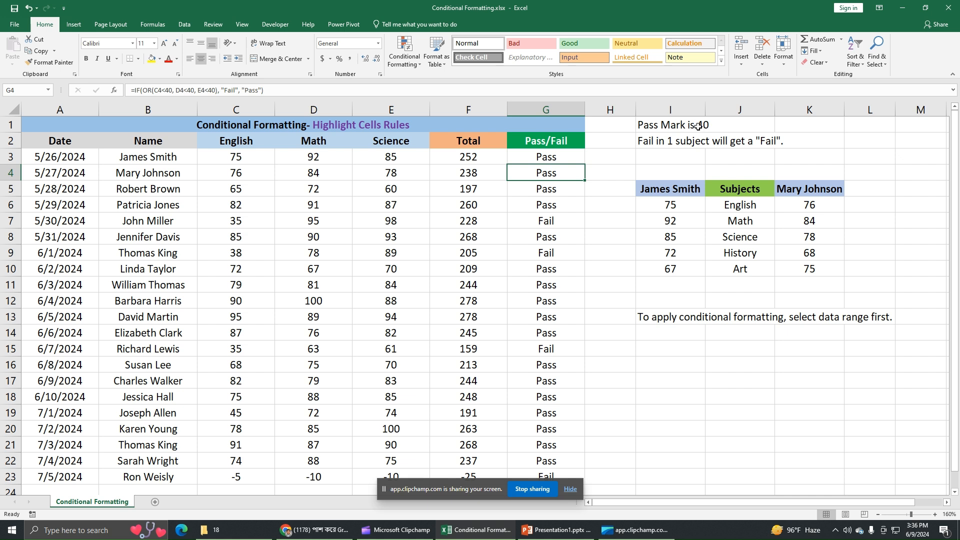
Examine the pass mark note and compare the subject scores with the Pass/Fail results in rows 7 and 8
left_click(699, 128)
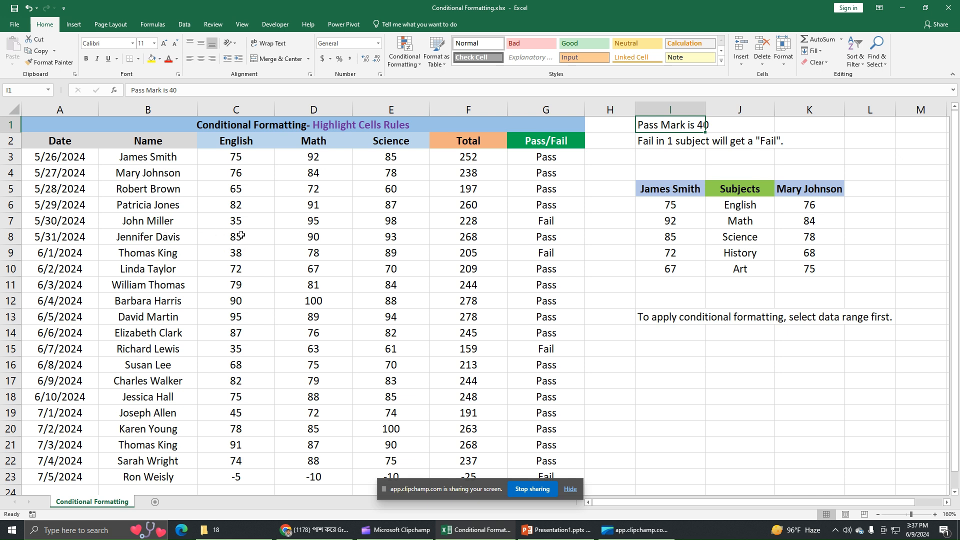
left_click_drag(257, 220, 403, 220)
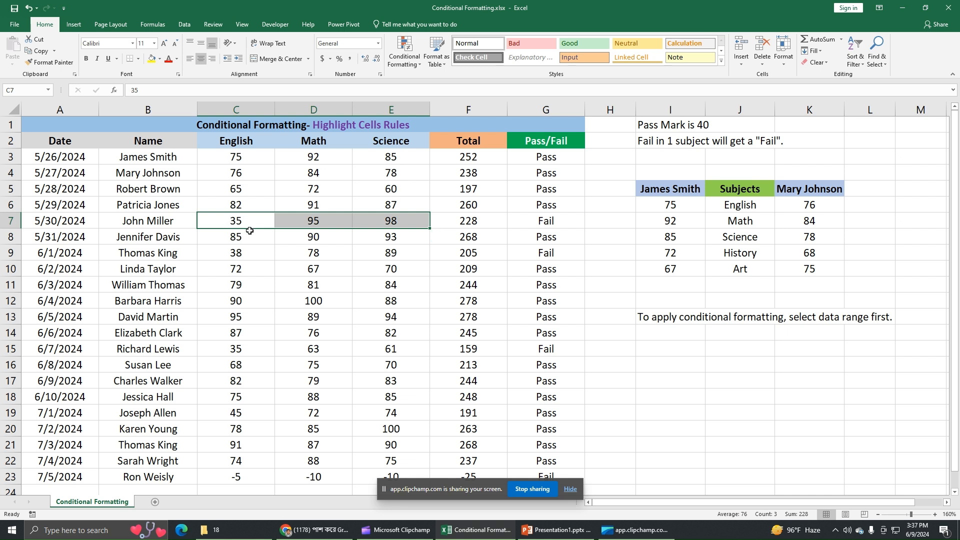
left_click(573, 224)
left_click(546, 239)
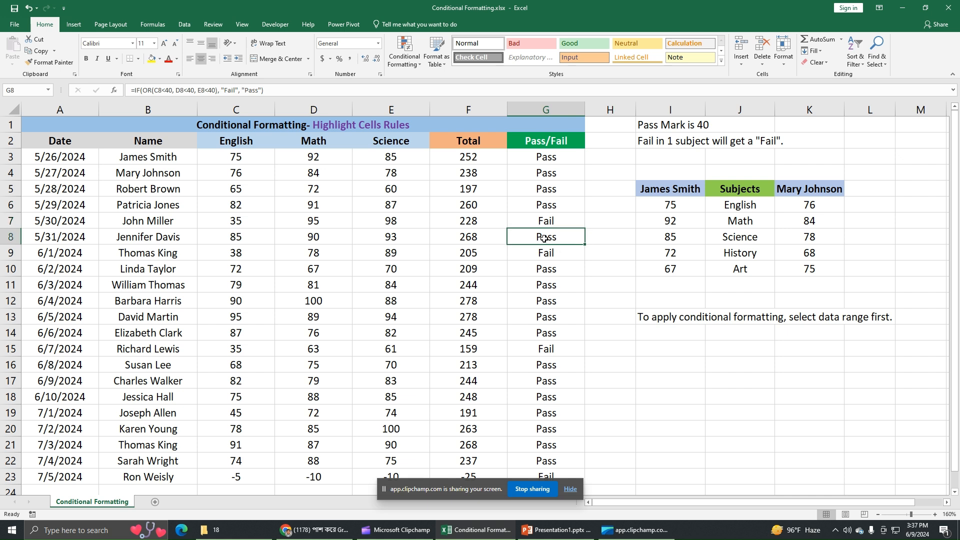
left_click_drag(248, 241, 395, 238)
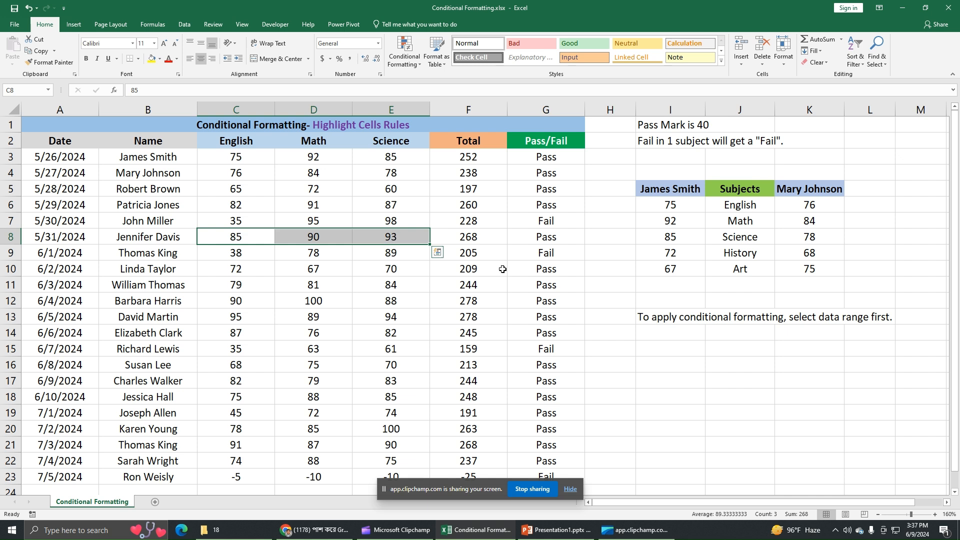
left_click(588, 332)
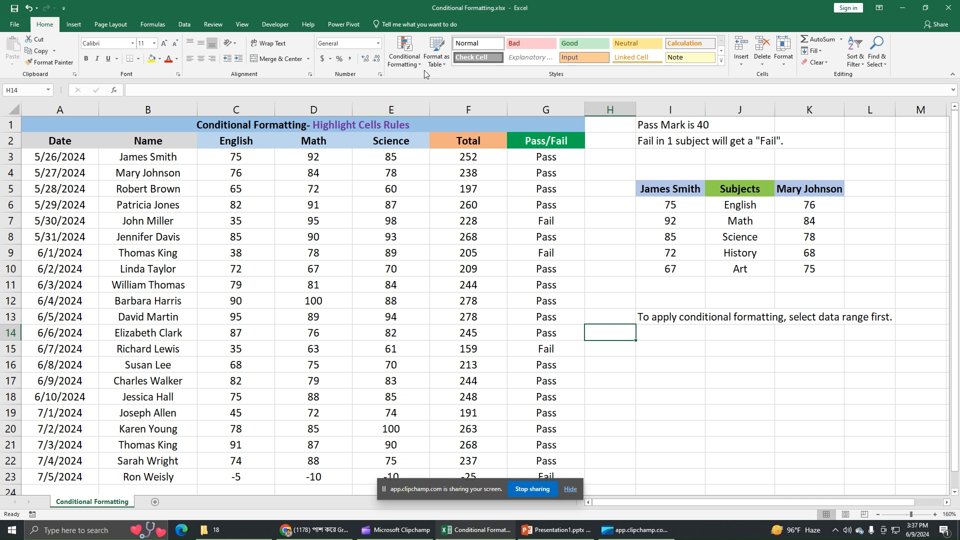
Review the available Conditional Formatting rule types and the note in I13 about selecting the data range
left_click(410, 63)
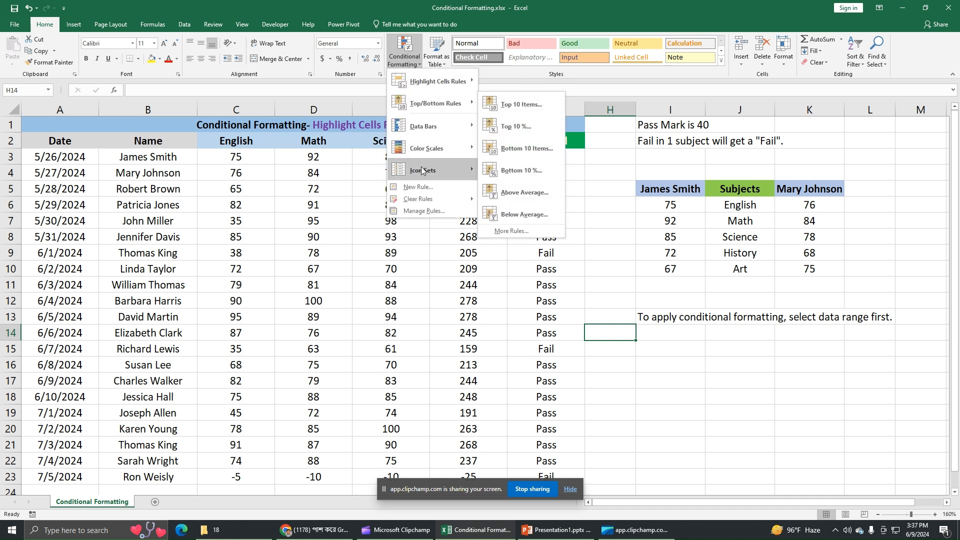
mouse_move(411, 90)
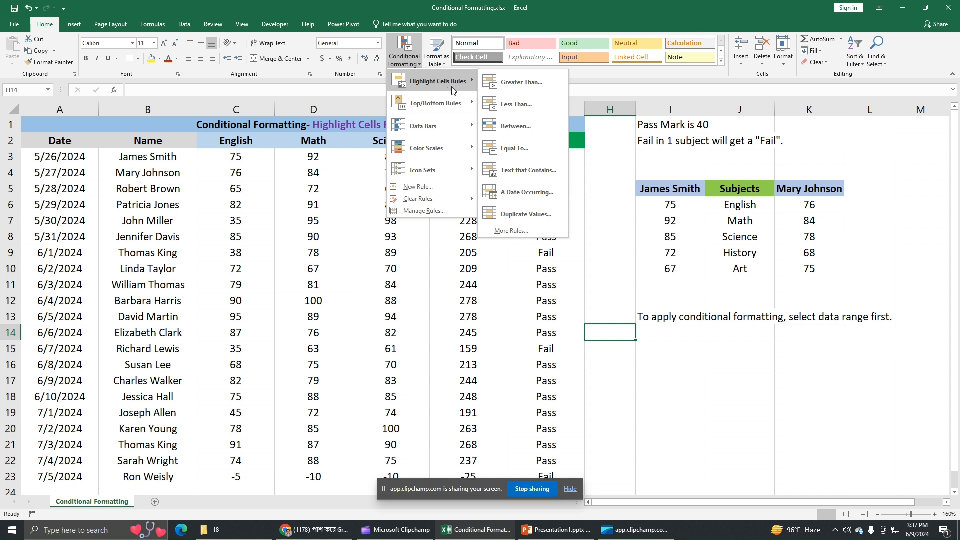
left_click(644, 373)
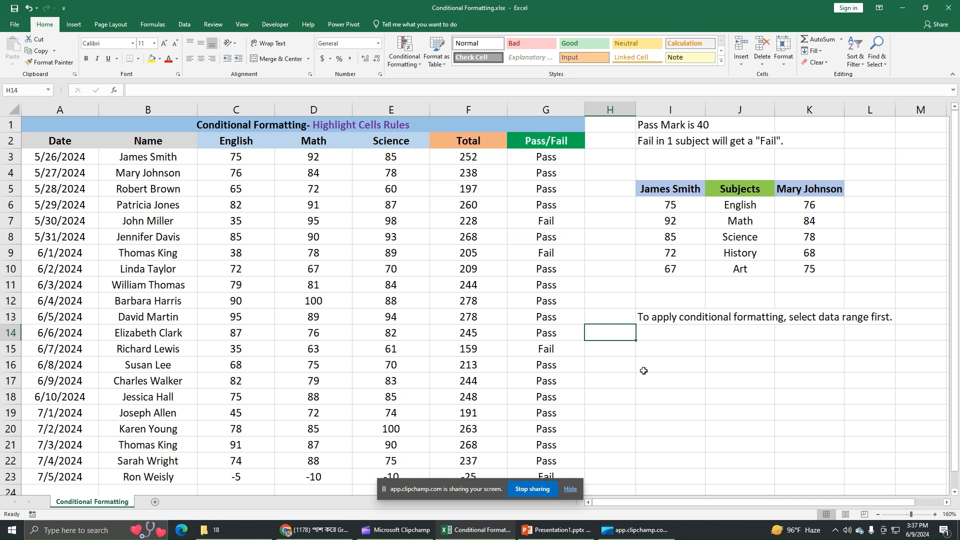
left_click(661, 319)
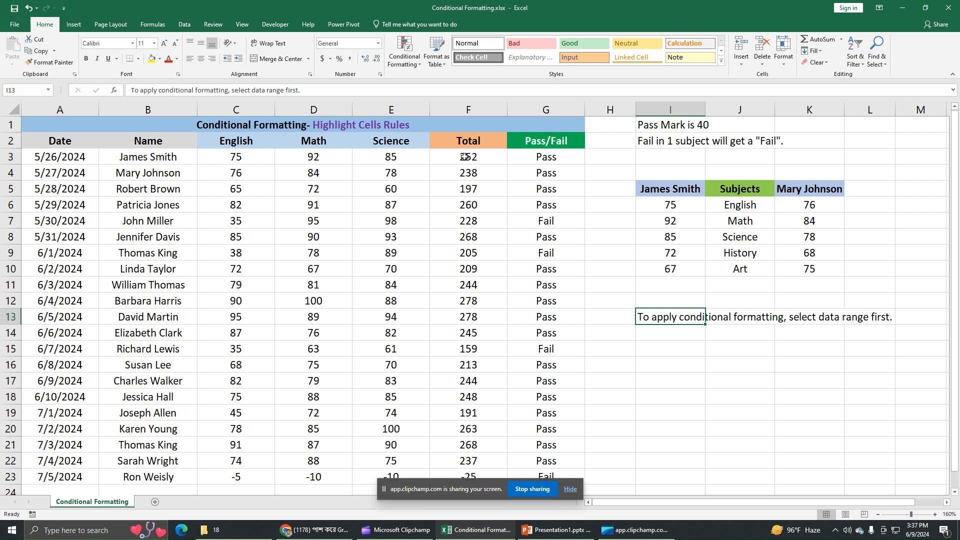
Highlight Total column values (F3:F23) greater than 250 with Light Red Fill with Dark Red Text
left_click_drag(465, 156, 737, 494)
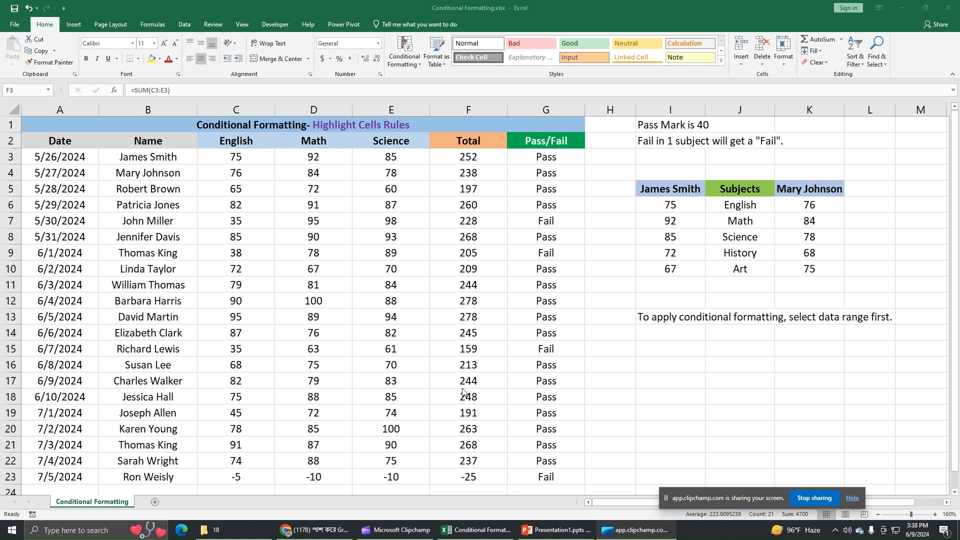
left_click(602, 405)
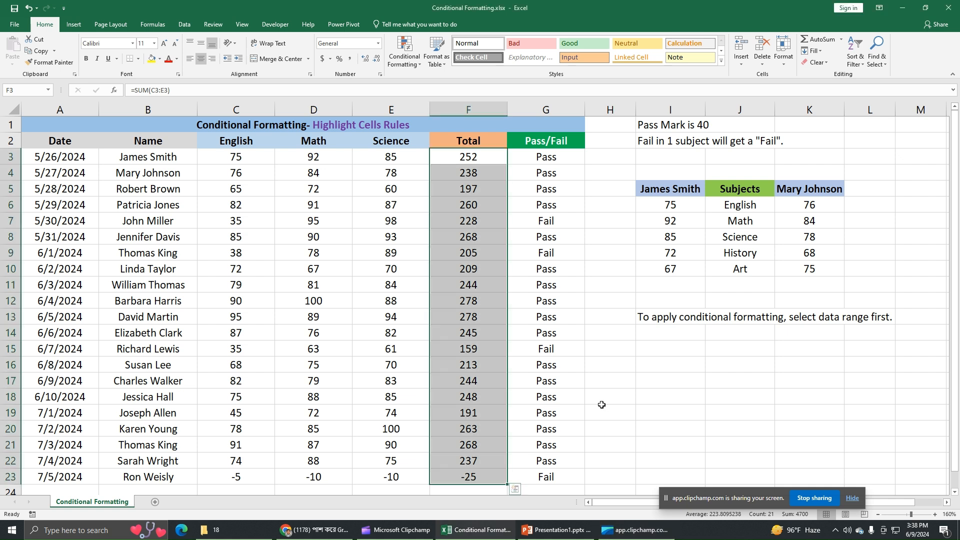
left_click_drag(490, 161, 487, 475)
left_click(408, 65)
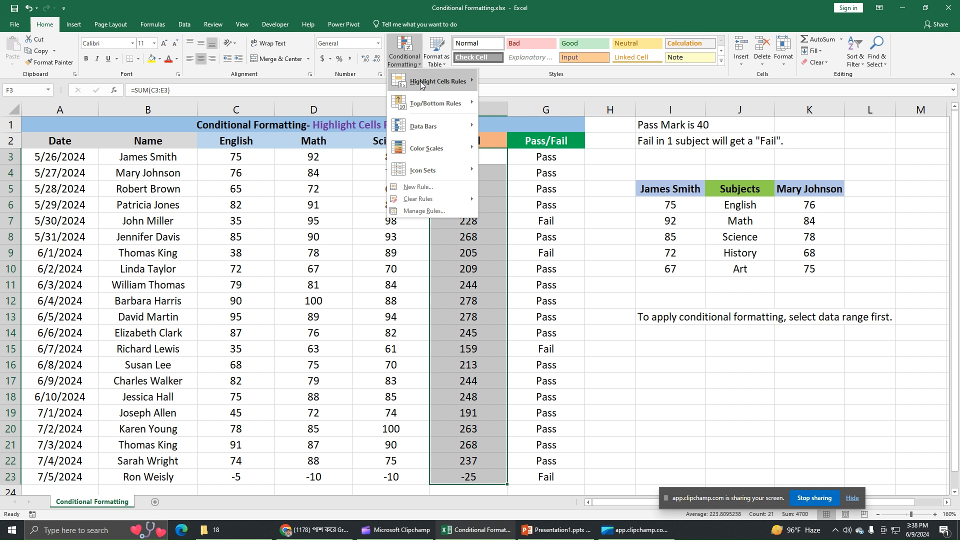
mouse_move(421, 82)
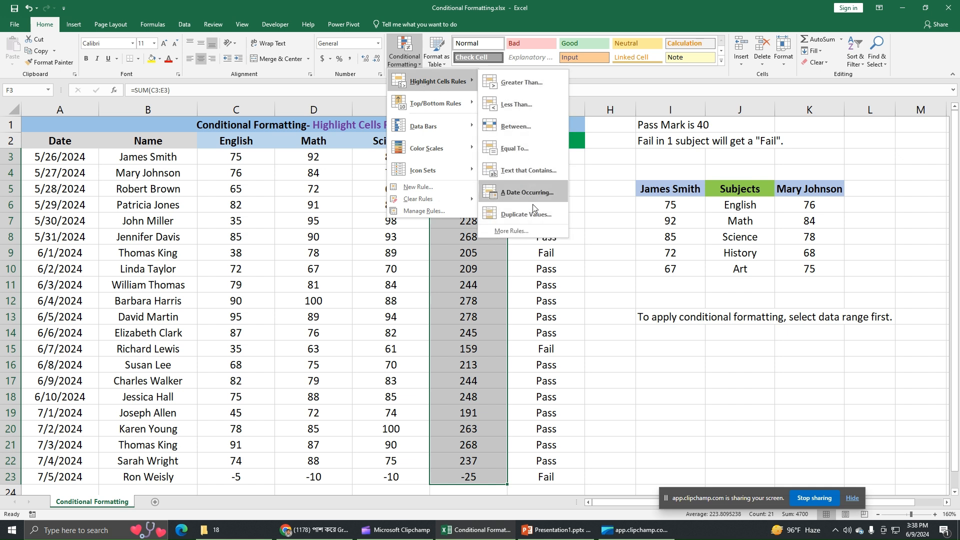
left_click(528, 83)
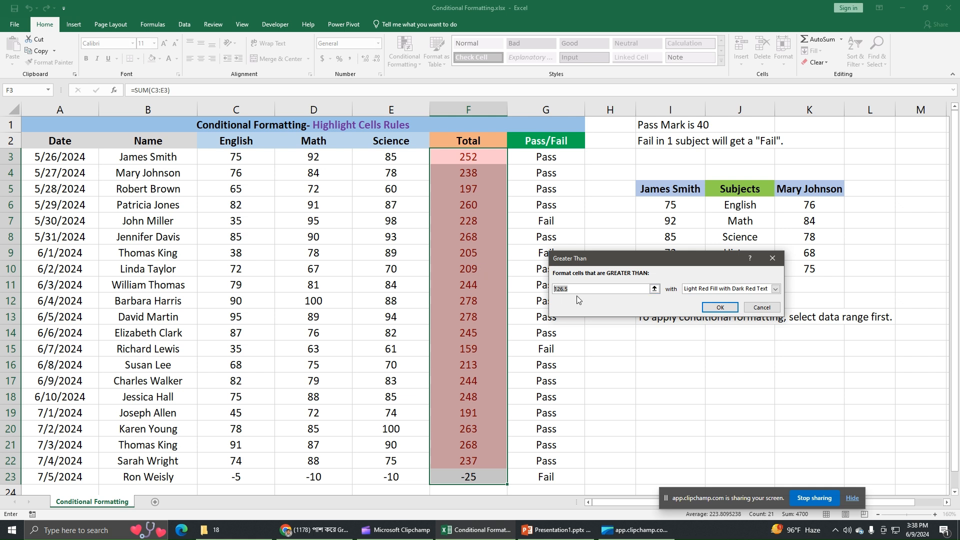
type("250")
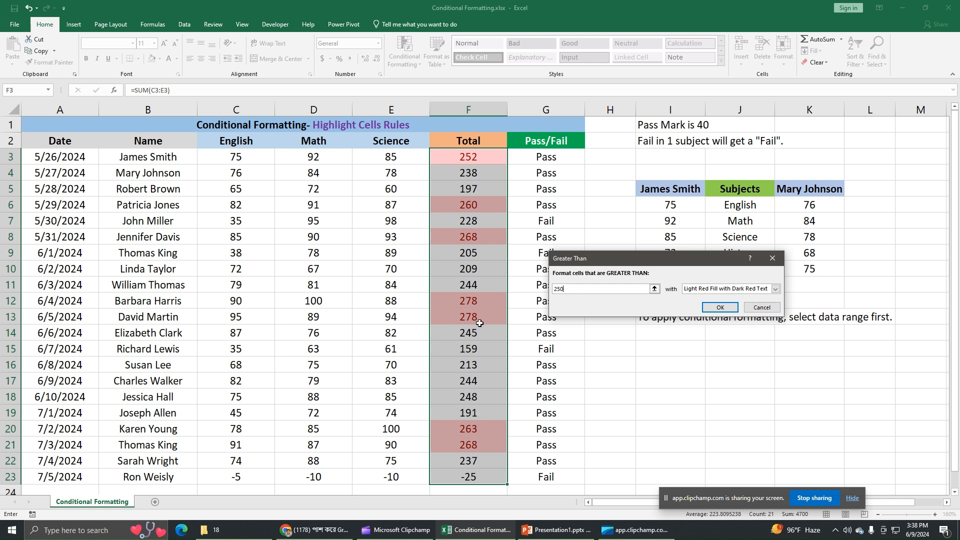
left_click(719, 307)
left_click(670, 381)
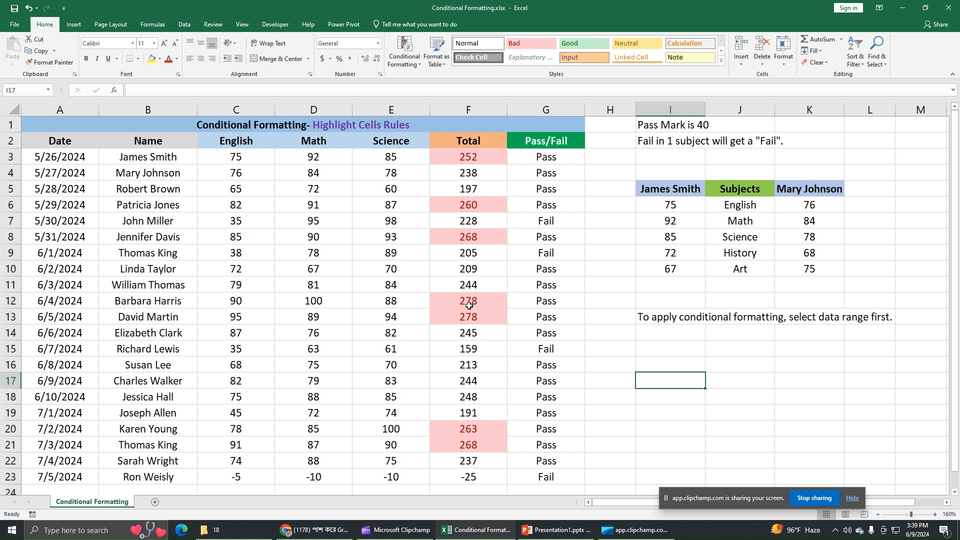
Check the highlighted cells in the Total column and undo the Greater Than rule
left_click(453, 238)
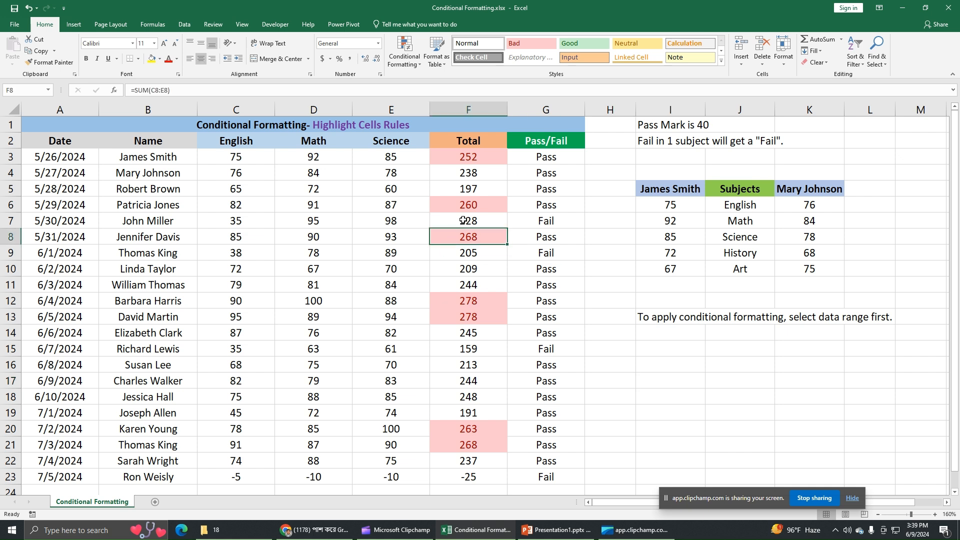
left_click(483, 203)
left_click(484, 158)
left_click(469, 303)
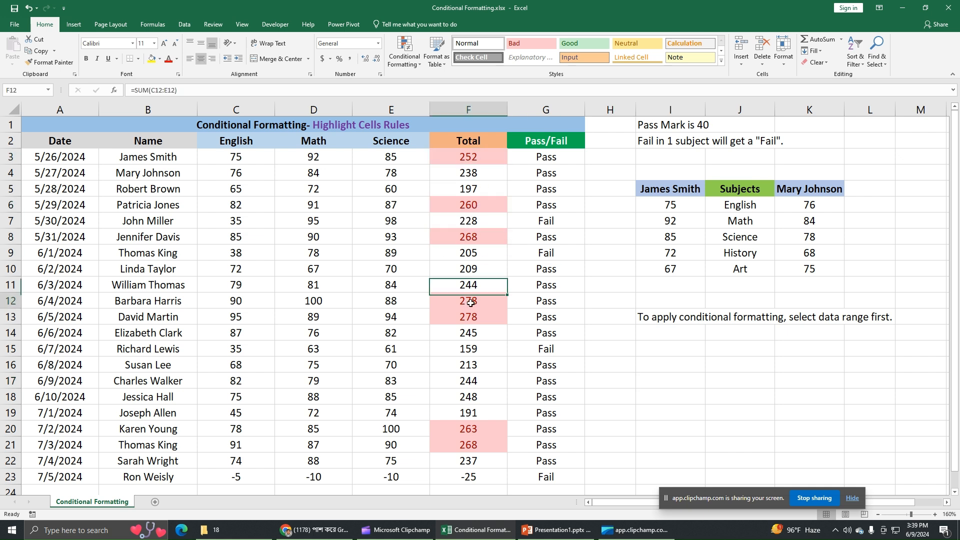
left_click(466, 320)
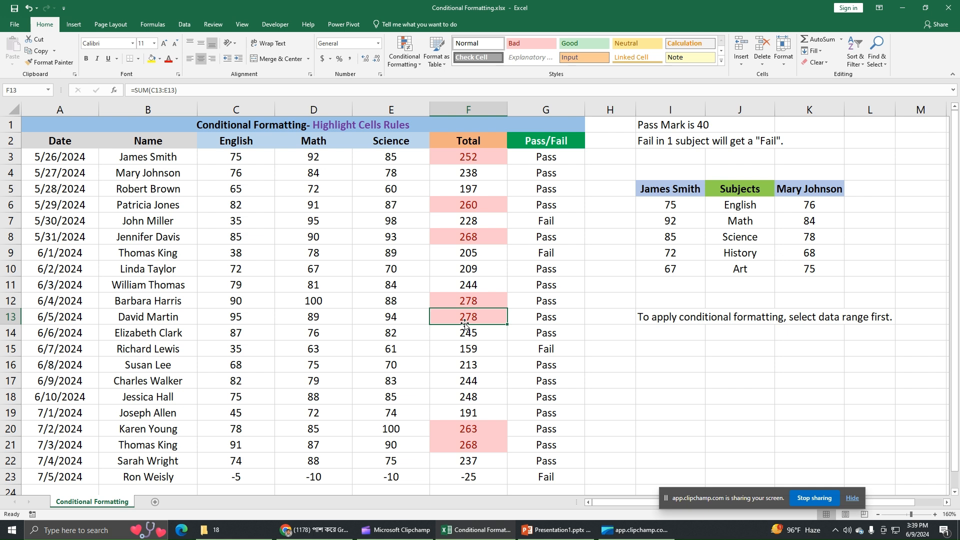
left_click(29, 9)
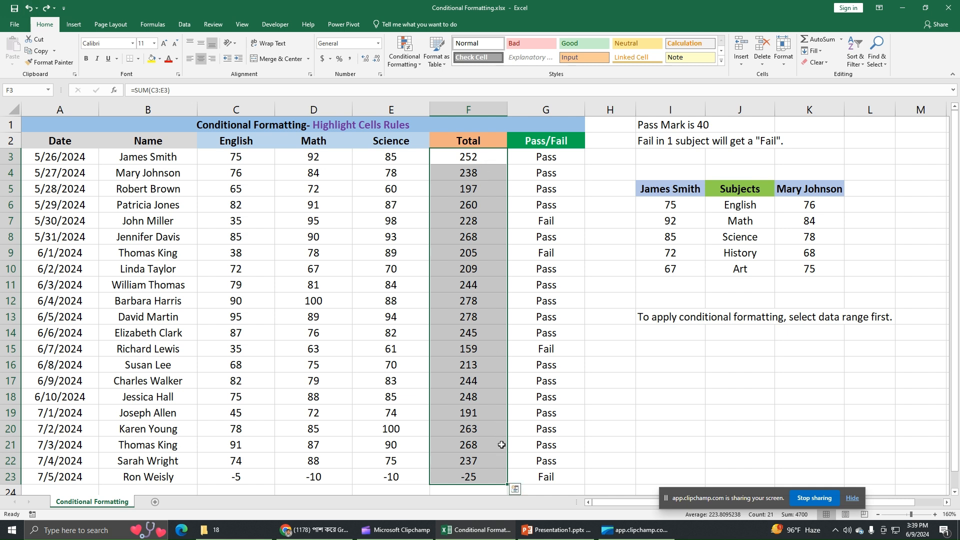
Create a Less Than highlight rule for the Total column with a threshold of 250
left_click(405, 55)
mouse_move(477, 80)
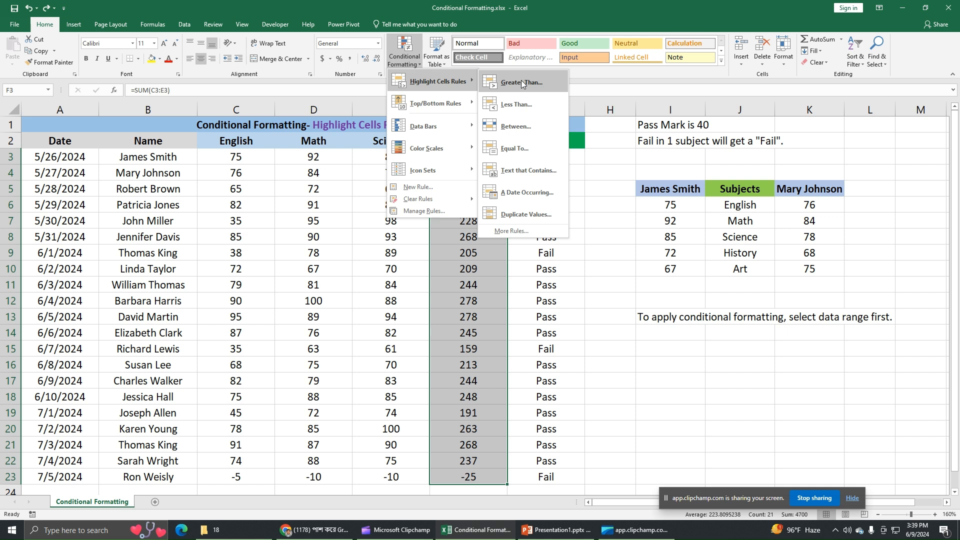
left_click(520, 105)
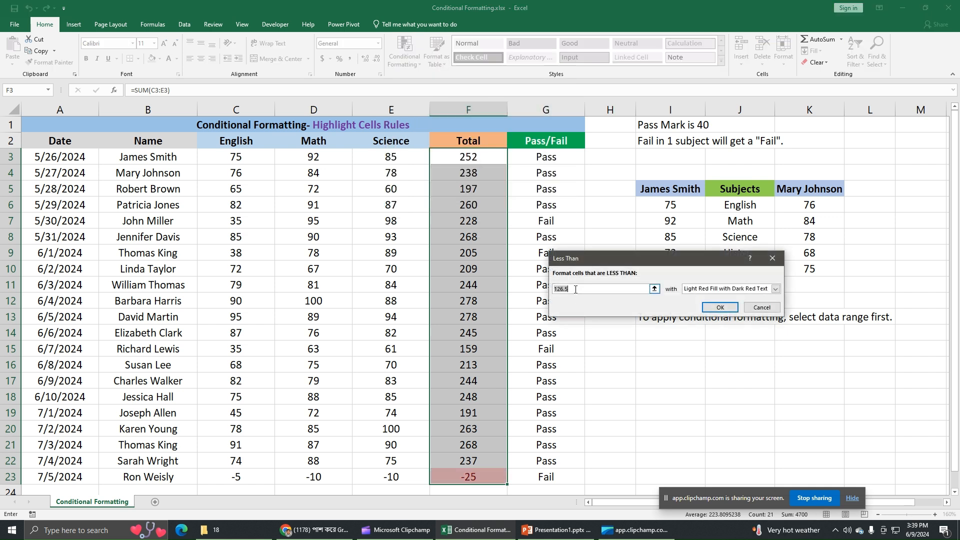
type("250")
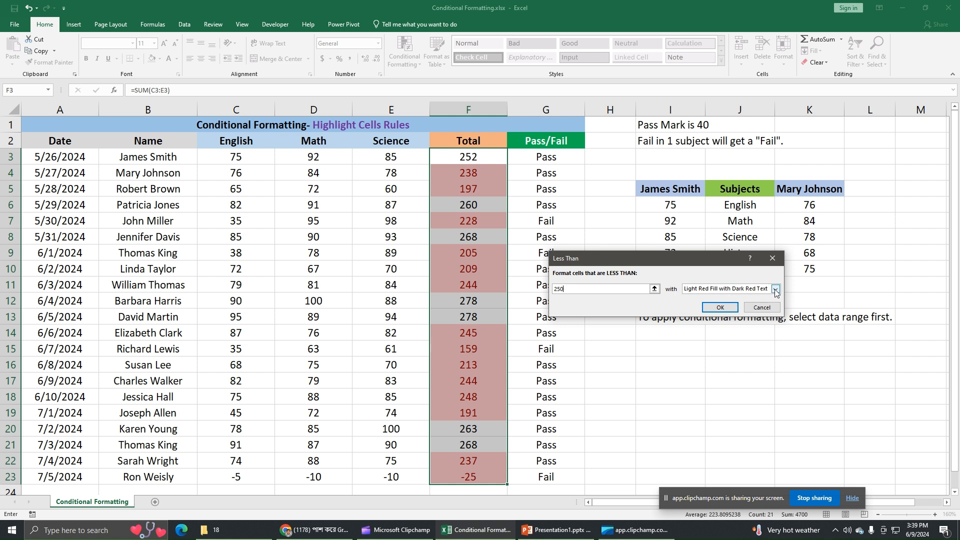
Try Yellow Fill with Dark Yellow Text, Green Fill with Dark Green Text and Light Red Fill as the Less Than rule's format
left_click(731, 292)
left_click(742, 305)
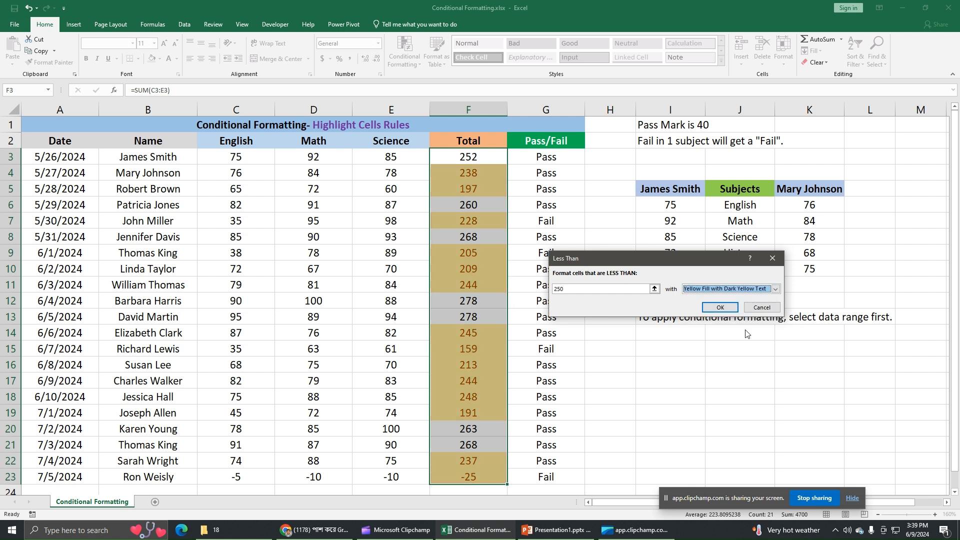
left_click(778, 290)
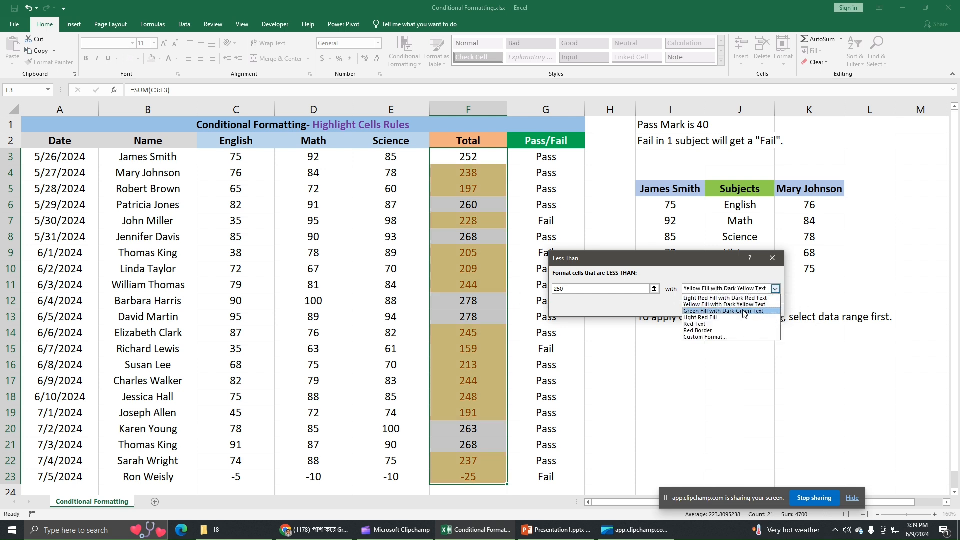
left_click(747, 313)
left_click(780, 290)
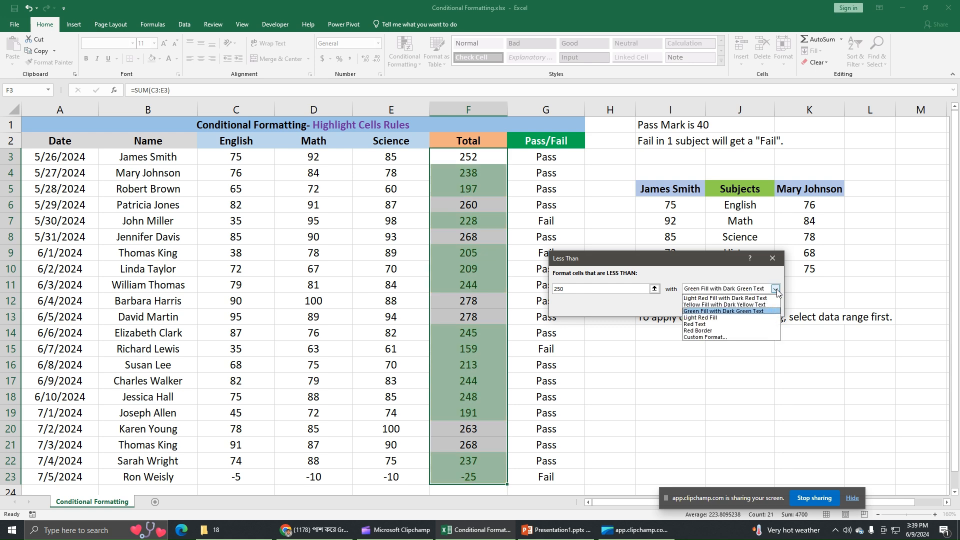
left_click(729, 321)
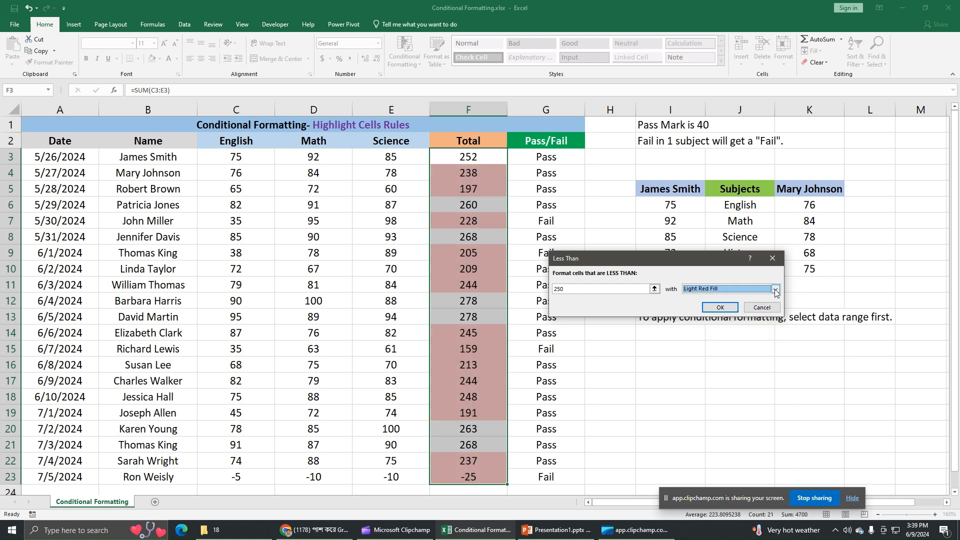
Set the Less Than rule's format to Red Border and open the custom format settings from it
left_click(776, 289)
left_click(712, 331)
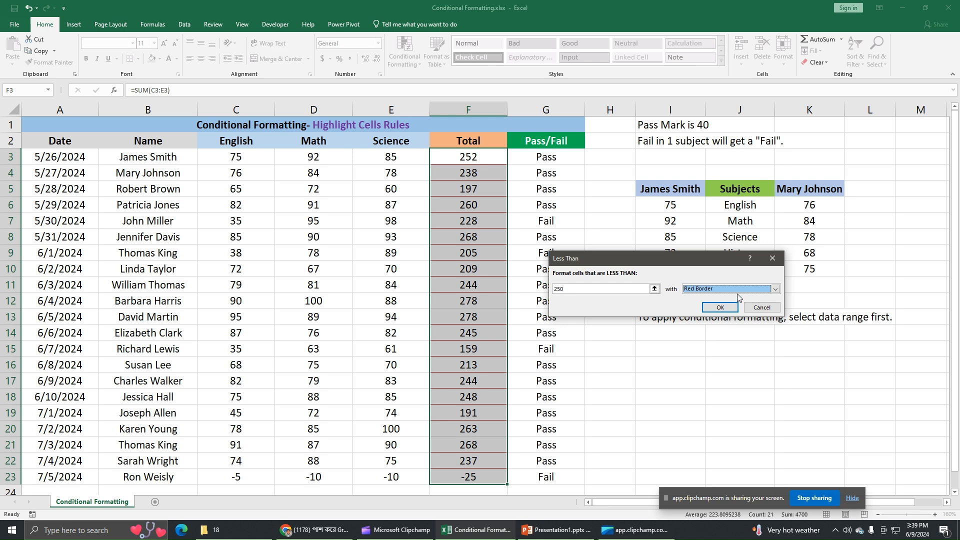
left_click(775, 290)
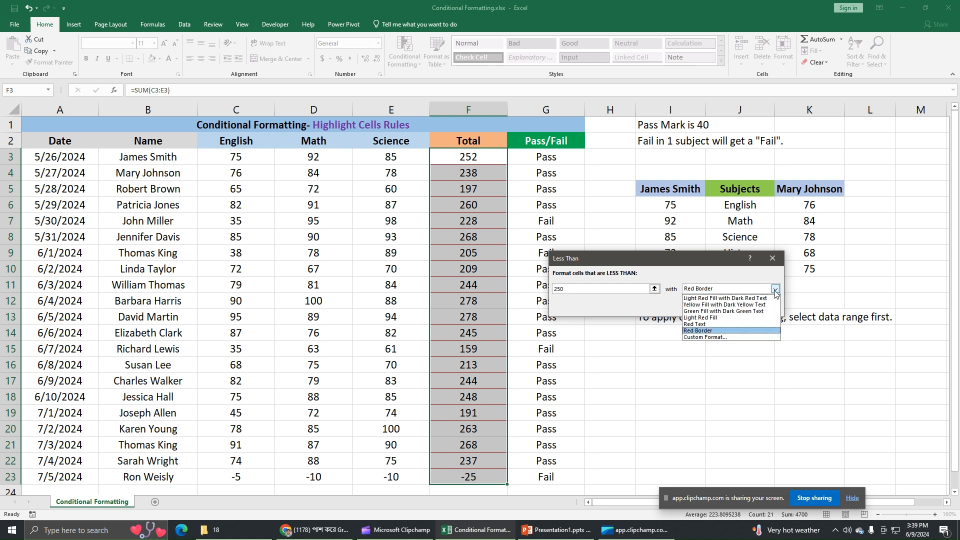
left_click(719, 337)
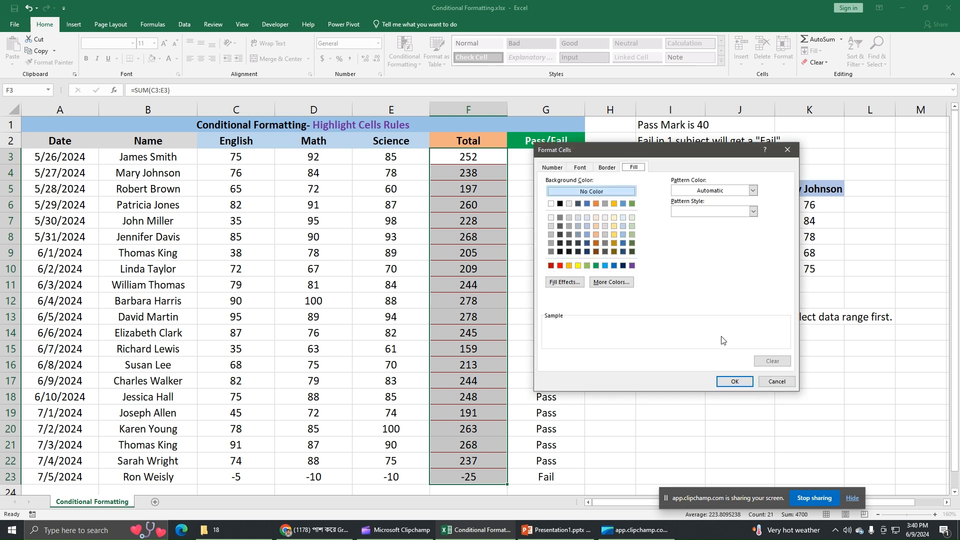
Review the Number, Font, Border and Fill settings offered for the custom format
left_click(552, 168)
left_click(580, 167)
left_click(607, 167)
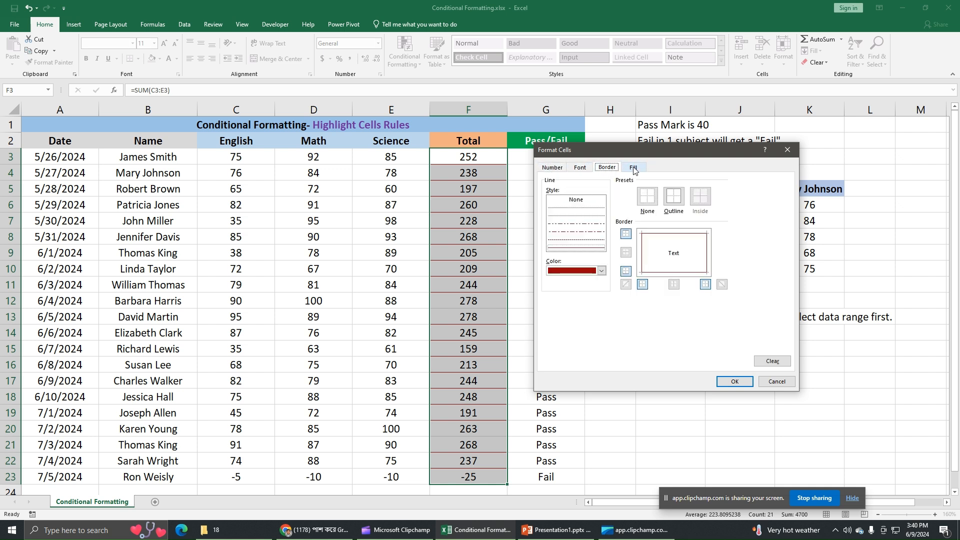
left_click(634, 169)
left_click(552, 168)
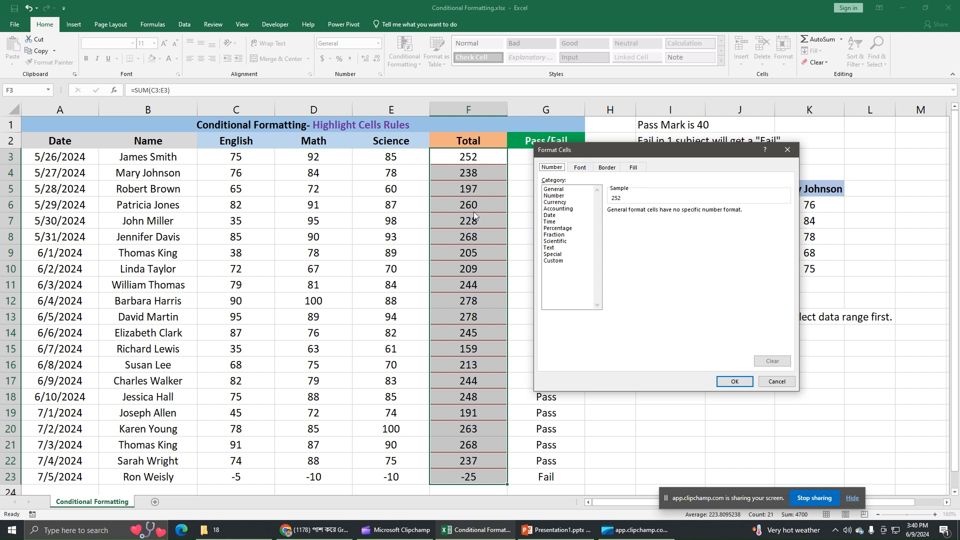
Try a custom pink font color with RGB 233, 175, 201 in the Less Than rule's custom format
left_click(580, 168)
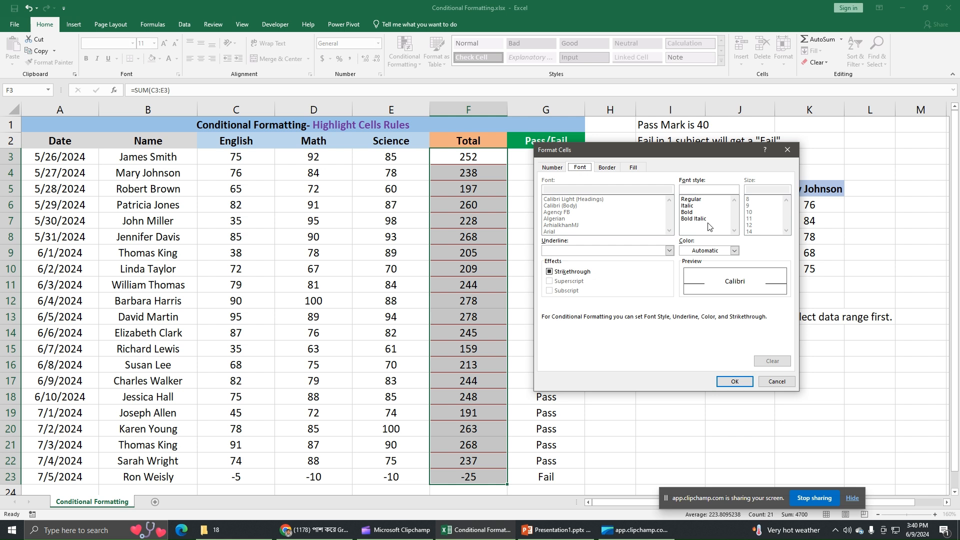
left_click(735, 251)
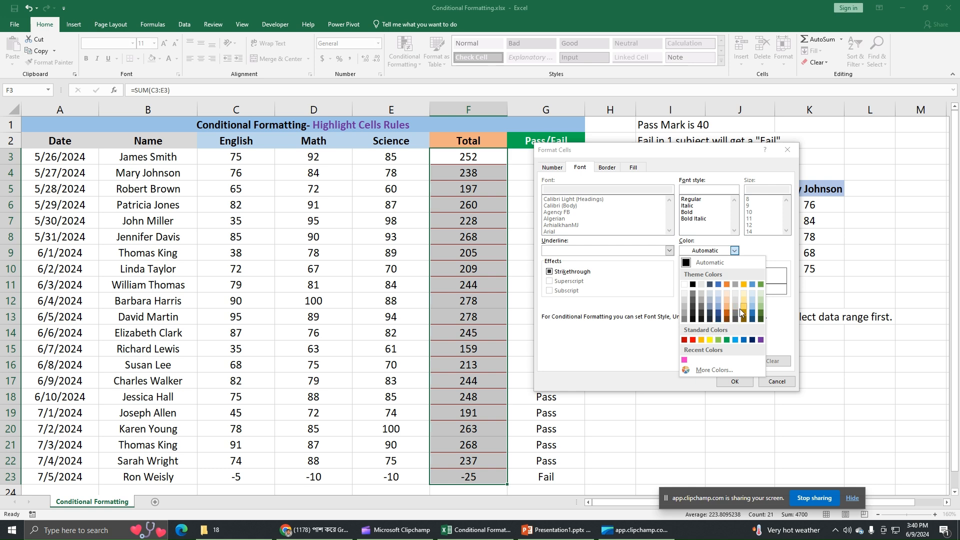
left_click(717, 369)
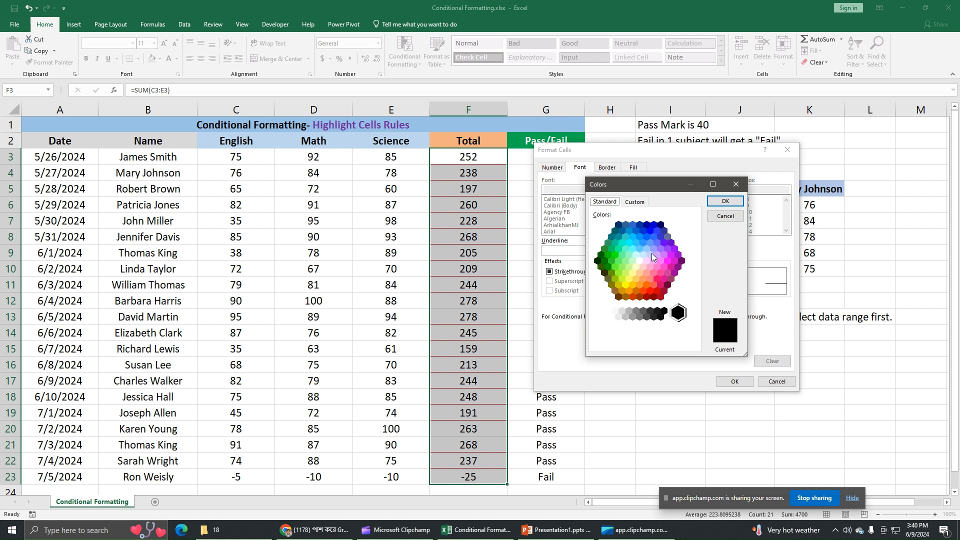
left_click(631, 256)
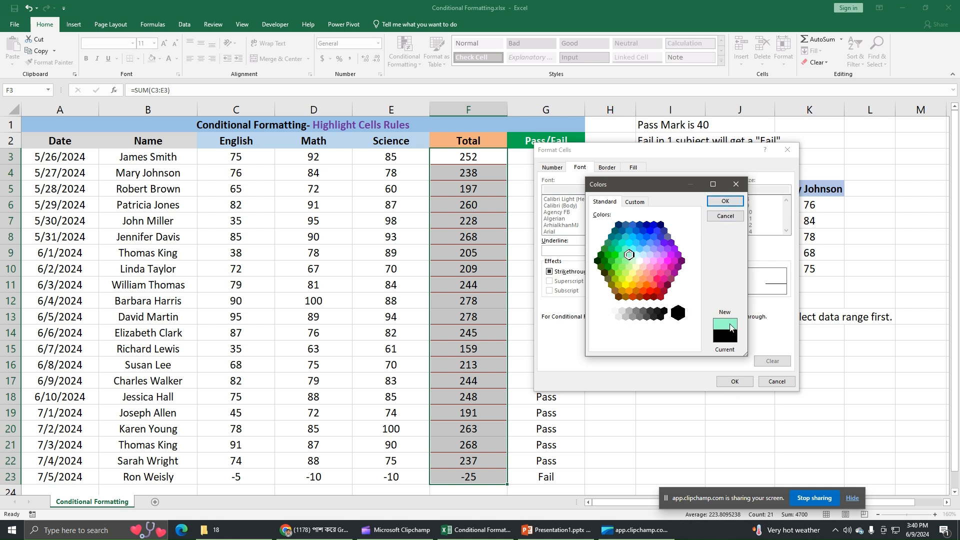
left_click(643, 205)
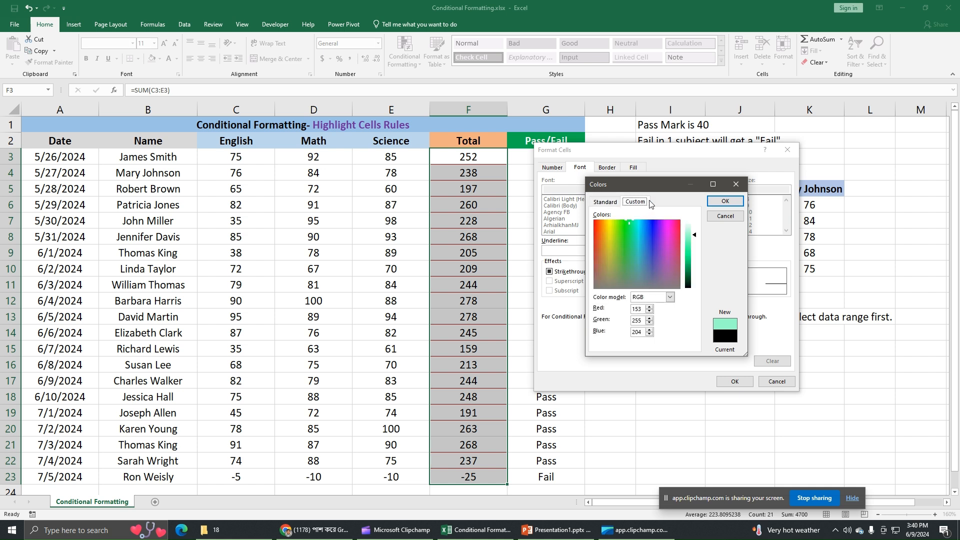
mouse_move(664, 253)
left_mouse_down()
mouse_move(628, 253)
mouse_move(614, 266)
mouse_move(647, 259)
left_mouse_up()
left_click(673, 249)
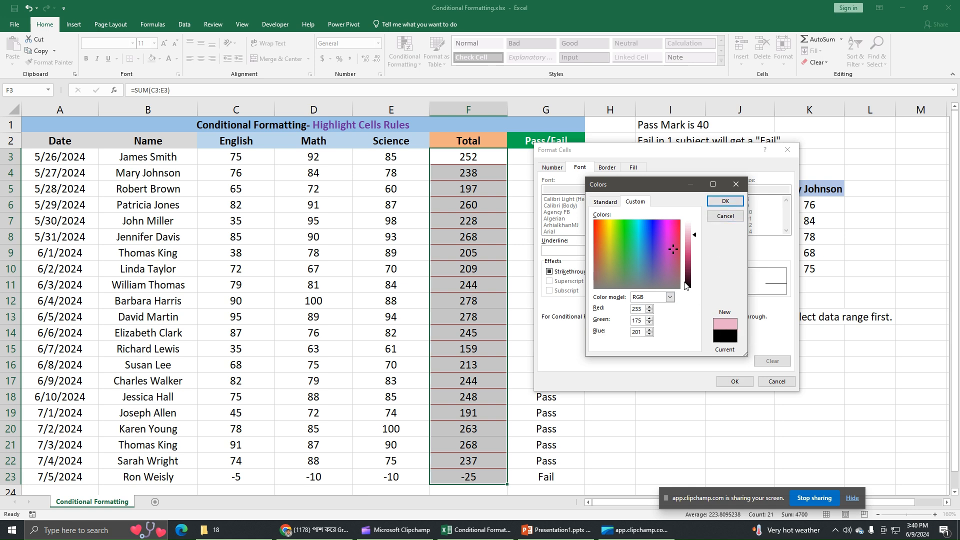
left_click(726, 221)
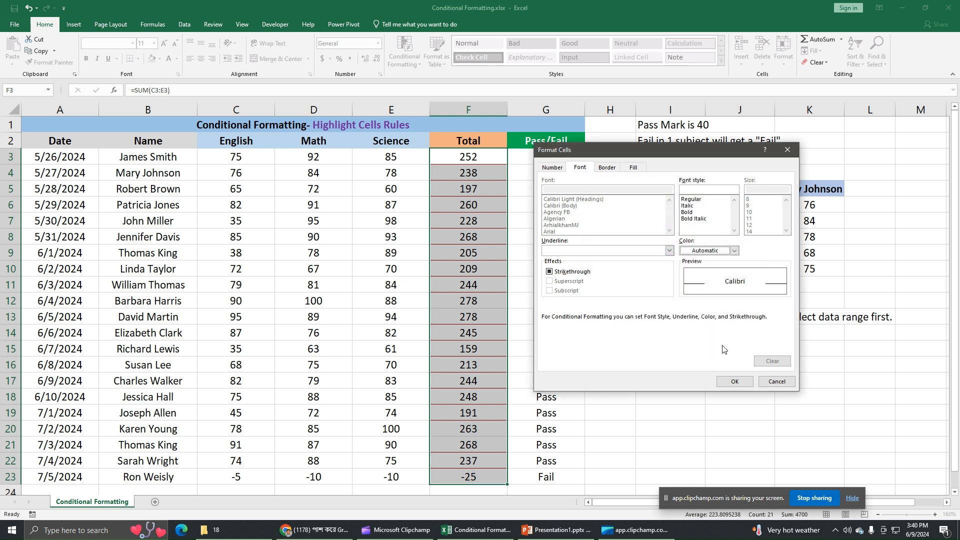
Apply the Less Than rule to the Total column with a light blue custom fill and undo it
left_click(607, 167)
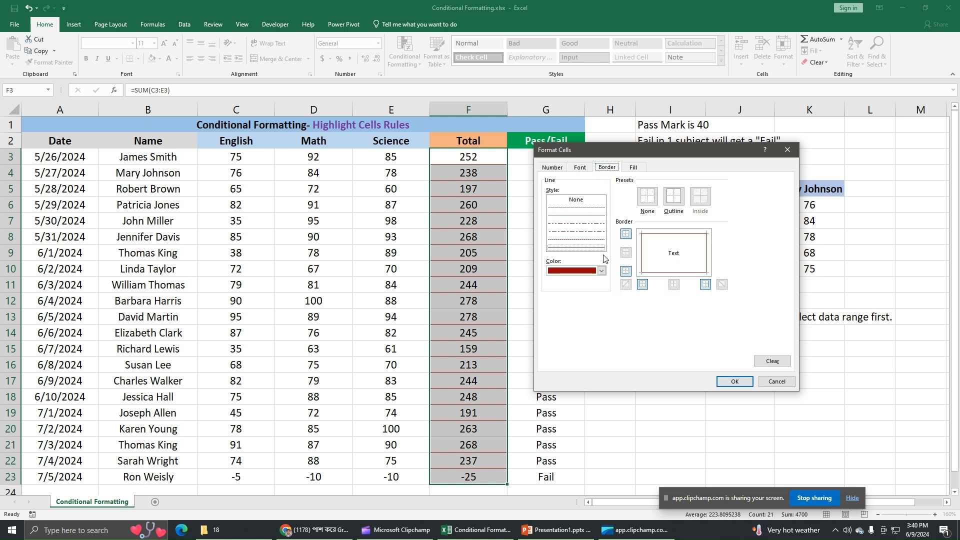
left_click(633, 168)
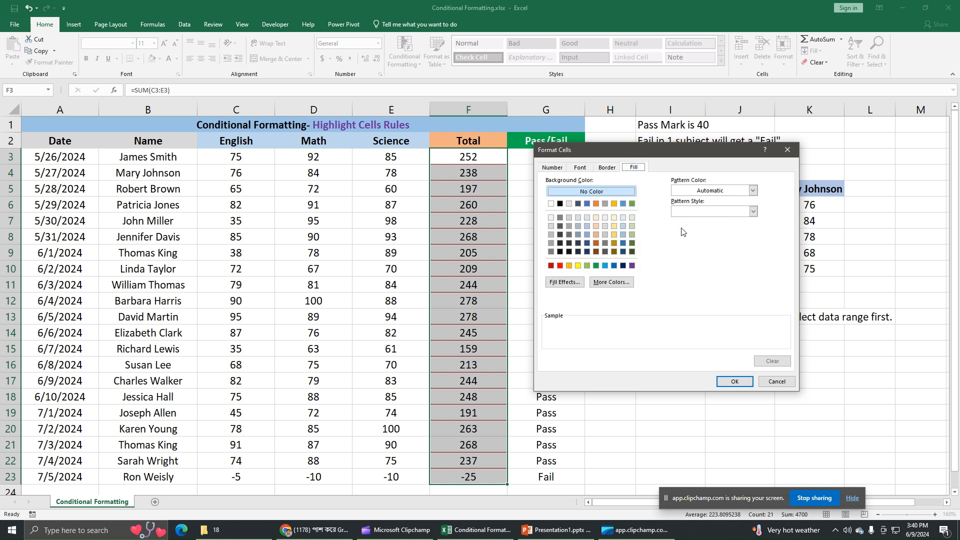
left_click(588, 235)
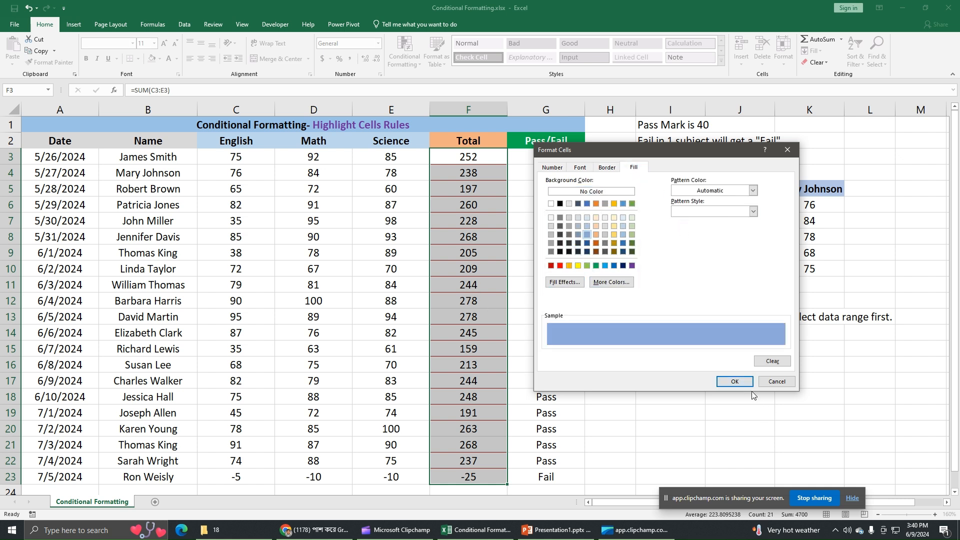
left_click(739, 383)
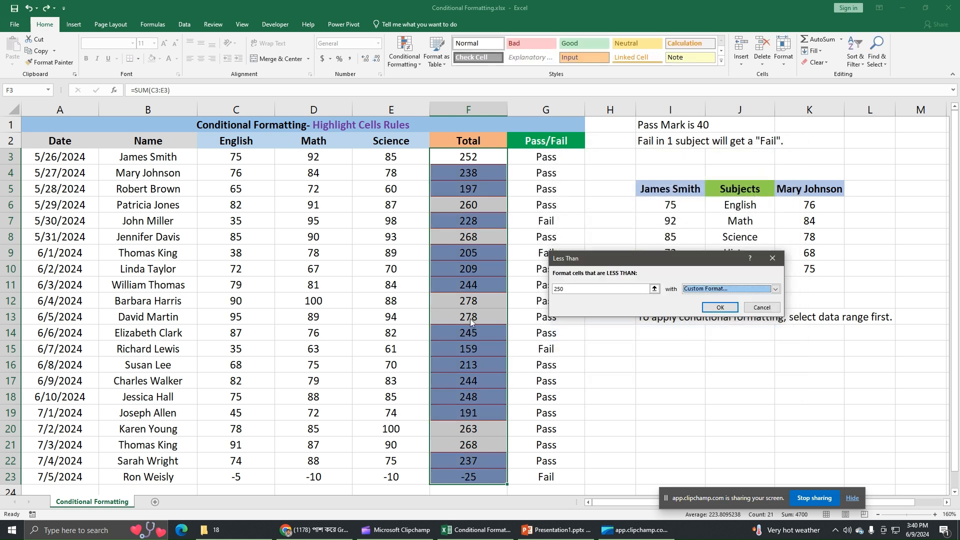
left_click(720, 308)
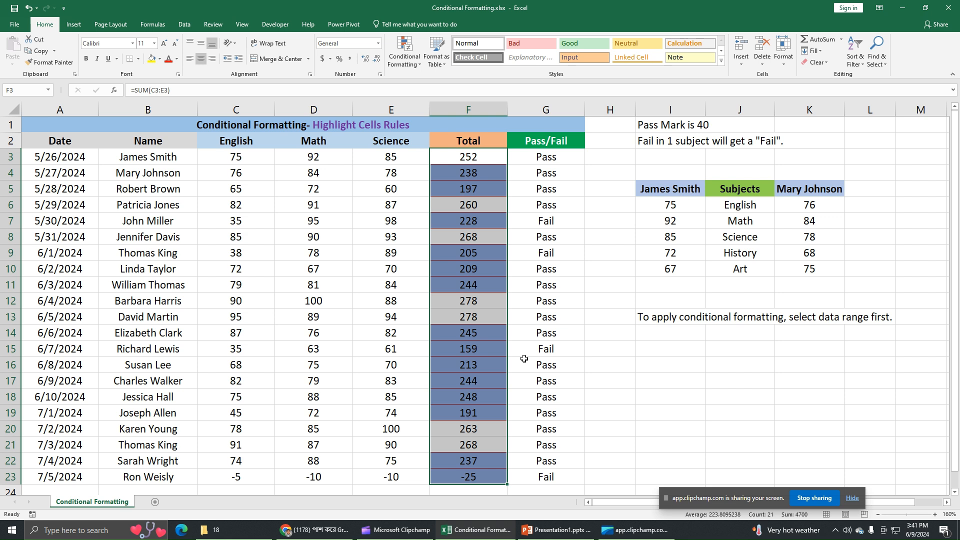
left_click(28, 9)
Create a Less Than highlight rule for the Total column with threshold 200 and Light Red Fill with Dark Red Text
left_click(404, 50)
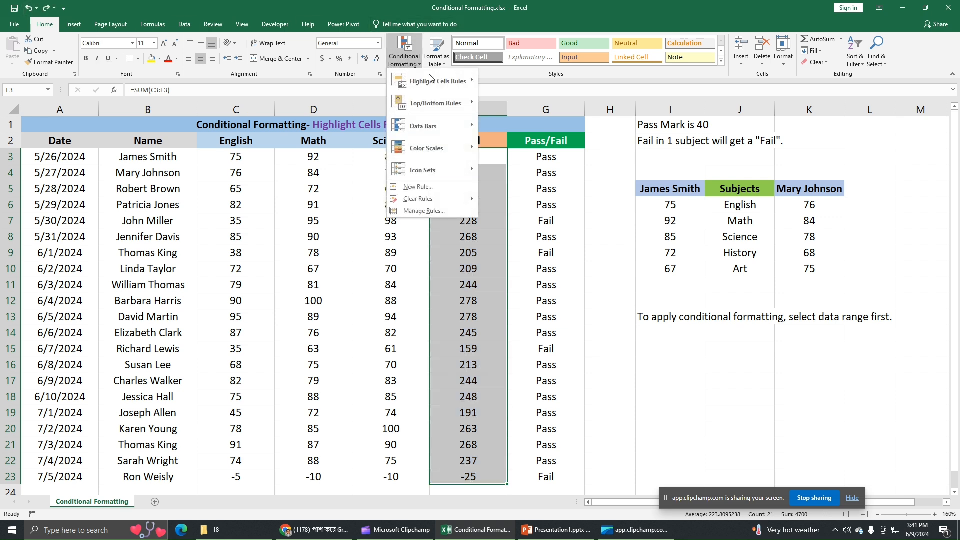
mouse_move(447, 80)
left_click(520, 100)
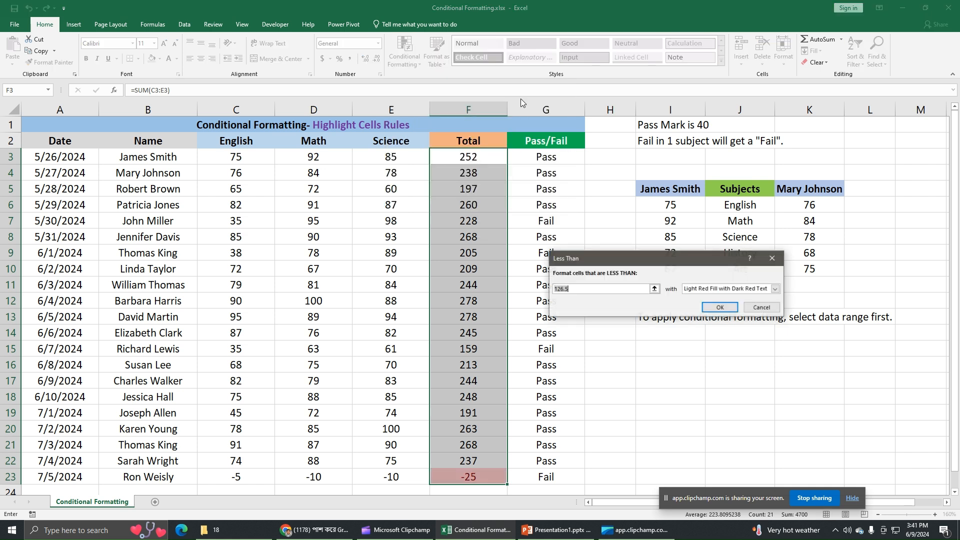
left_click(775, 289)
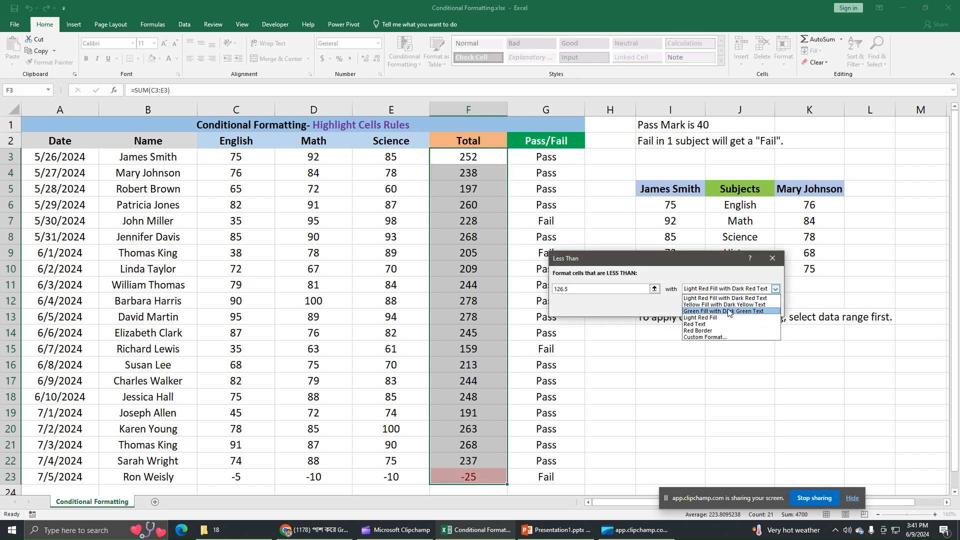
left_click(571, 290)
key("shift+Tab")
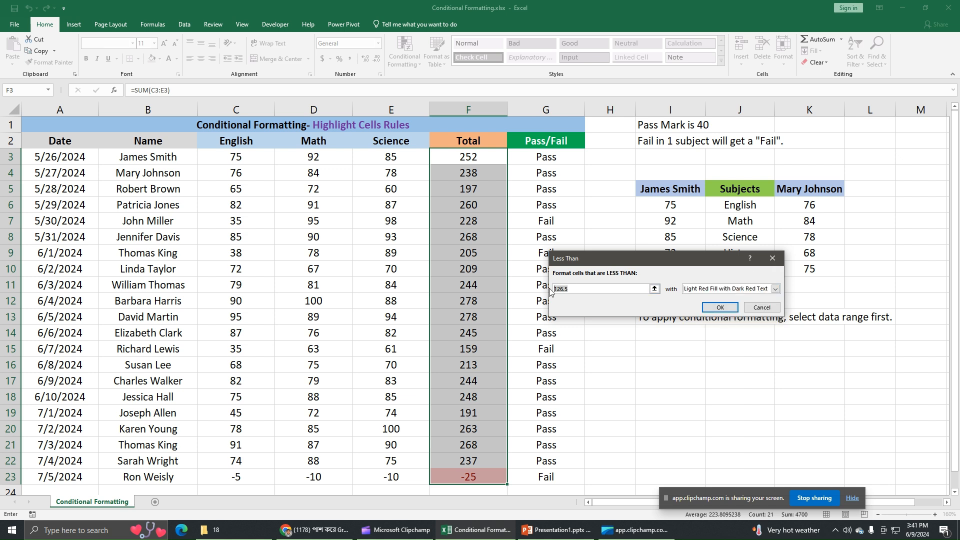
type("250")
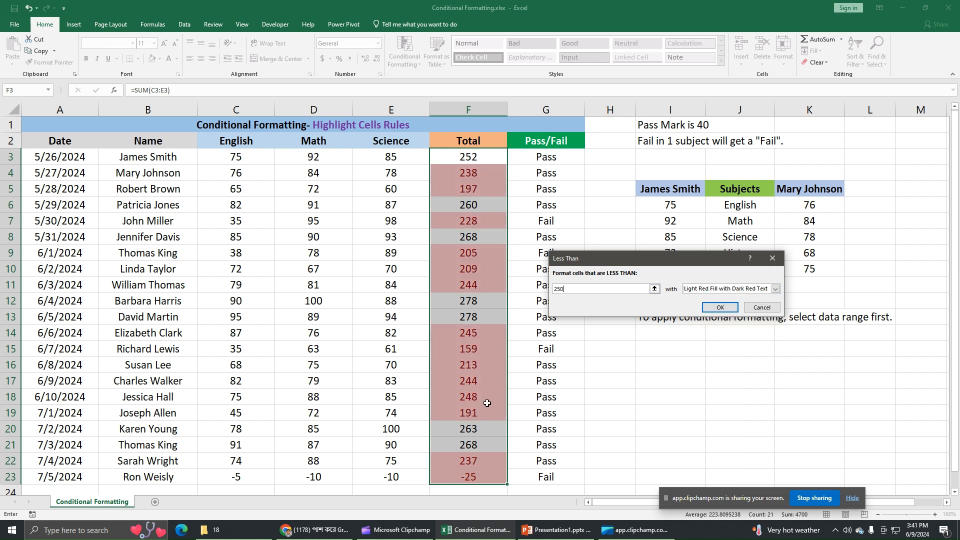
key("BackSpace")
key("BackSpace")
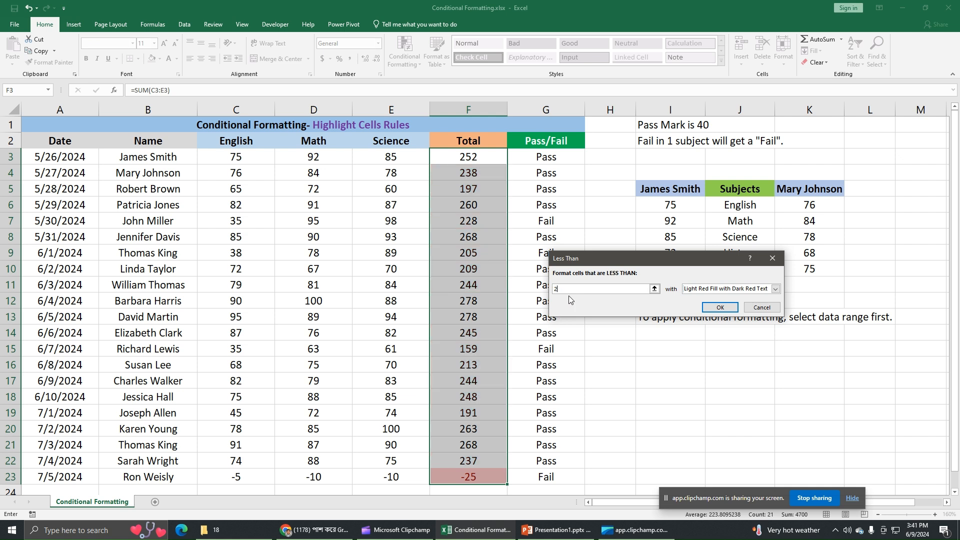
type("00")
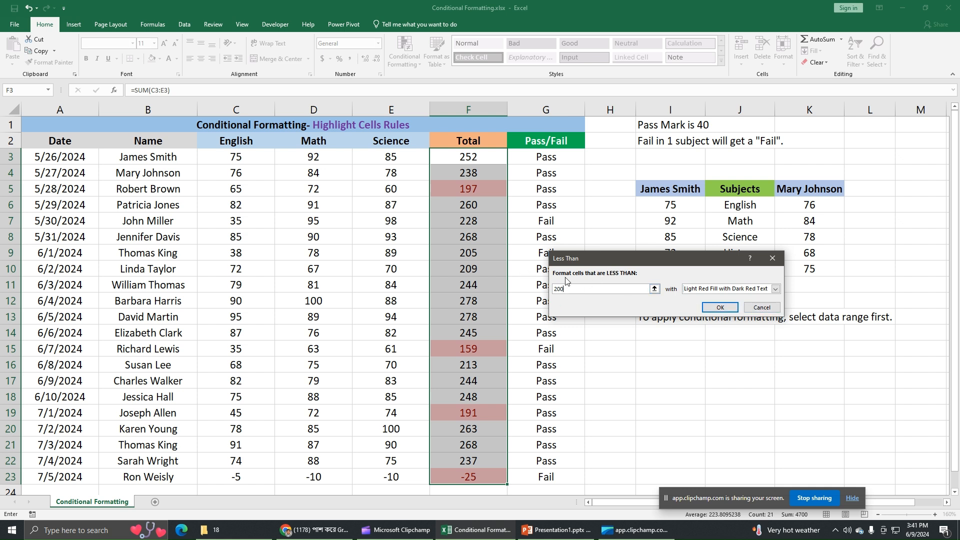
left_click(720, 307)
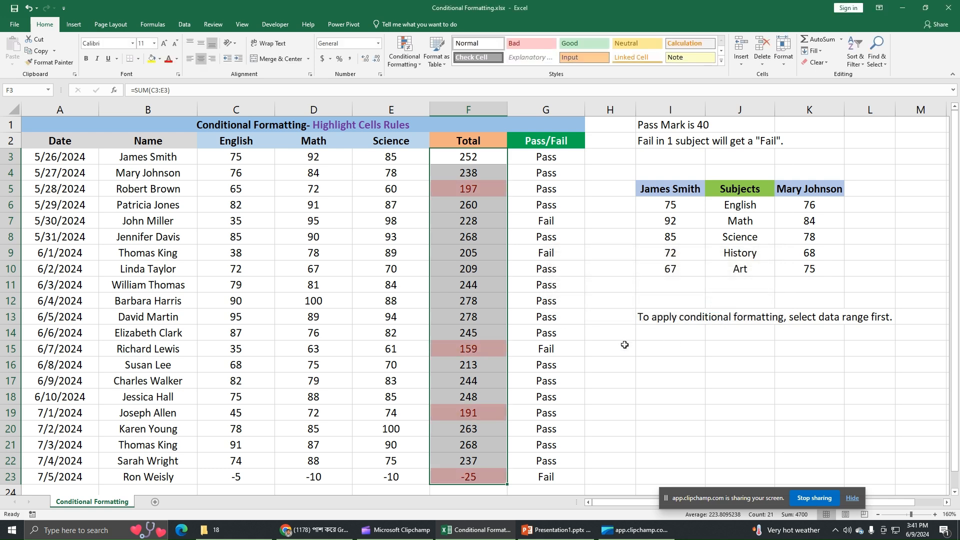
left_click(531, 302)
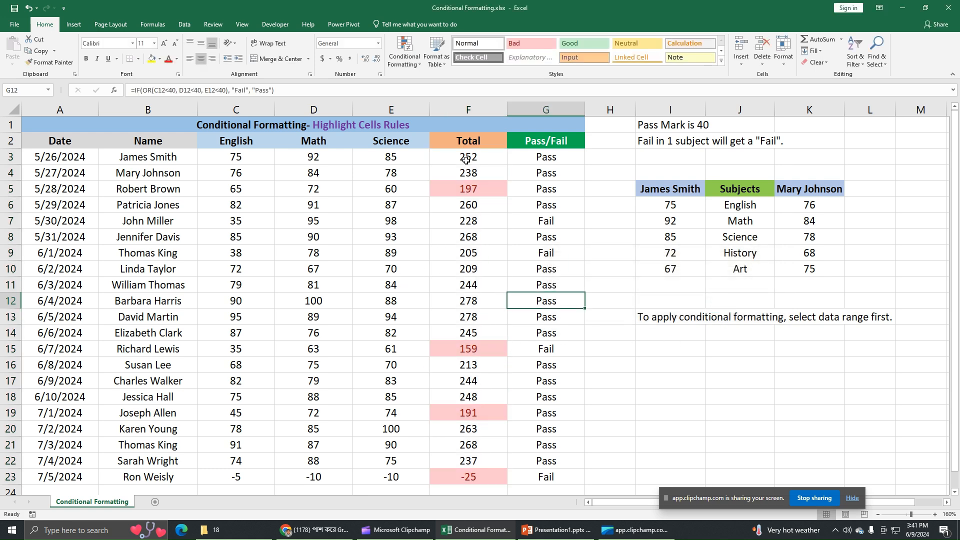
Add a Greater Than highlight rule for Total values F3:F23 with threshold 250 and Green Fill with Dark Green Text
left_click_drag(466, 158, 475, 478)
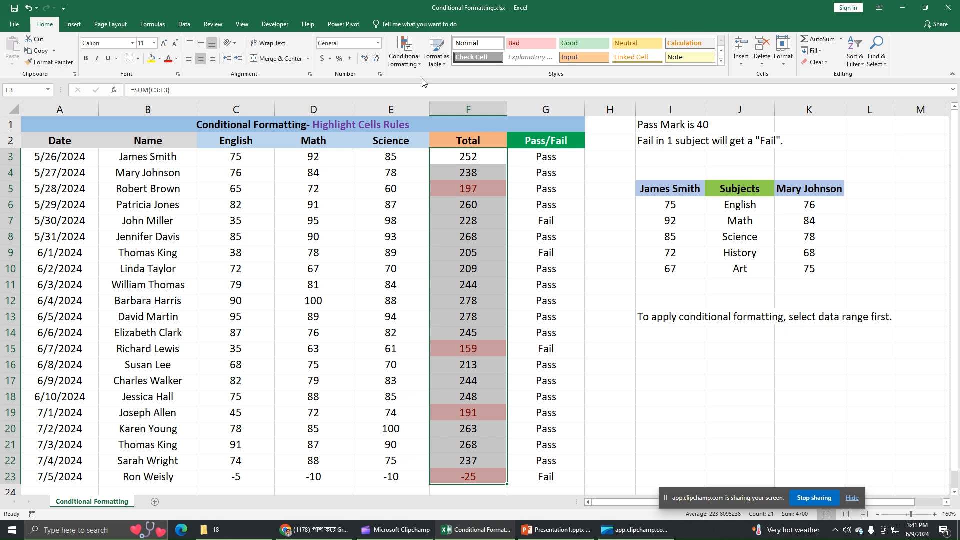
left_click(405, 52)
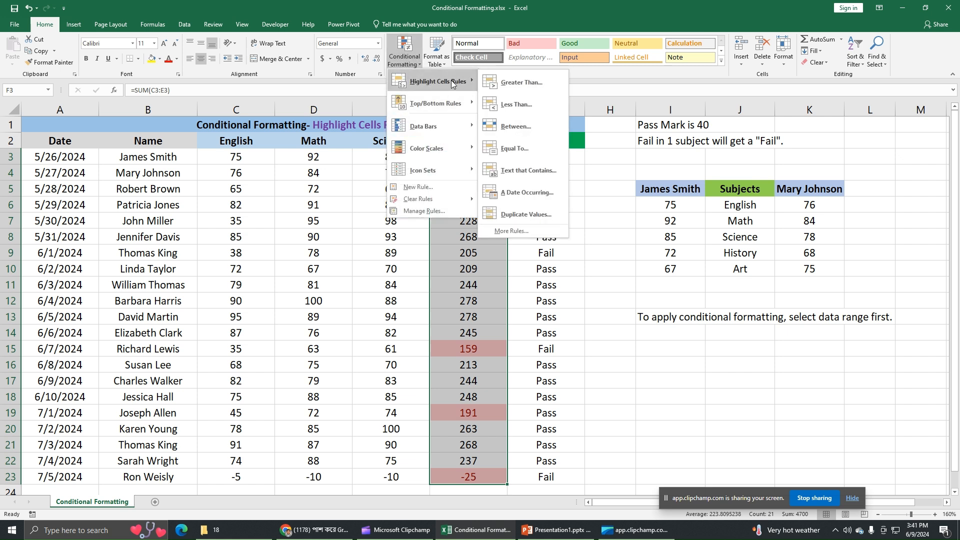
left_click(525, 81)
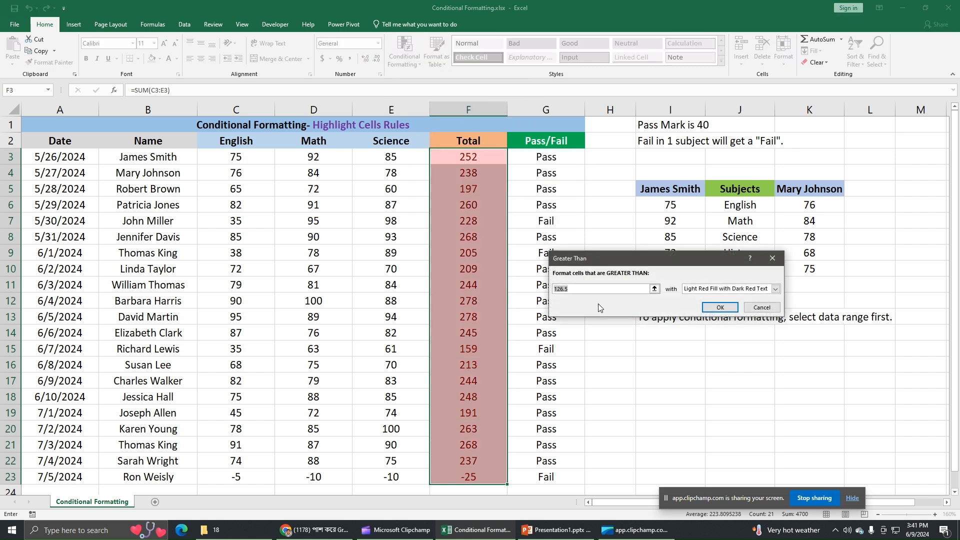
type("250")
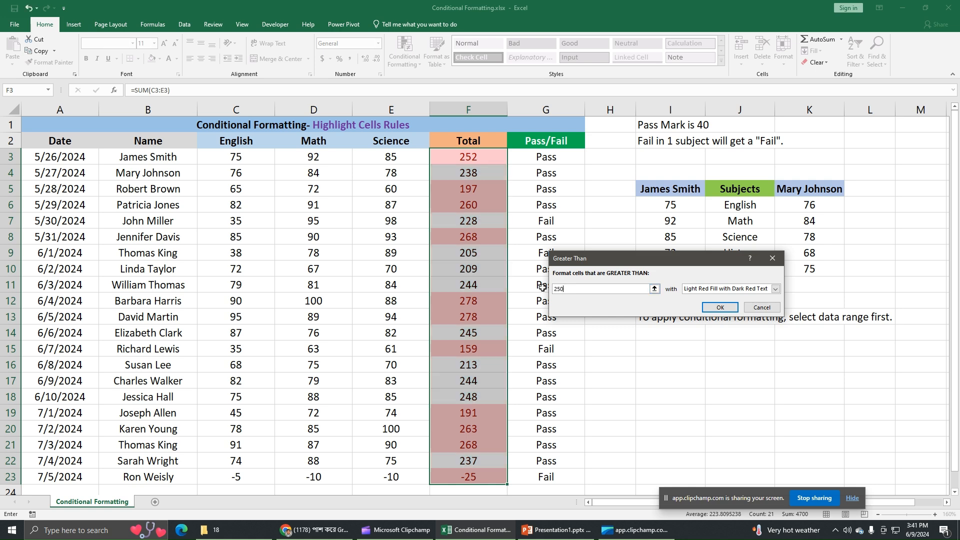
left_click(729, 289)
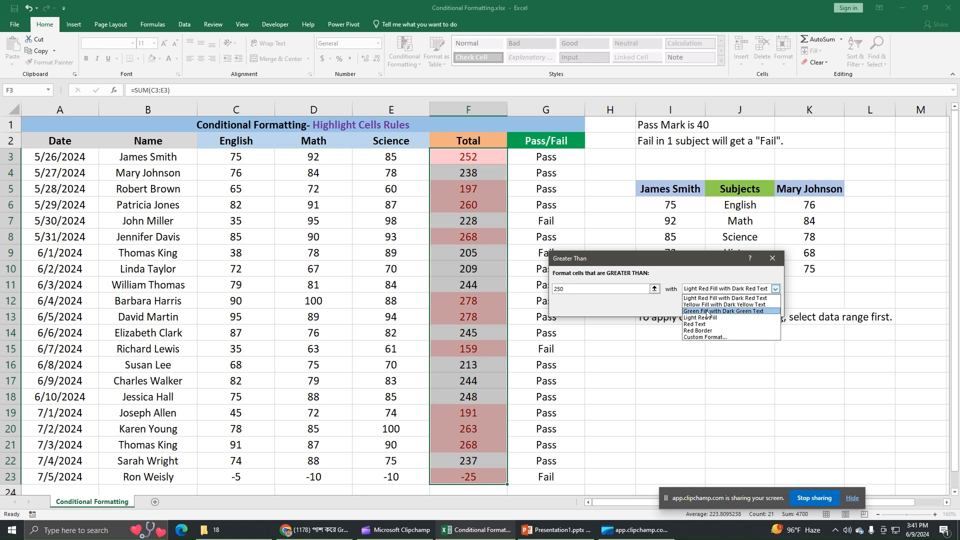
left_click(707, 313)
left_click(706, 313)
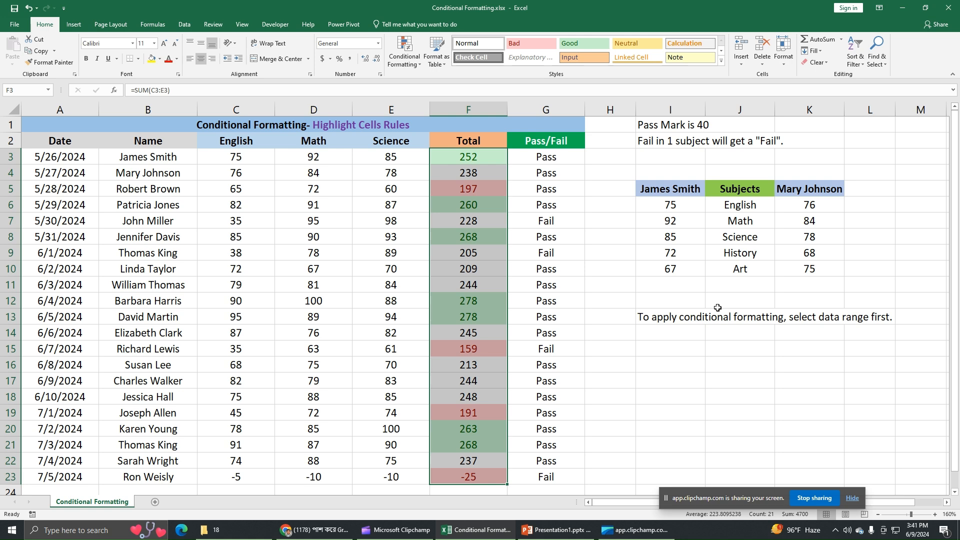
left_click(647, 377)
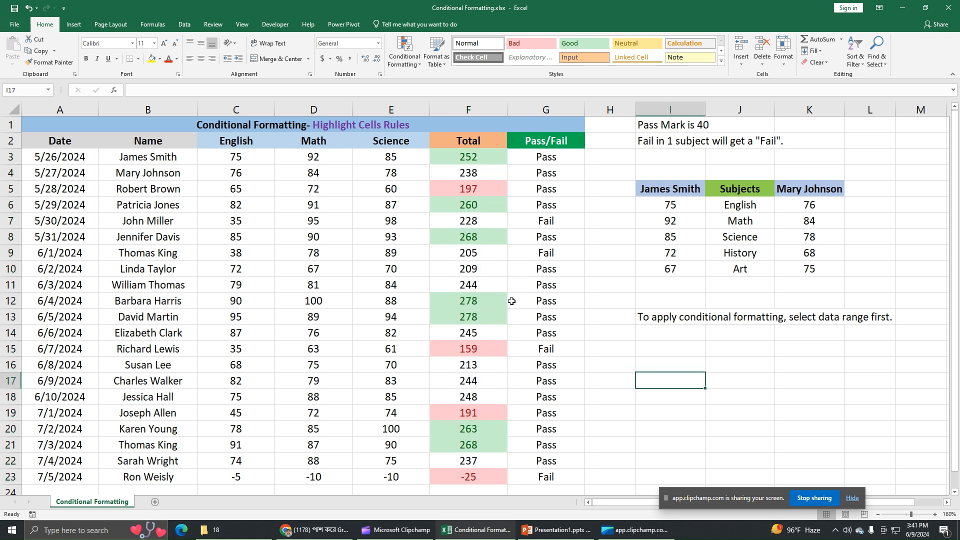
Examine the red and green highlighted cells in the Total column against the two rules
left_click(483, 355)
left_click(489, 411)
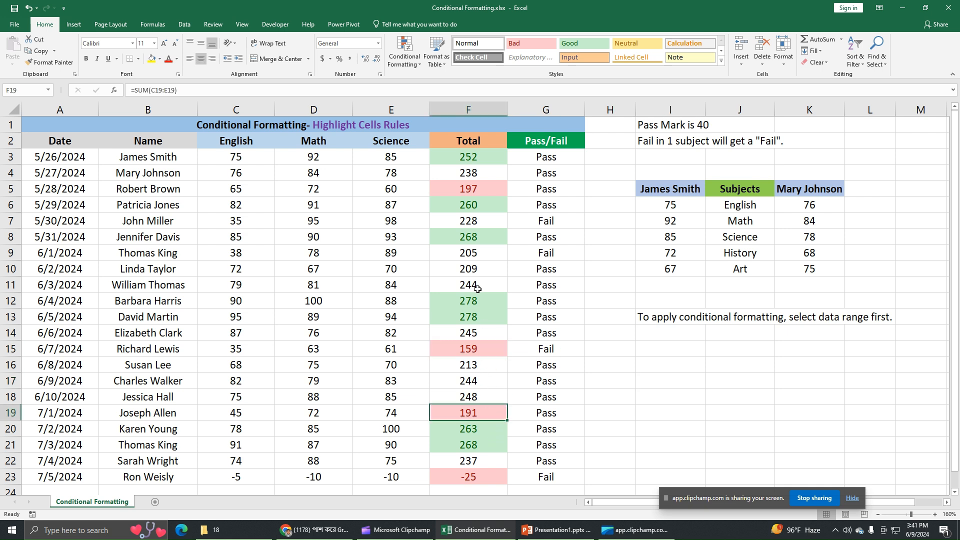
left_click(481, 190)
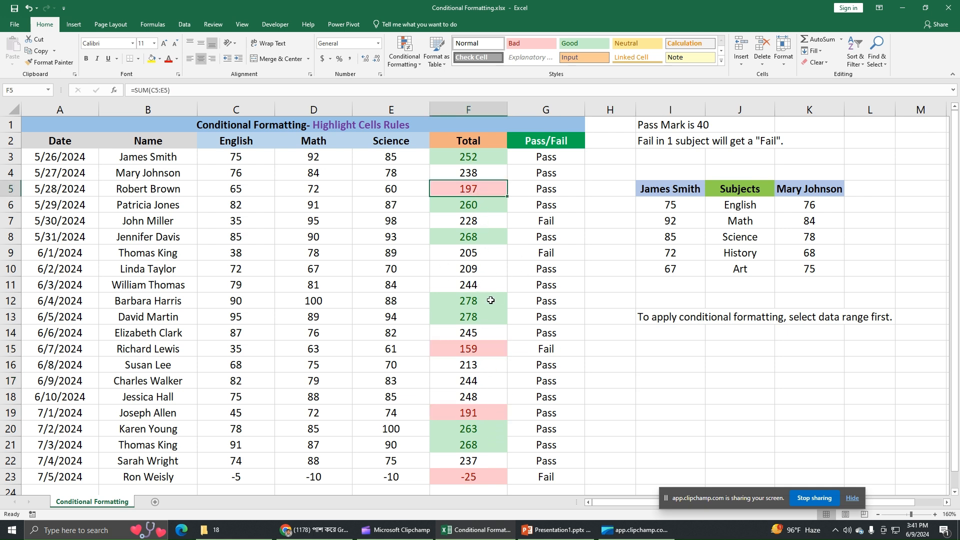
left_click(480, 301)
left_click(474, 316)
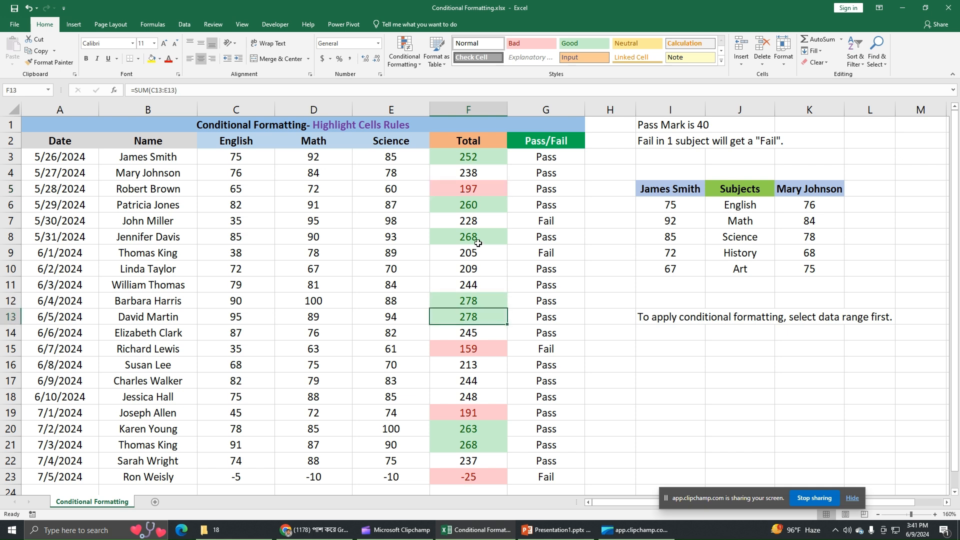
left_click(478, 242)
left_click(479, 210)
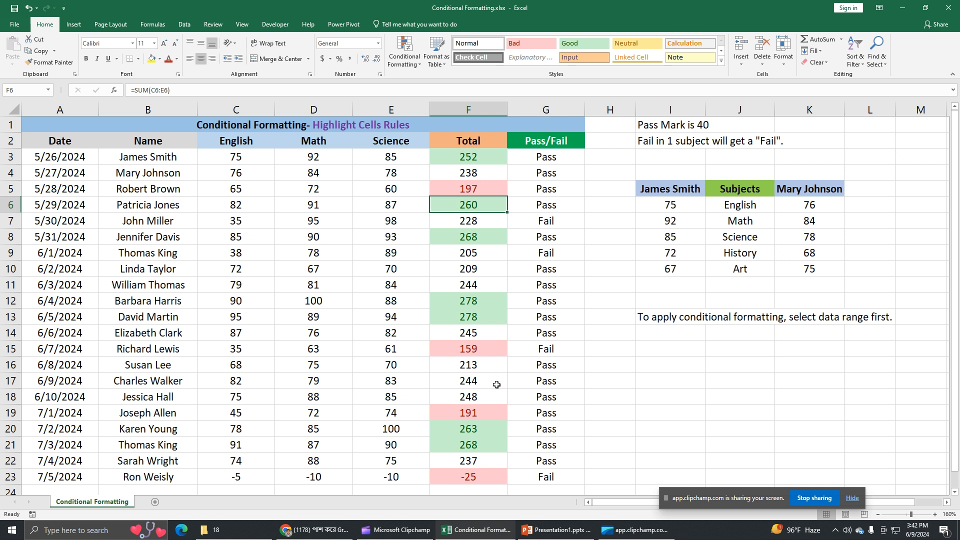
Undo the Greater Than and Less Than highlight rules on the Total column
left_click(28, 9)
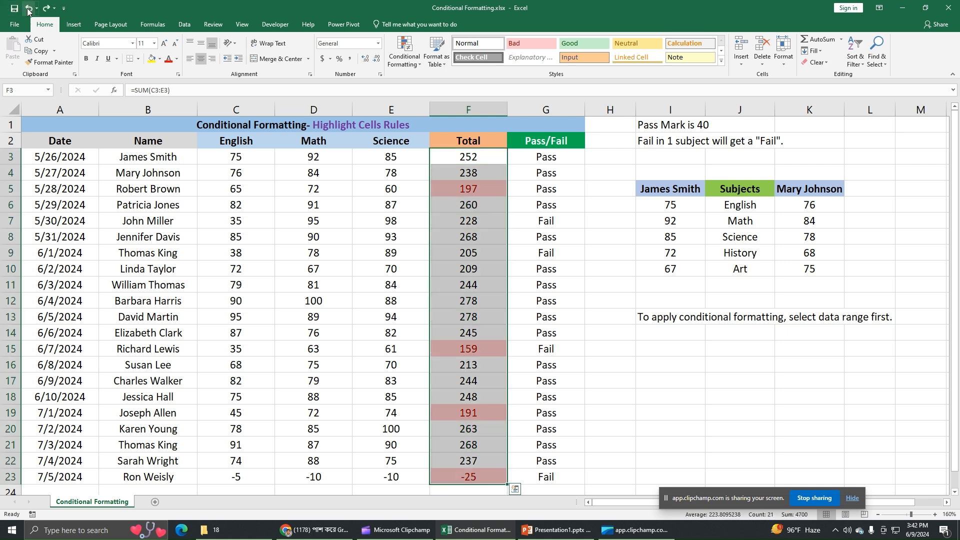
left_click(28, 9)
Try a Between highlight rule on the Total column with limits 250 and 200 and Light Red Fill with Dark Red Text
left_click(409, 62)
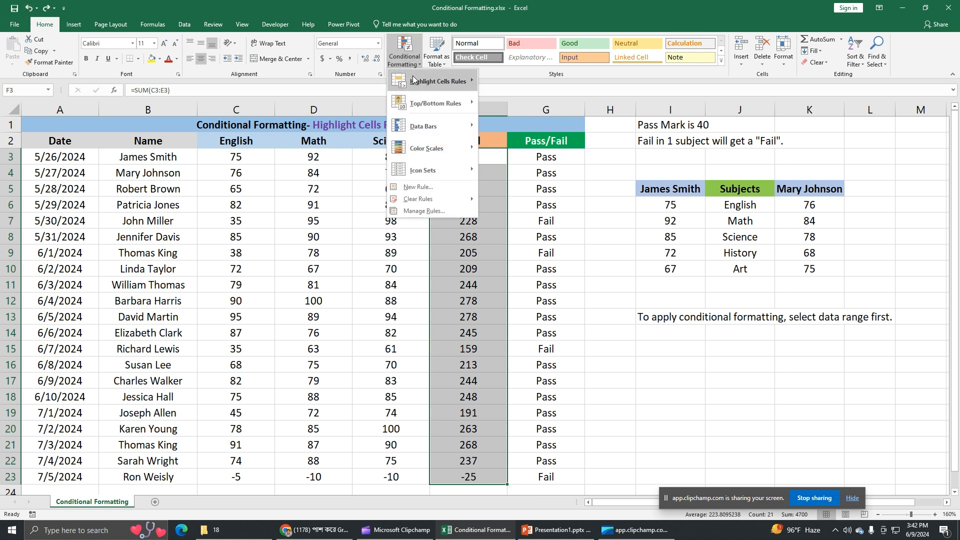
mouse_move(435, 81)
left_click(527, 126)
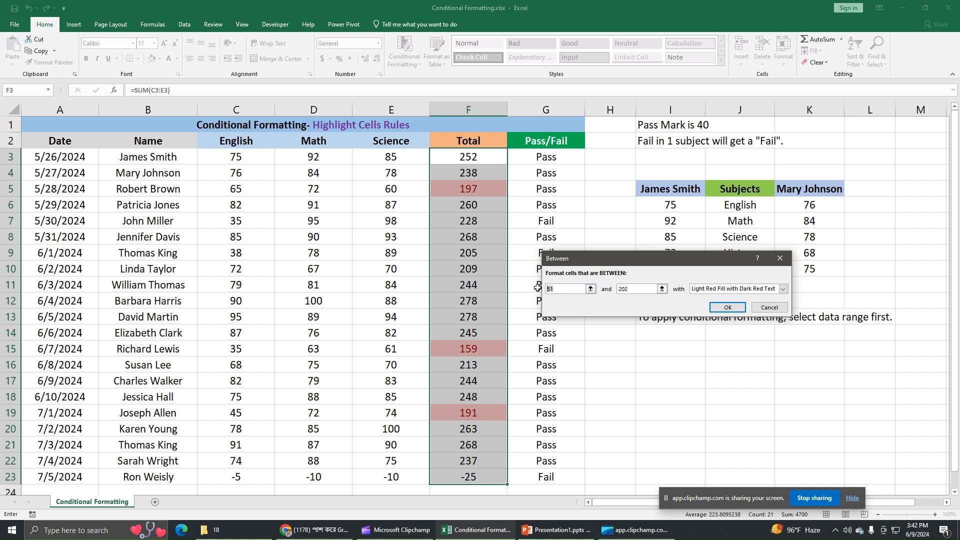
type("250")
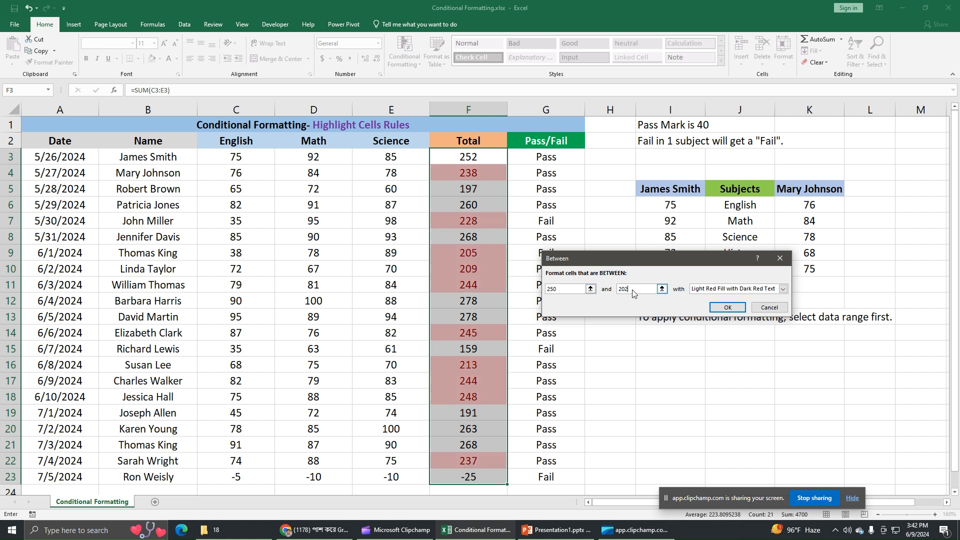
key("BackSpace")
type("0")
left_click(768, 307)
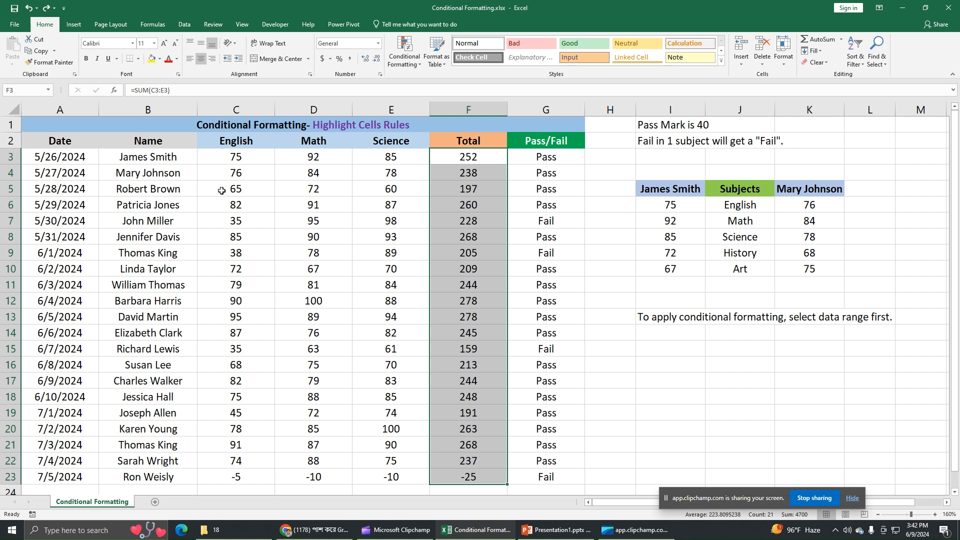
left_click(404, 55)
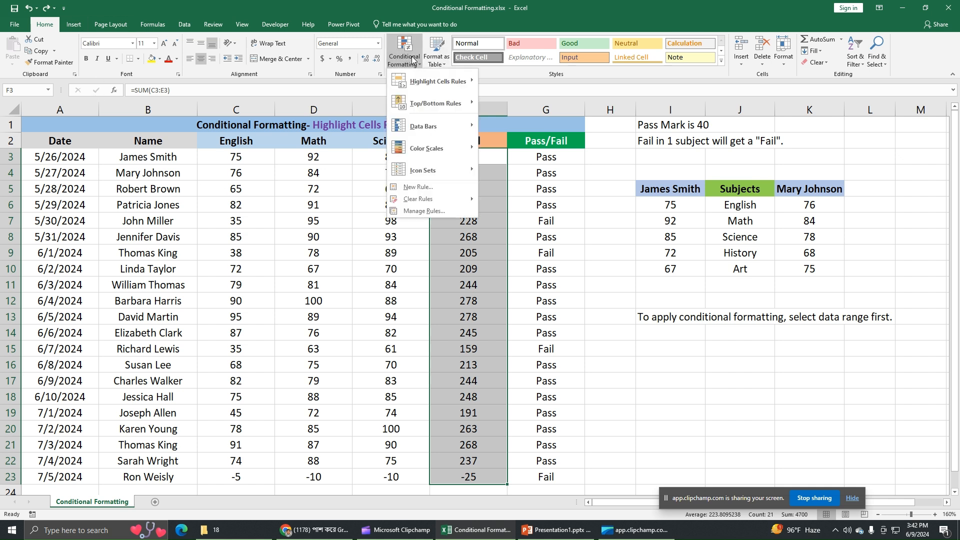
mouse_move(446, 84)
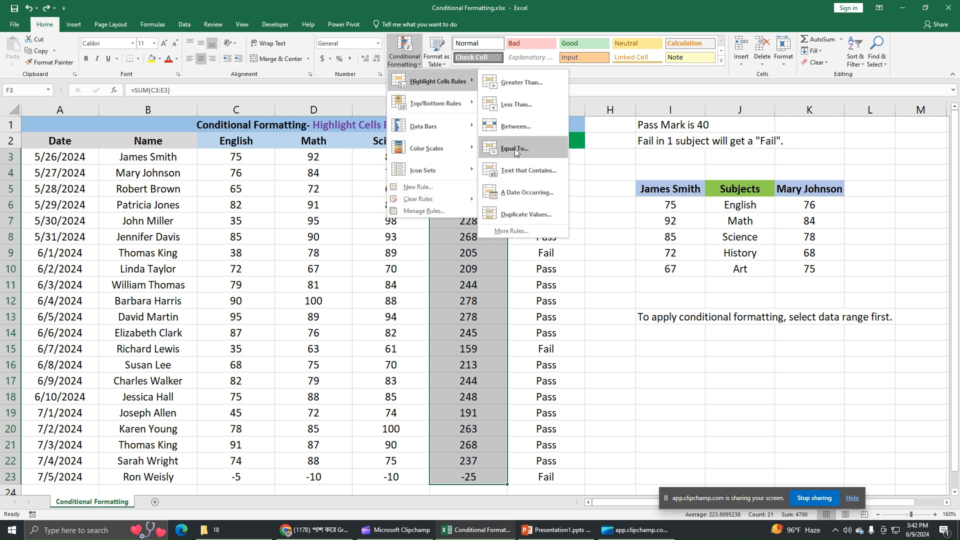
left_click(636, 328)
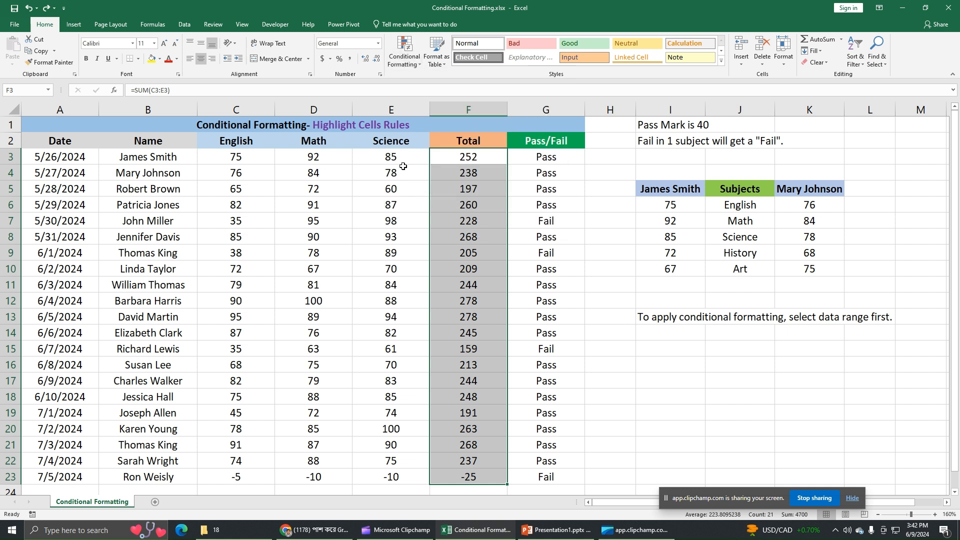
Set up an Equal To highlight rule for Science marks E3:E23, trying 100 and 88 before setting the value to 85
left_click_drag(400, 160, 396, 478)
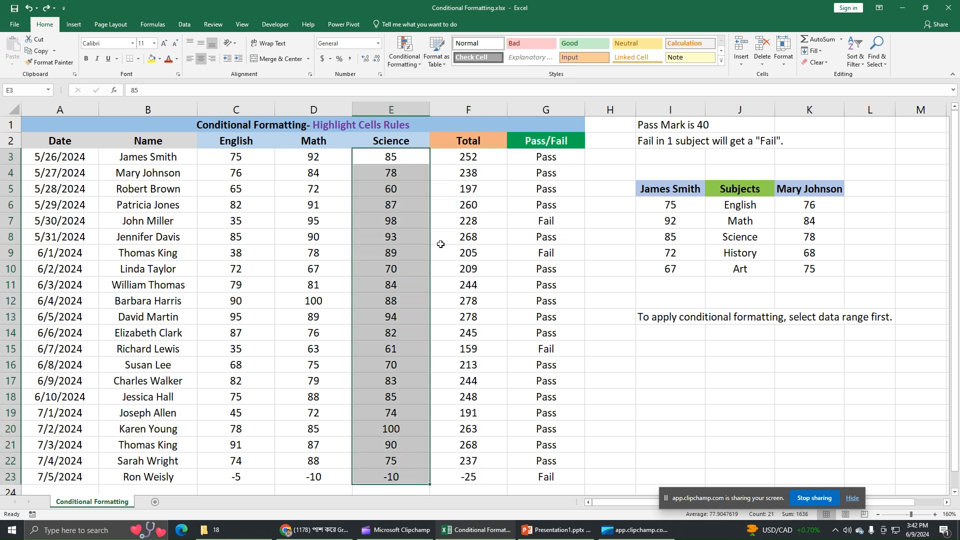
left_click(406, 55)
mouse_move(430, 82)
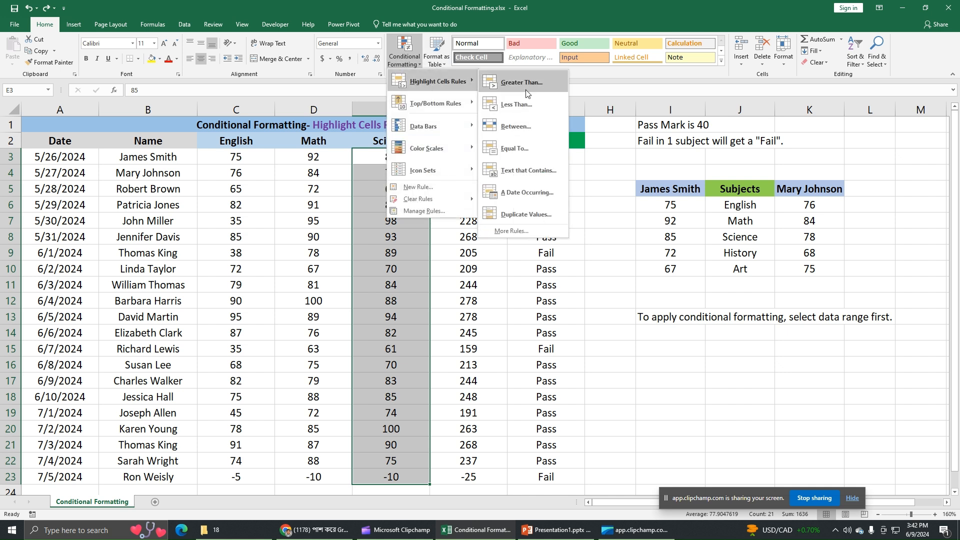
left_click(523, 147)
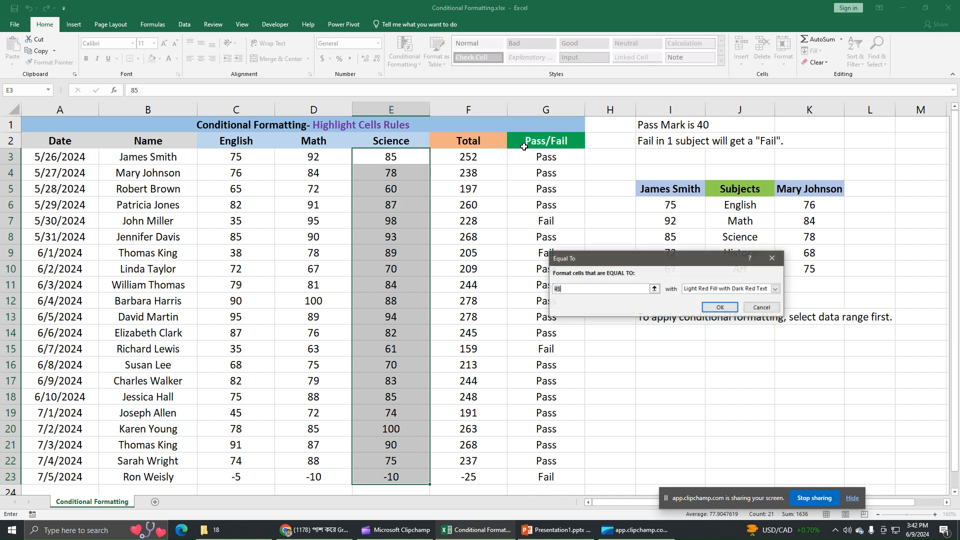
double_click(550, 289)
type("100")
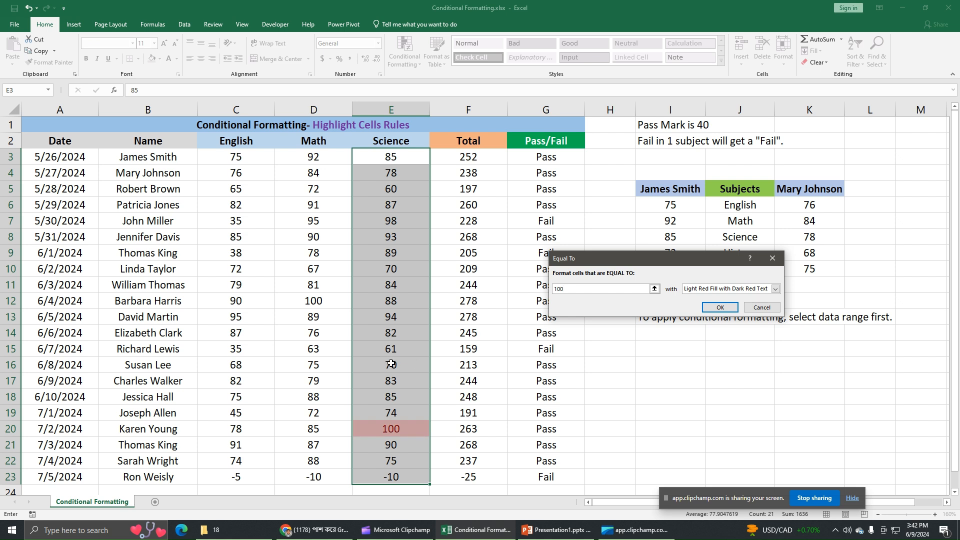
type("88")
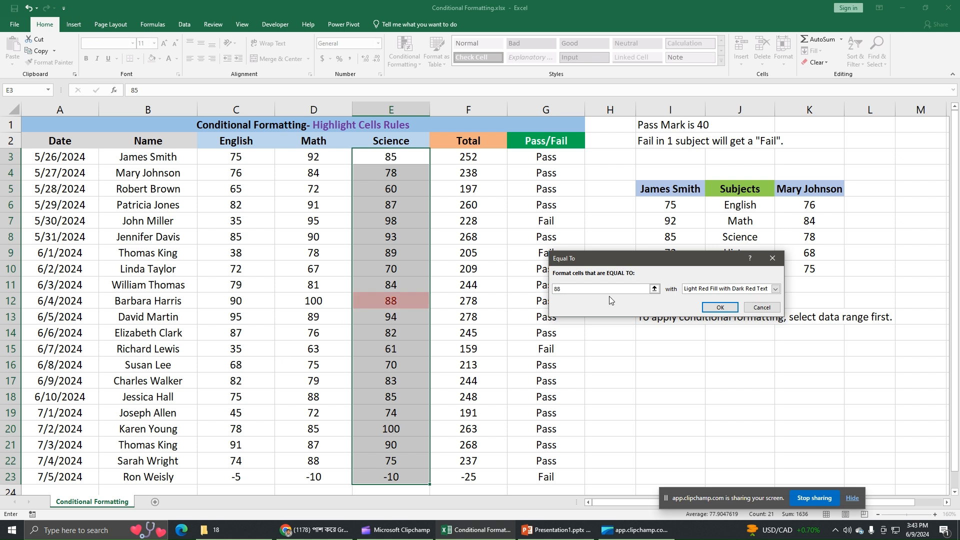
key("BackSpace")
type("5")
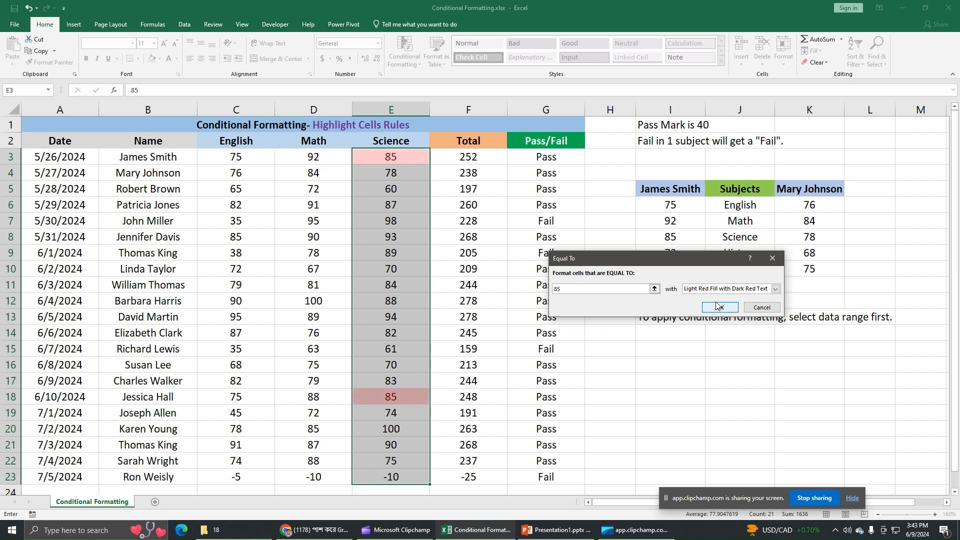
Try Green Fill, apply the Equal To rule with Yellow Fill with Dark Yellow Text, and undo it
left_click(776, 289)
left_click(720, 313)
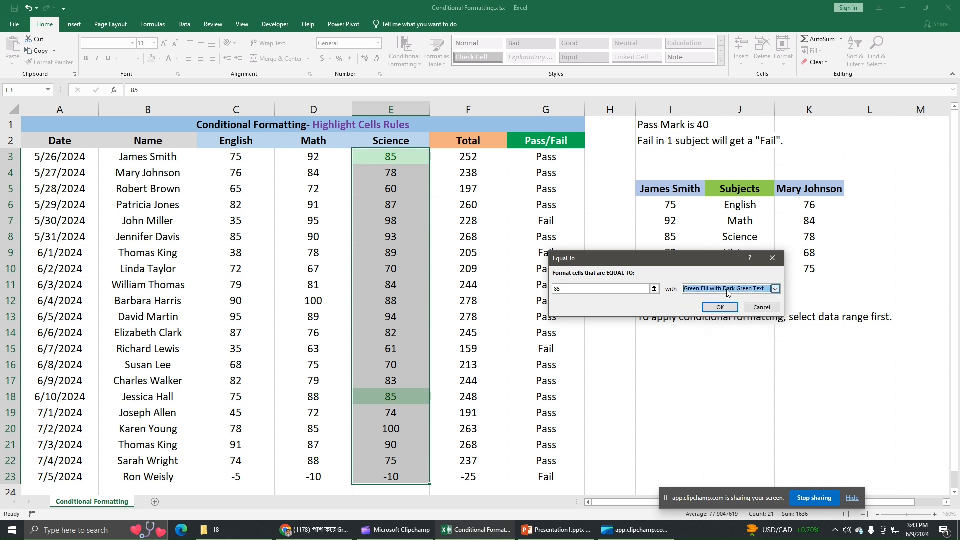
left_click(776, 289)
left_click(718, 306)
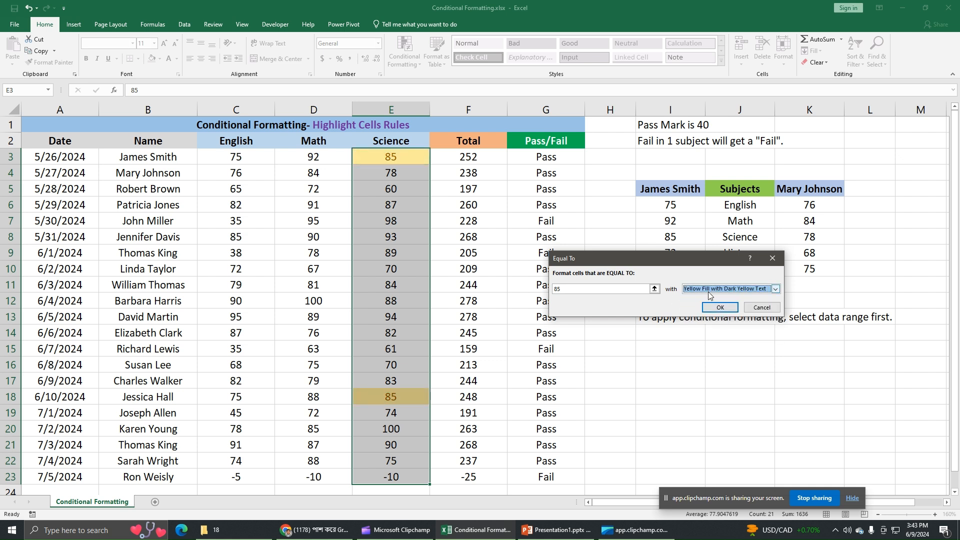
left_click(720, 307)
left_click(723, 370)
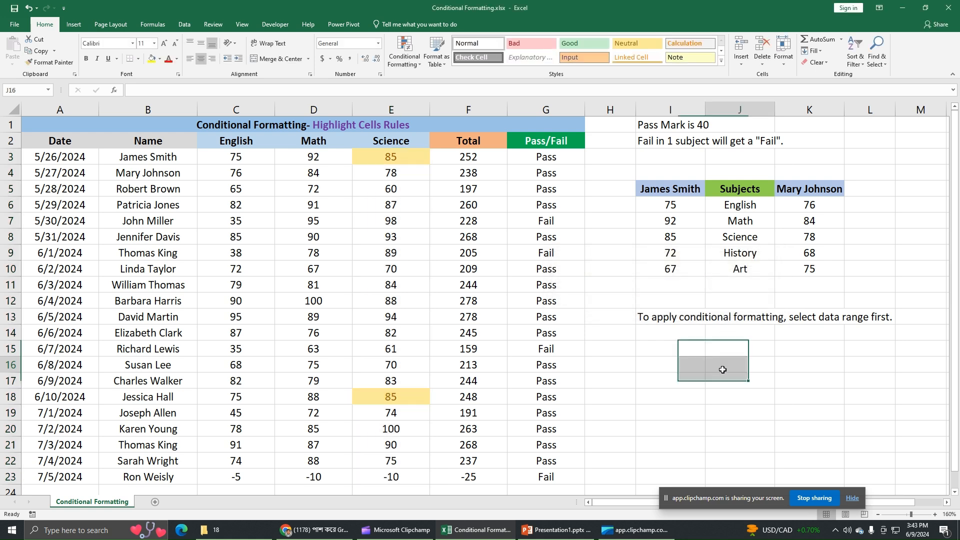
left_click(29, 8)
left_click(411, 65)
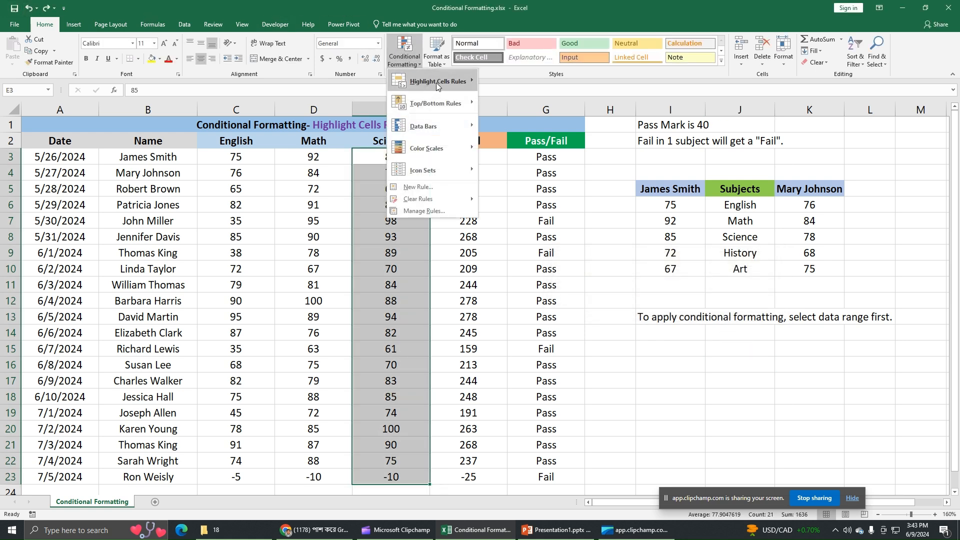
mouse_move(436, 82)
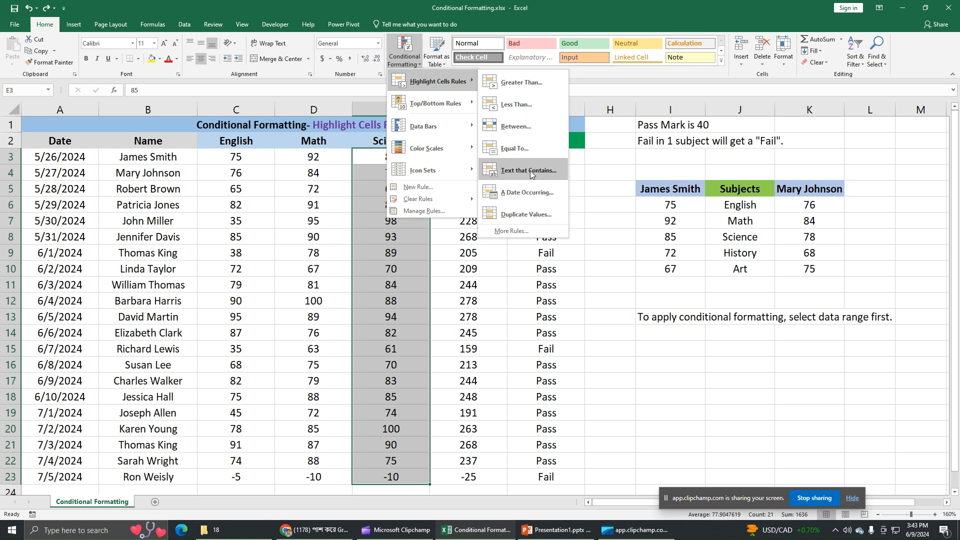
left_click(358, 360)
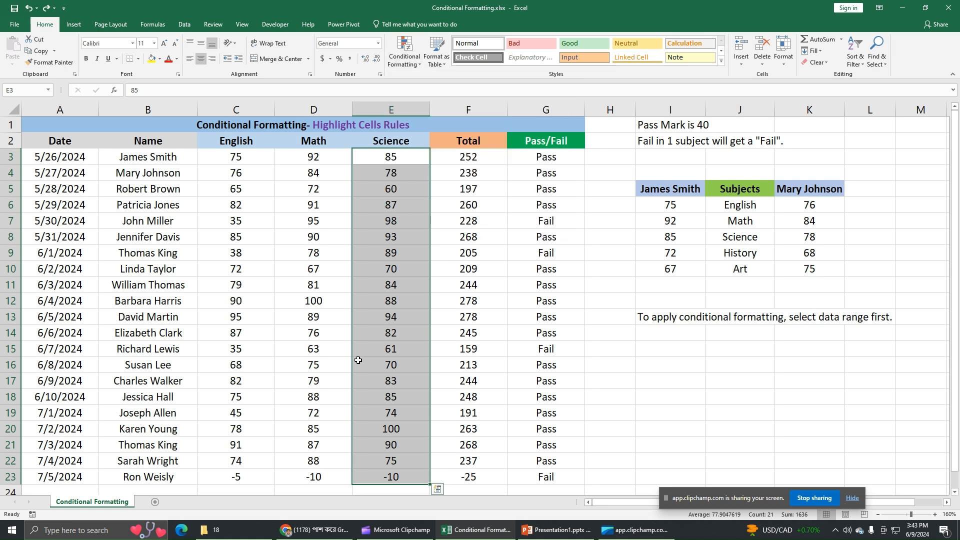
Set up a Text That Contains highlight rule for the Name cells B3:B23, entering the repeated student's full name
left_click(163, 155)
left_click_drag(164, 156, 151, 477)
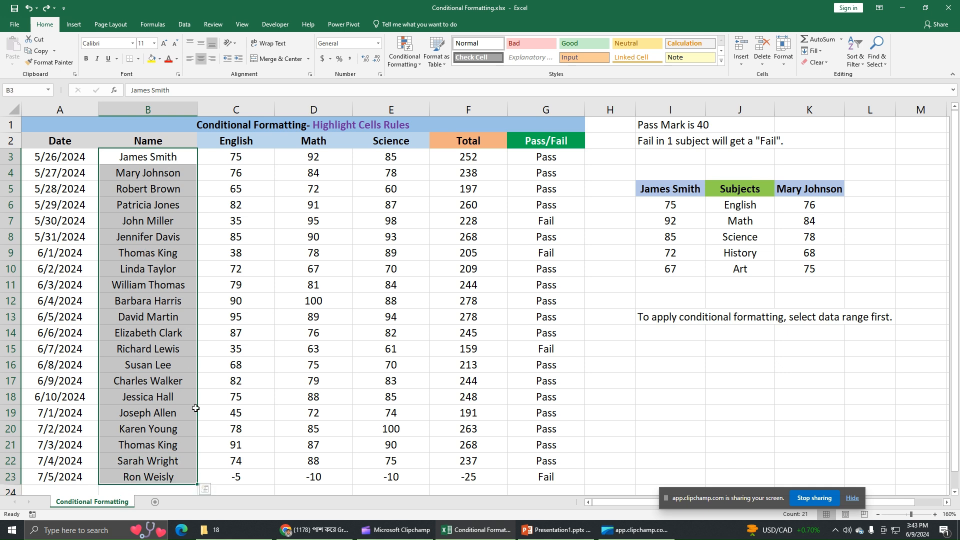
left_click(414, 60)
mouse_move(440, 81)
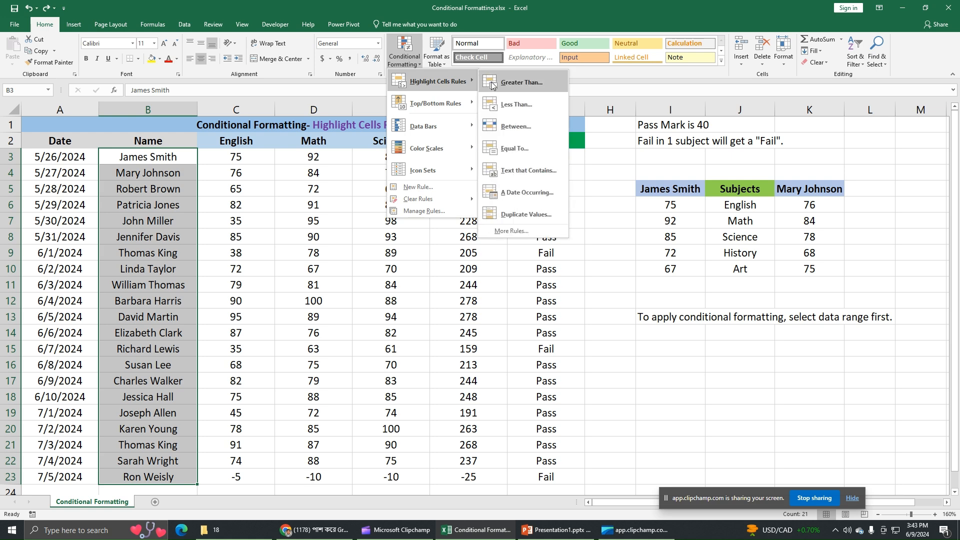
left_click(525, 171)
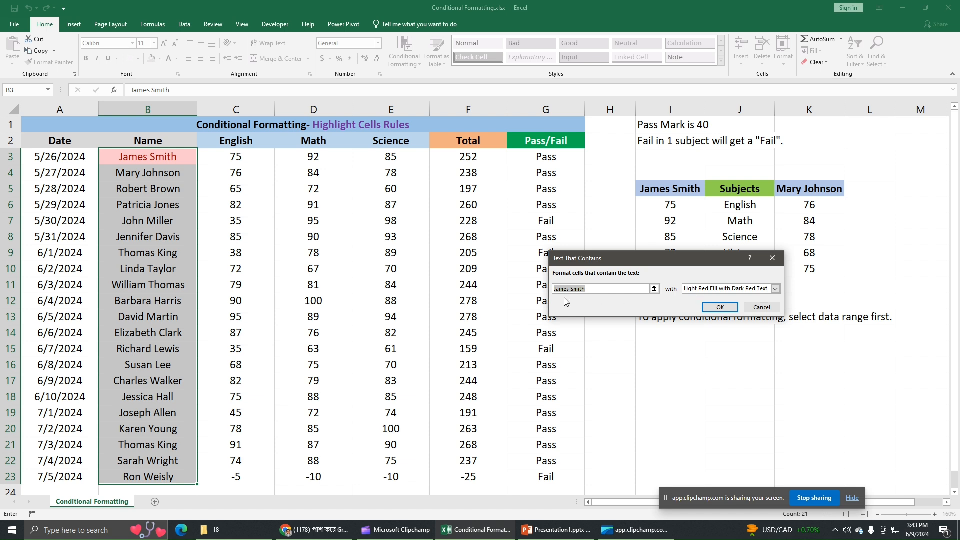
left_click_drag(590, 289, 543, 290)
type("Thoma")
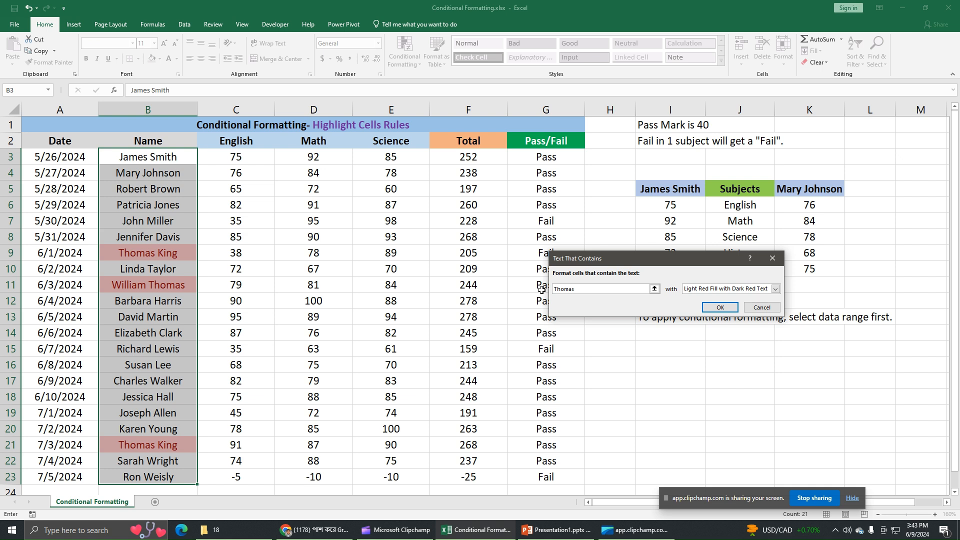
type("s")
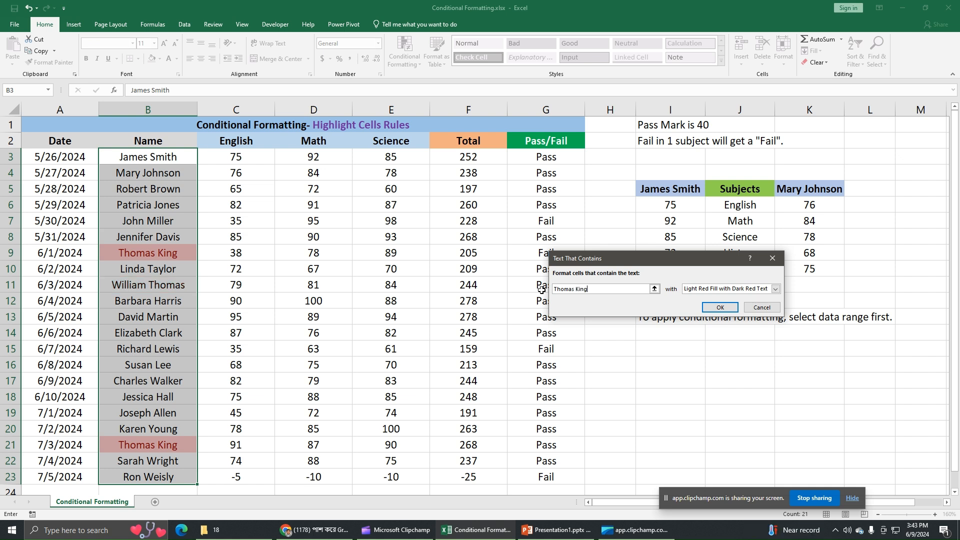
Apply the full-name text rule with Green Fill with Dark Green Text and undo it
left_click(775, 289)
left_click(725, 308)
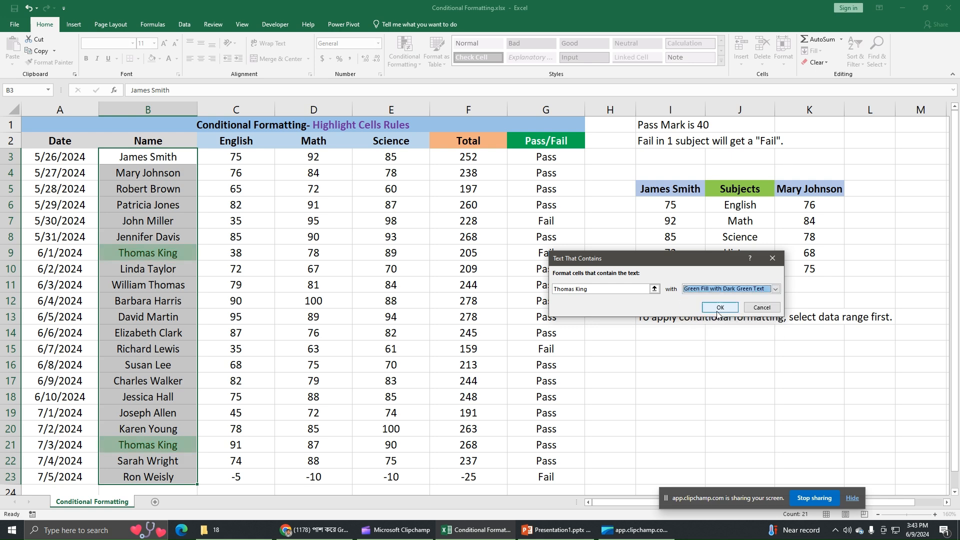
left_click(720, 307)
left_click(644, 399)
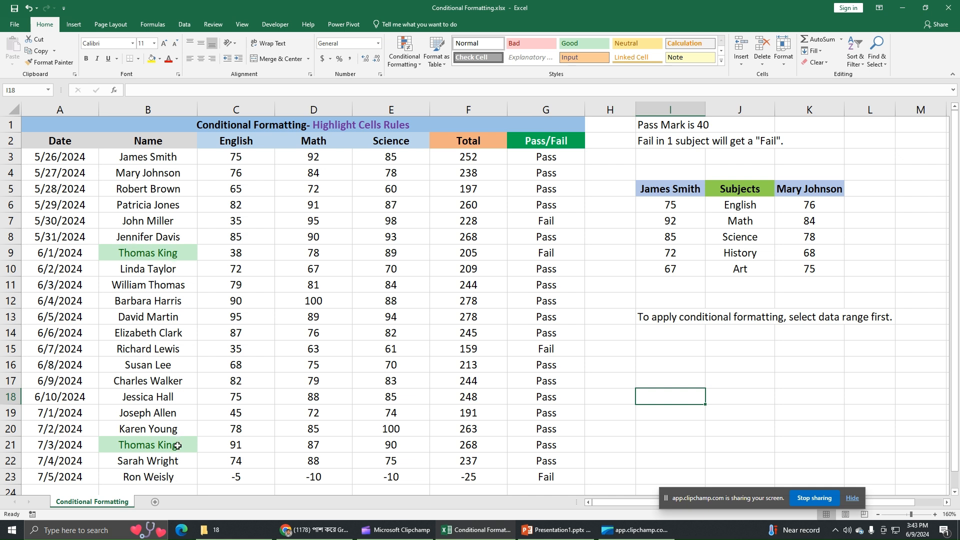
left_click(412, 62)
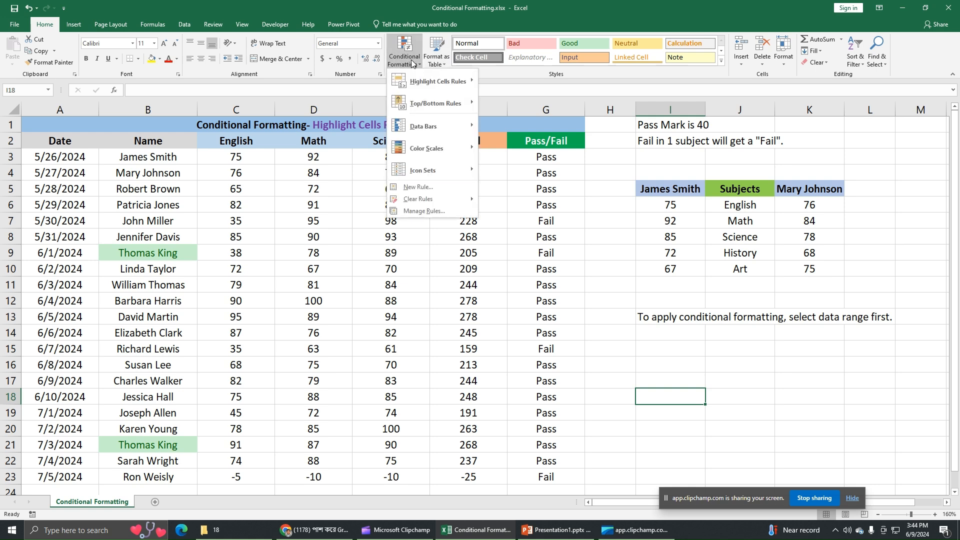
left_click(26, 9)
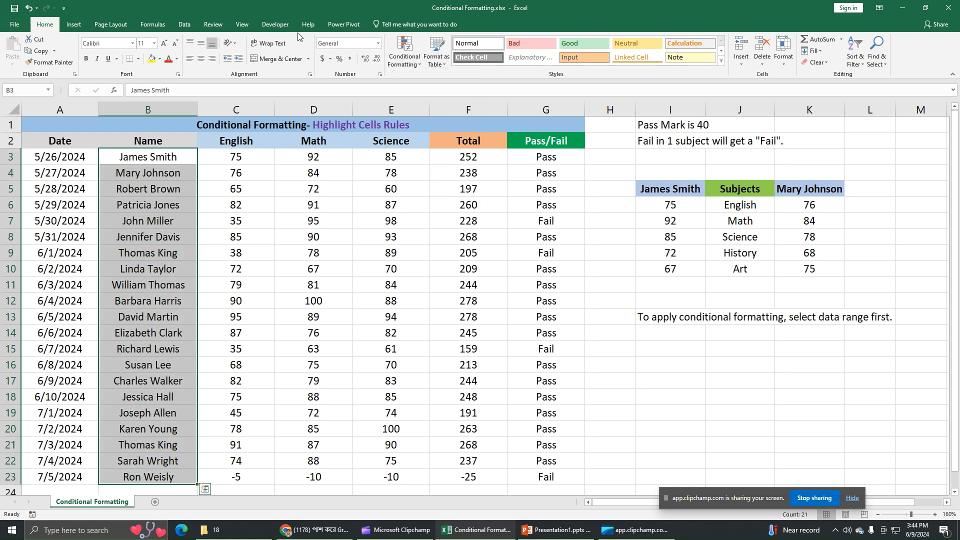
Apply a Text That Contains rule to the Name column using only the student's first name and Green Fill with Dark Green Text, and undo it
left_click(406, 55)
mouse_move(450, 82)
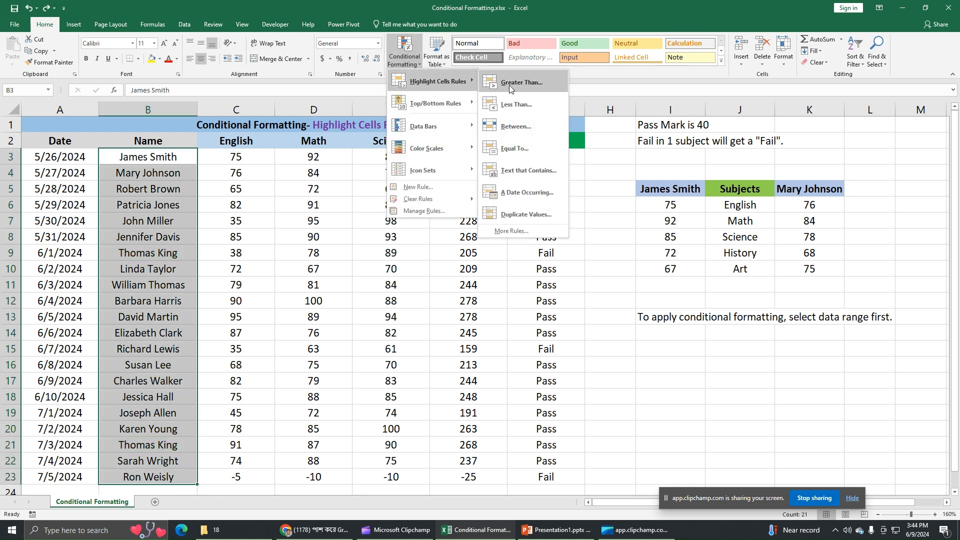
left_click(521, 173)
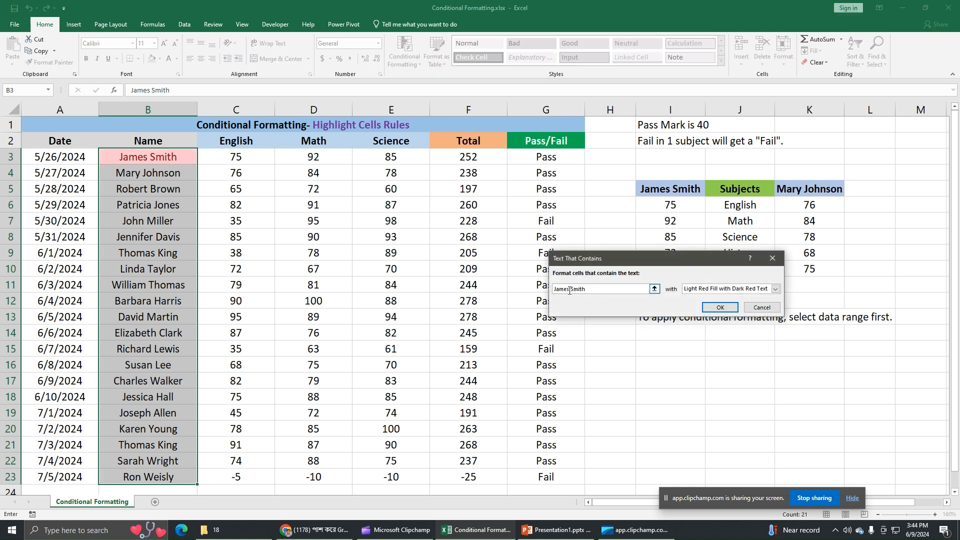
type("Thomas")
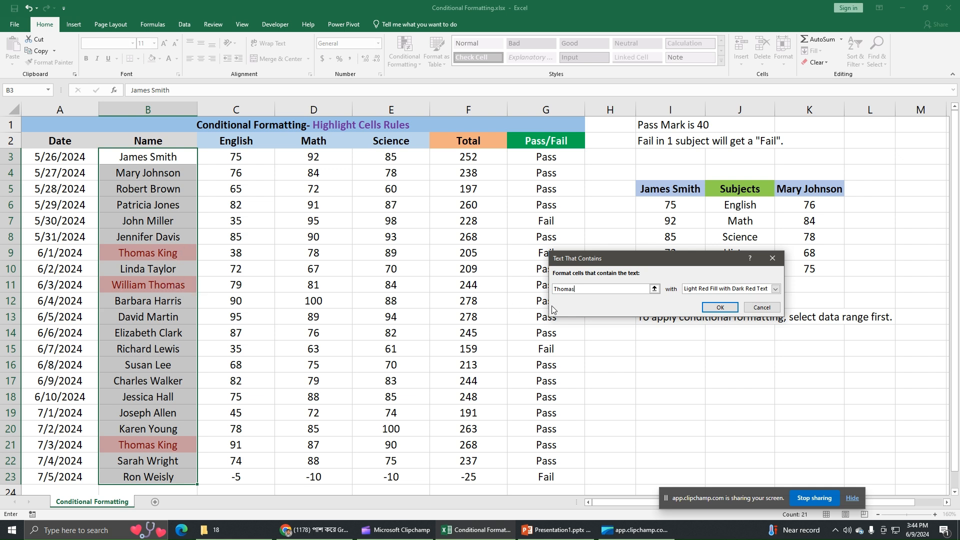
left_click(709, 290)
left_click(720, 311)
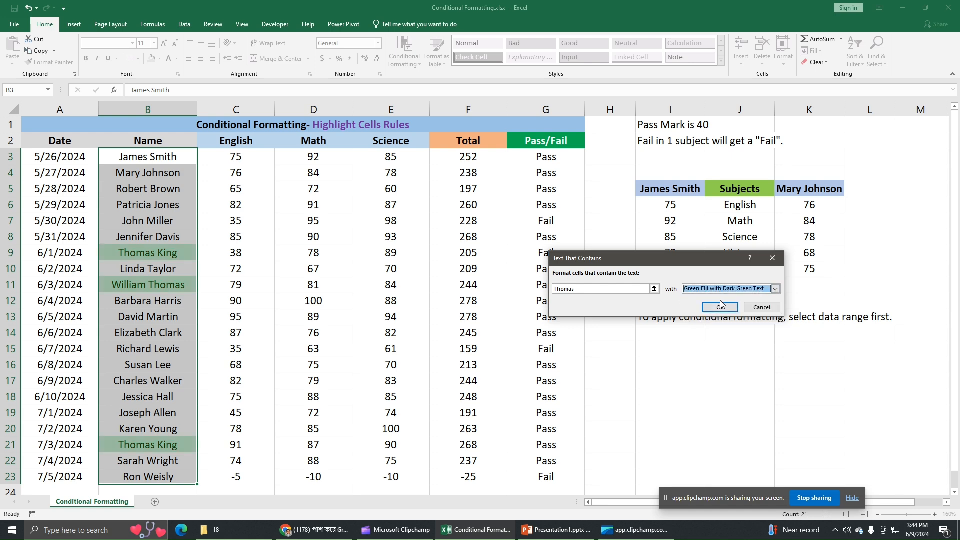
left_click(720, 306)
left_click(663, 400)
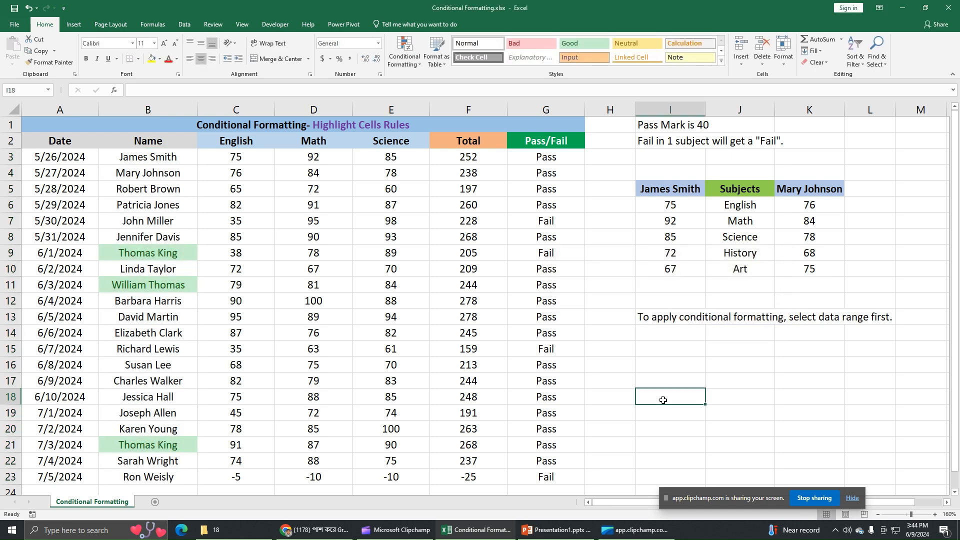
left_click(29, 8)
left_click(405, 51)
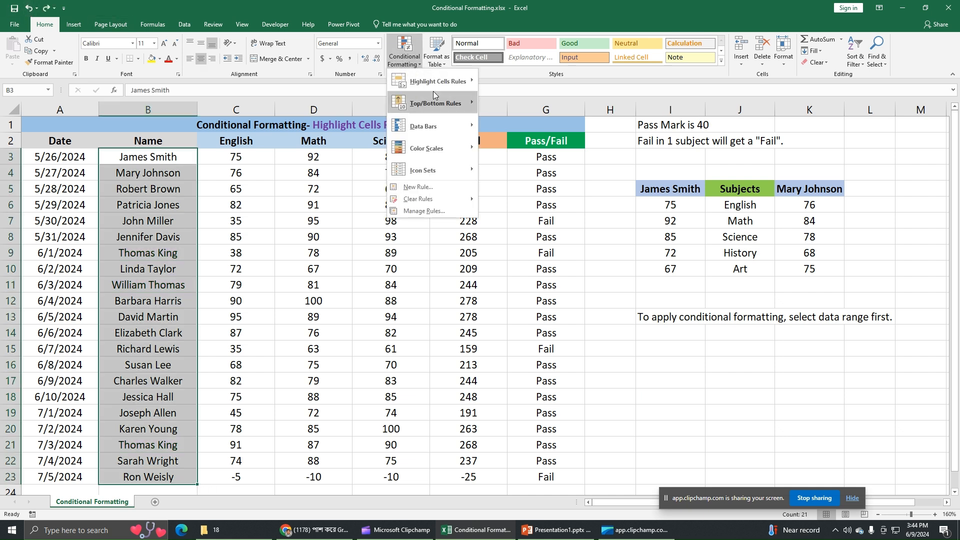
mouse_move(436, 83)
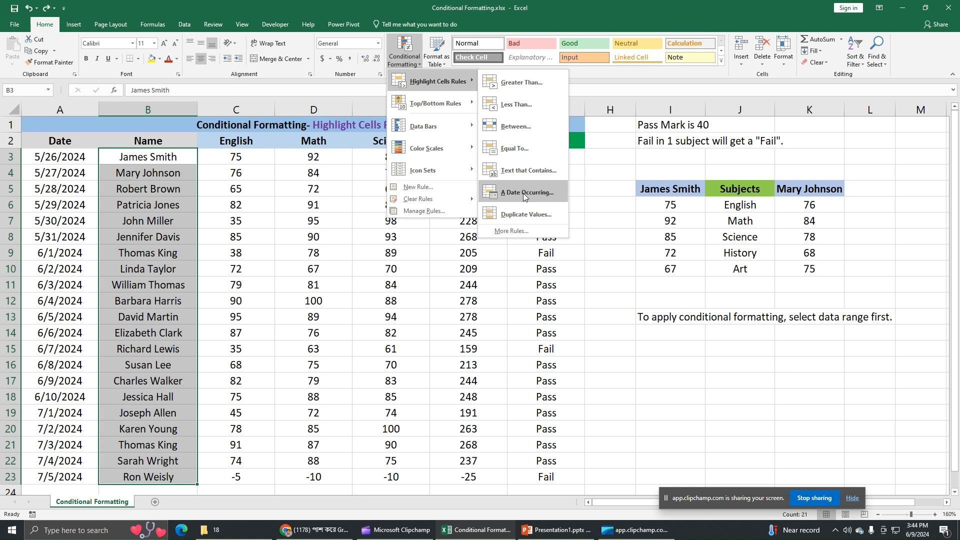
left_click(609, 269)
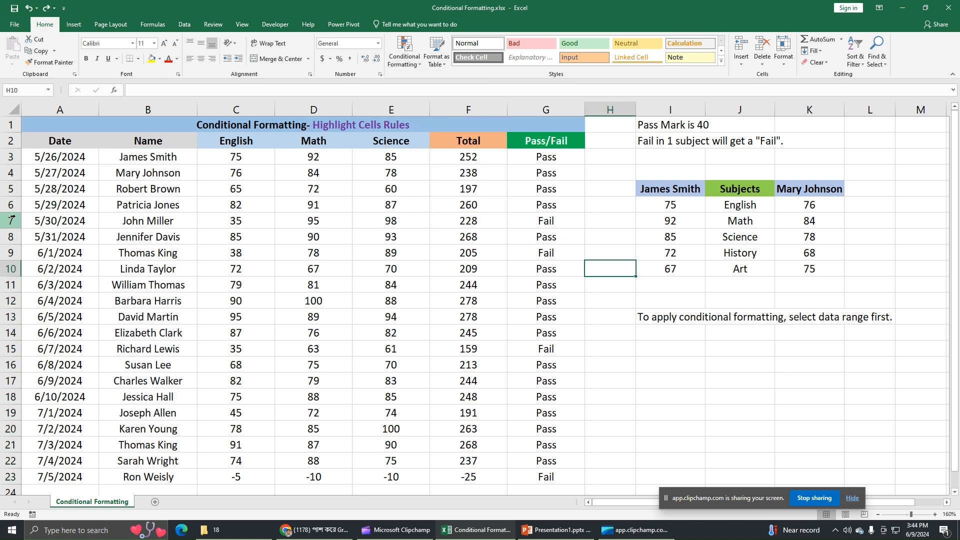
Start an A Date Occurring highlight rule for the Date cells A3:A23
left_click_drag(67, 163, 65, 477)
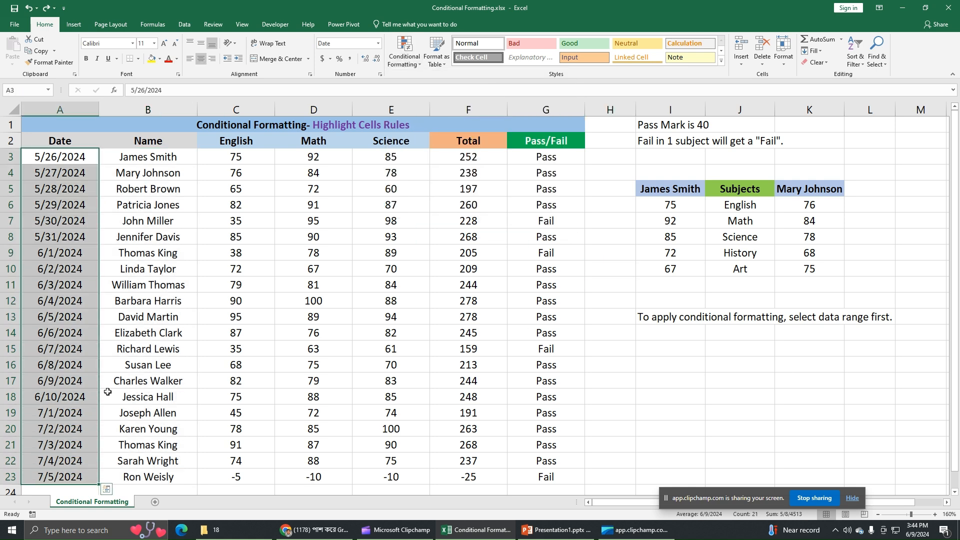
left_click(409, 62)
mouse_move(435, 82)
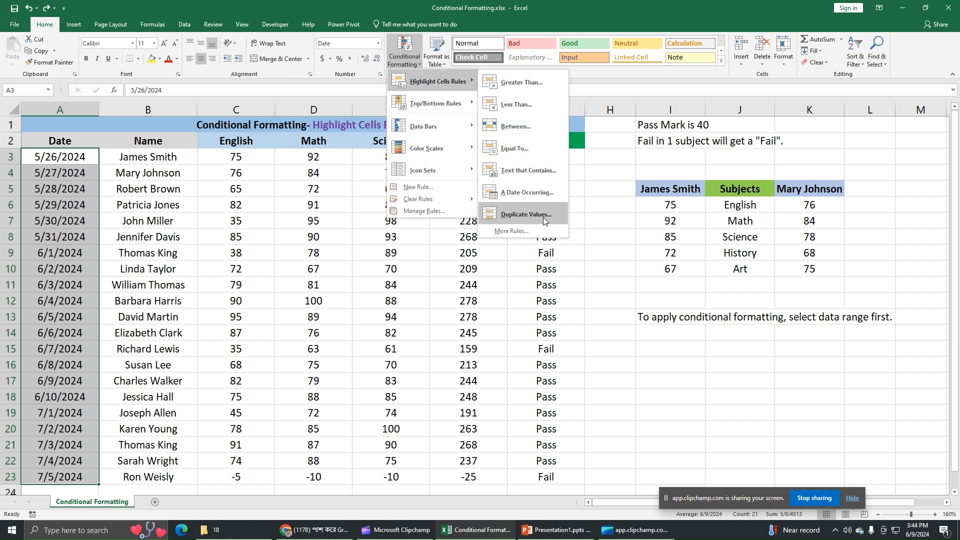
left_click(528, 193)
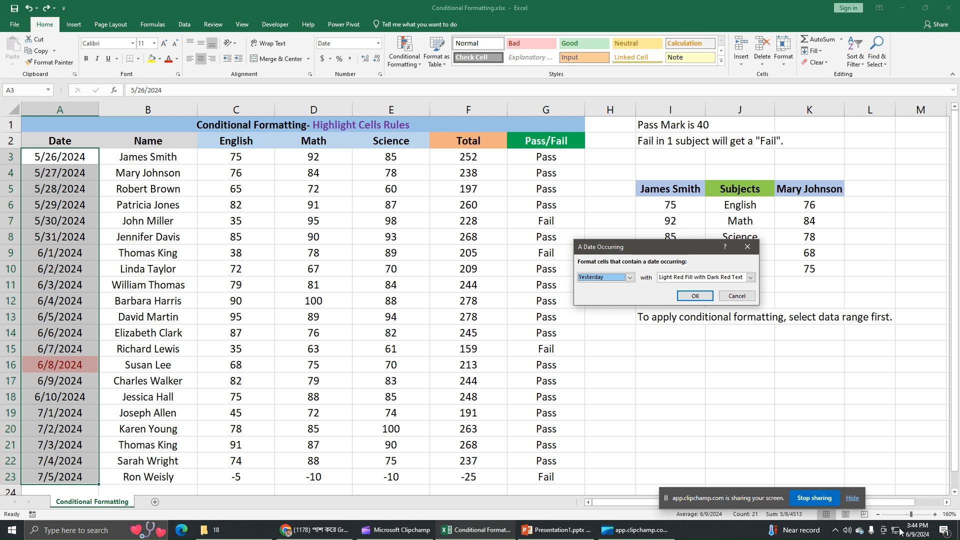
mouse_move(915, 536)
Preview the date rule with the Today and Tomorrow periods
left_click(630, 277)
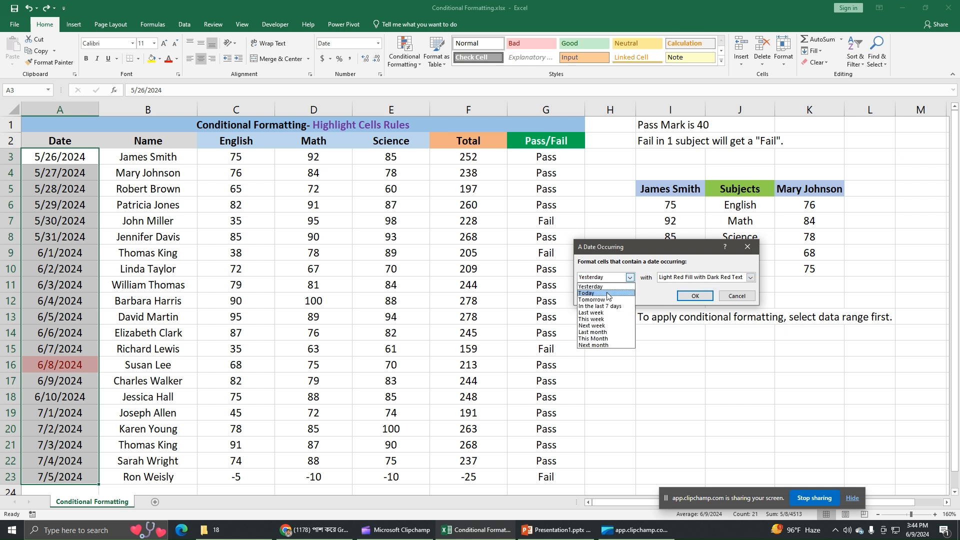
left_click(605, 293)
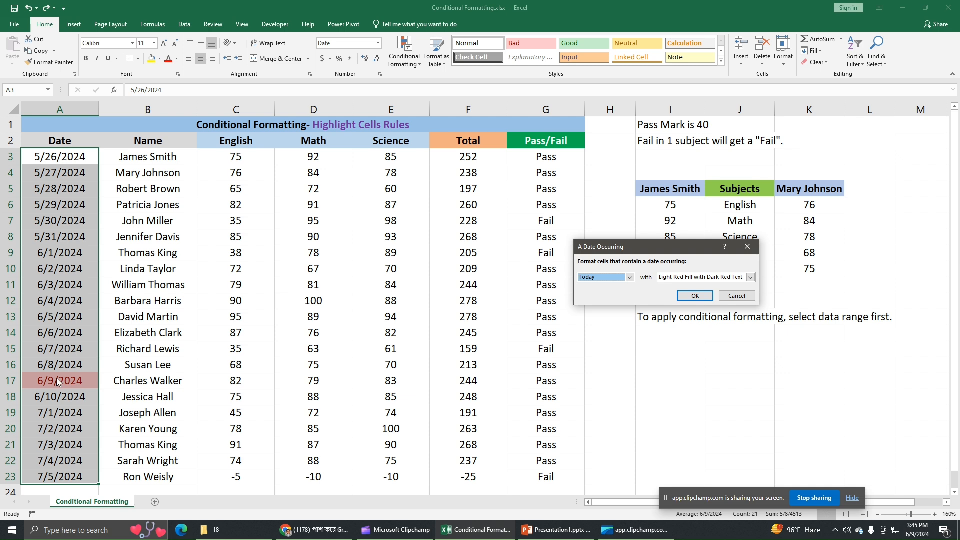
left_click(630, 278)
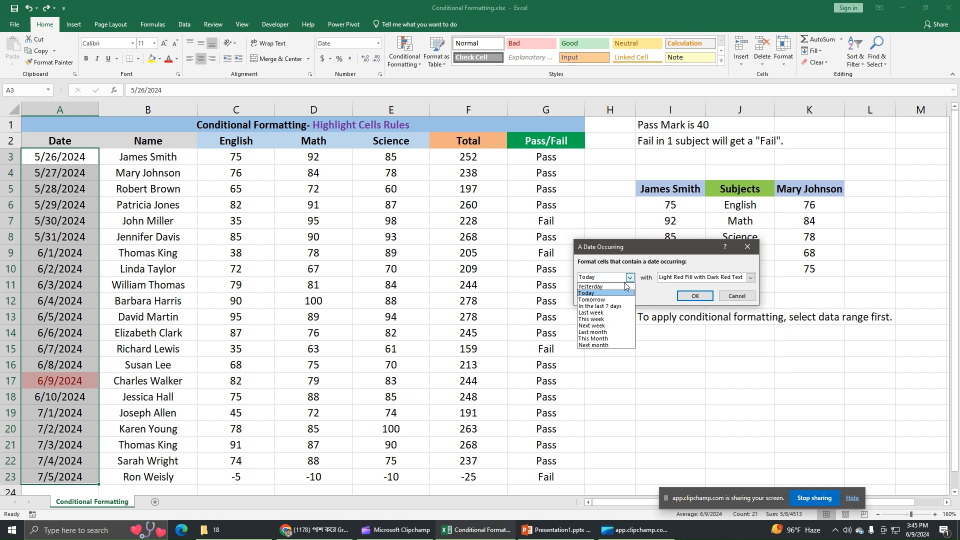
left_click(605, 302)
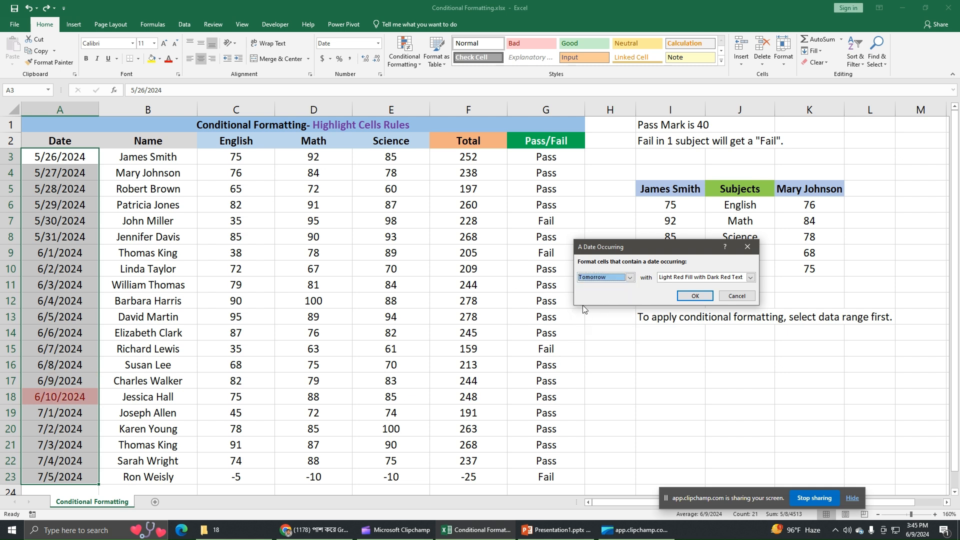
Preview the date rule with the Last week, This week and Next week periods
left_click(630, 277)
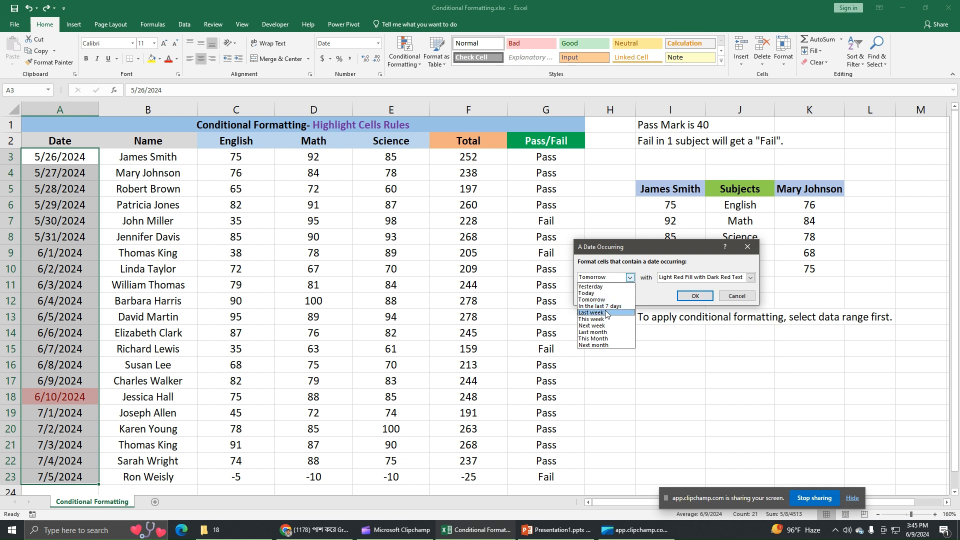
left_click(605, 312)
left_click(631, 277)
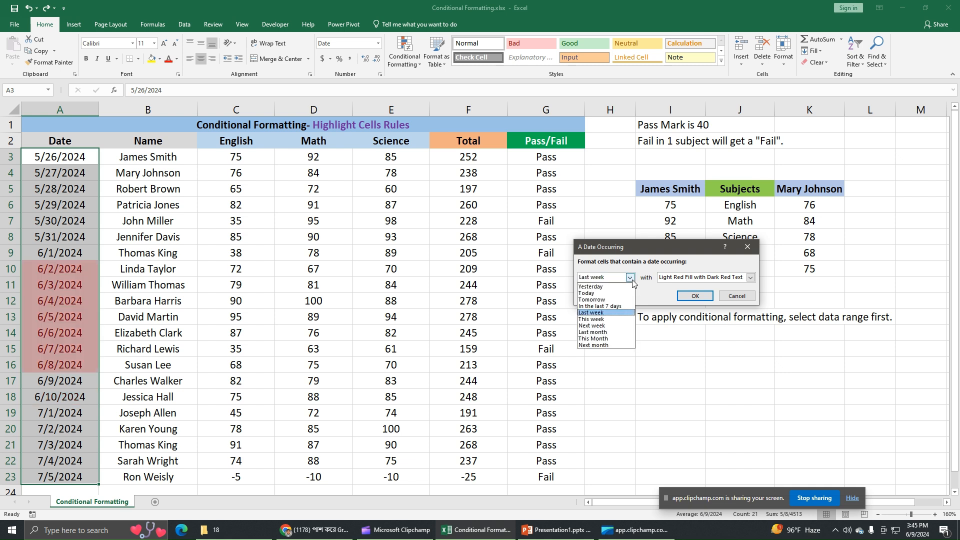
left_click(609, 322)
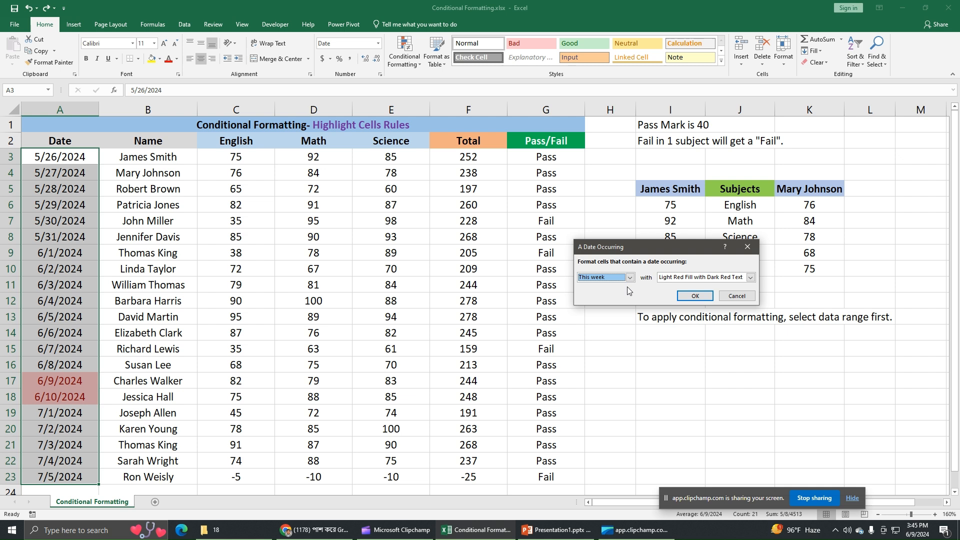
left_click(630, 277)
left_click(620, 327)
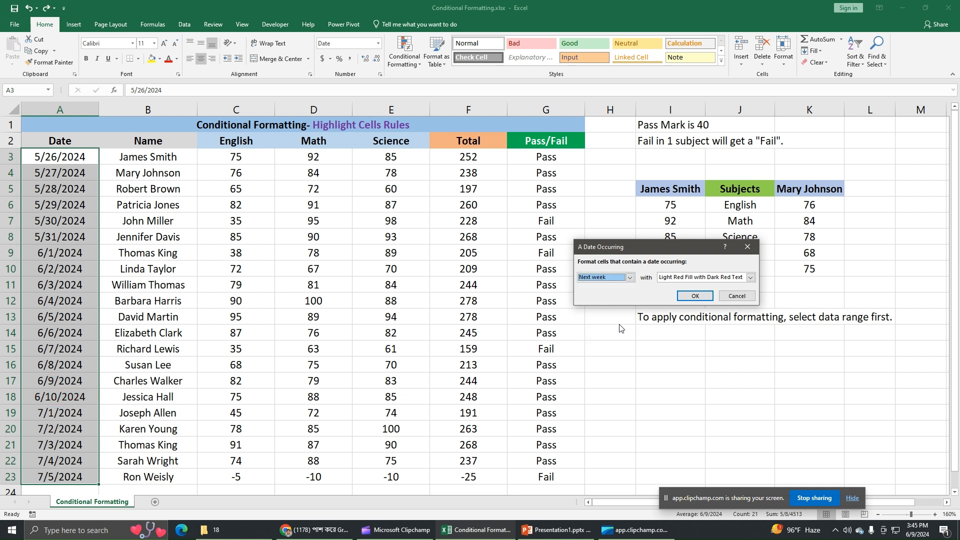
left_click(630, 278)
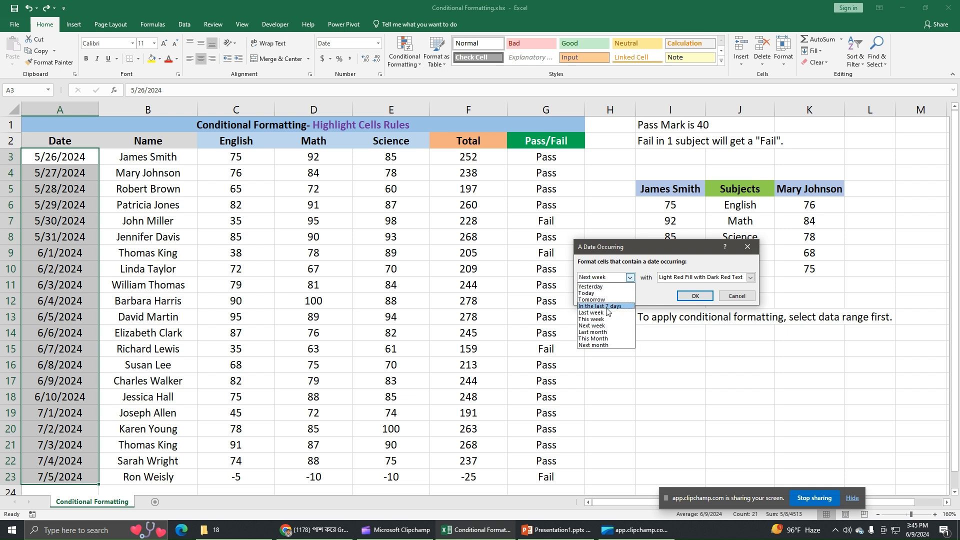
left_click(606, 319)
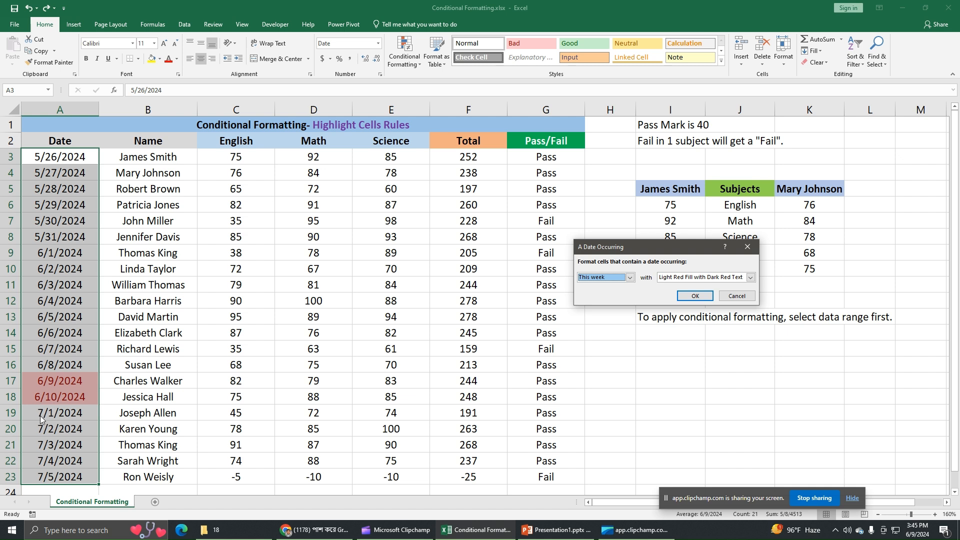
left_click(630, 277)
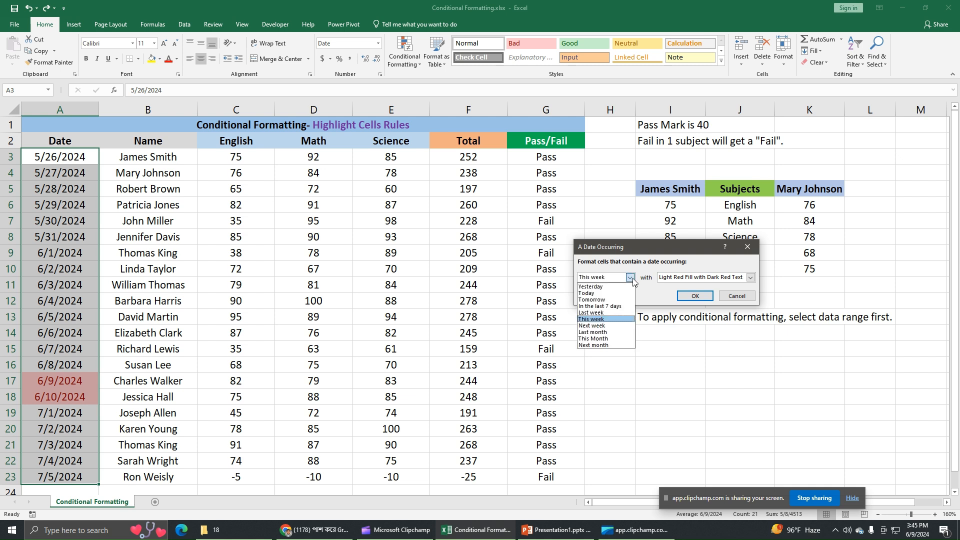
left_click(597, 325)
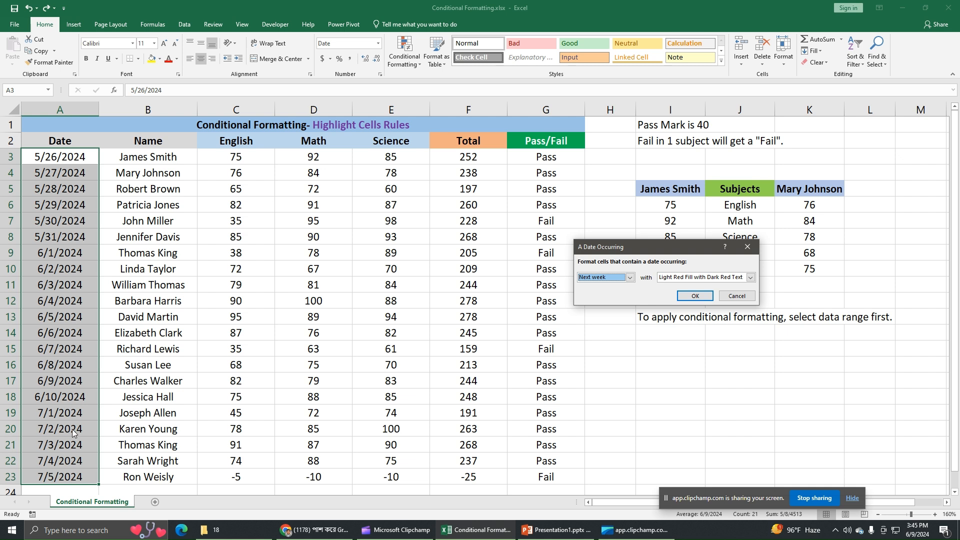
Set the date rule's period to Last month and apply it with Light Red Fill with Dark Red Text
left_click(631, 277)
left_click(604, 332)
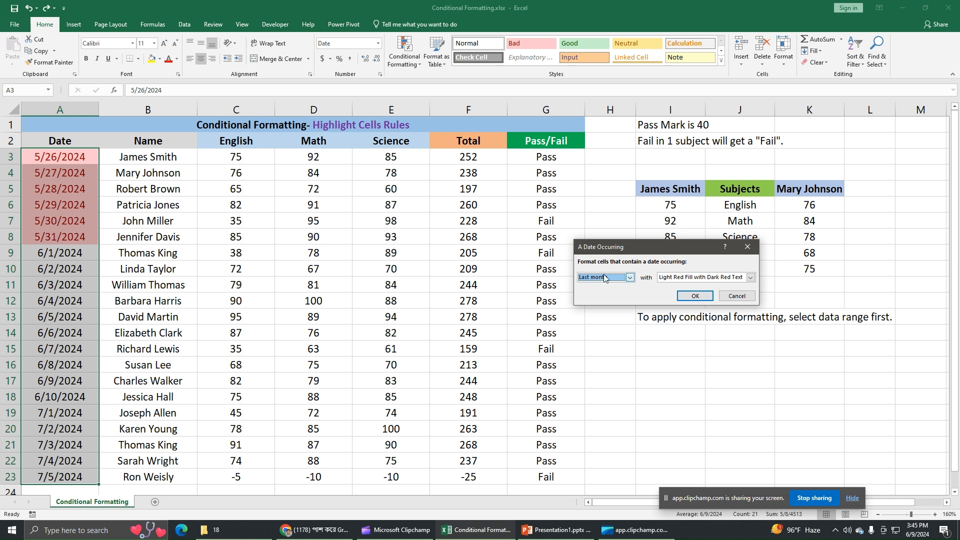
left_click(695, 295)
left_click(625, 252)
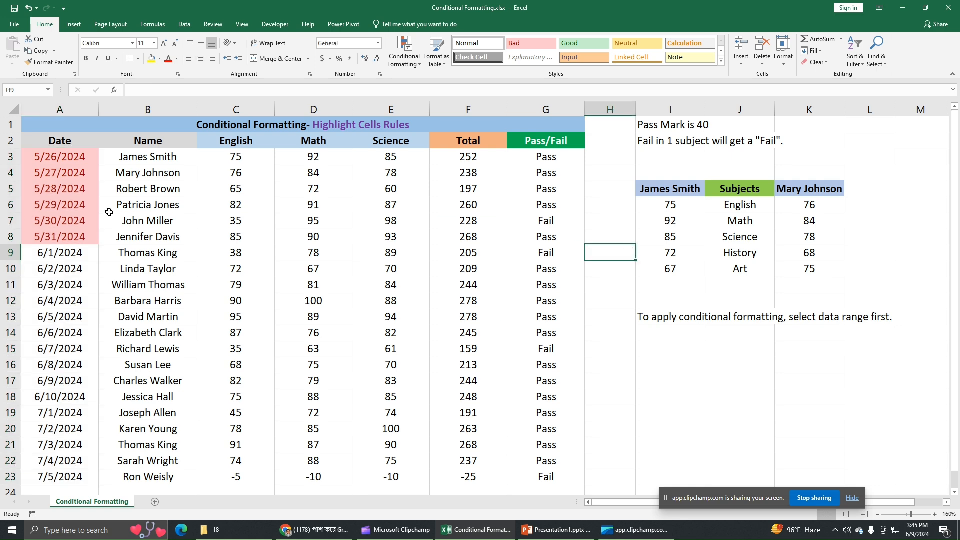
Add an A Date Occurring rule to A3:A23 for This Month with Green Fill with Dark Green Text
left_click_drag(85, 161, 79, 481)
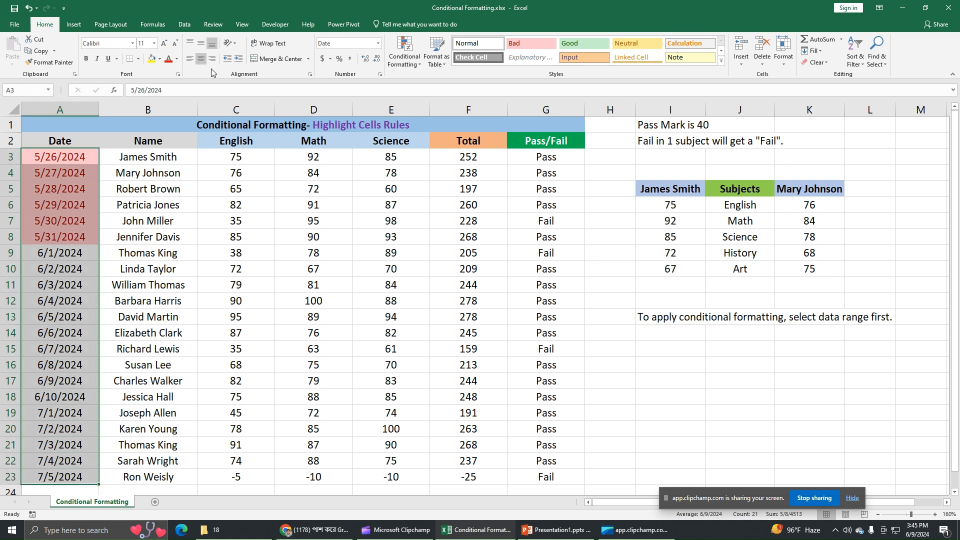
left_click(409, 56)
mouse_move(435, 81)
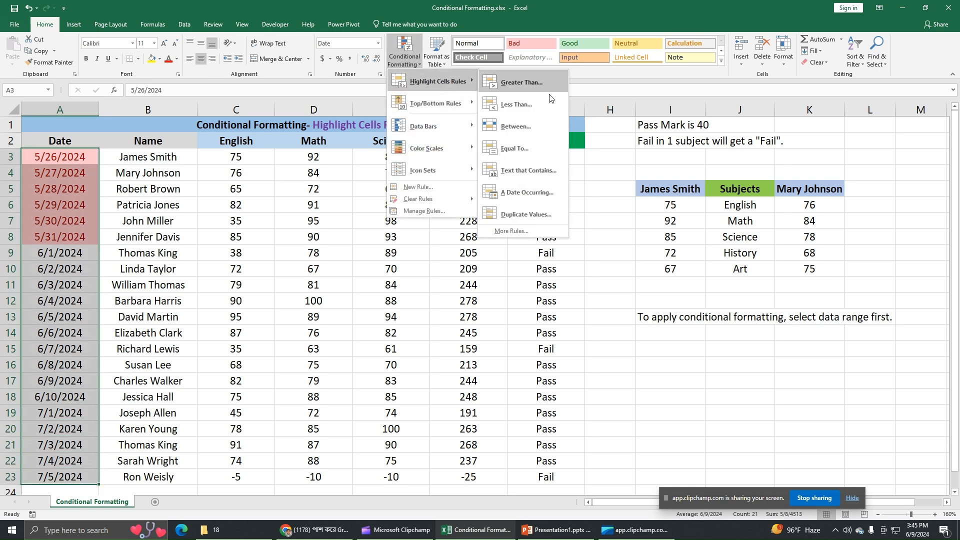
left_click(534, 196)
left_click(630, 278)
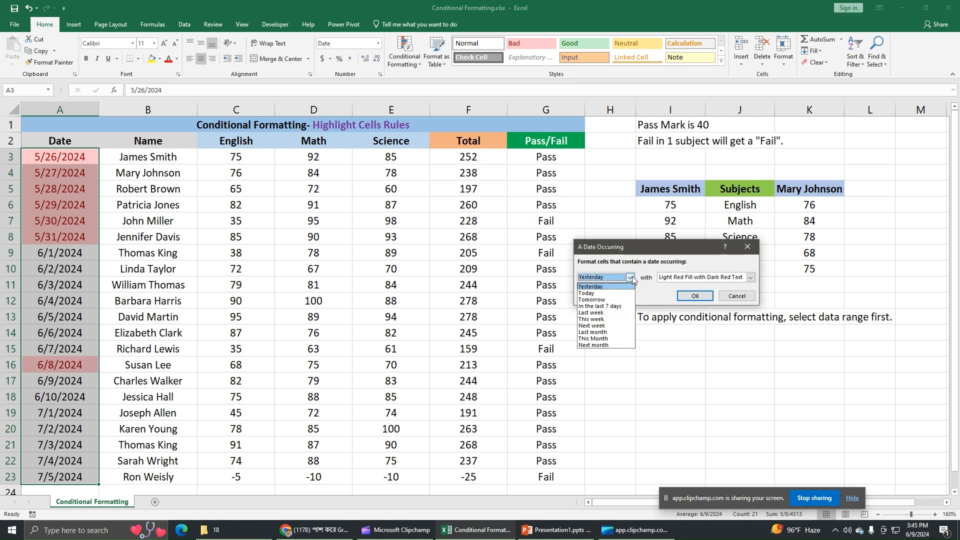
left_click(598, 339)
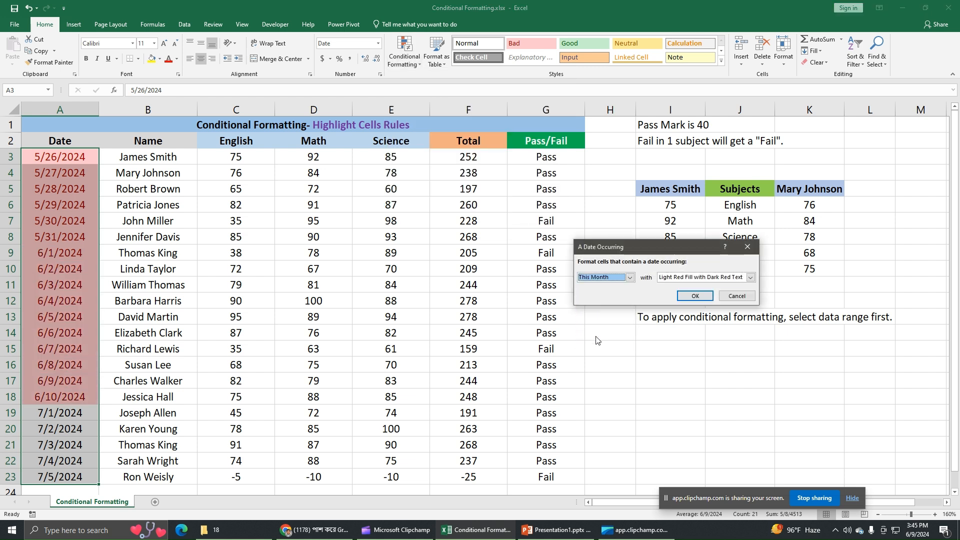
left_click(695, 278)
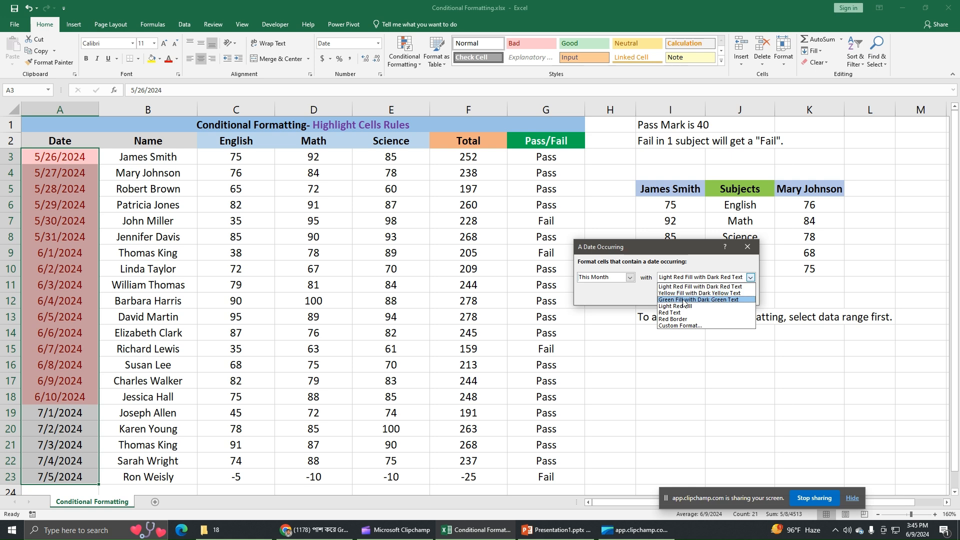
left_click(701, 300)
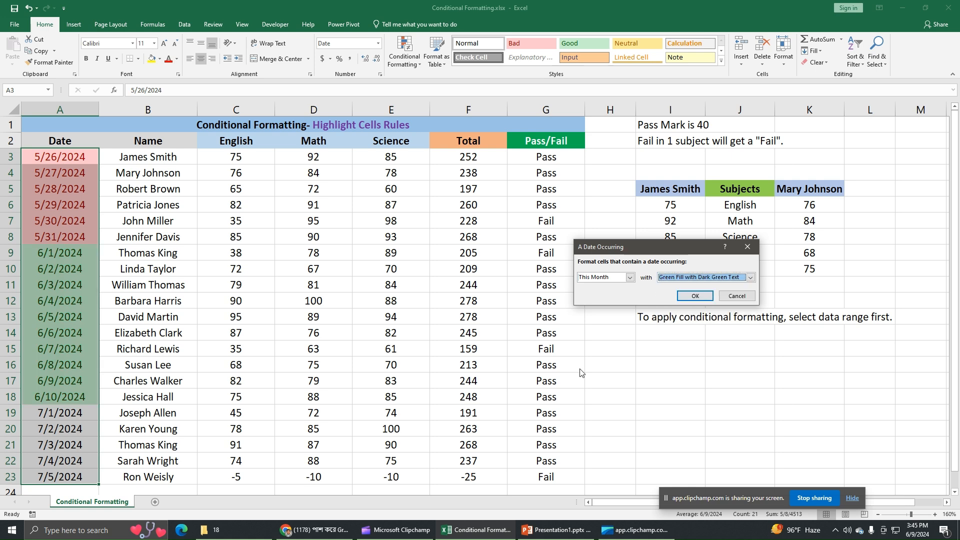
left_click(694, 296)
left_click(610, 349)
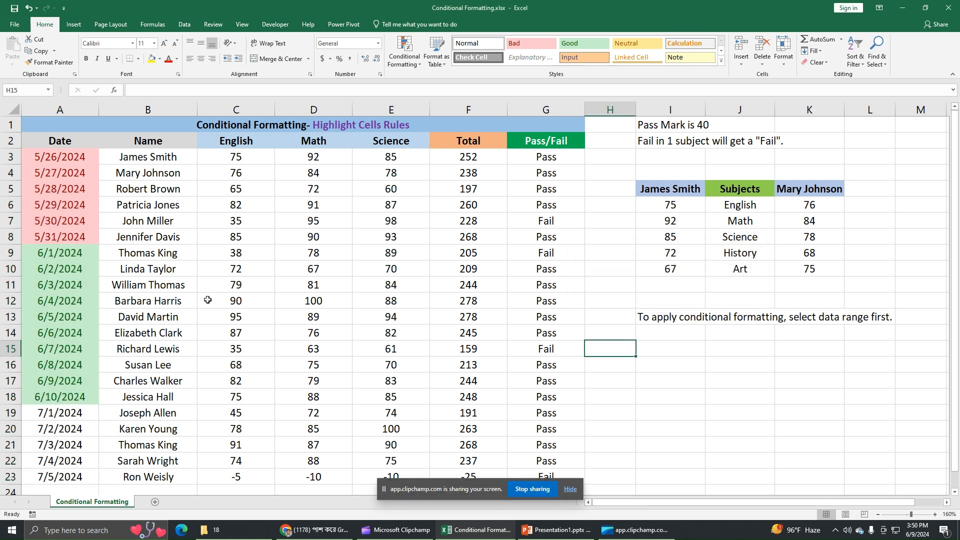
Add an A Date Occurring rule to A3:A23 for Next month with Yellow Fill with Dark Yellow Text
left_click_drag(90, 157, 93, 481)
left_click(406, 60)
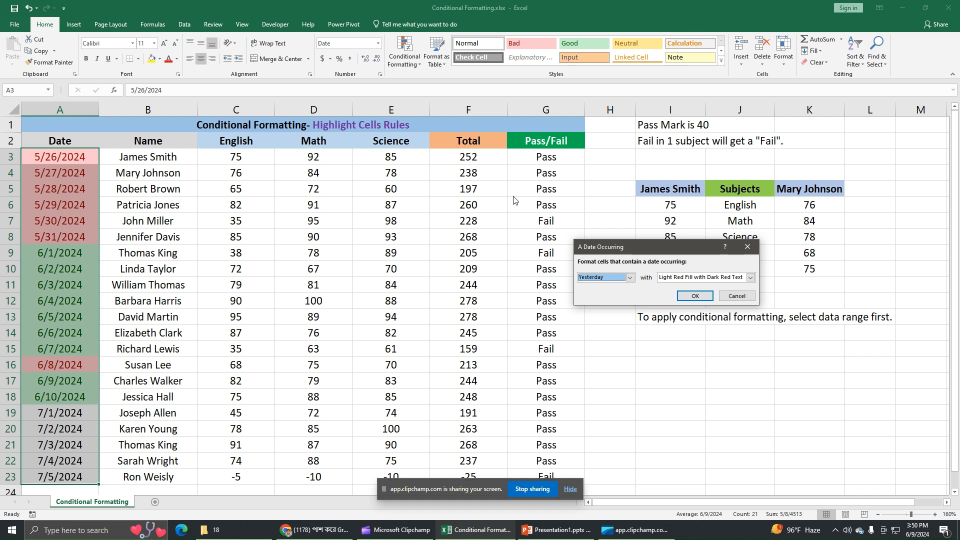
left_click(630, 277)
left_click(603, 345)
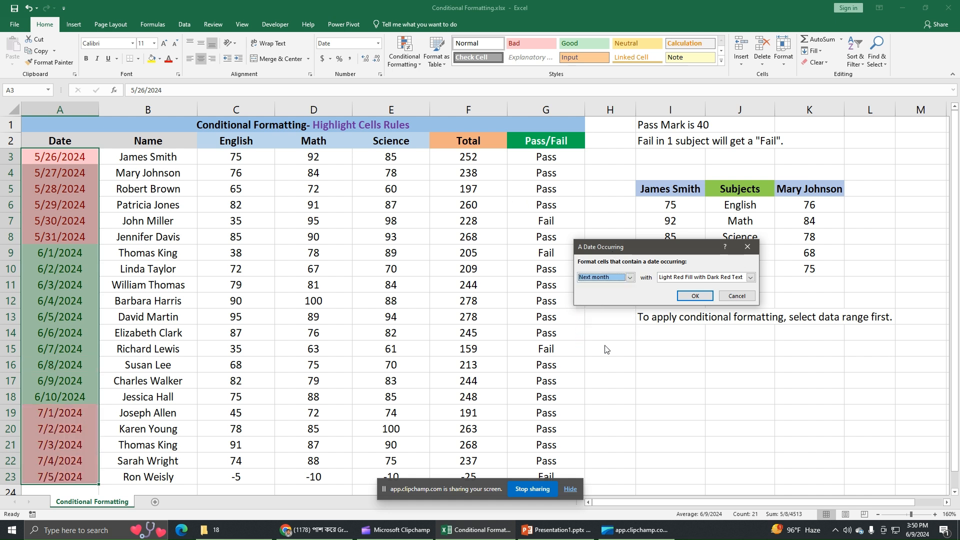
left_click(748, 278)
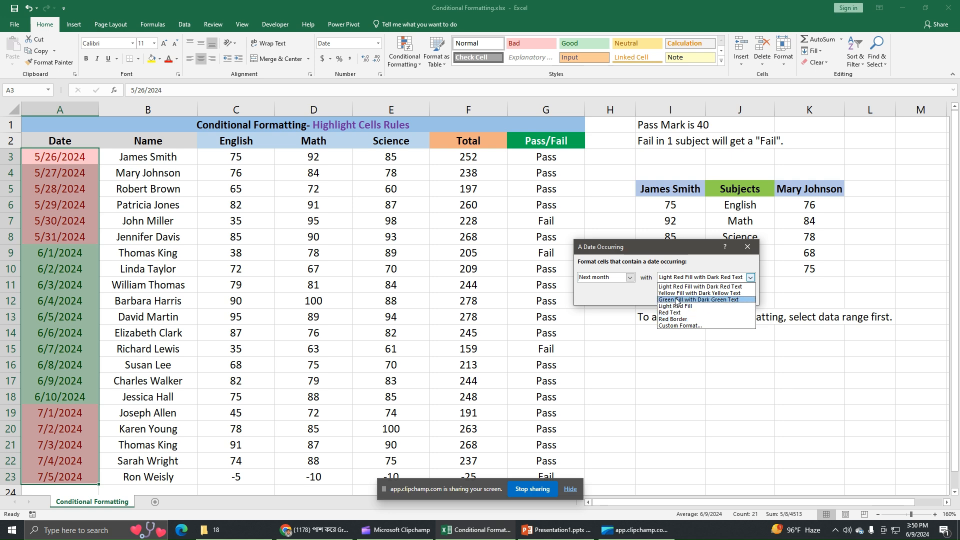
left_click(678, 293)
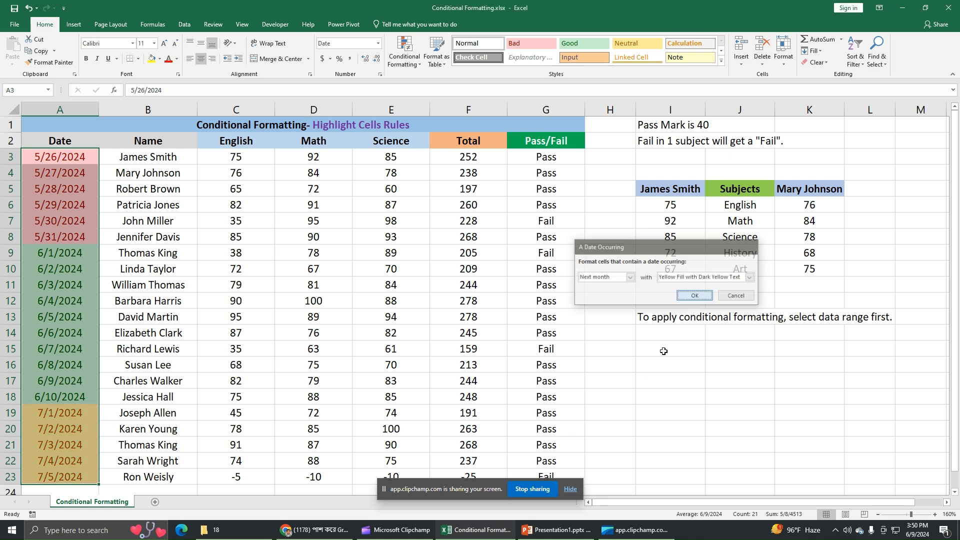
left_click(695, 296)
left_click(610, 429)
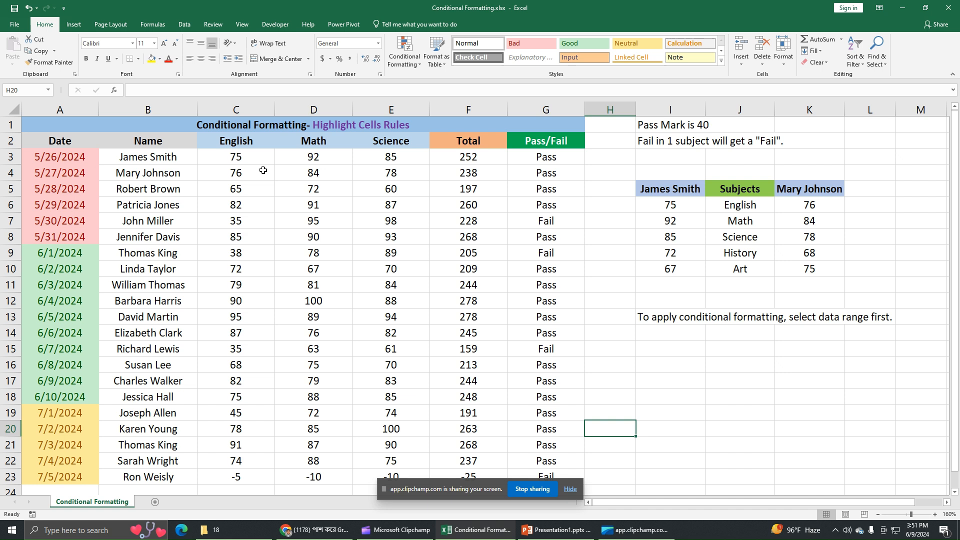
Try to clear the conditional formatting rules from selected cells with only the empty cell H20 selected
left_click(405, 50)
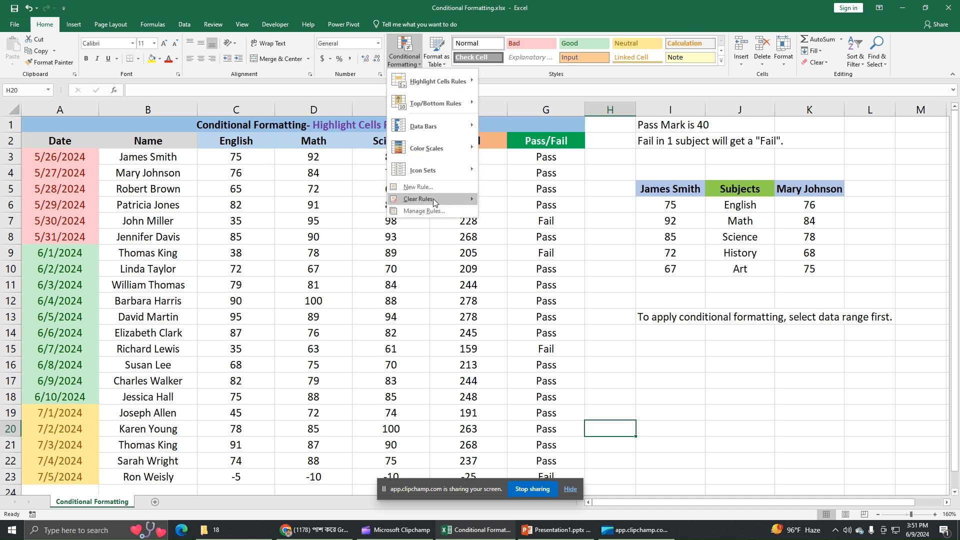
mouse_move(433, 199)
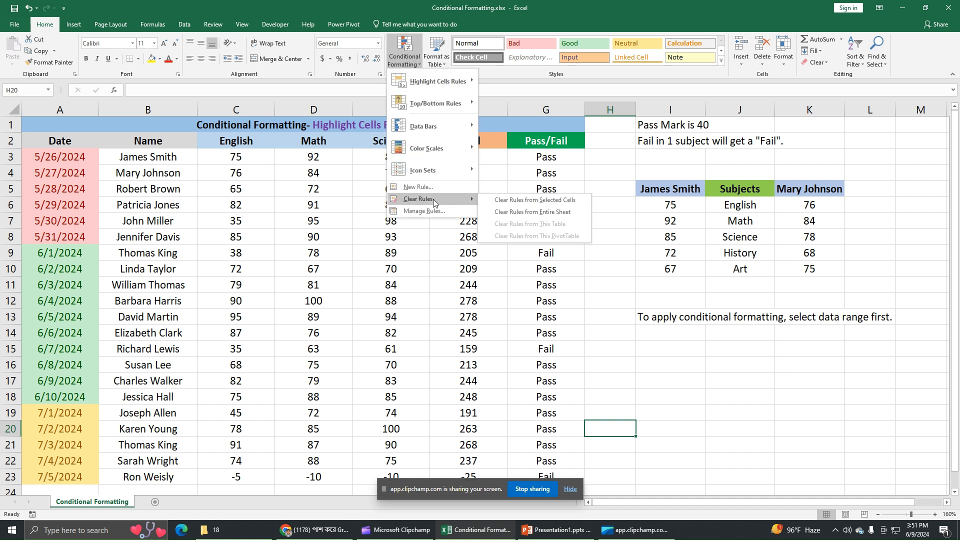
left_click(519, 200)
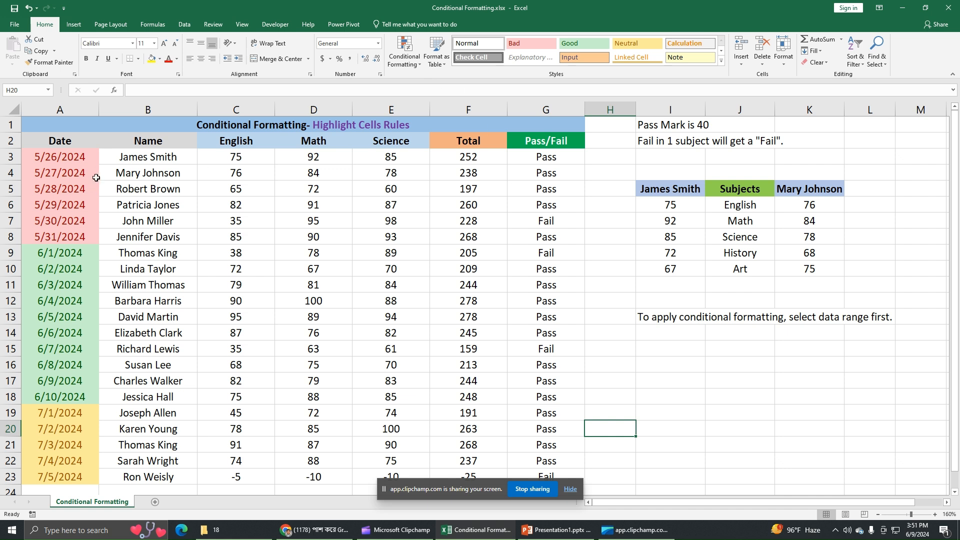
Clear the conditional formatting rules from the entire sheet to remove the date highlighting
left_click(405, 52)
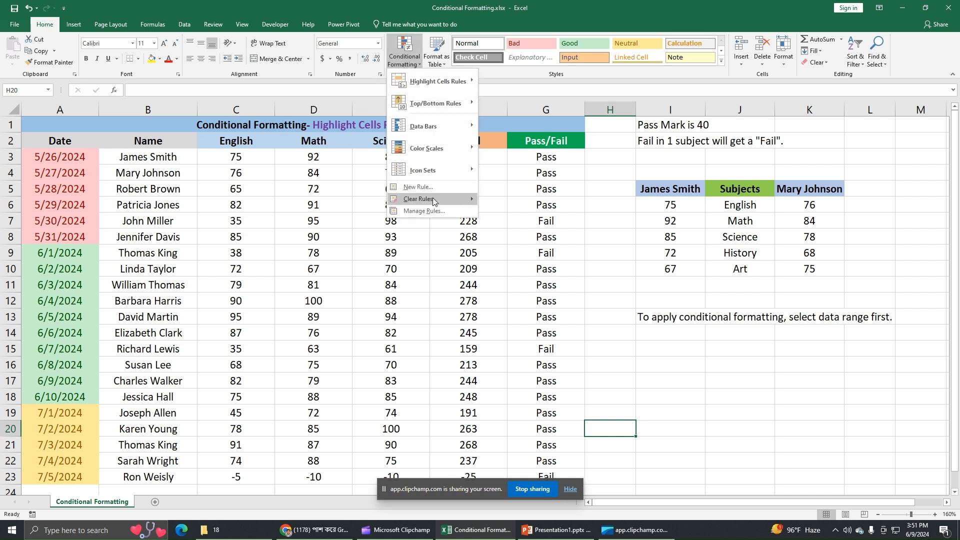
mouse_move(434, 199)
left_click(520, 211)
left_click(691, 421)
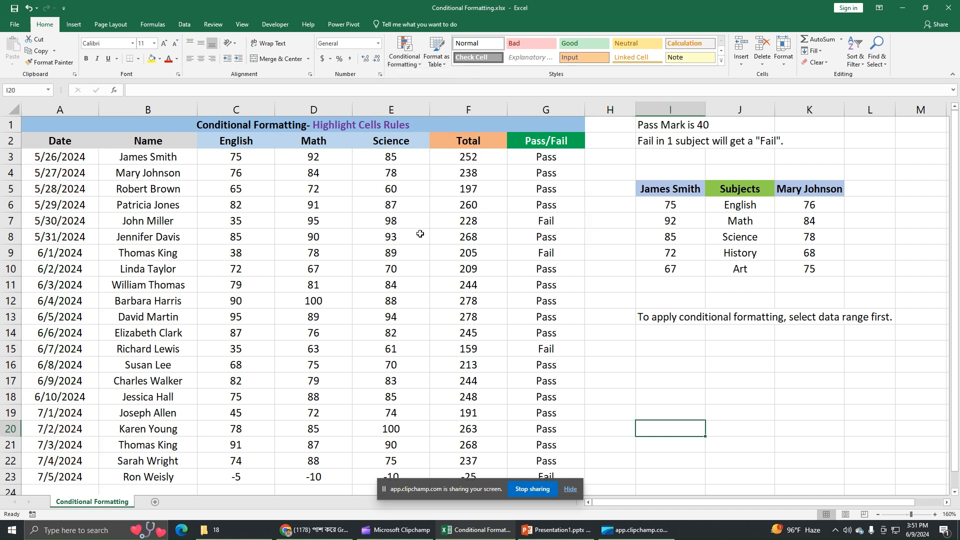
left_click_drag(456, 497, 708, 500)
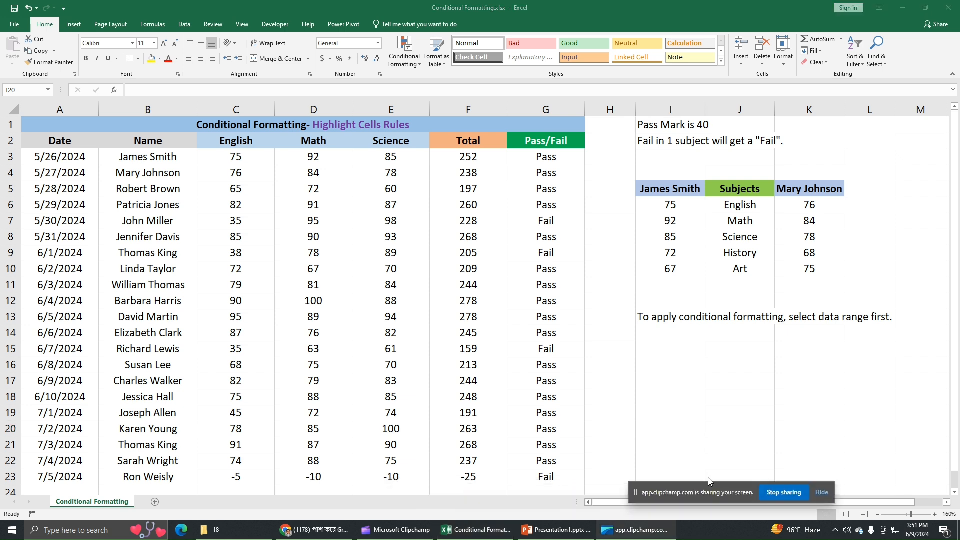
left_click(411, 62)
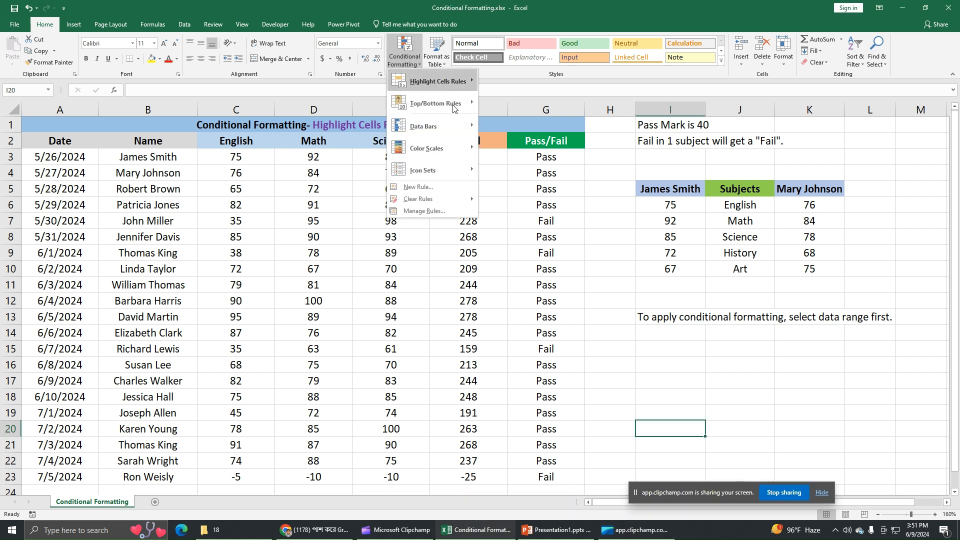
mouse_move(438, 81)
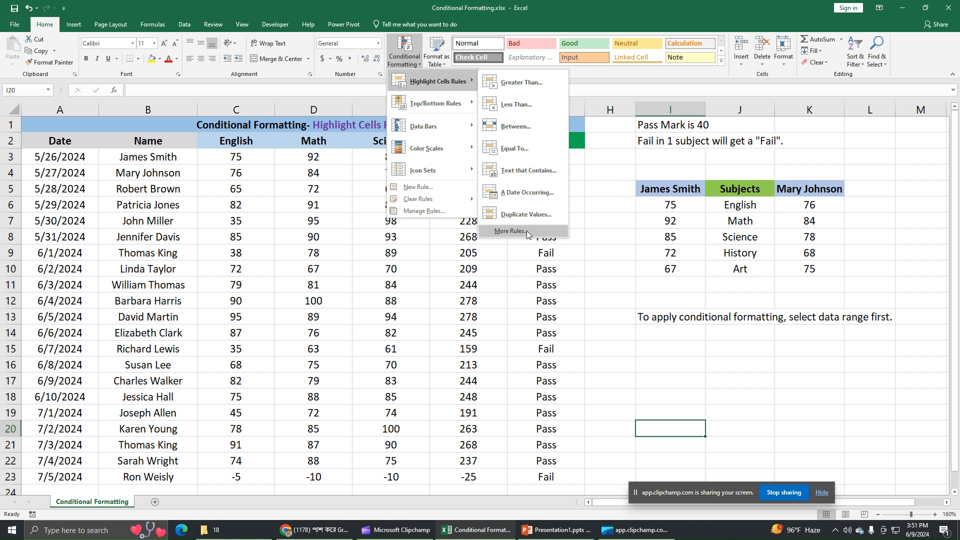
left_click(117, 170)
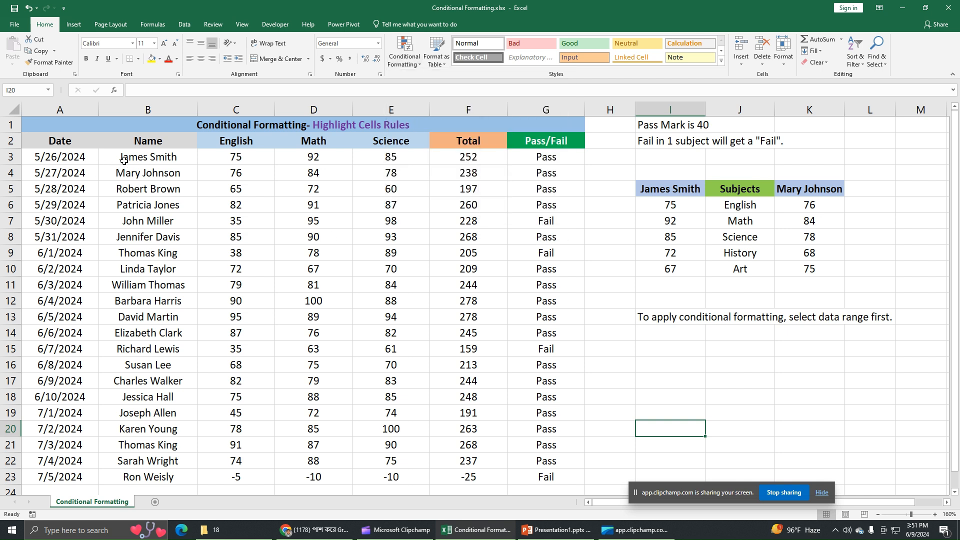
Add a Duplicate Values rule to B3:B23 that formats Duplicate values with Light Red Fill with Dark Red Text
left_click_drag(125, 159, 126, 479)
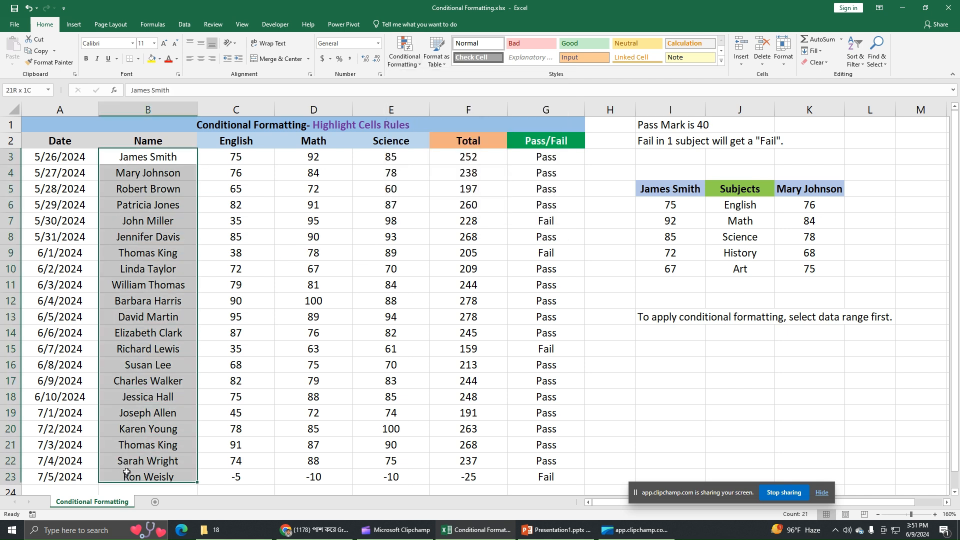
left_click(406, 59)
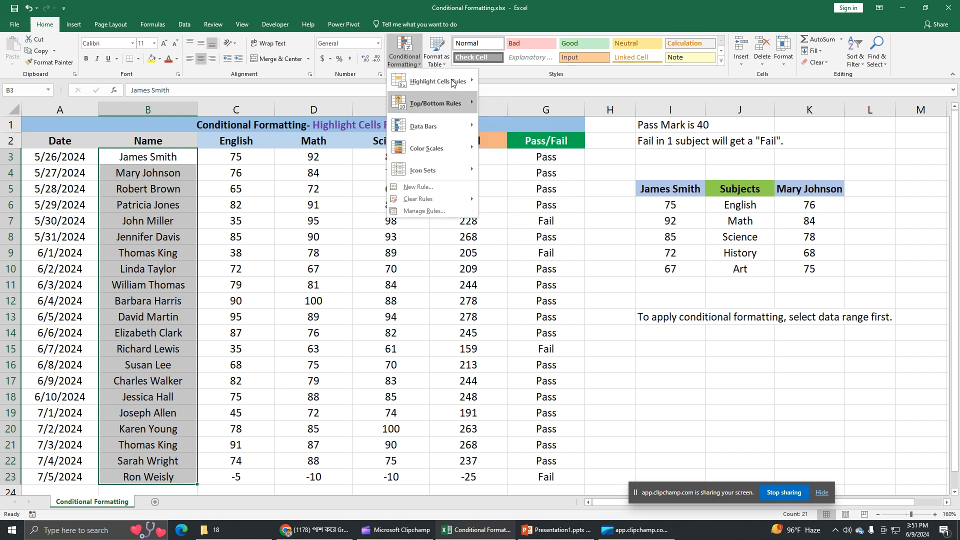
mouse_move(451, 83)
left_click(520, 229)
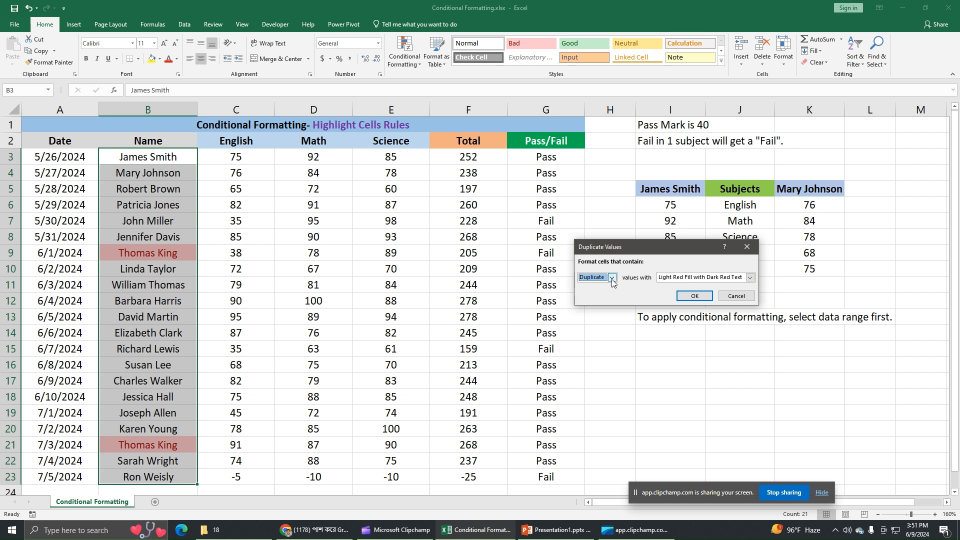
left_click(687, 295)
left_click(662, 352)
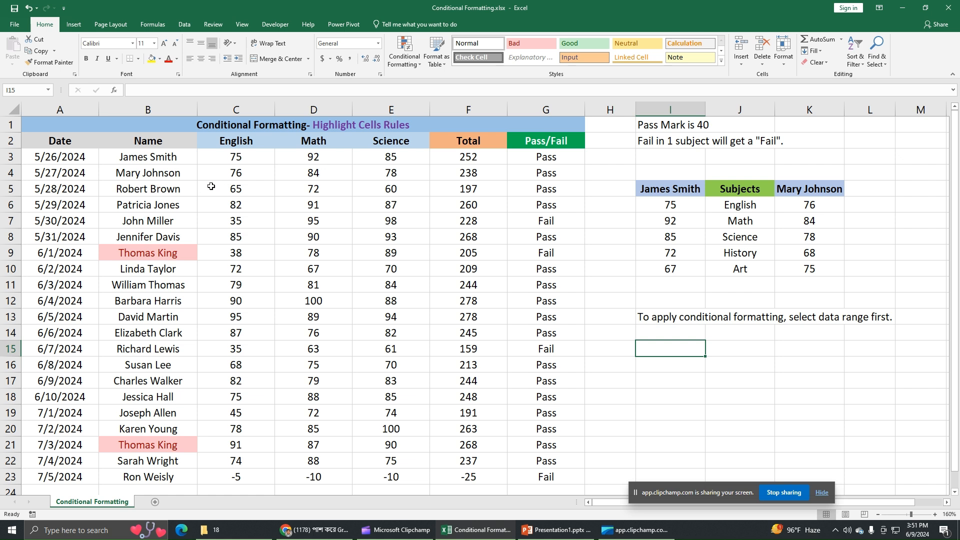
Add a Duplicate Values rule to B3:B23 set to Unique values with Green Fill with Dark Green Text
left_click(168, 158)
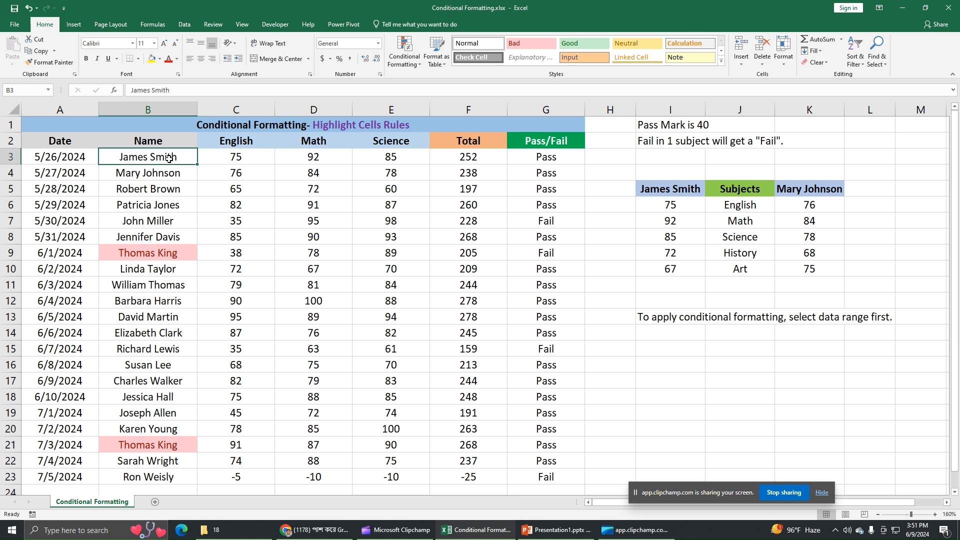
left_click_drag(169, 160, 150, 479)
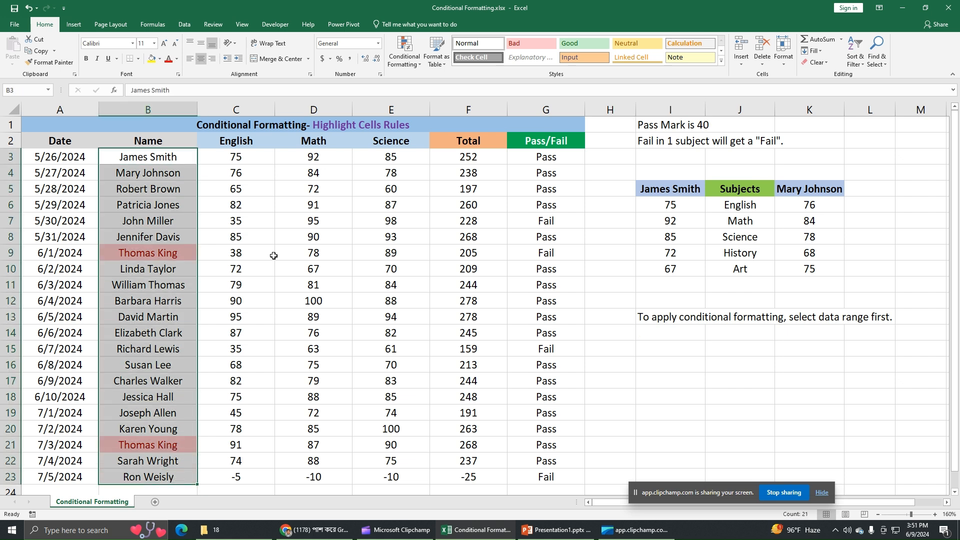
left_click(412, 59)
mouse_move(427, 80)
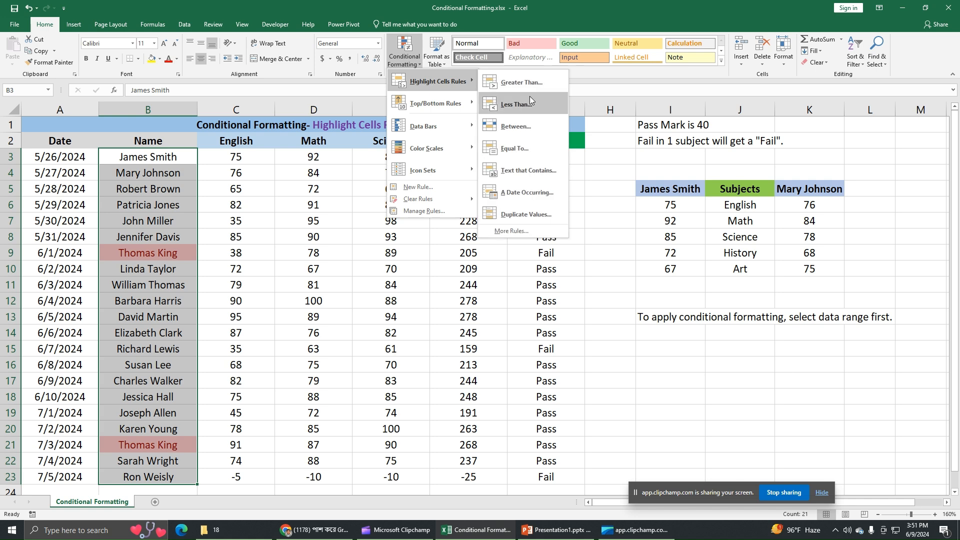
left_click(534, 214)
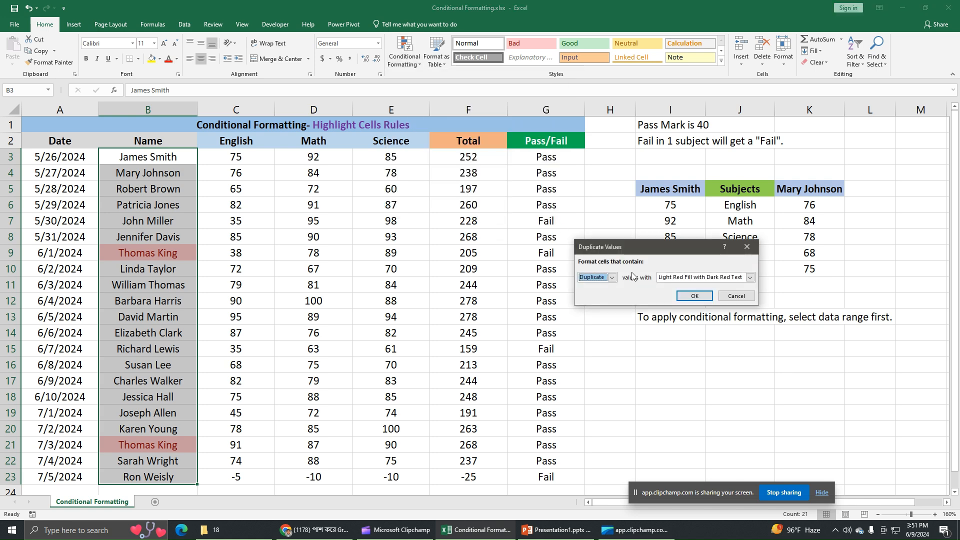
left_click(612, 279)
left_click(598, 292)
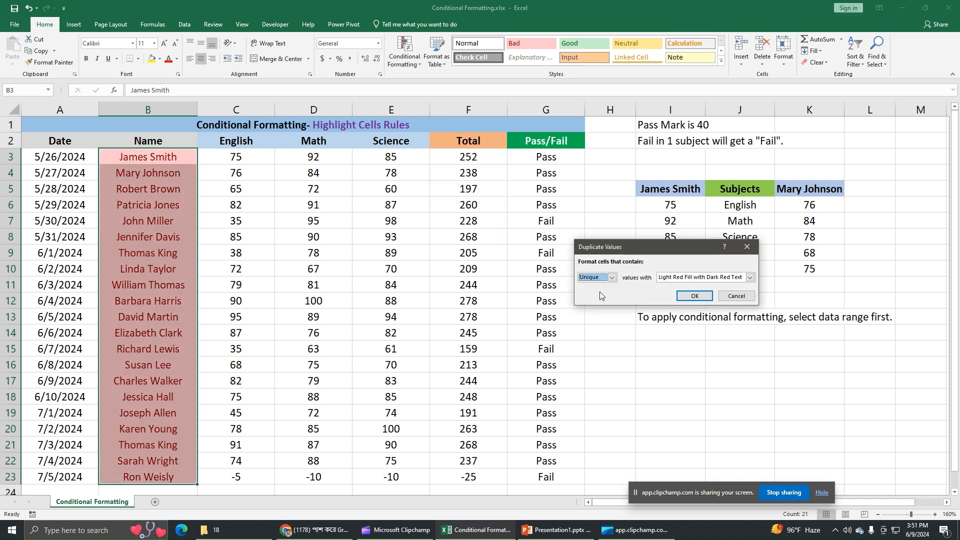
left_click(682, 279)
left_click(679, 299)
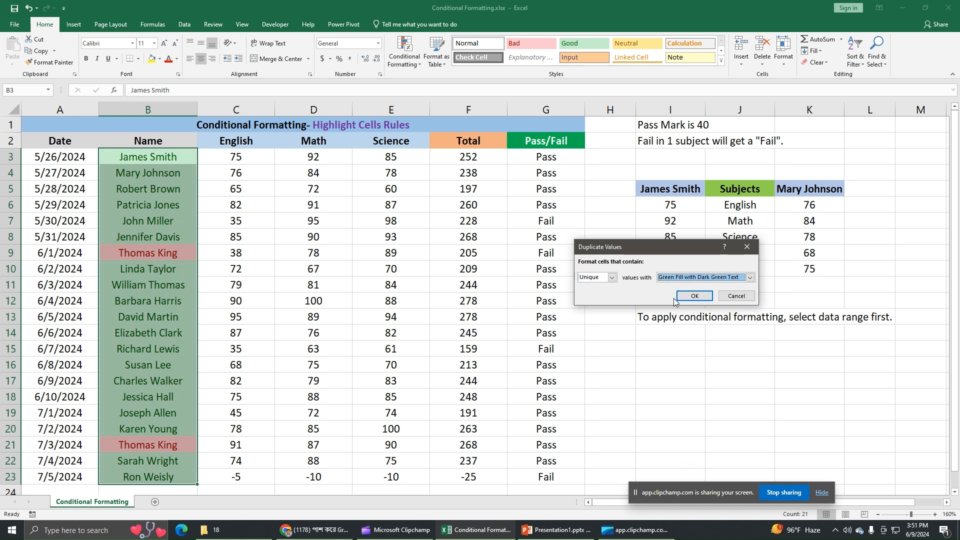
left_click(687, 296)
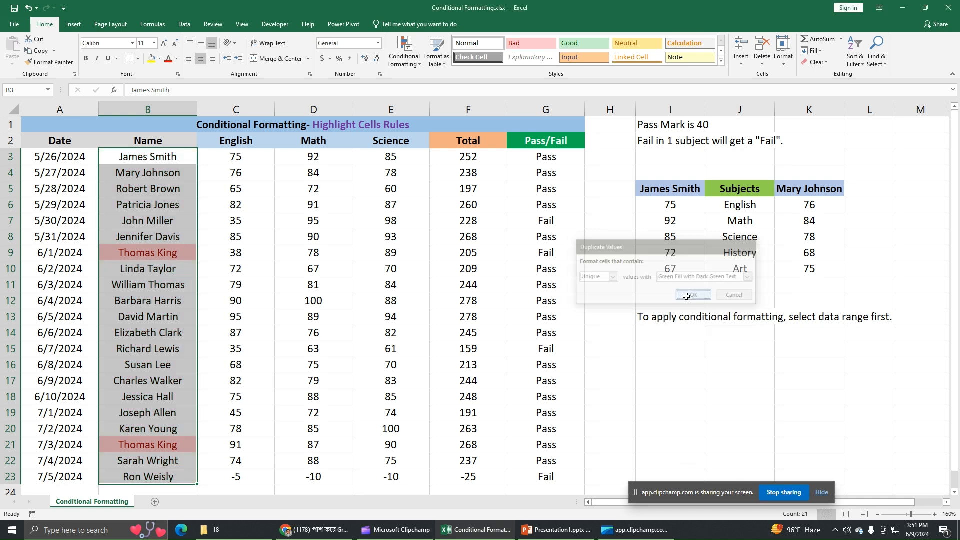
Examine how the duplicate and unique names are highlighted in the Name column
left_click(163, 255)
left_click(153, 445)
left_click(155, 412)
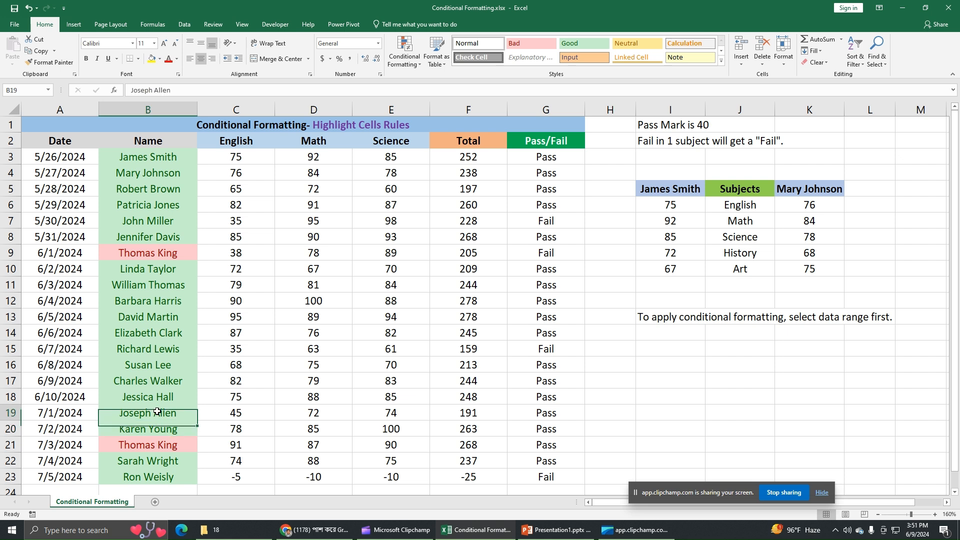
left_click(157, 399)
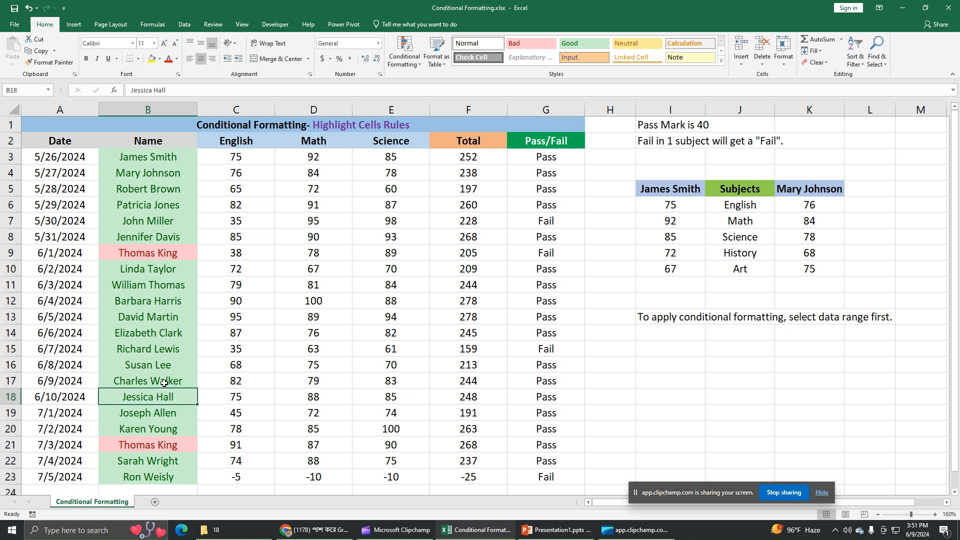
left_click(167, 367)
left_click(167, 340)
left_click(166, 321)
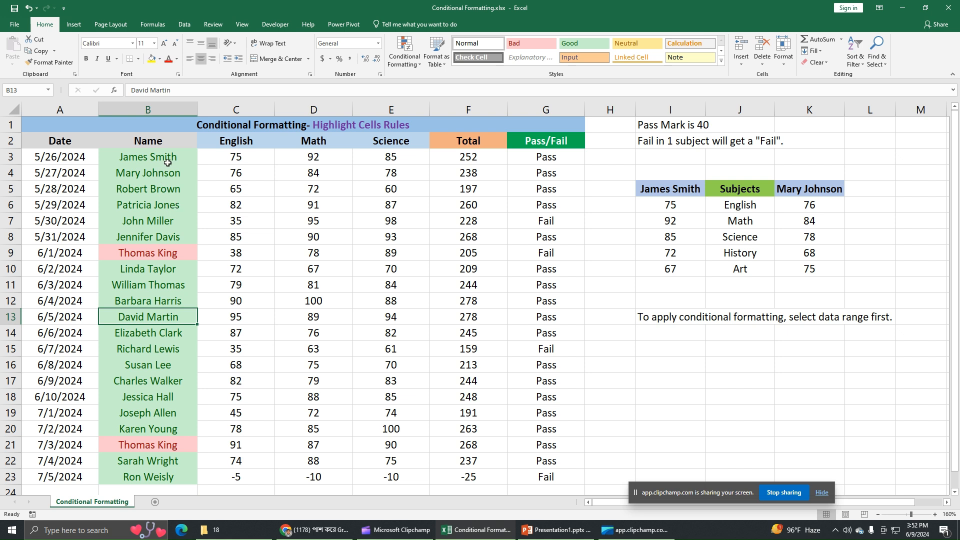
Clear all conditional formatting rules from the entire sheet, removing the duplicate and unique name highlighting
left_click(418, 64)
mouse_move(440, 199)
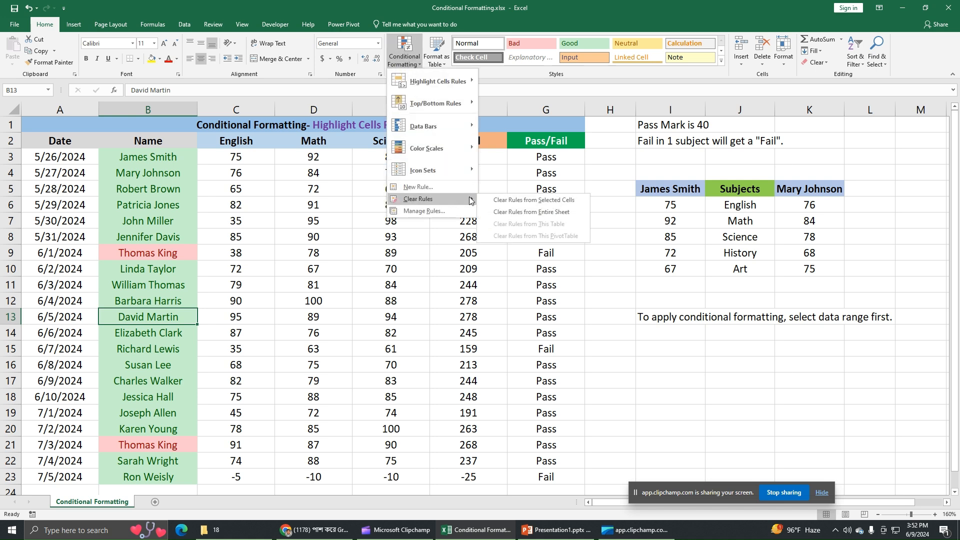
left_click(497, 213)
View the Conditional Formatting Rules Manager for the current selection and close it without adding a rule
left_click(408, 61)
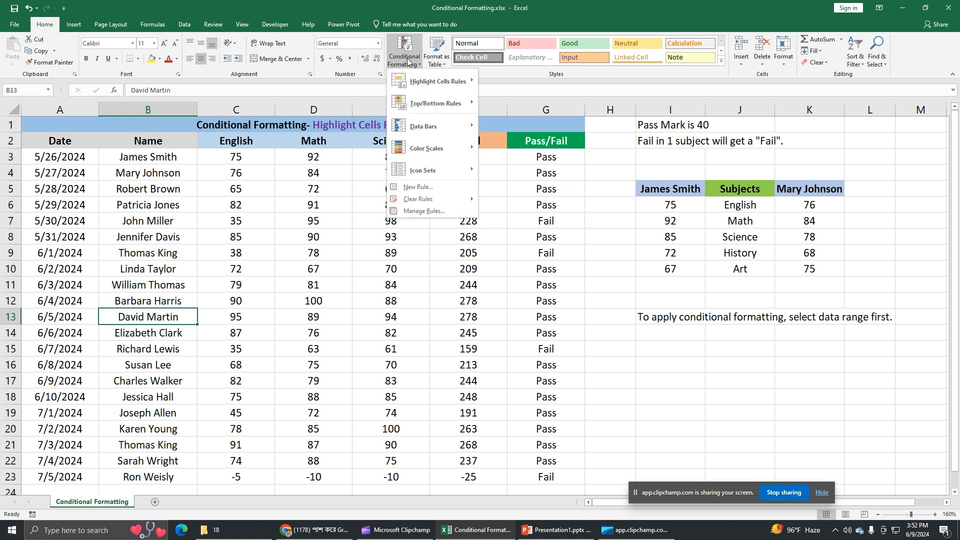
mouse_move(428, 82)
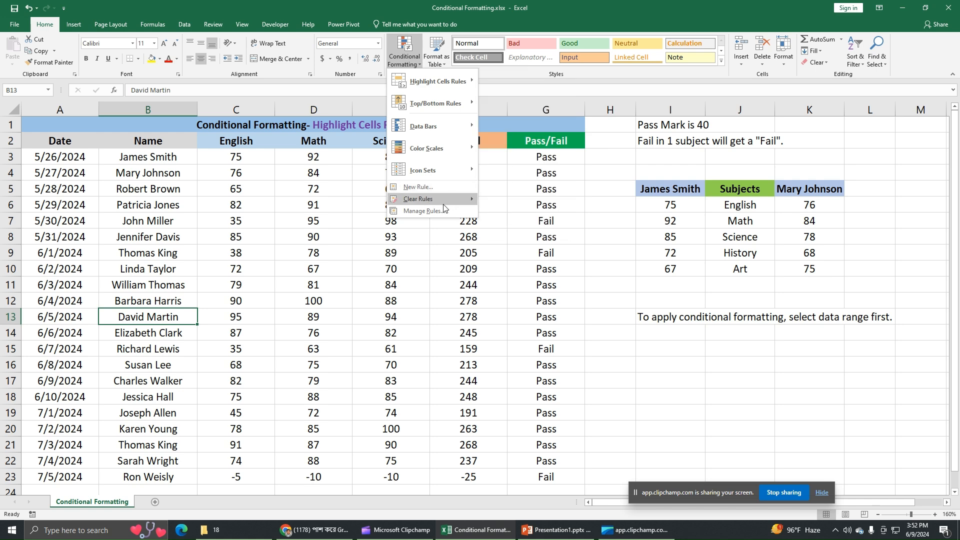
left_click(424, 211)
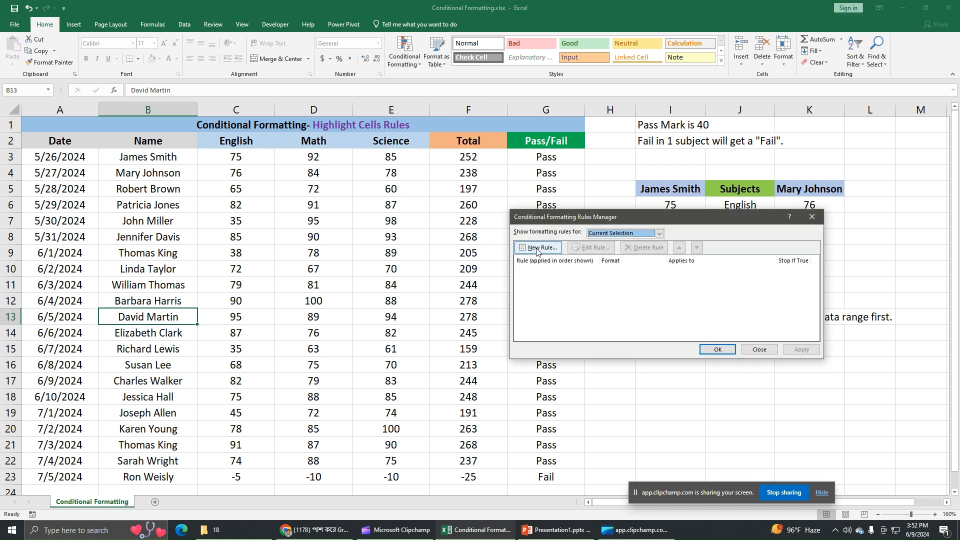
left_click(812, 217)
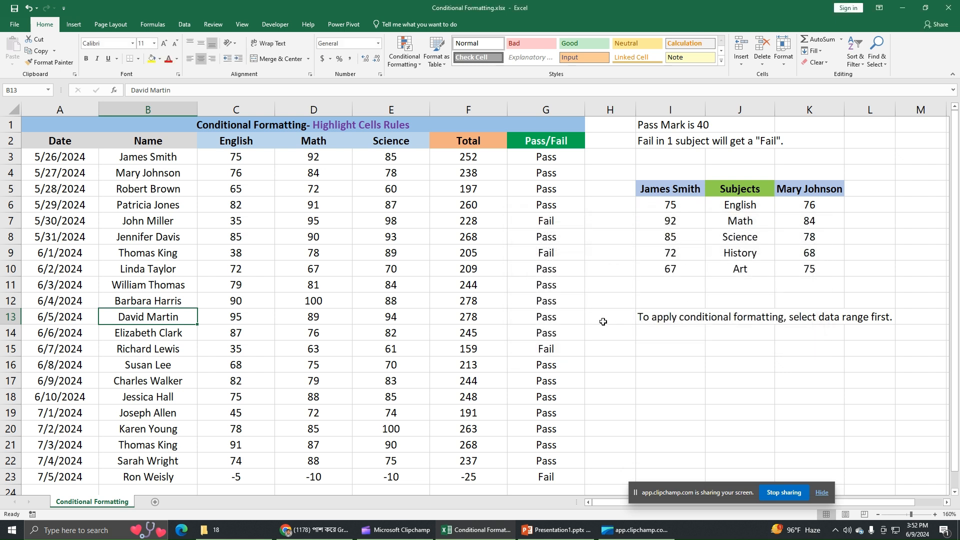
left_click(603, 319)
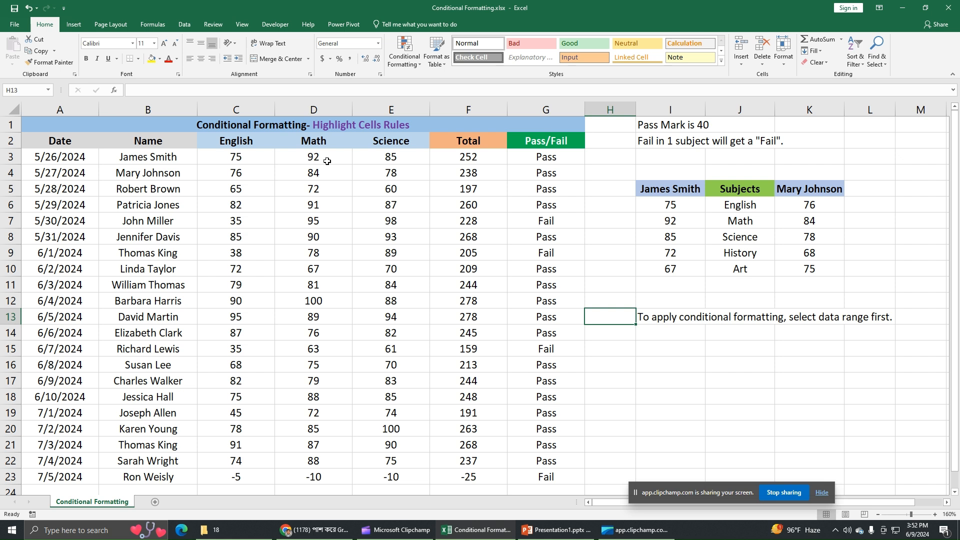
Add a More Rules formatting rule to F3:F23 that formats all cells based on their values with a 2-Color Scale from Lowest Value to Highest Value
left_click_drag(450, 156, 440, 472)
left_click(391, 62)
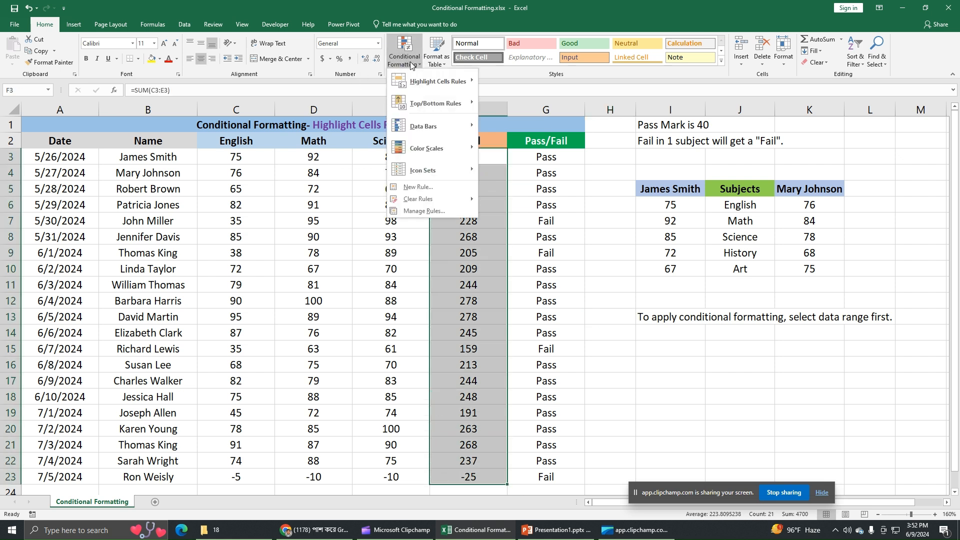
left_click(511, 230)
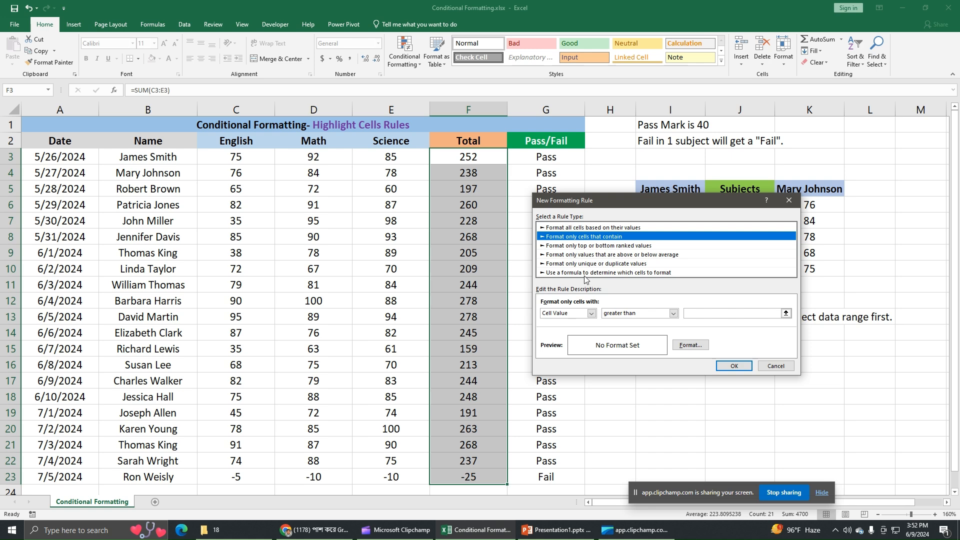
left_click(580, 229)
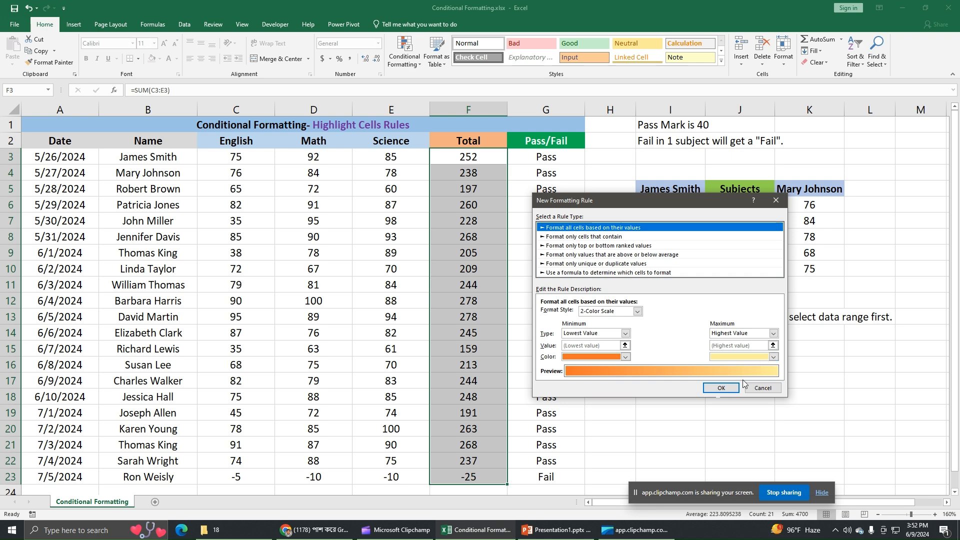
left_click(728, 387)
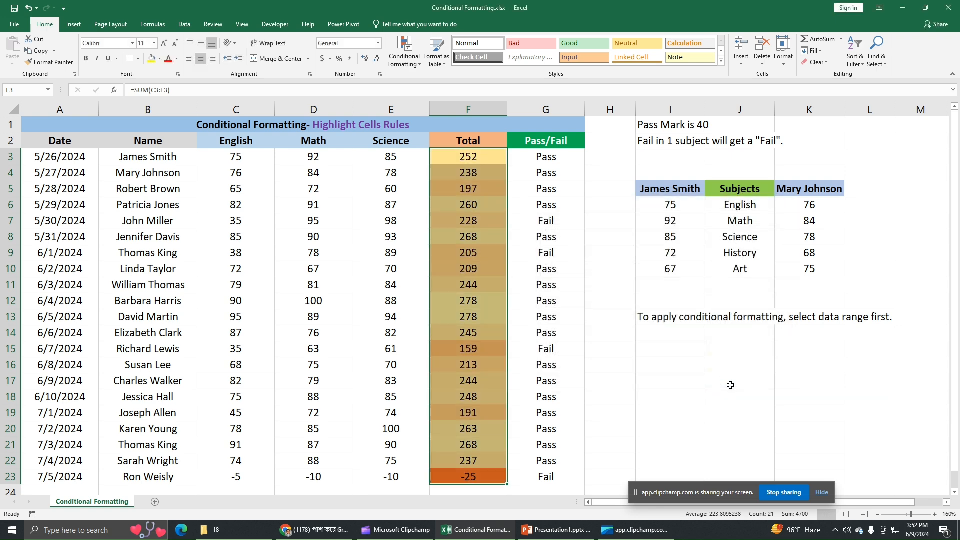
left_click(475, 304)
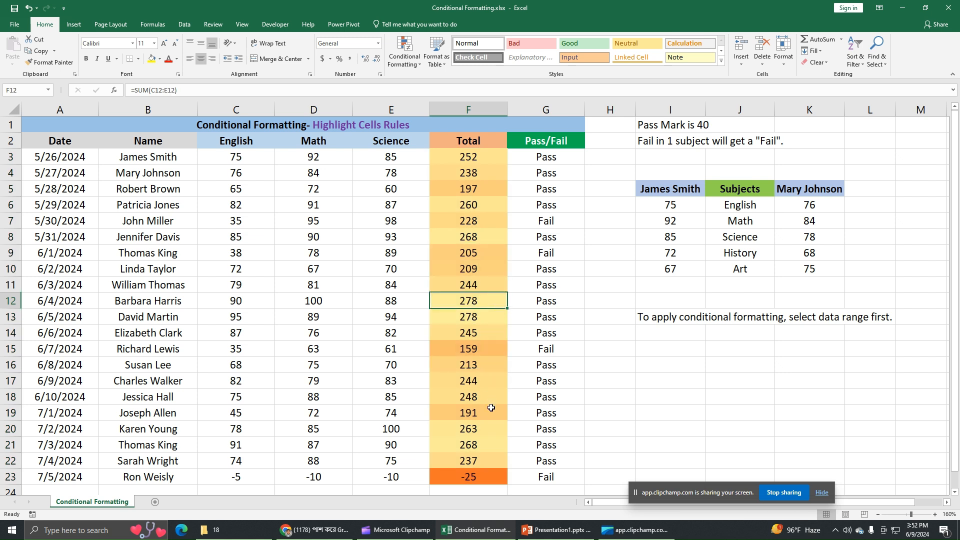
left_click(486, 478)
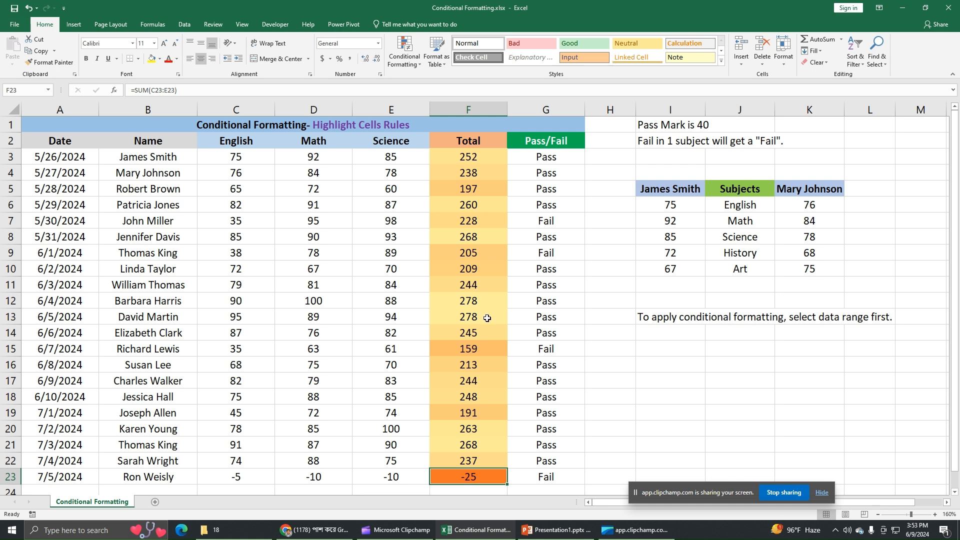
Clear the conditional formatting rules from the selected Total cells F3:F23
left_click_drag(469, 157, 469, 430)
scroll(581, 418, "up", 1)
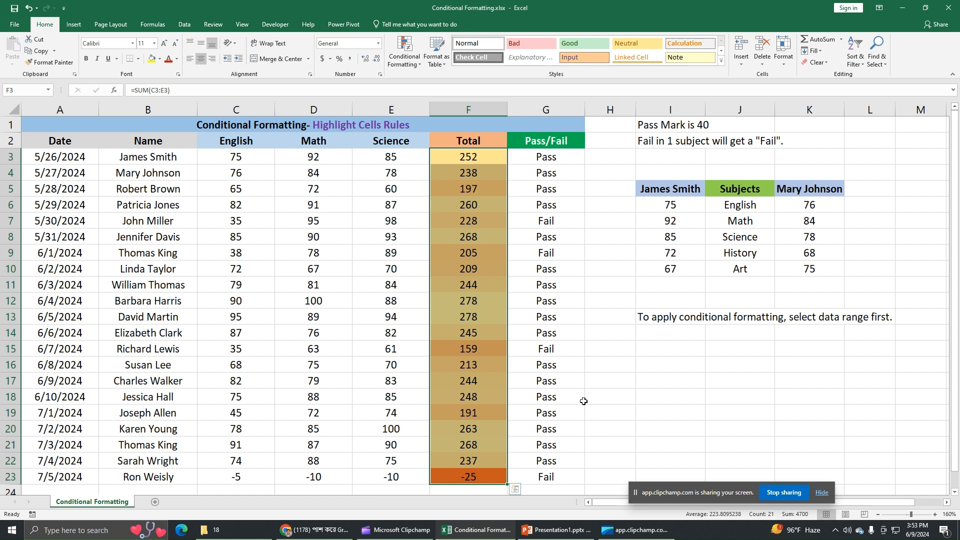
left_click(399, 66)
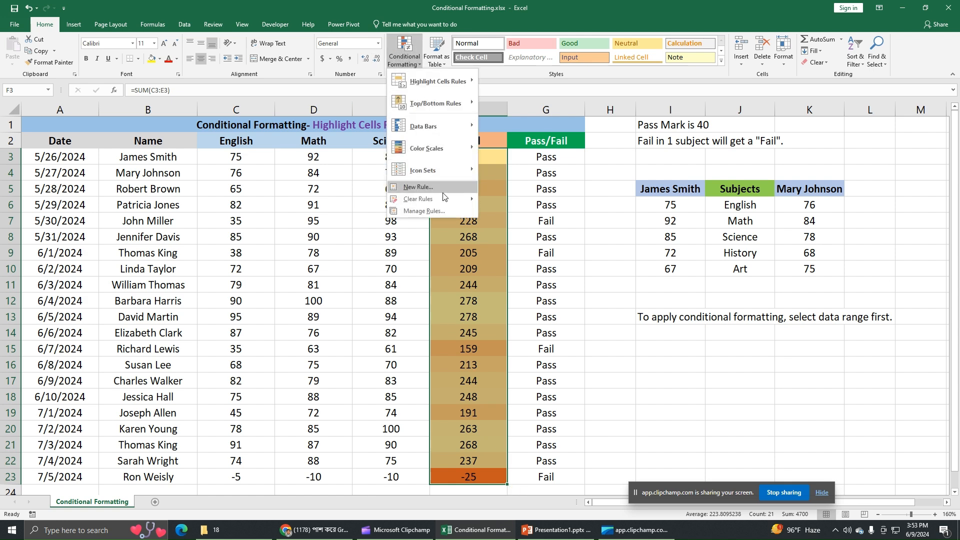
mouse_move(464, 199)
left_click(505, 200)
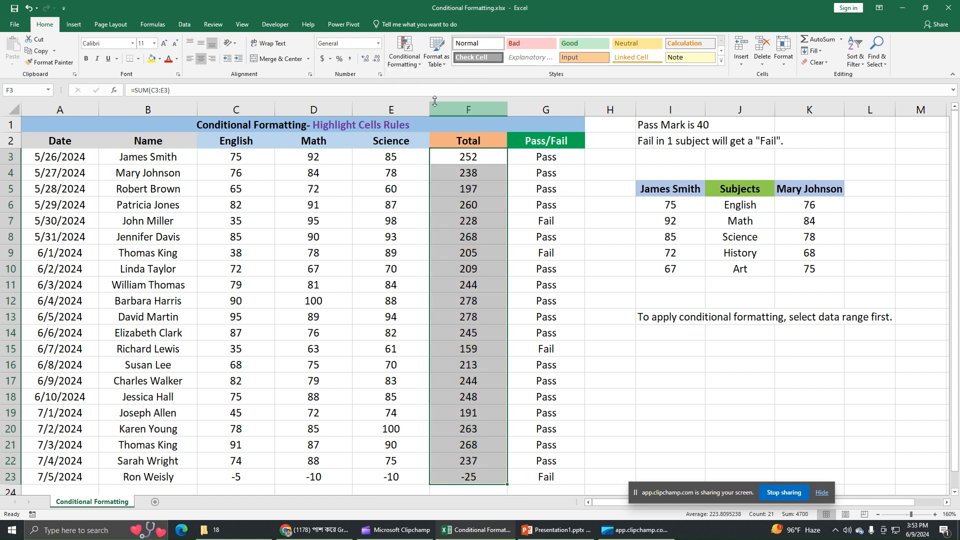
Start a More Rules formatting rule for F3:F23 that formats all cells based on their values with a 3-Color Scale
left_click(405, 61)
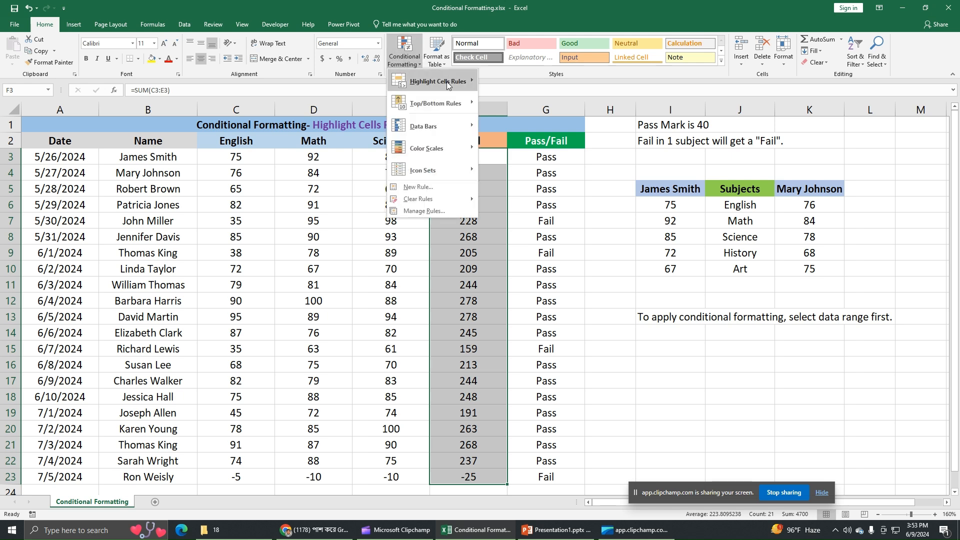
mouse_move(439, 81)
left_click(511, 231)
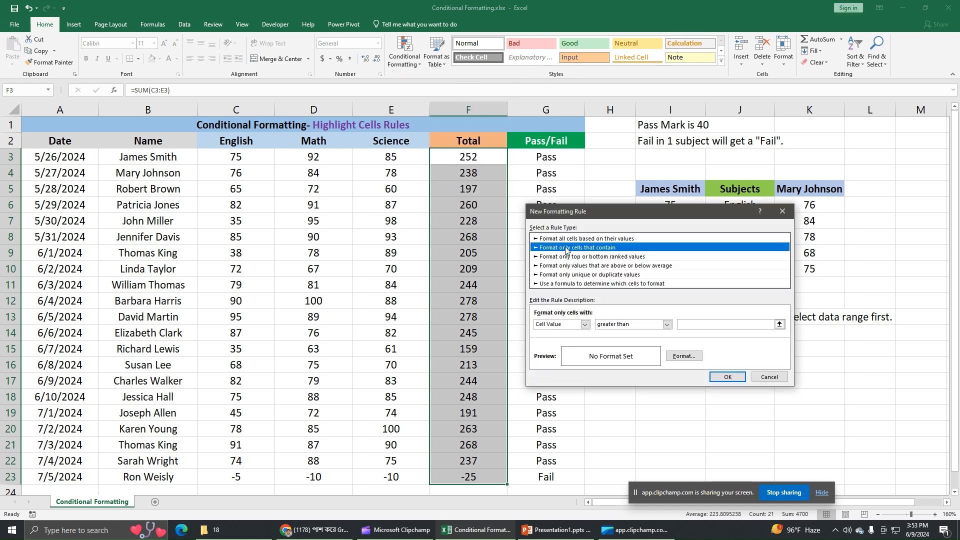
left_click(578, 240)
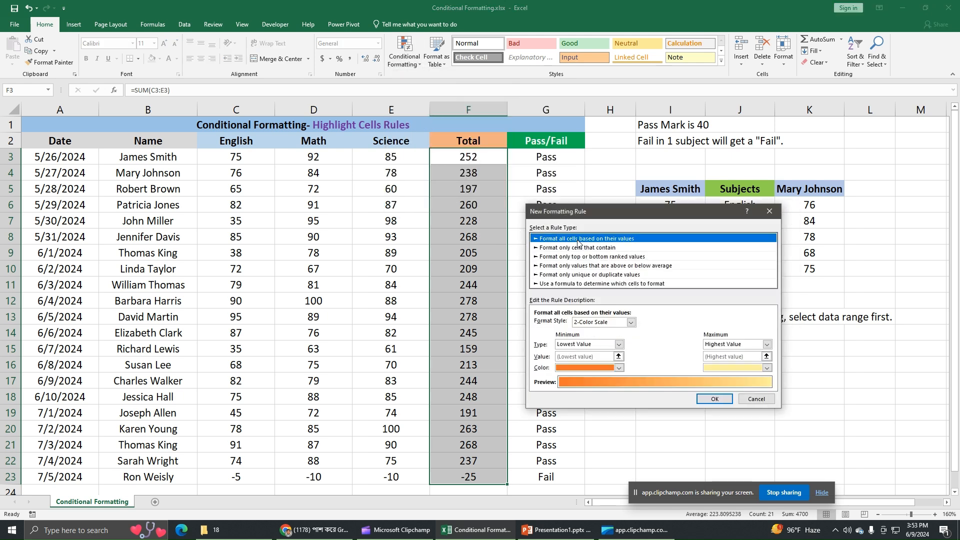
left_click(630, 323)
left_click(618, 338)
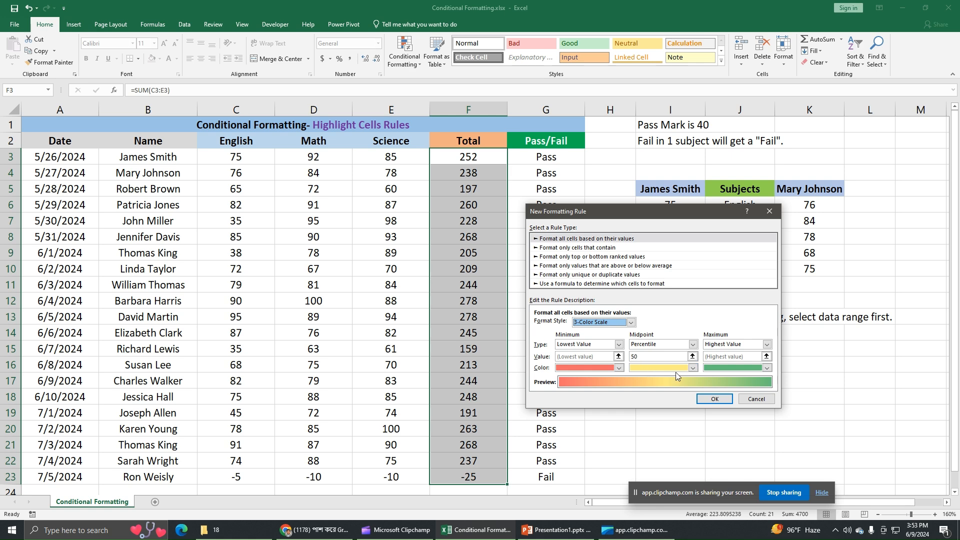
Examine the color choices for the scale's minimum, midpoint and maximum, including the standard color palette, without changing any color
left_click(619, 368)
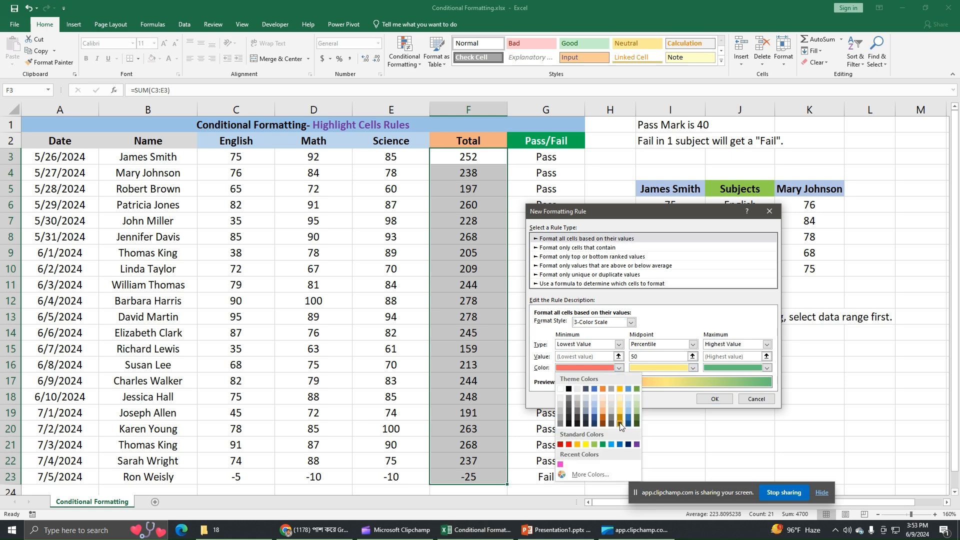
left_click(613, 476)
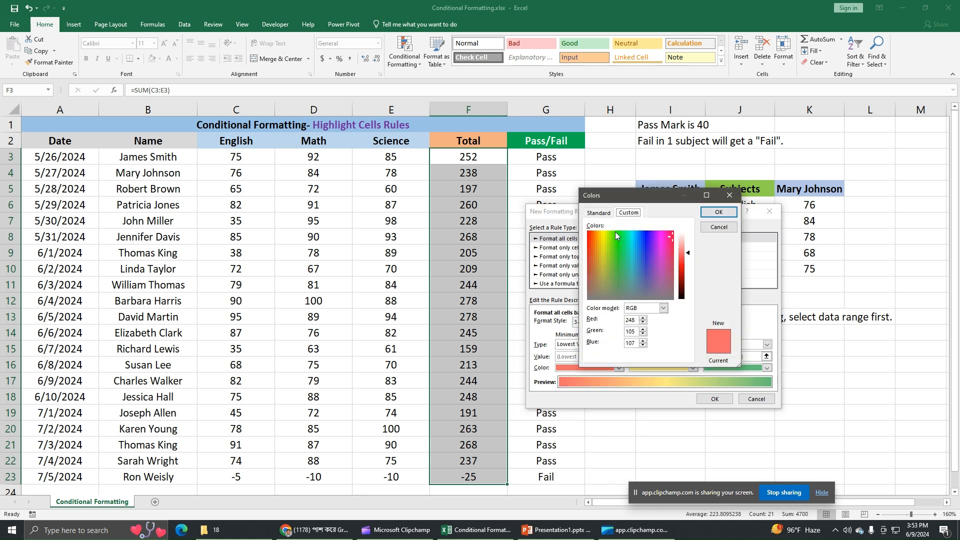
left_click(599, 213)
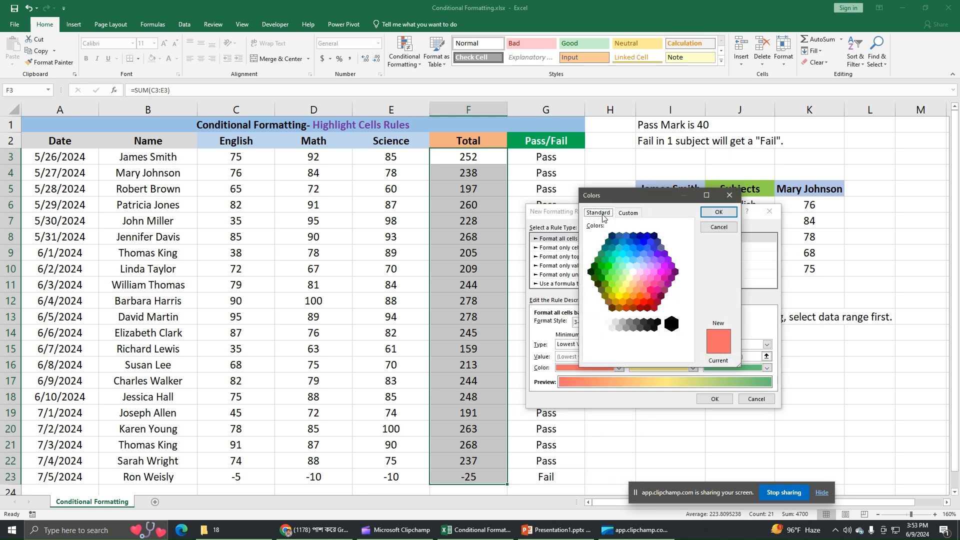
left_click(720, 228)
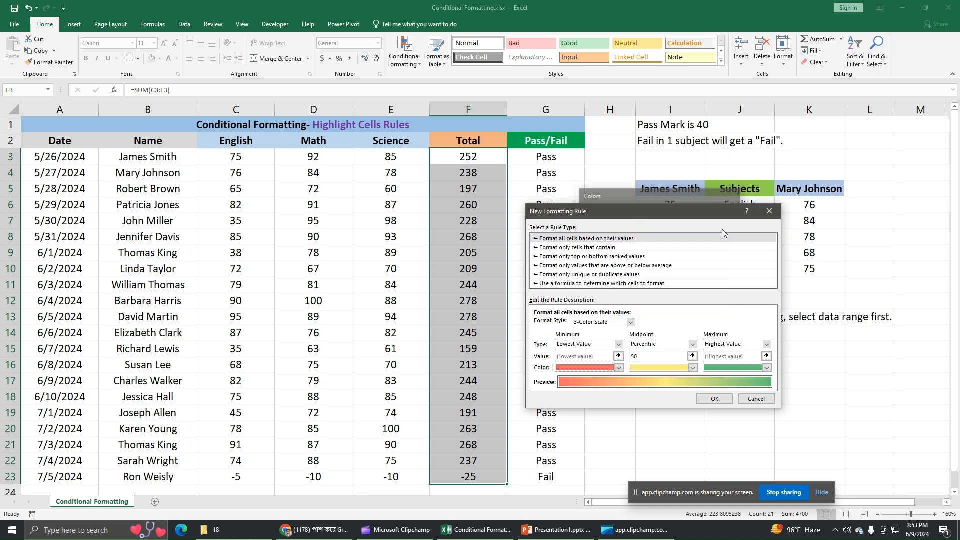
left_click(693, 368)
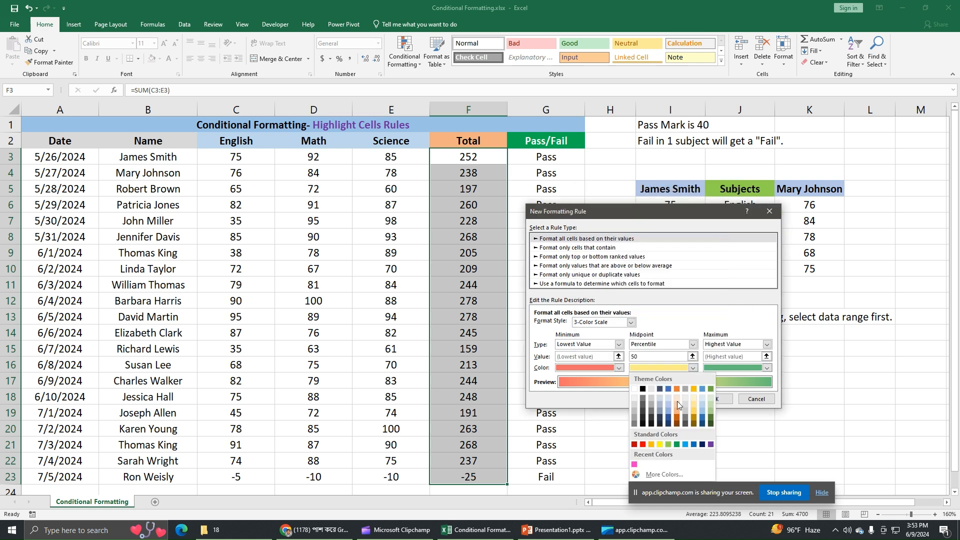
left_click(767, 368)
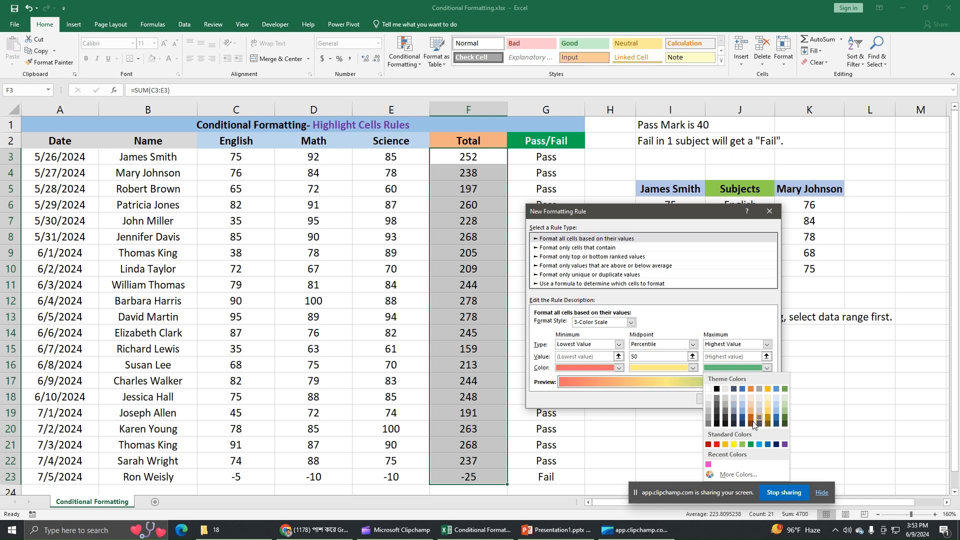
left_click(723, 314)
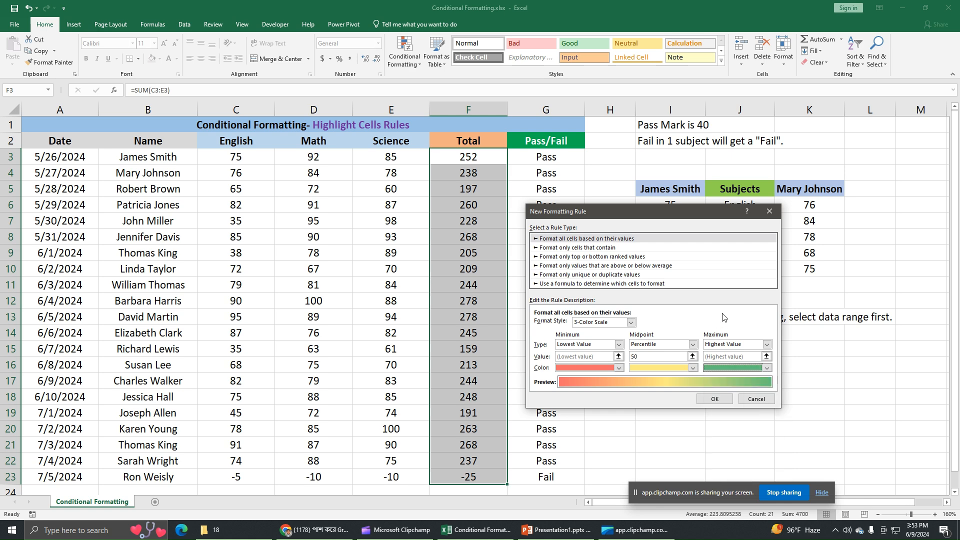
Apply the 3-Color Scale rule to the Total cells and undo it
left_click(715, 399)
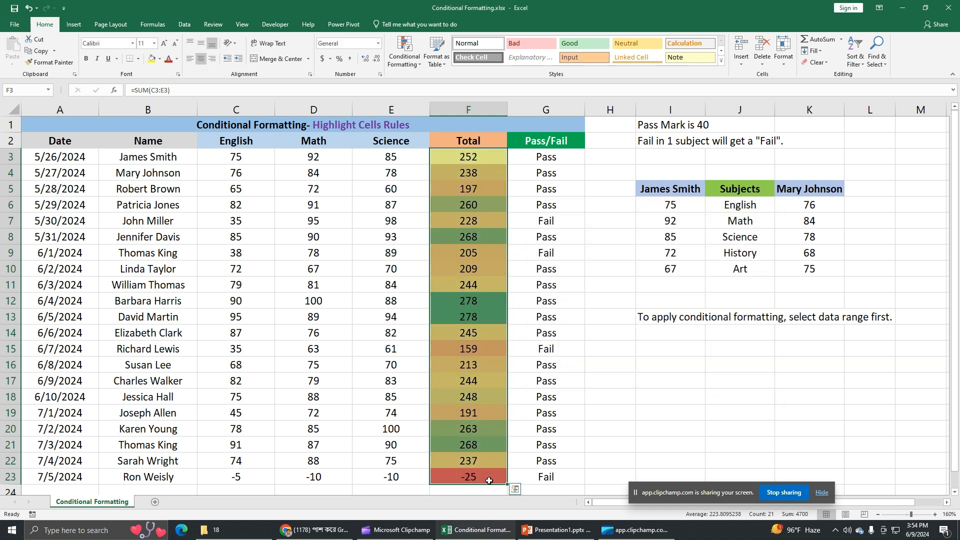
left_click(29, 8)
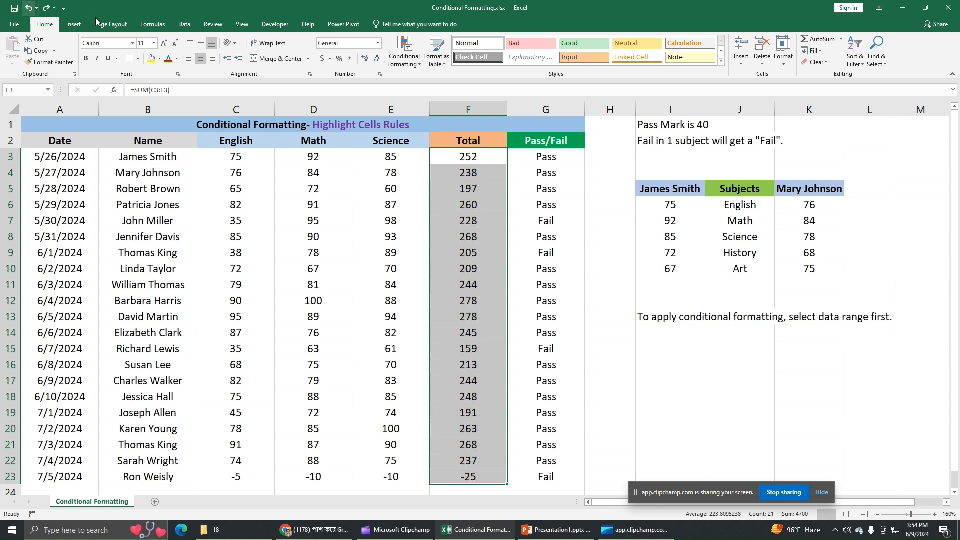
Open a new More Rules formatting rule for the Total cells and review the available format styles, keeping 2-Color Scale
left_click(405, 53)
mouse_move(436, 80)
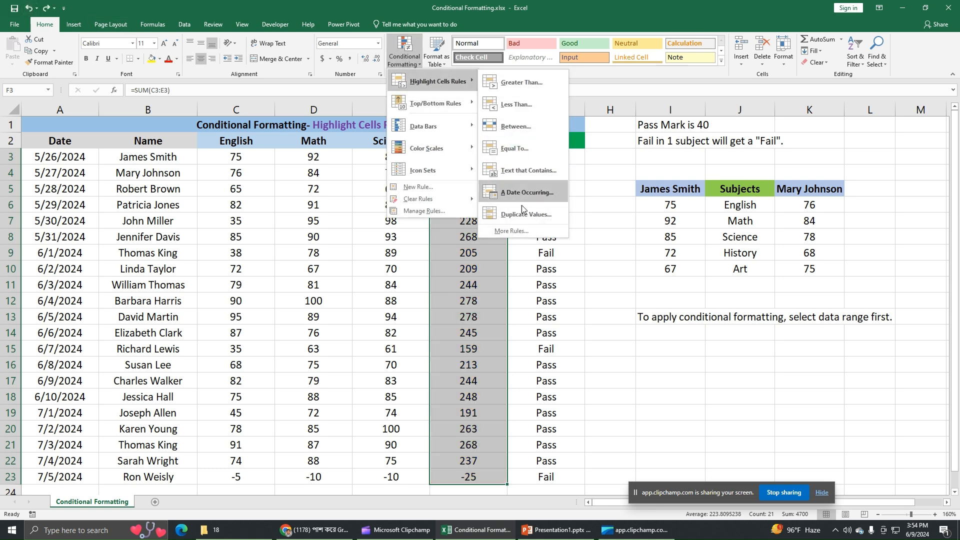
left_click(511, 231)
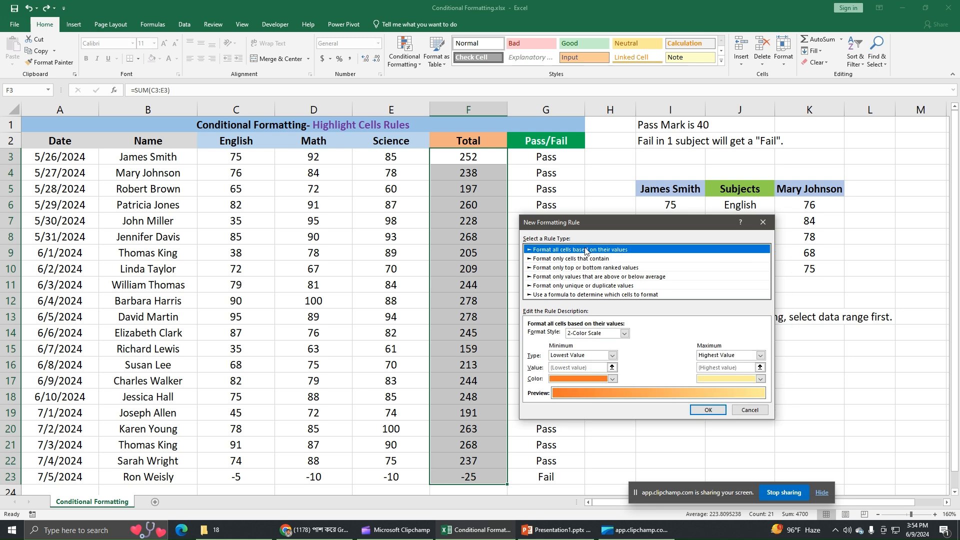
left_click(625, 333)
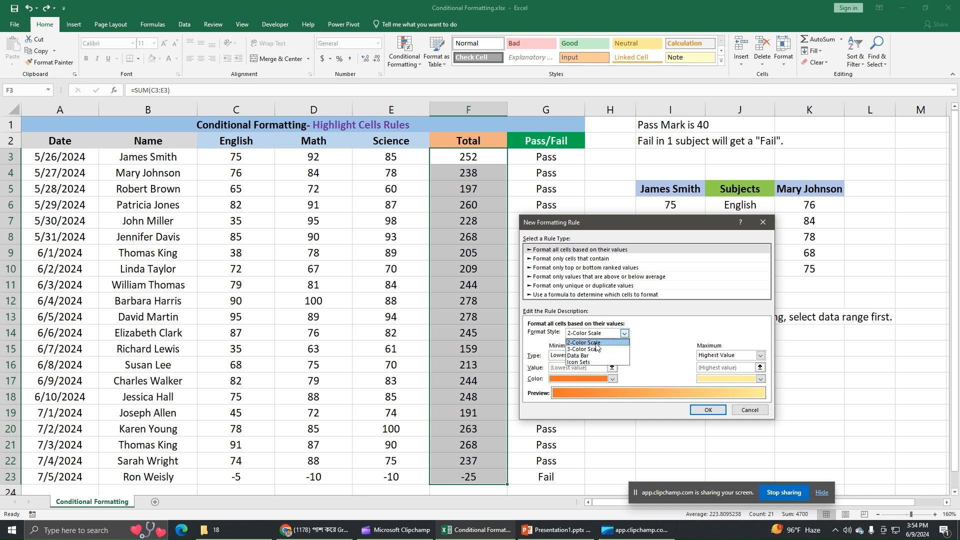
left_click(673, 337)
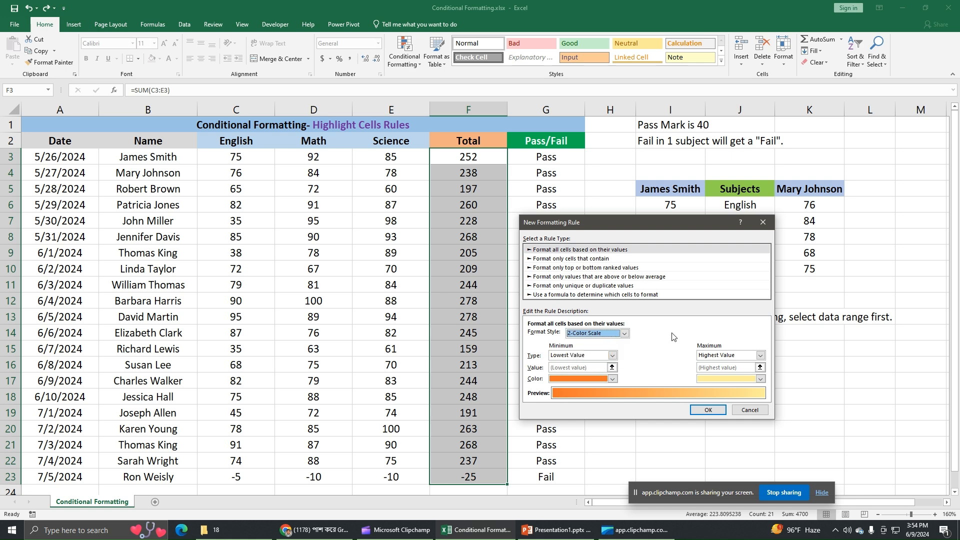
Switch the rule type to Format only cells that contain, review its criteria options, and keep Cell Value greater than
left_click(583, 260)
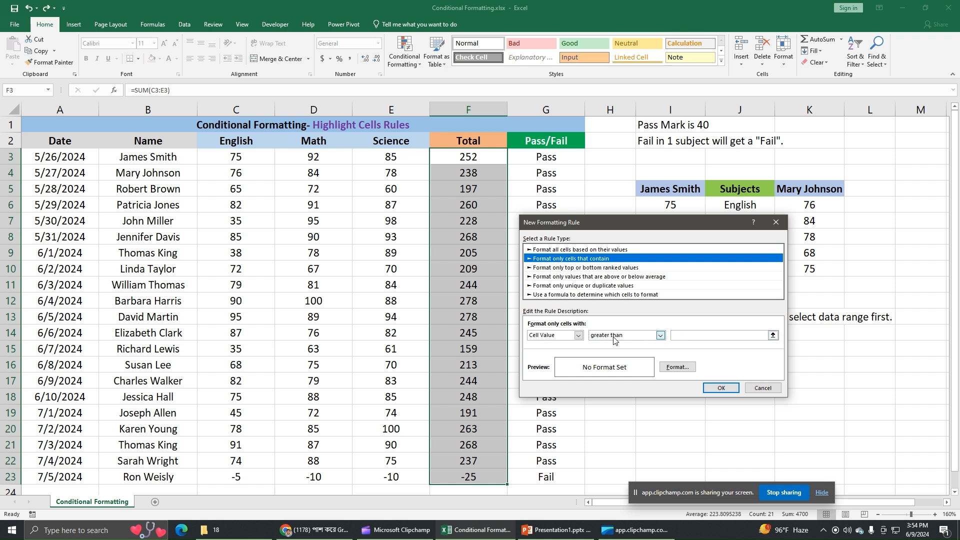
left_click(578, 336)
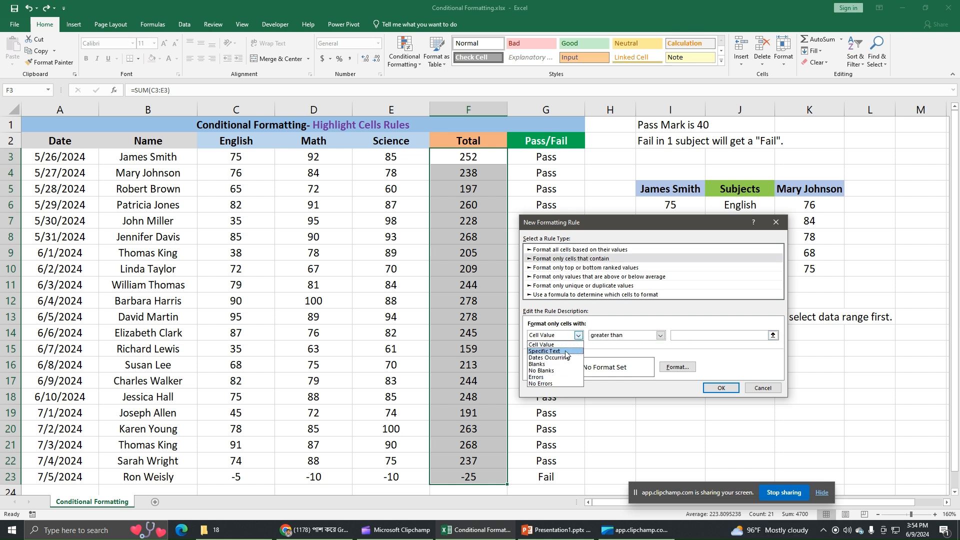
left_click(660, 336)
left_click(661, 336)
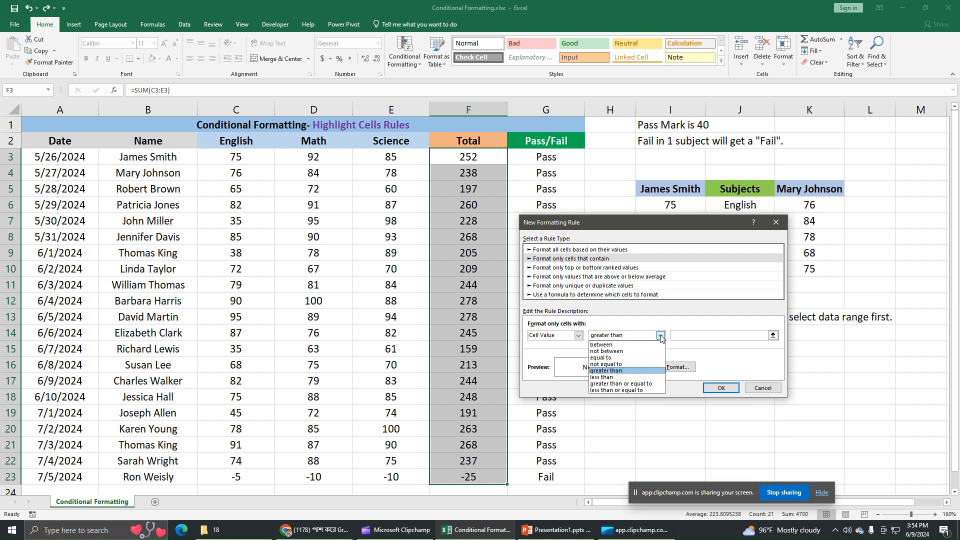
left_click(629, 371)
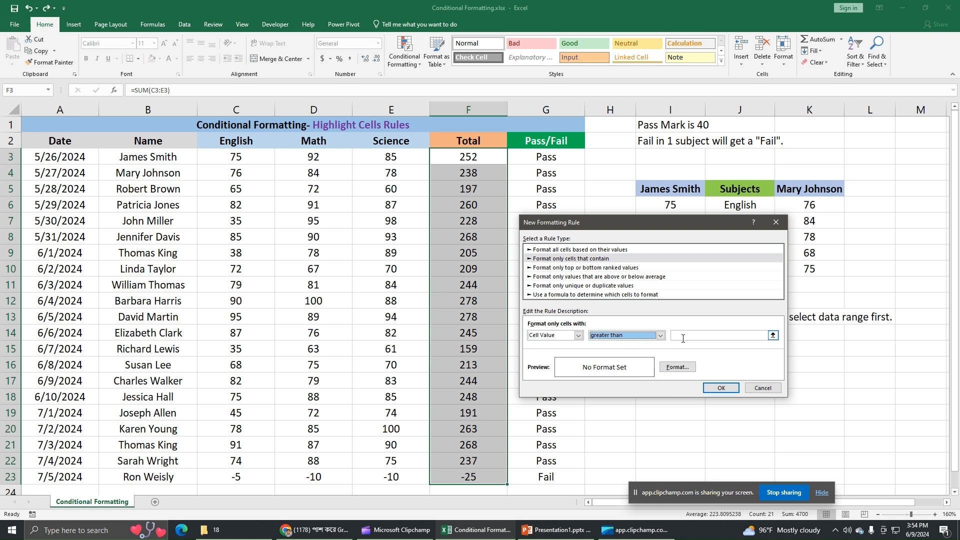
Highlight Total cells greater than 250 with a light green fill and undo the rule
left_click(710, 338)
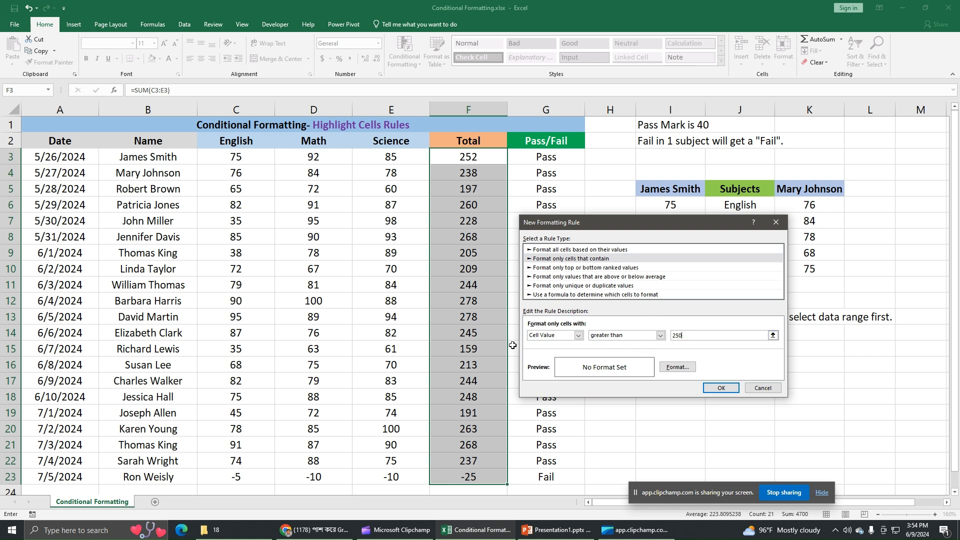
left_click(678, 366)
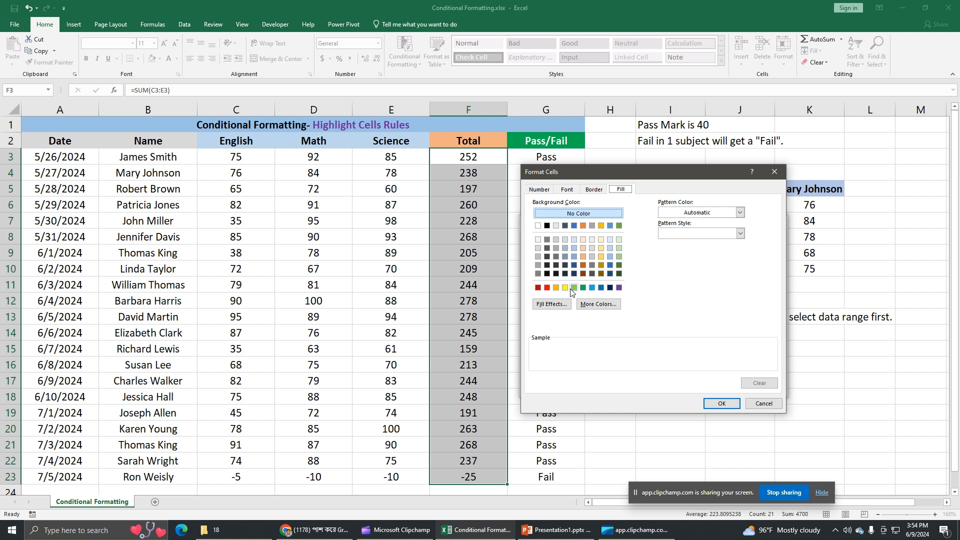
left_click(574, 288)
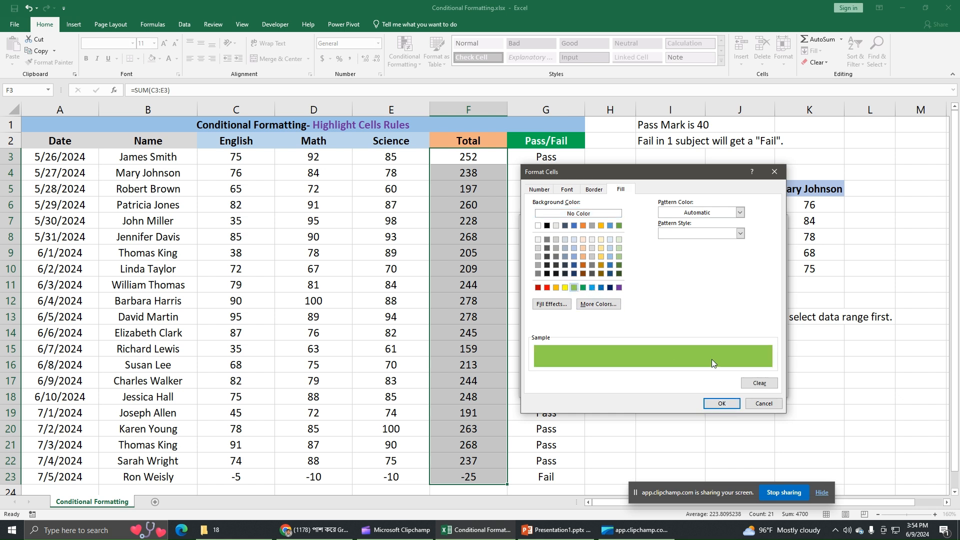
left_click(723, 406)
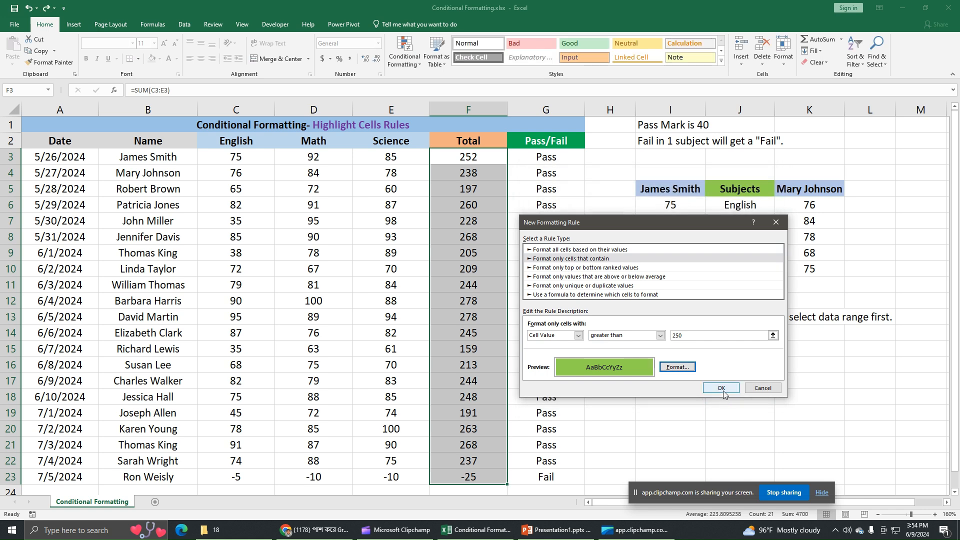
left_click(723, 387)
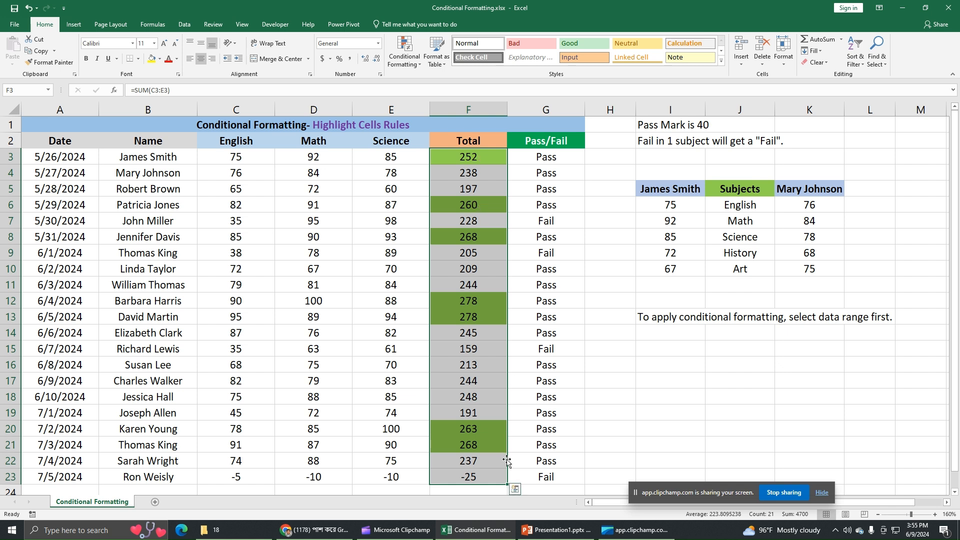
left_click(29, 9)
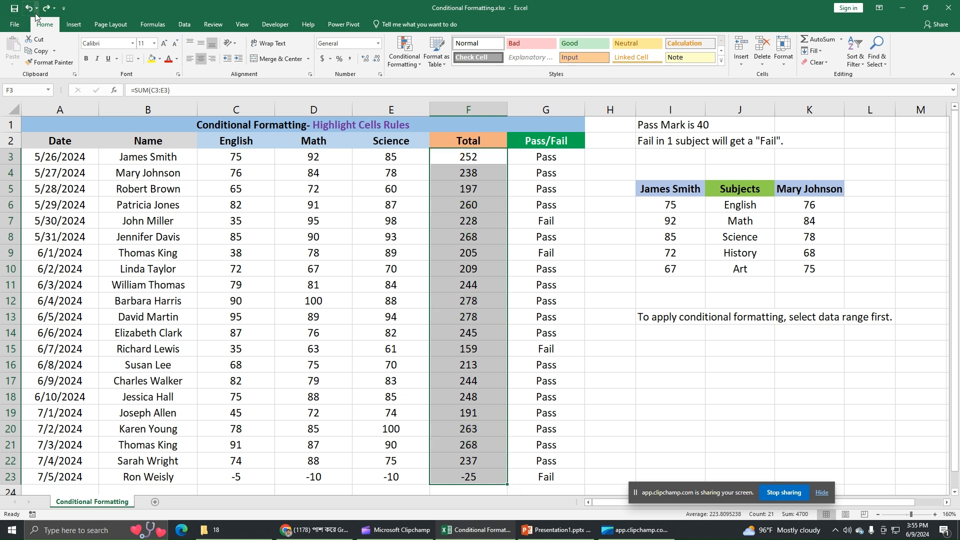
Set up a Format only cells that contain rule for F3:F23 with Cell Value less than 250
left_click(405, 50)
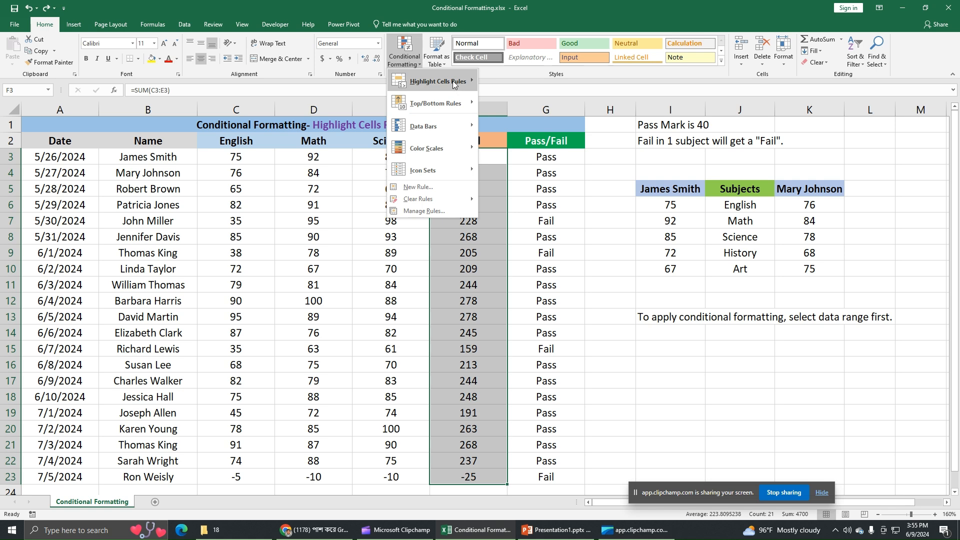
mouse_move(452, 80)
left_click(511, 230)
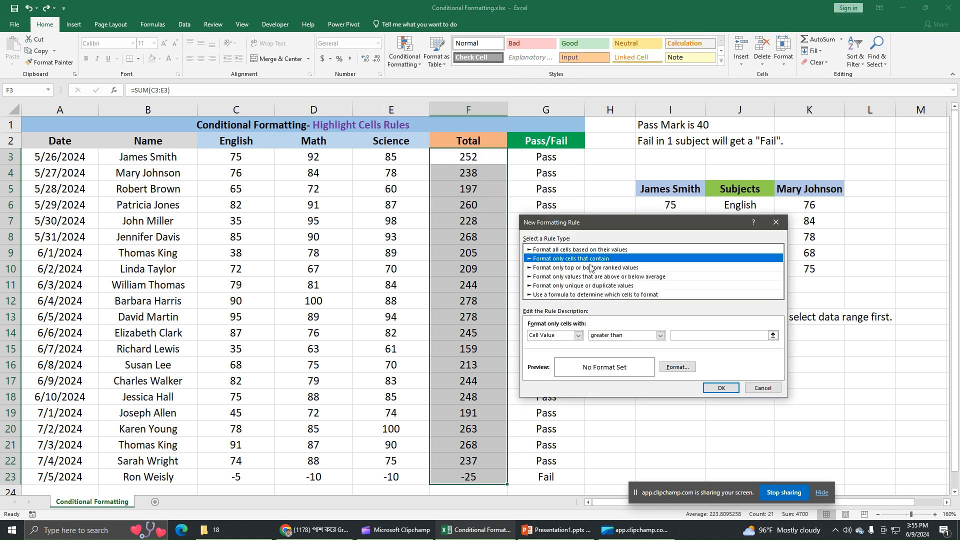
left_click(661, 335)
left_click(614, 377)
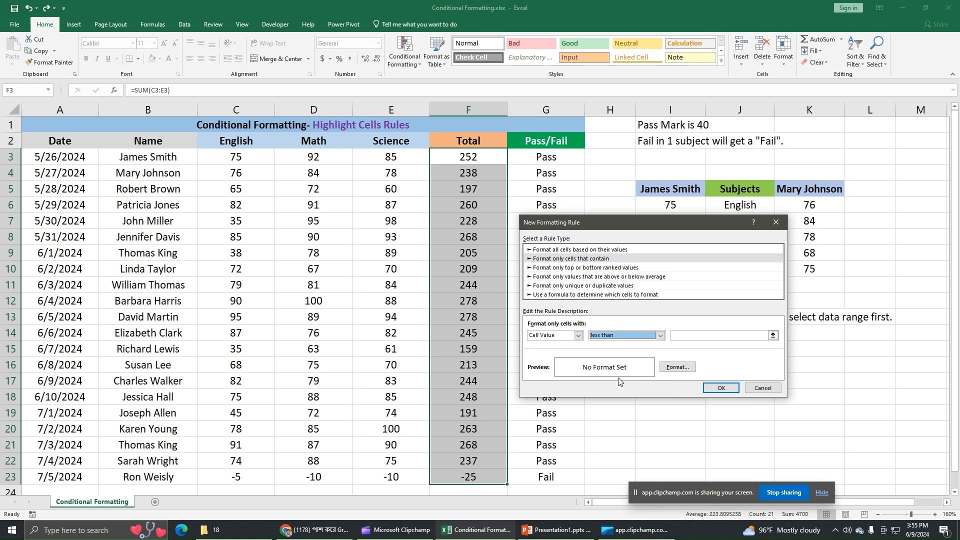
left_click(690, 335)
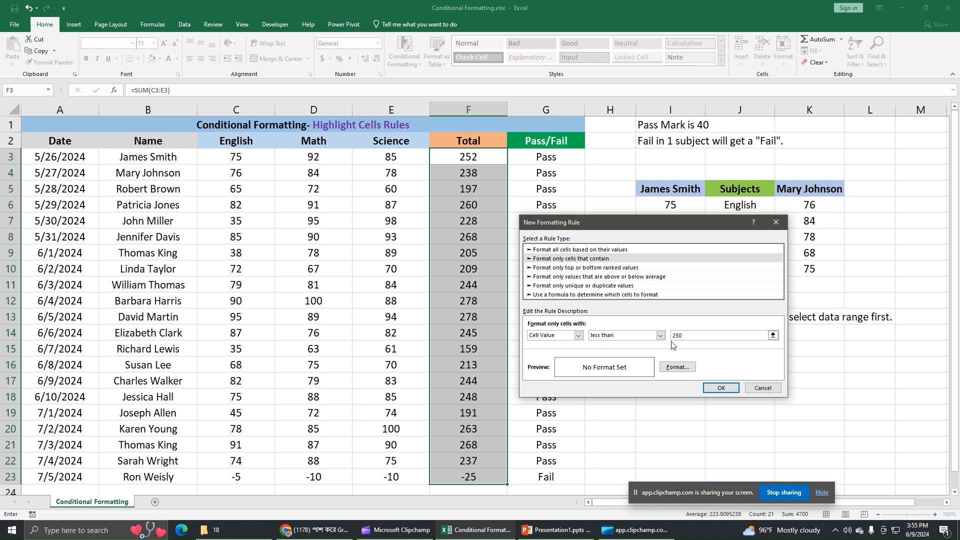
Give the less-than rule a red fill, apply it to the Total cells, and undo it
left_click(679, 368)
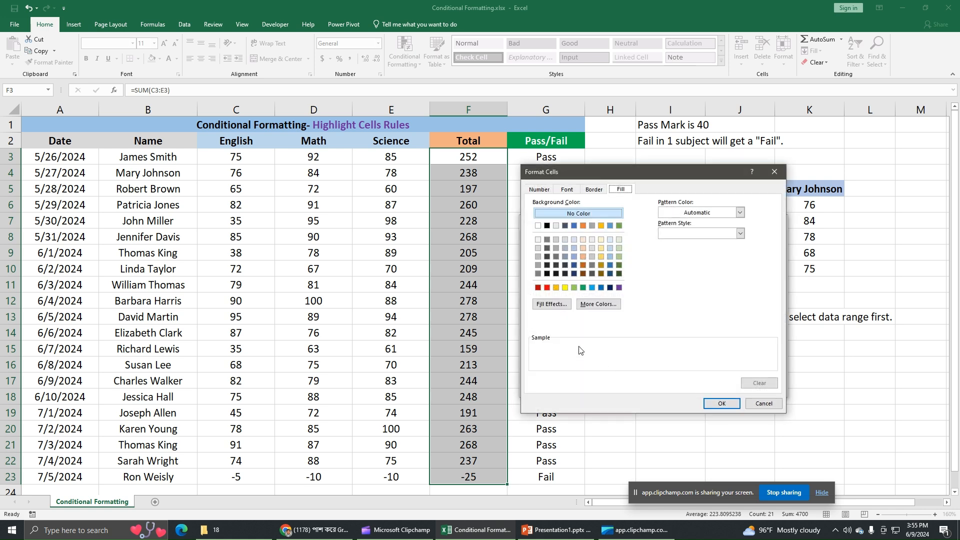
left_click(549, 289)
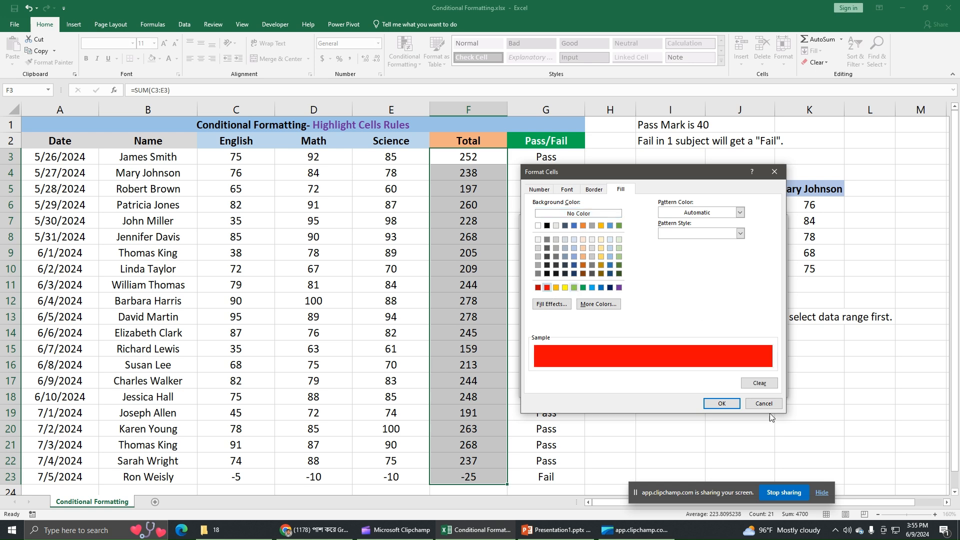
left_click(723, 405)
left_click(721, 388)
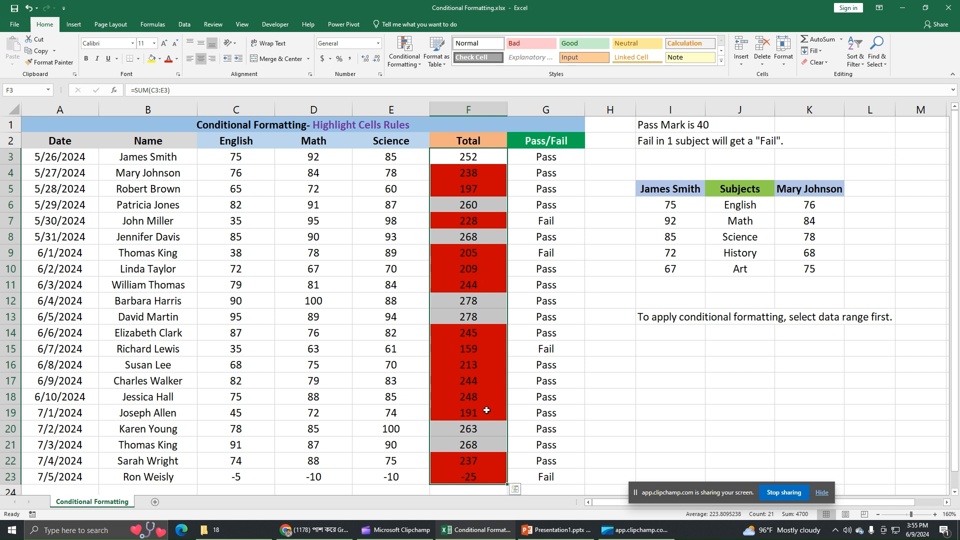
key("ctrl+z")
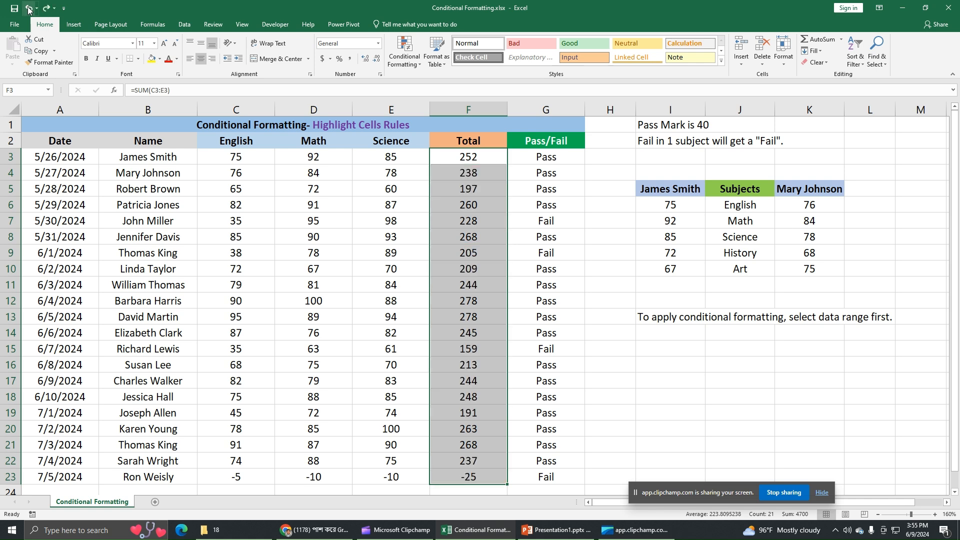
left_click(406, 59)
mouse_move(438, 81)
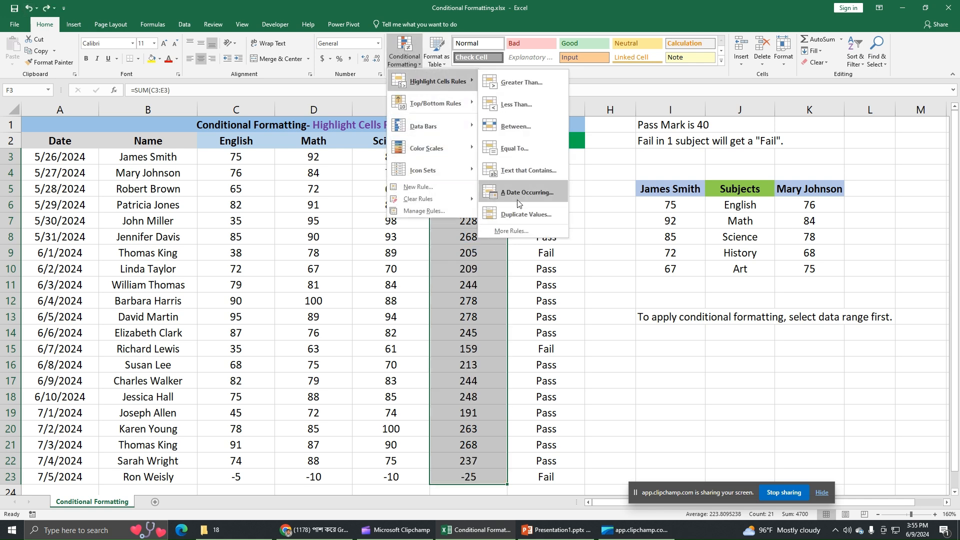
left_click(508, 231)
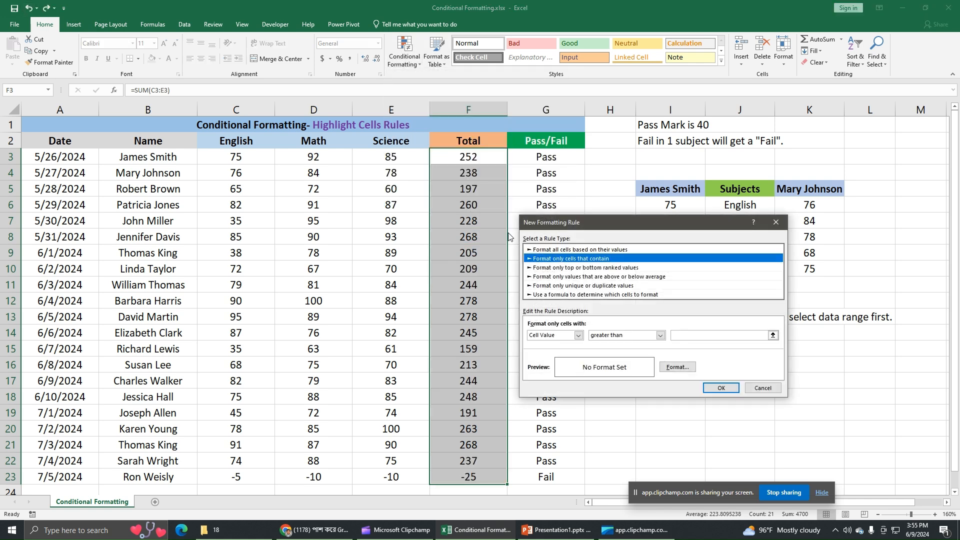
left_click(579, 335)
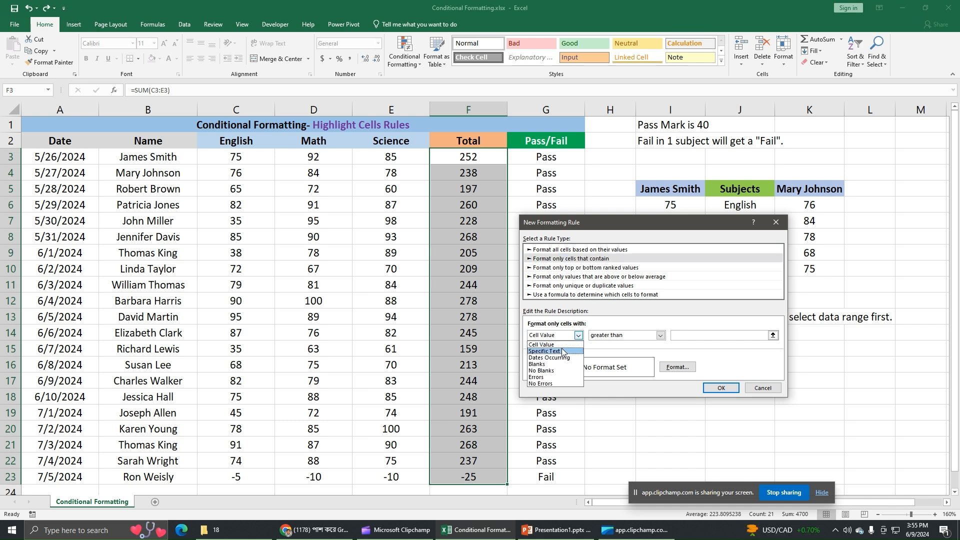
left_click(777, 224)
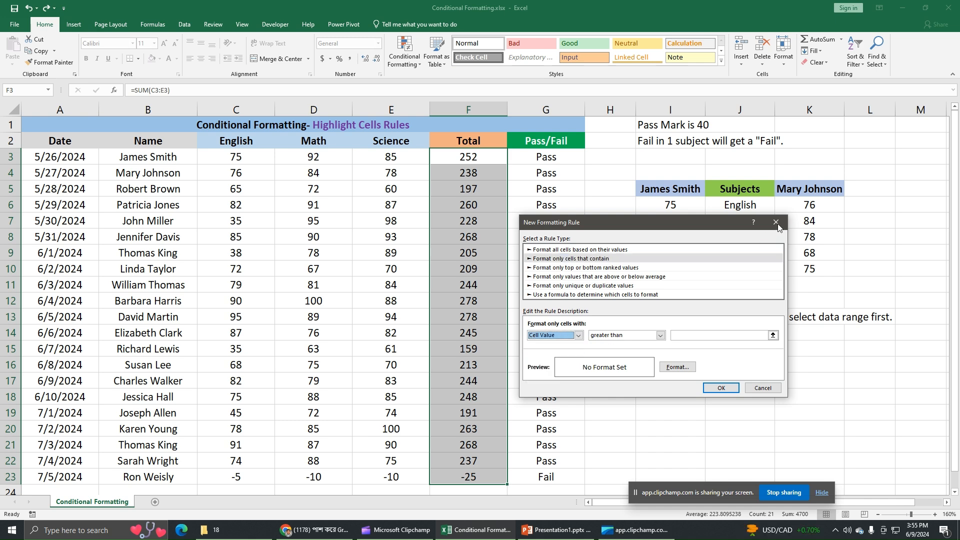
left_click(776, 223)
Select the student names in B3:B23 and start adding a Highlight Cells rule for them
left_click_drag(175, 158, 184, 479)
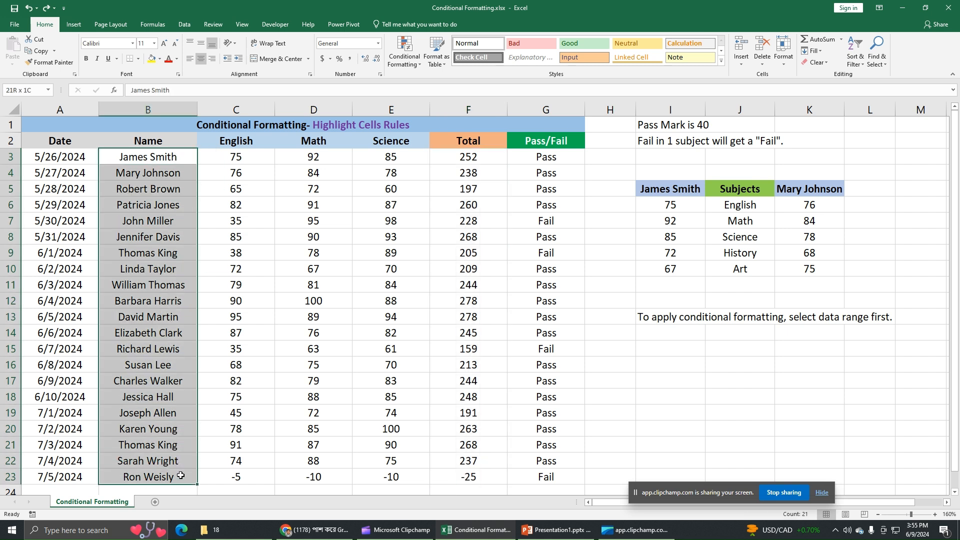
left_click(405, 51)
mouse_move(438, 81)
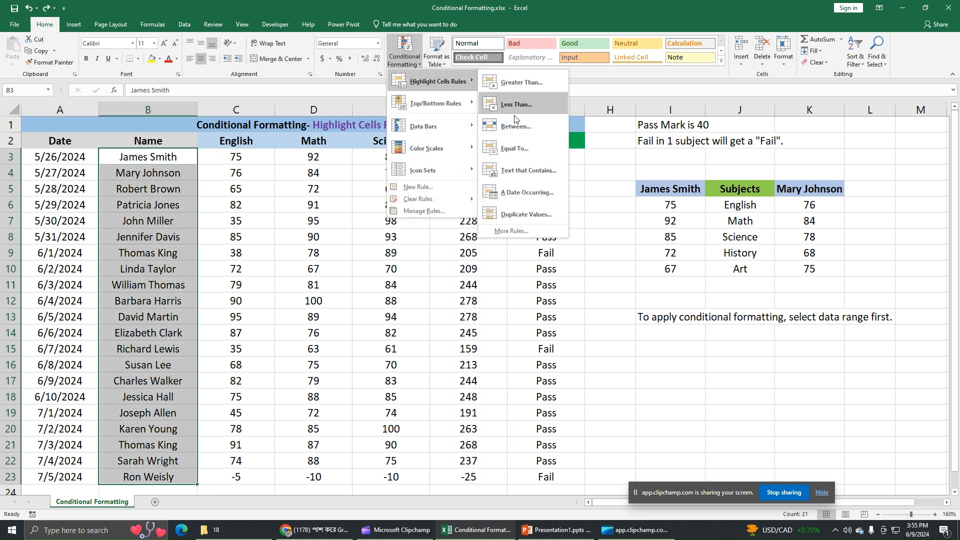
Create a conditional formatting rule for the Name column cells whose specific text contains the chosen student's name
left_click(518, 230)
left_click(578, 336)
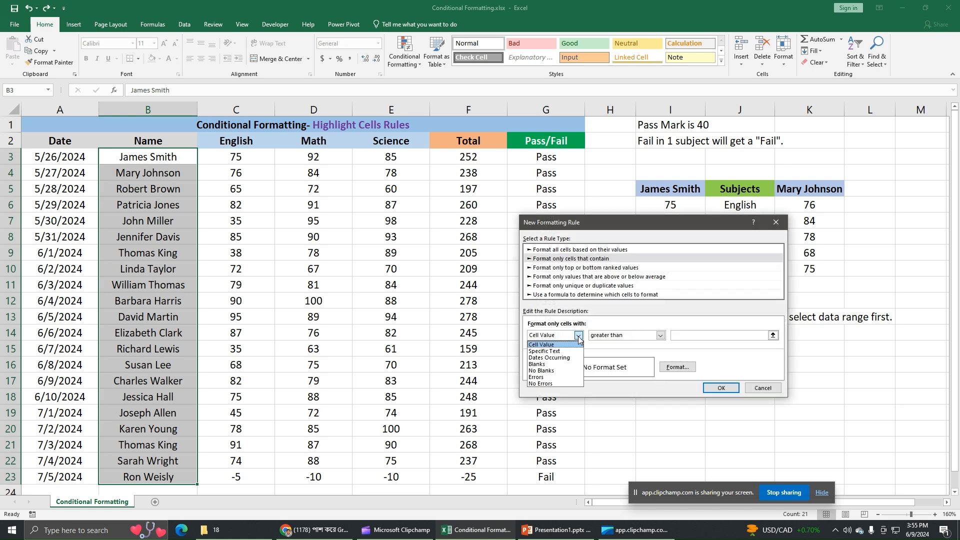
left_click(567, 350)
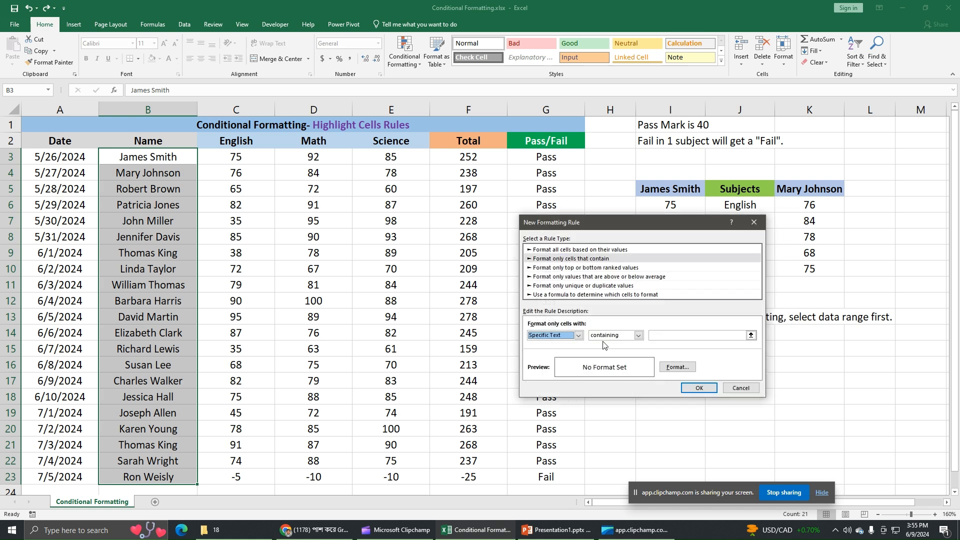
left_click(669, 337)
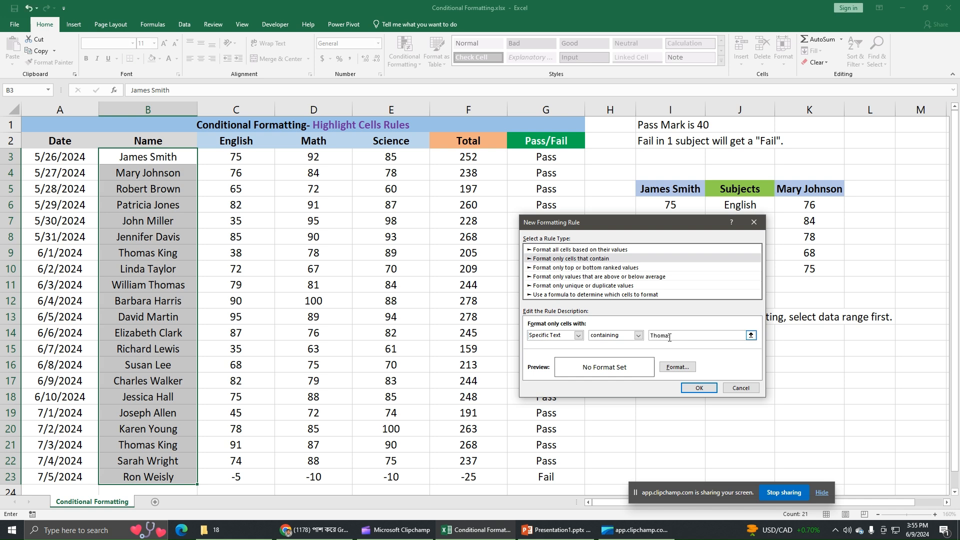
Give the text rule an orange fill, apply it to the Name column, and undo the highlighting
left_click(677, 367)
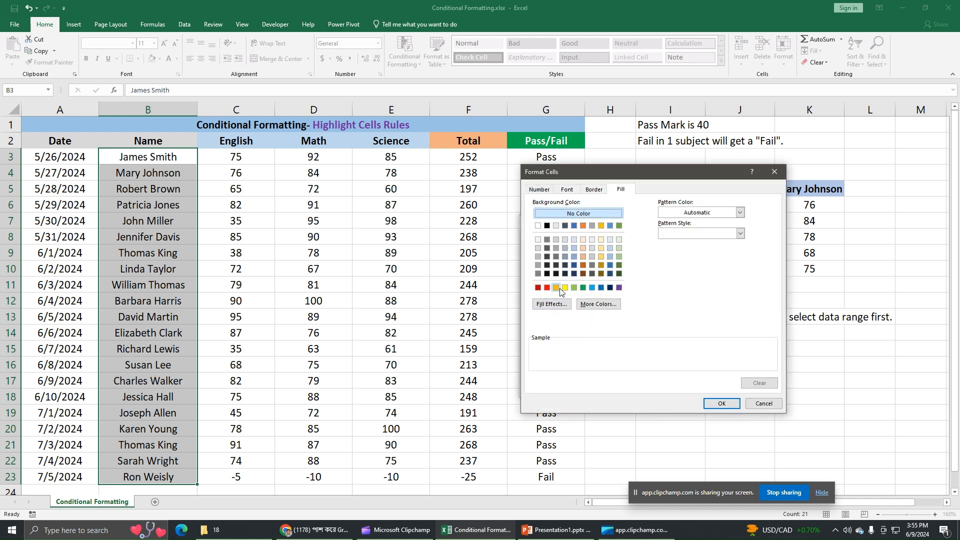
left_click(556, 288)
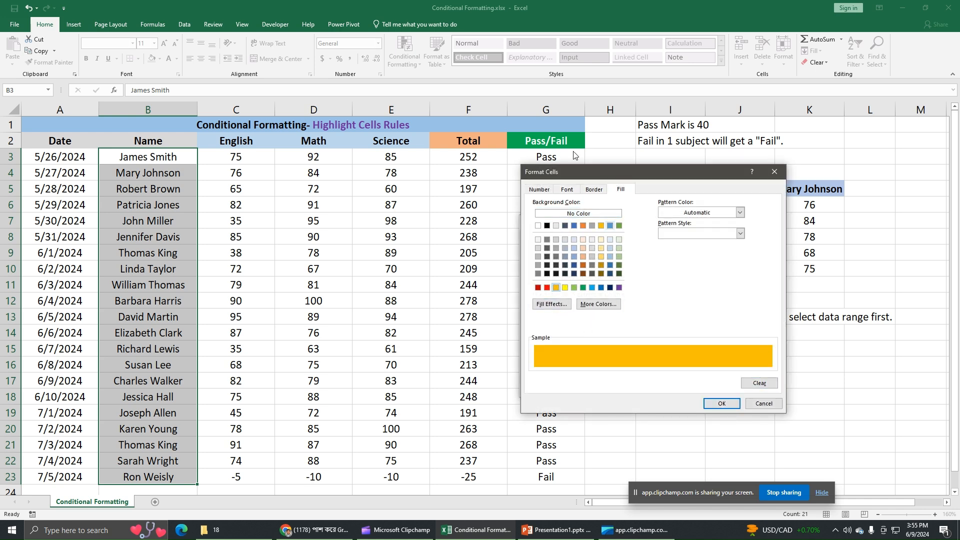
left_click(591, 189)
left_click(567, 189)
left_click(543, 190)
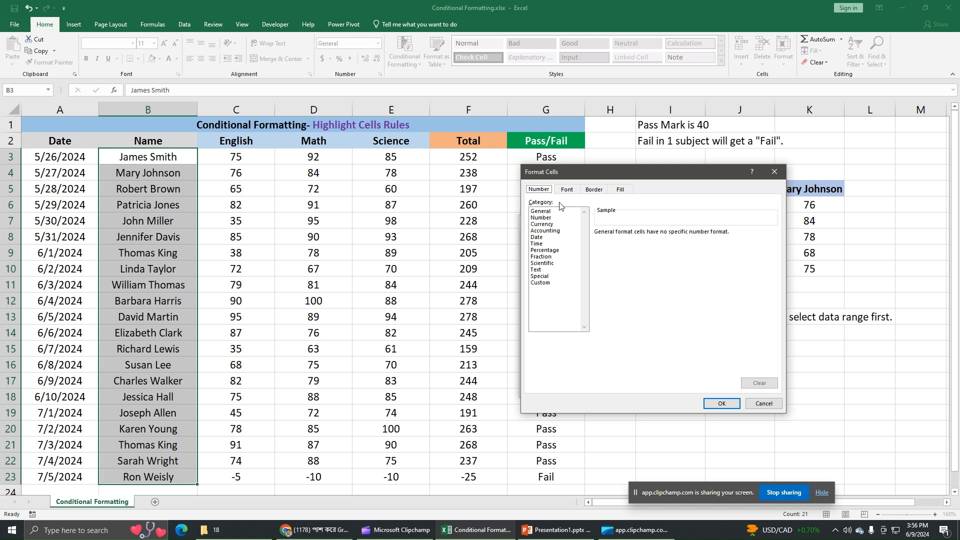
left_click(567, 189)
left_click(594, 190)
left_click(620, 189)
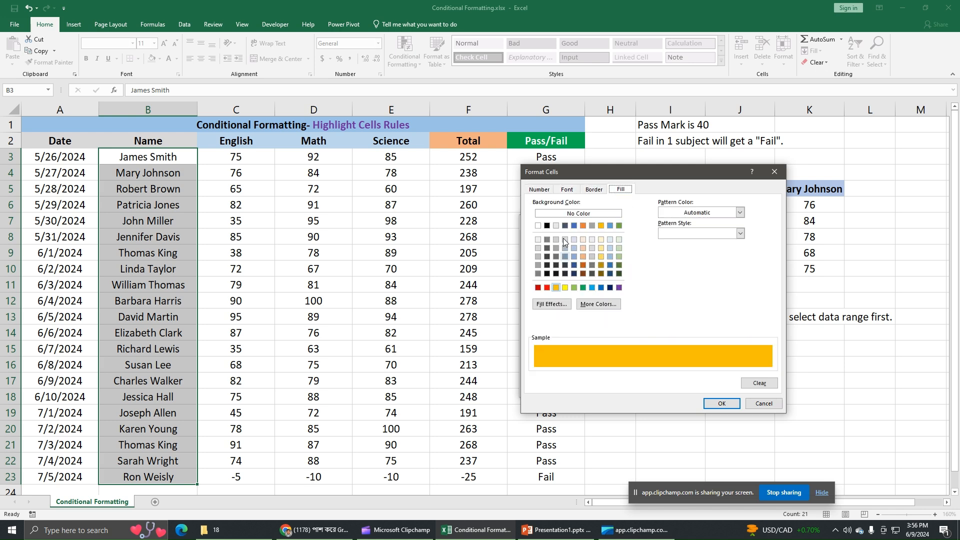
left_click(722, 403)
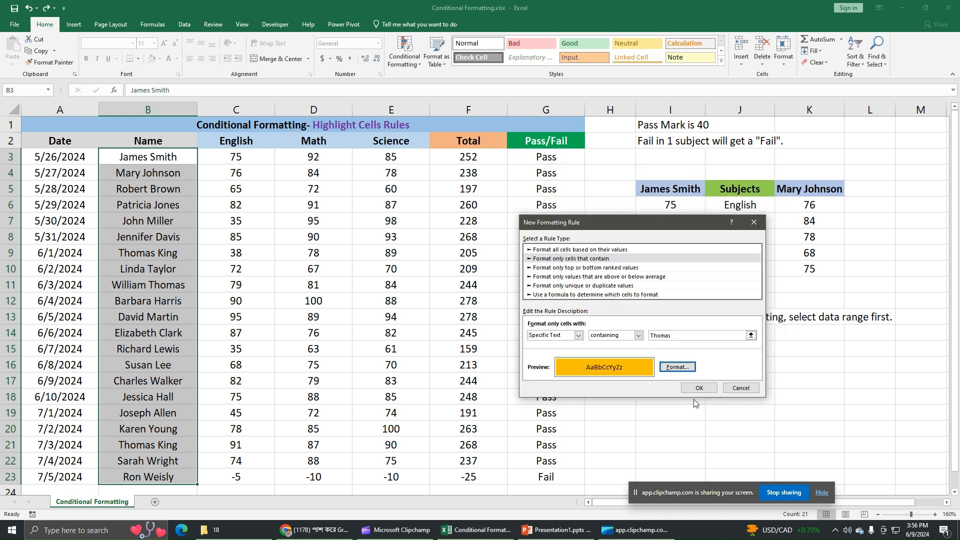
left_click(703, 382)
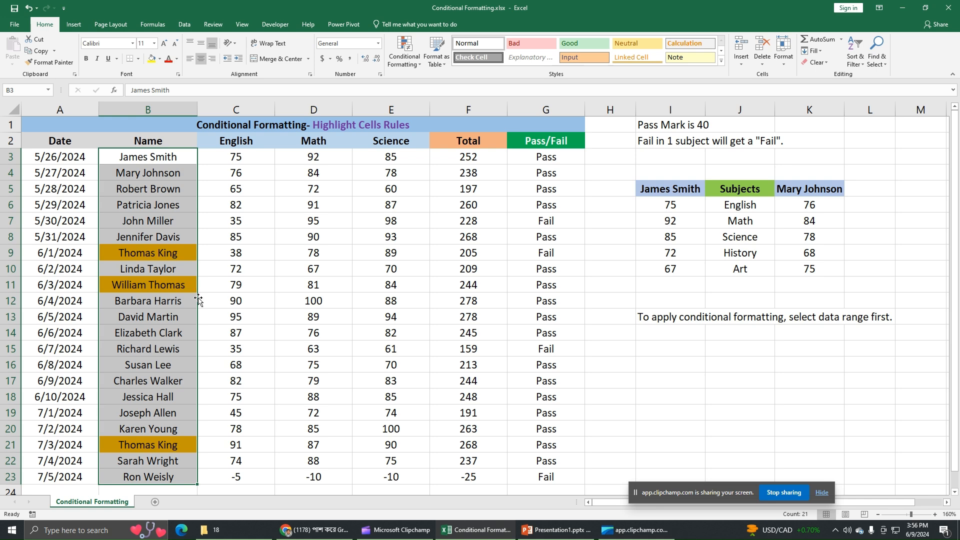
left_click(29, 11)
left_click(414, 61)
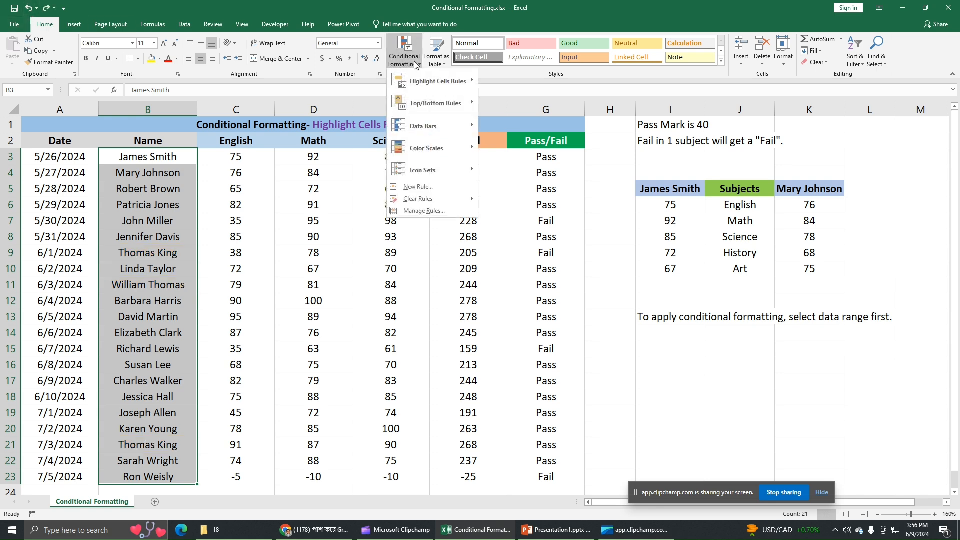
mouse_move(426, 80)
left_click(523, 233)
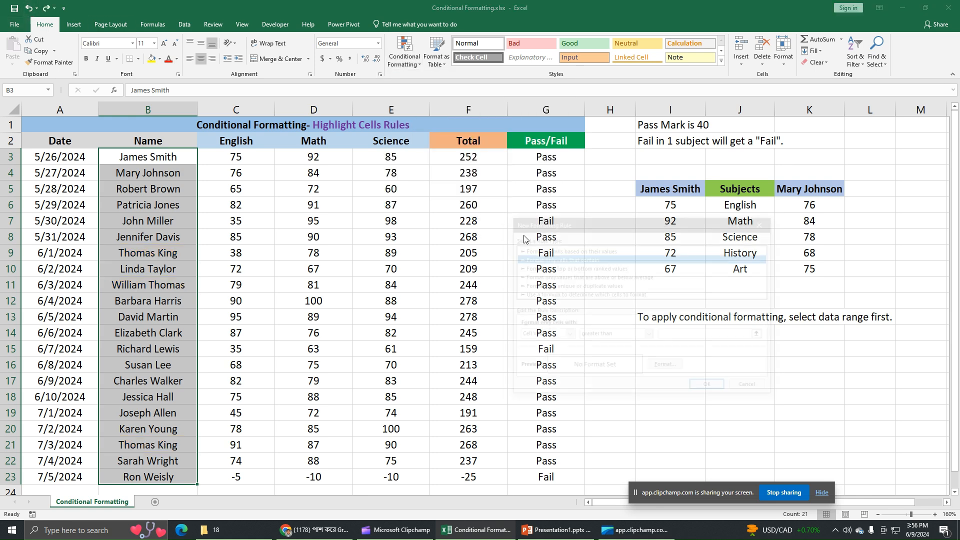
left_click(568, 336)
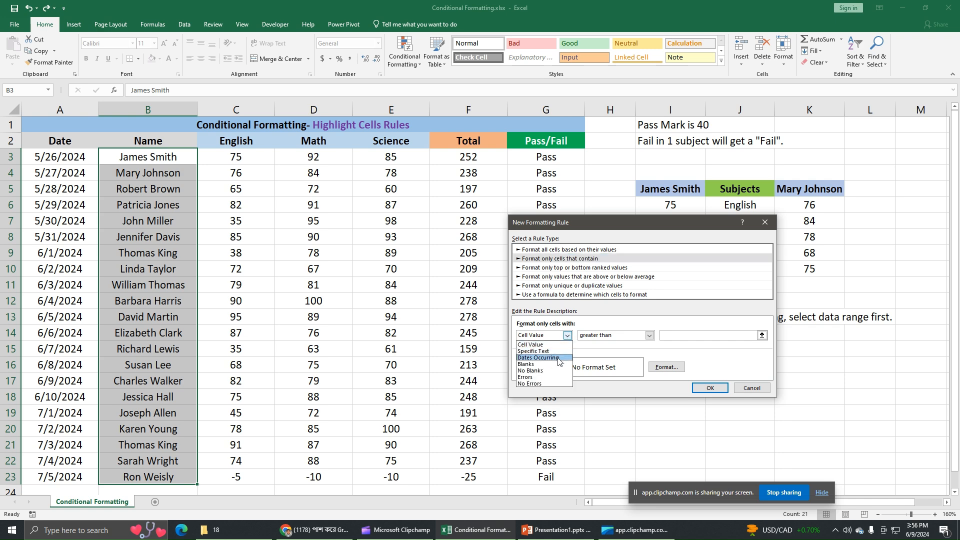
left_click(763, 227)
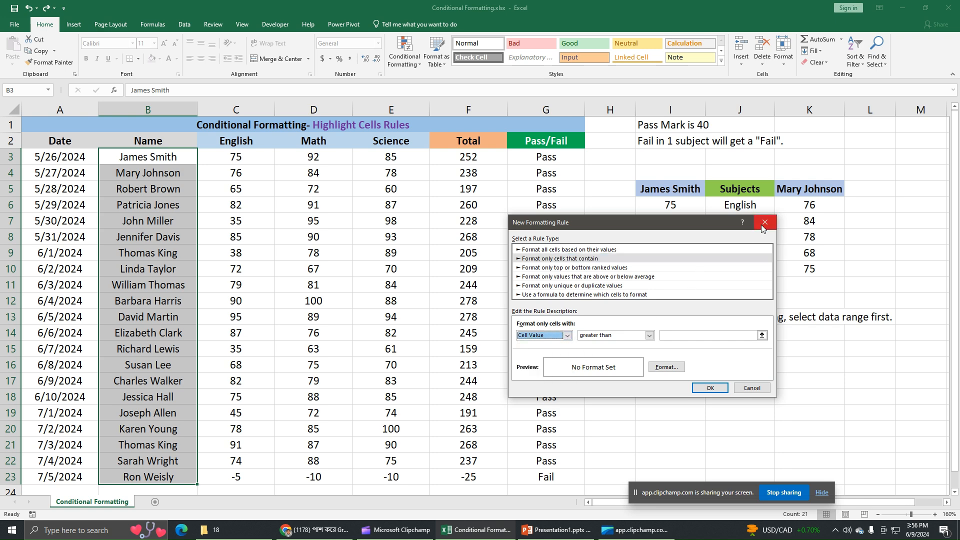
left_click(765, 224)
Create a conditional formatting rule on the dates in A3:A23 for dates occurring this month
left_click_drag(87, 156, 87, 477)
left_click(409, 54)
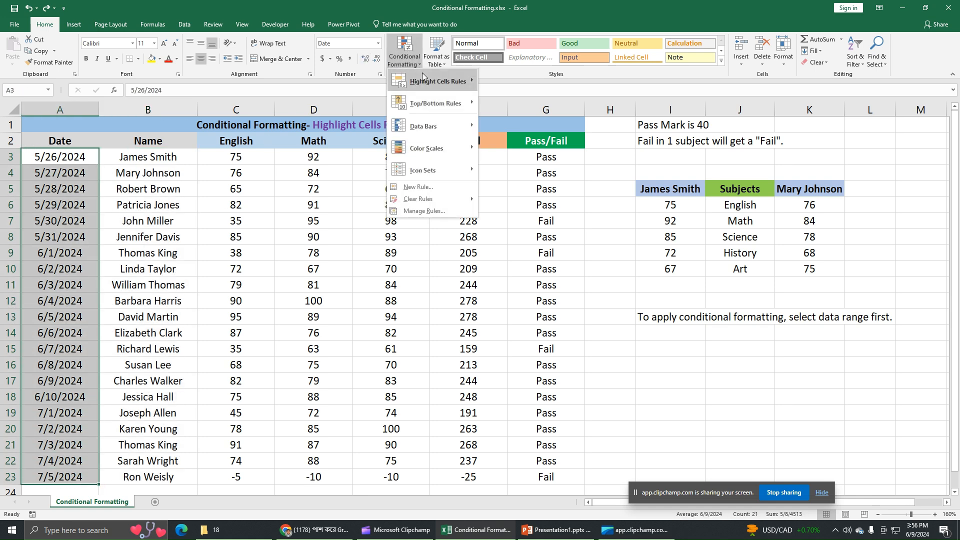
mouse_move(440, 94)
left_click(527, 232)
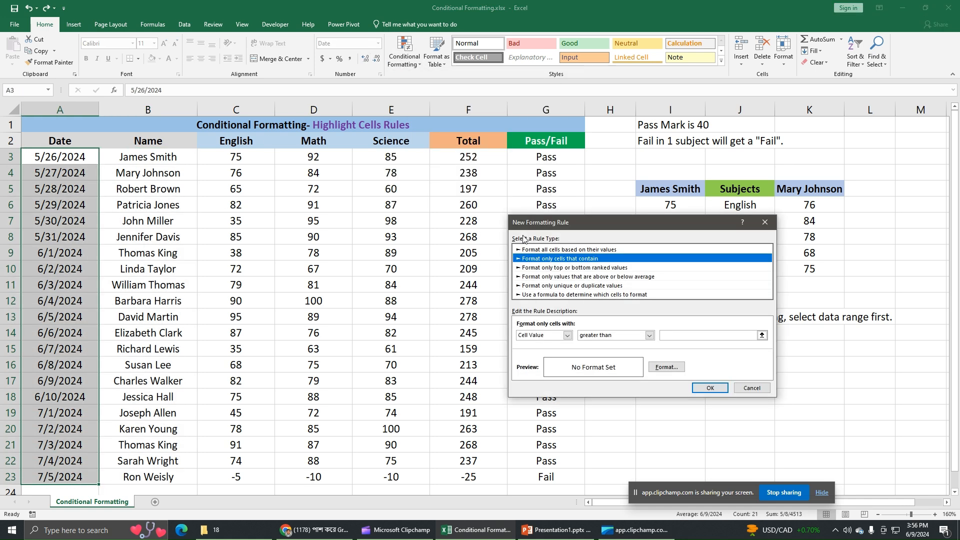
left_click(567, 335)
left_click(561, 362)
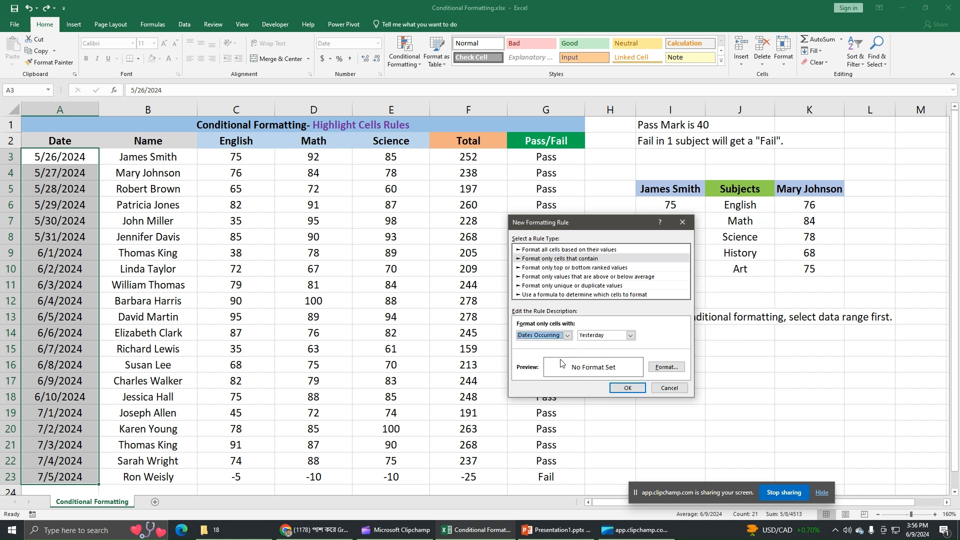
left_click(631, 336)
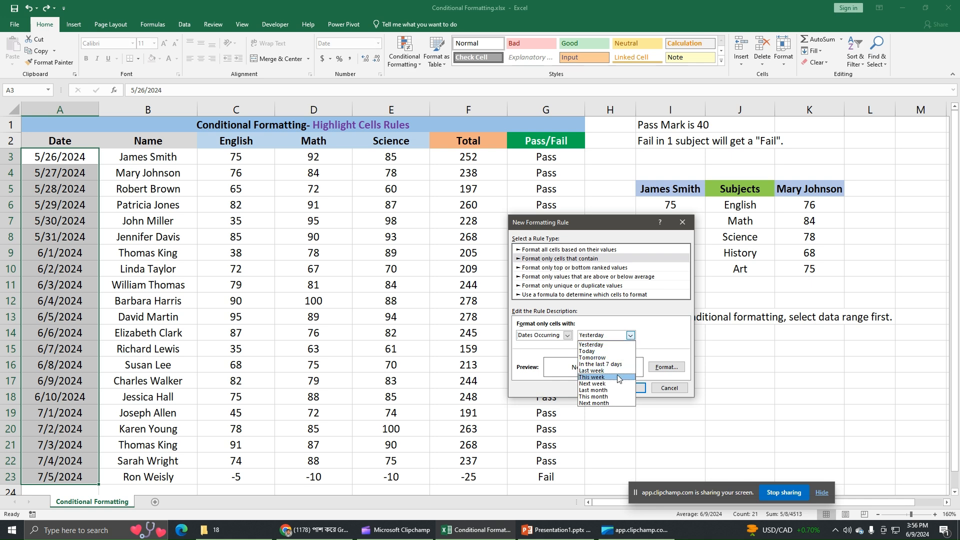
left_click(599, 397)
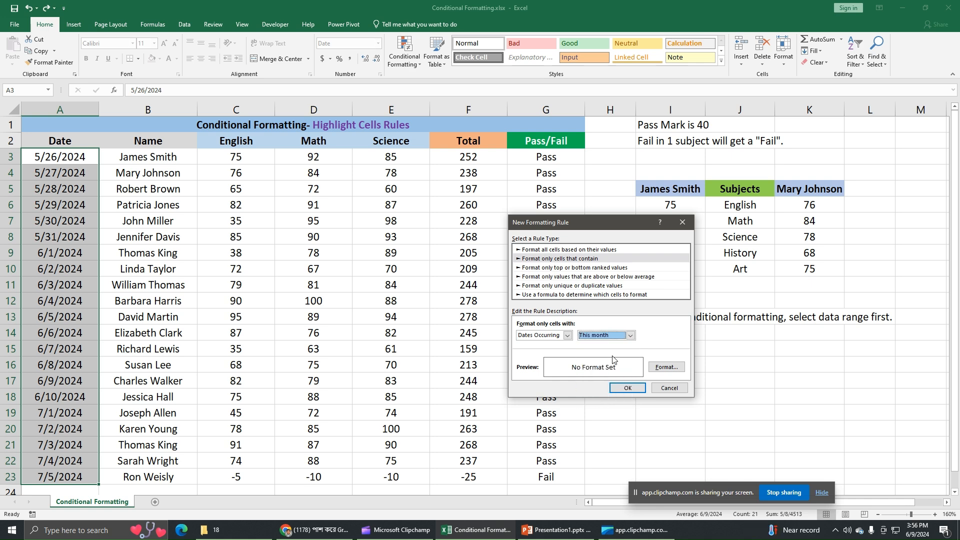
Give the date rule a light green fill, apply it to the Date column, and undo the highlighting
left_click(667, 367)
left_click(563, 289)
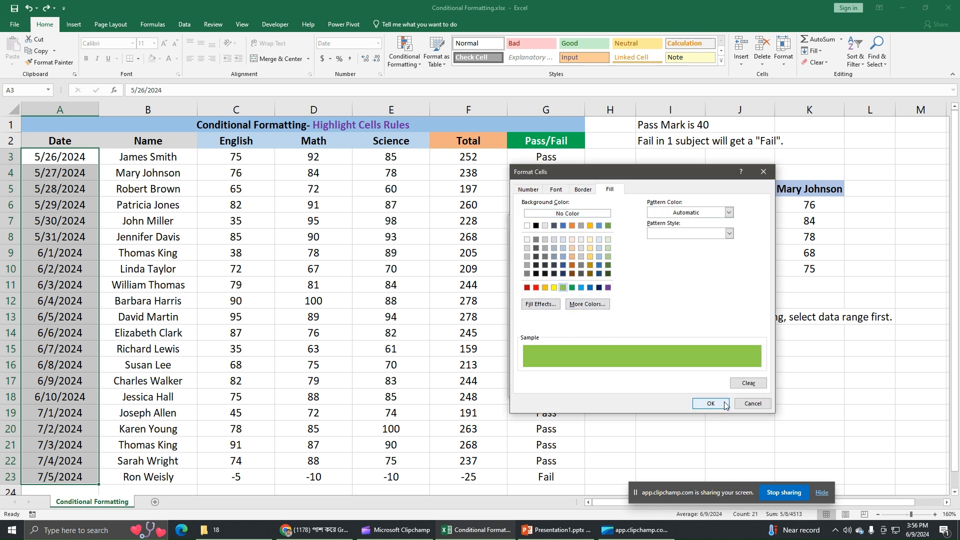
left_click(711, 403)
left_click(630, 386)
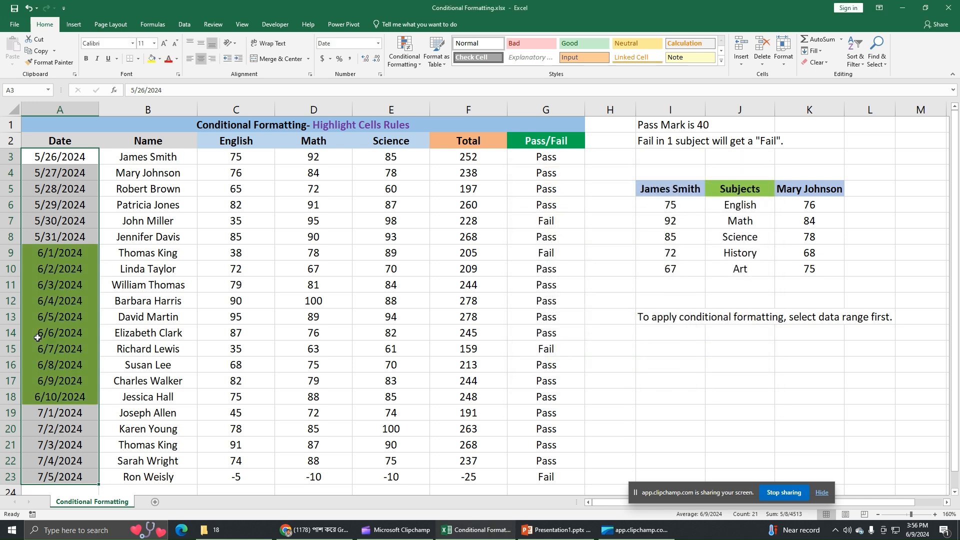
left_click_drag(70, 255, 75, 397)
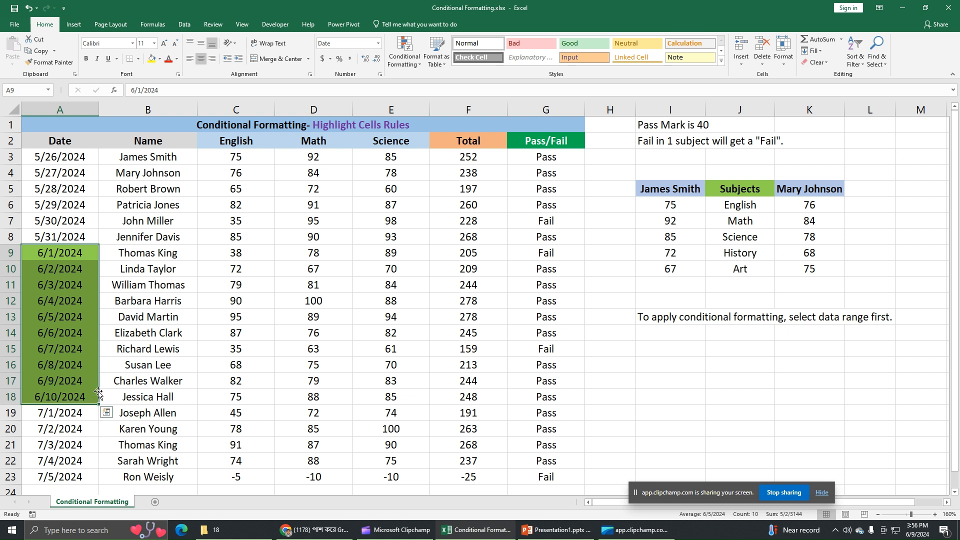
left_click(27, 8)
left_click(404, 52)
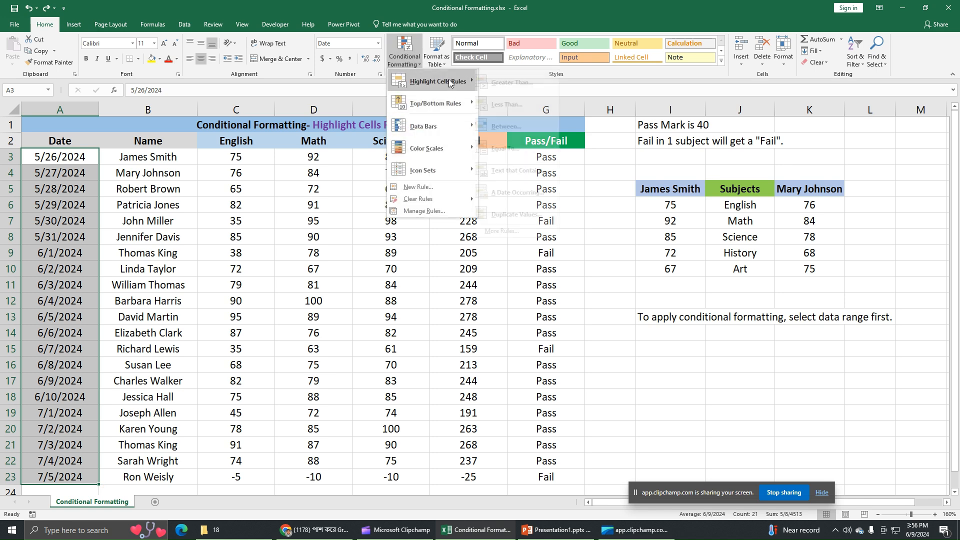
mouse_move(449, 79)
left_click(526, 232)
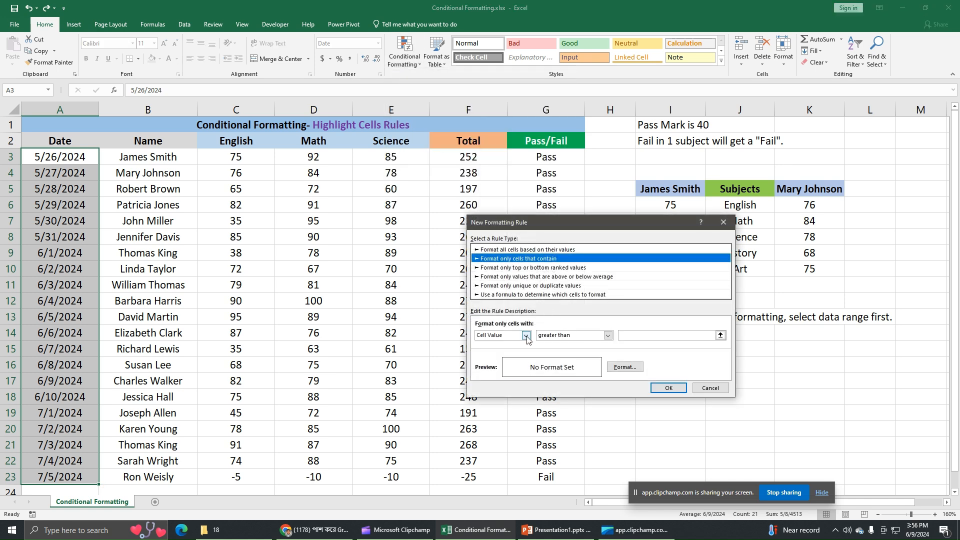
left_click(526, 335)
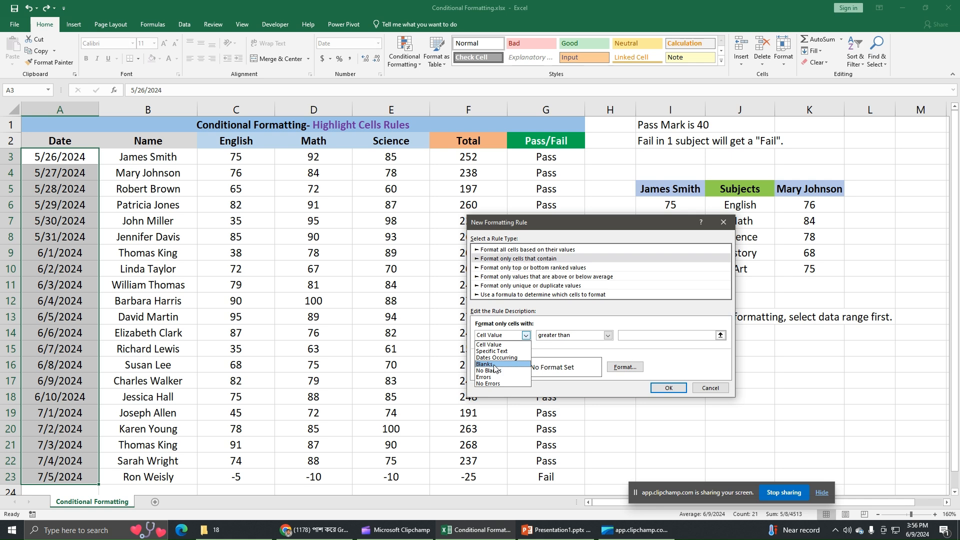
left_click(724, 222)
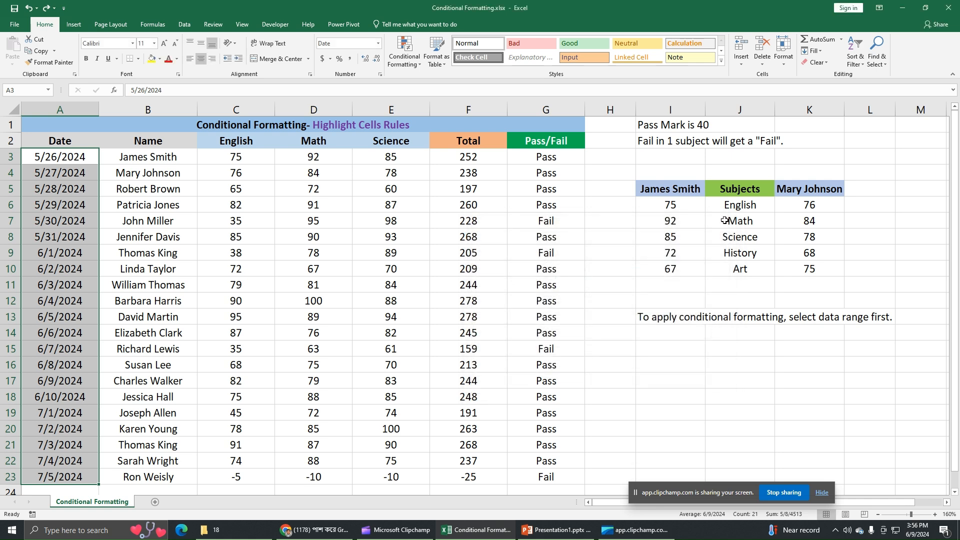
left_click(556, 331)
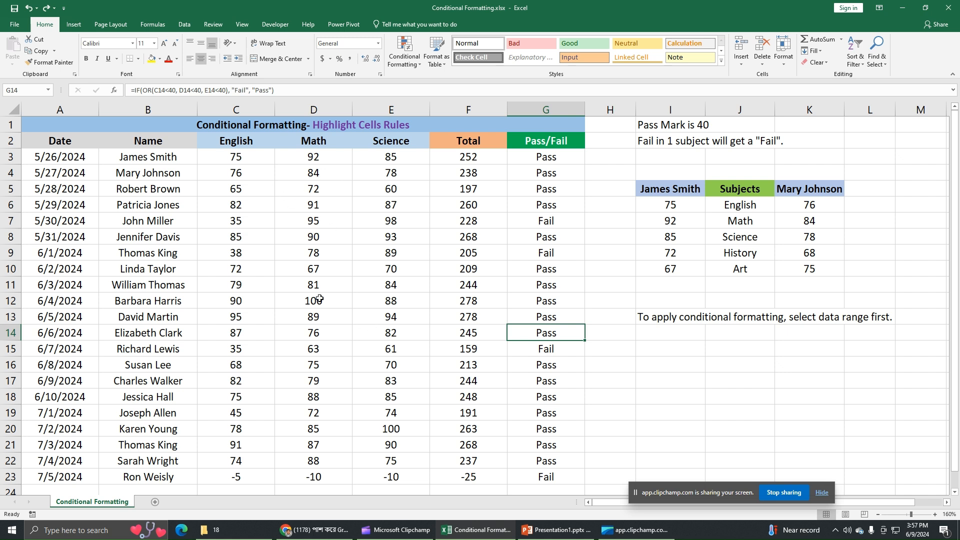
Clear the Math score in D10 and the Science score in E19
left_click(321, 271)
key("BackSpace")
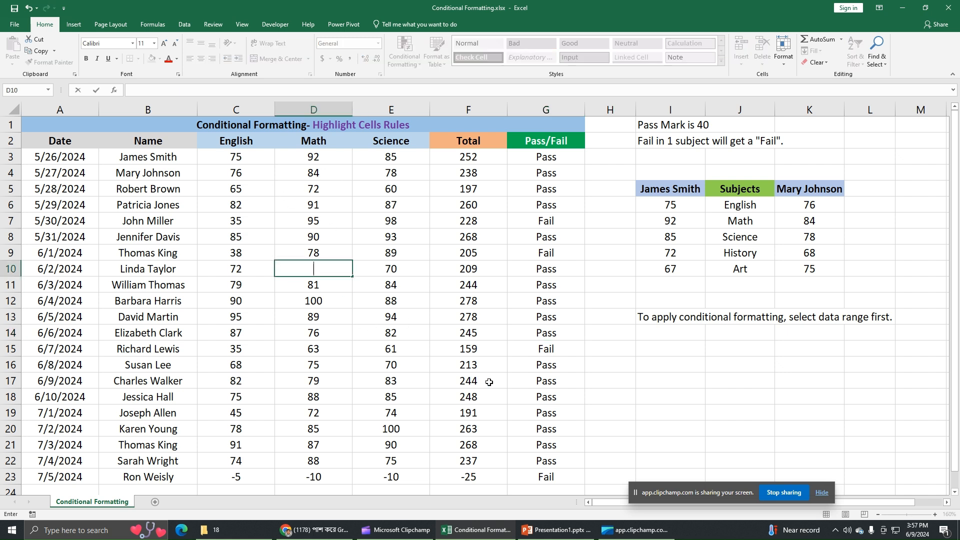
left_click(385, 404)
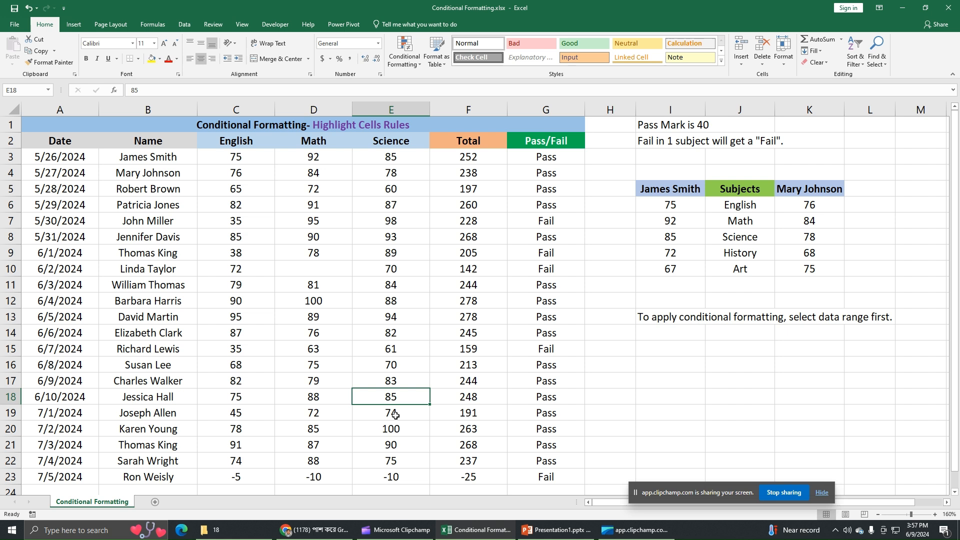
left_click(395, 415)
key("BackSpace")
key("Return")
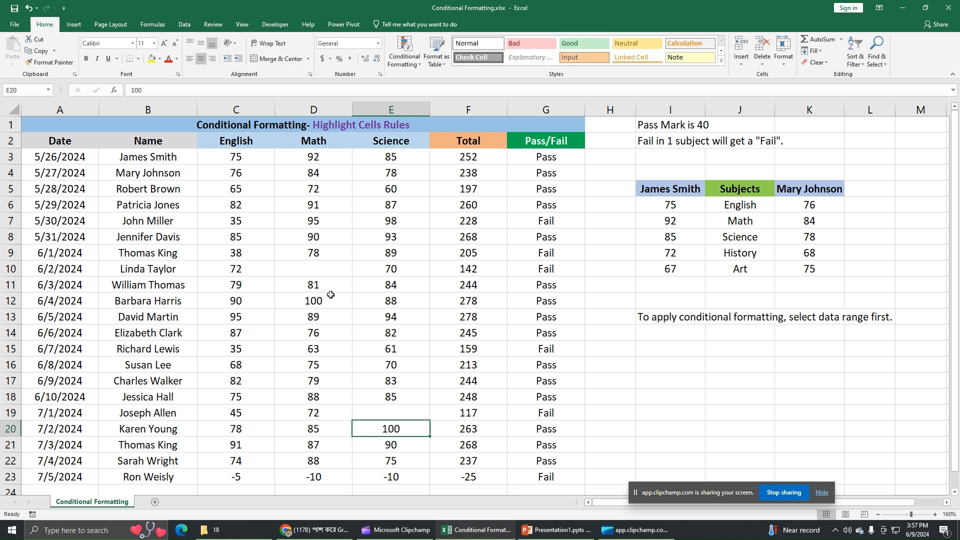
Create a conditional formatting rule on the subject scores in C2:E23 that formats only blank cells
left_click(239, 165)
left_click_drag(318, 163, 393, 426)
scroll(408, 246, "up", 1)
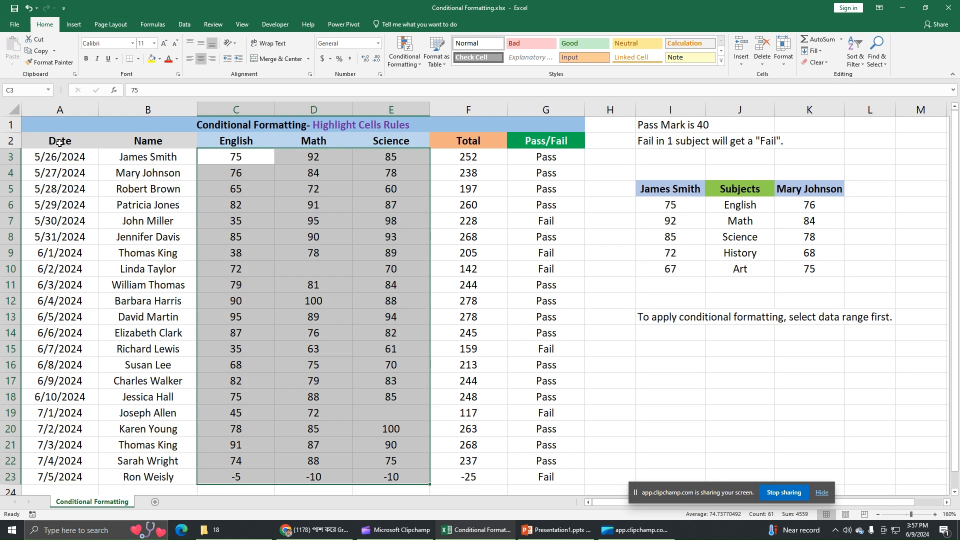
left_click_drag(60, 141, 522, 478)
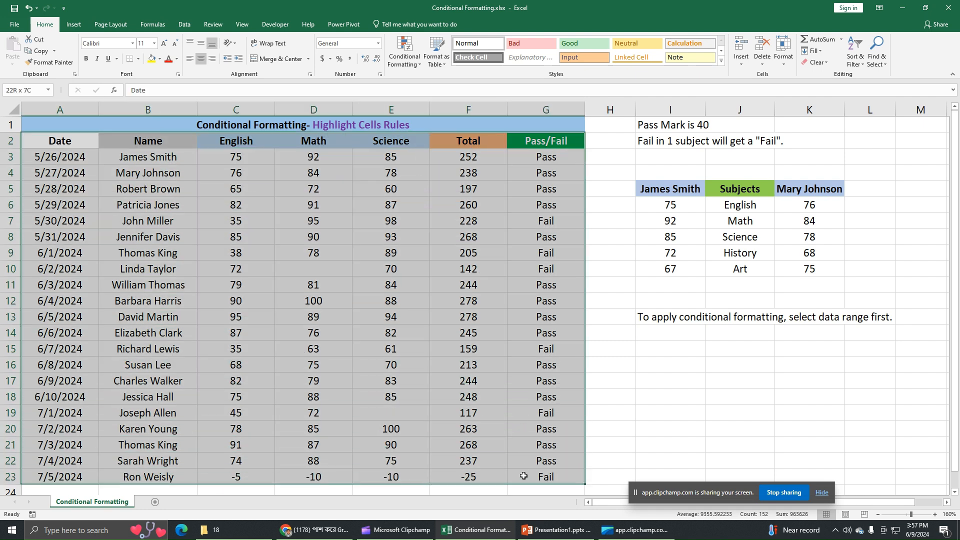
left_click_drag(256, 140, 393, 477)
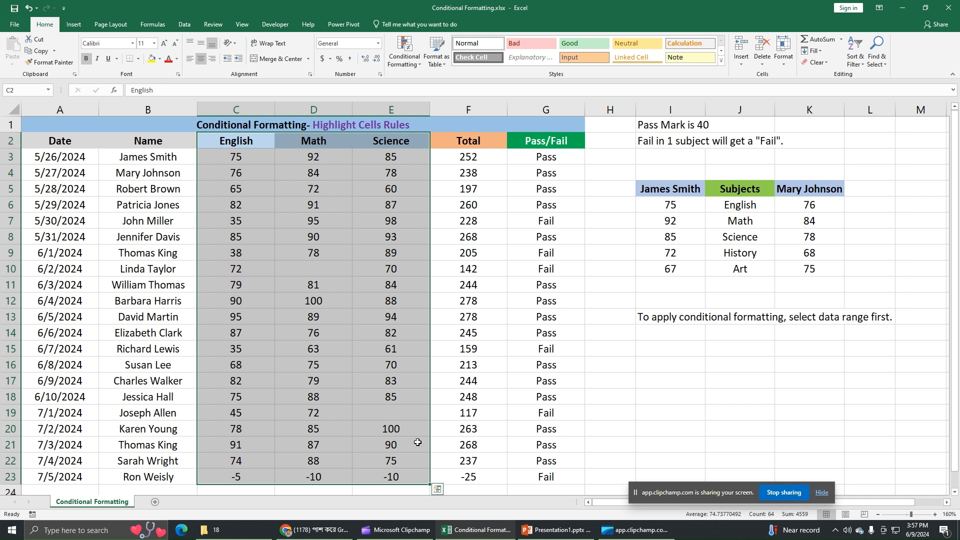
left_click(405, 55)
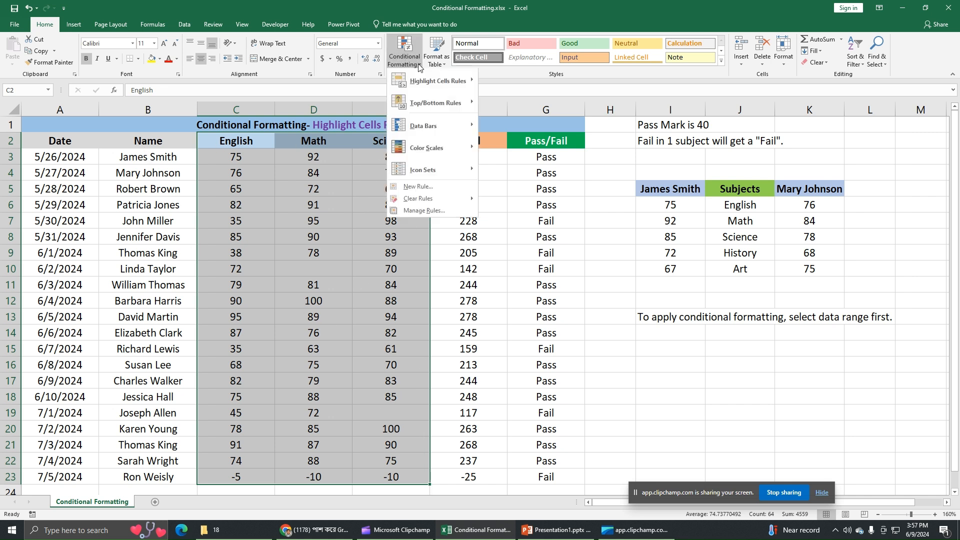
mouse_move(437, 80)
left_click(532, 227)
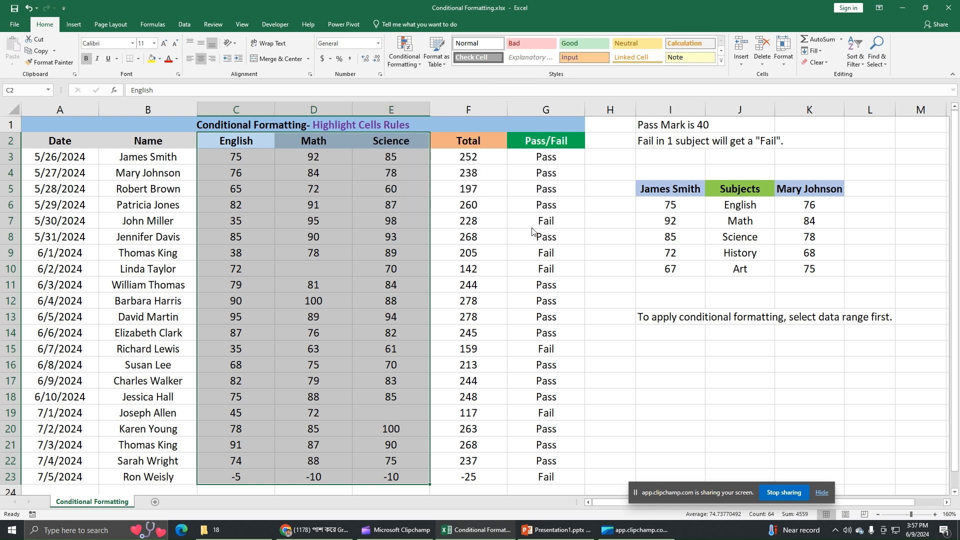
left_click(527, 331)
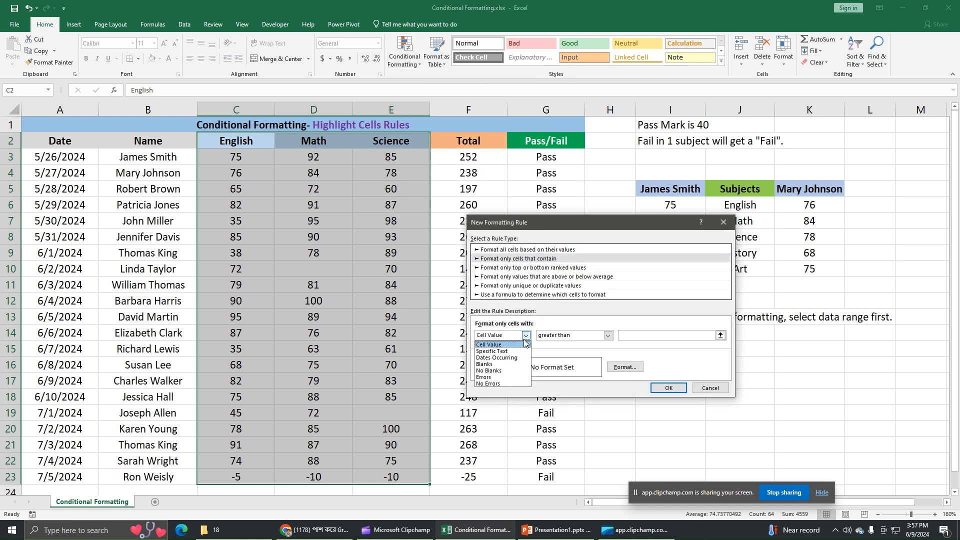
left_click(504, 367)
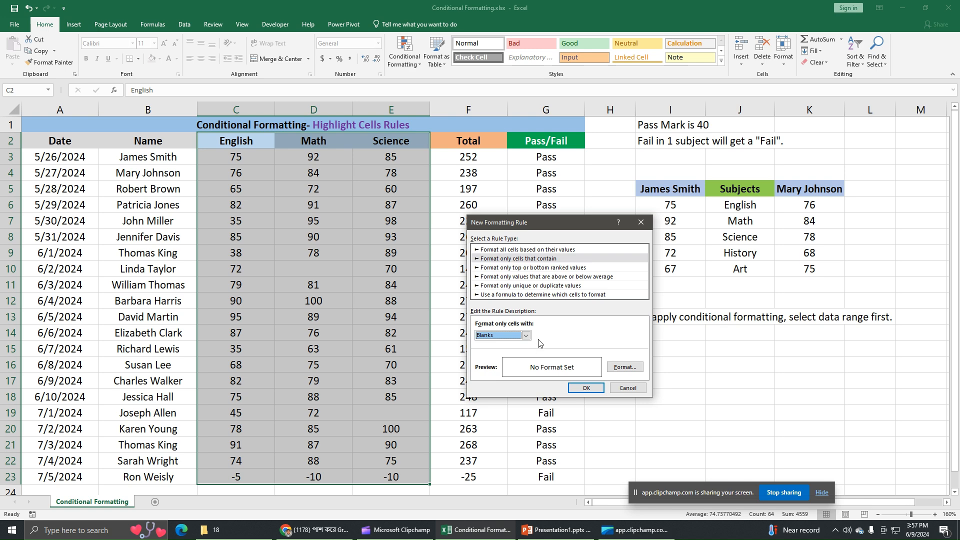
Give the blank-cell rule a red fill and apply it to the English, Math and Science columns
left_click(625, 367)
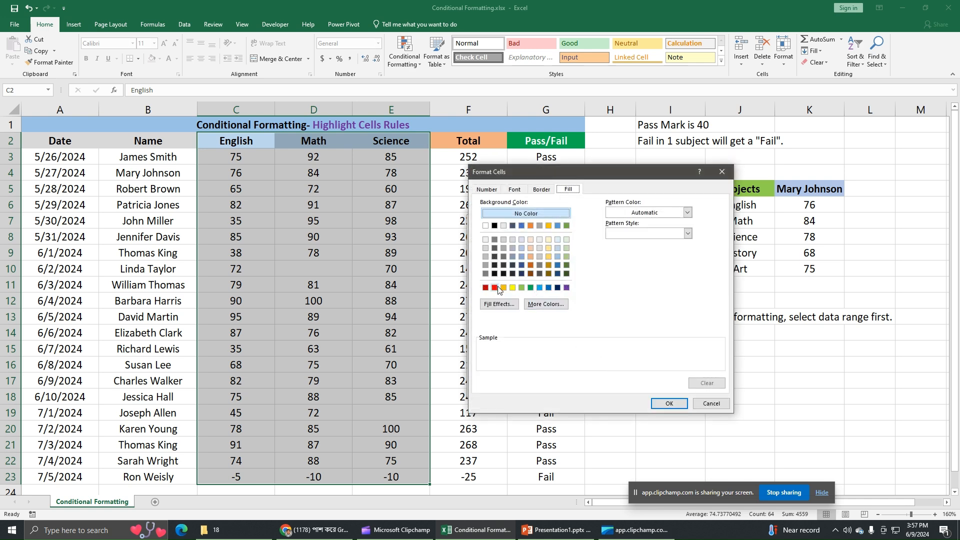
left_click(495, 288)
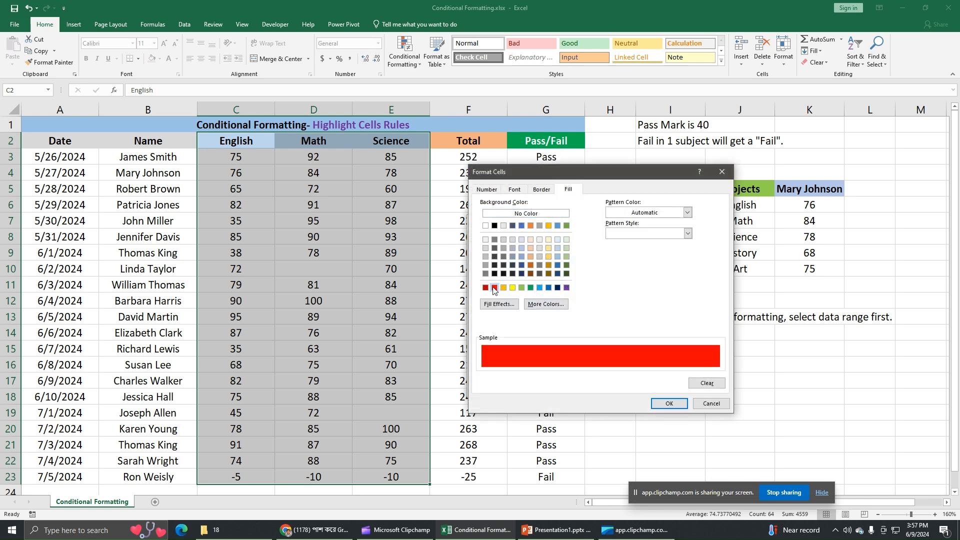
left_click(674, 404)
left_click(594, 388)
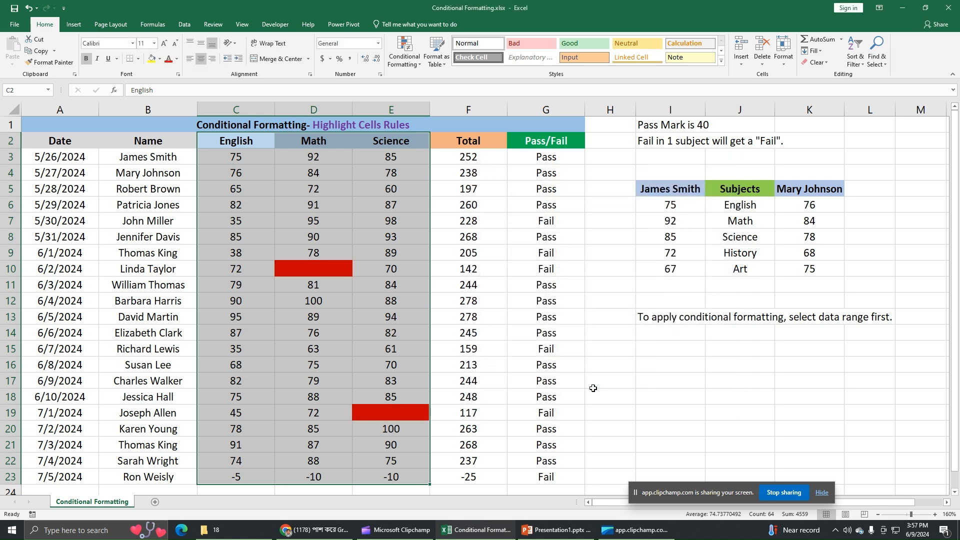
Inspect the empty cells D10 and E19, and undo and redo the blank-cell highlighting
left_click(328, 268)
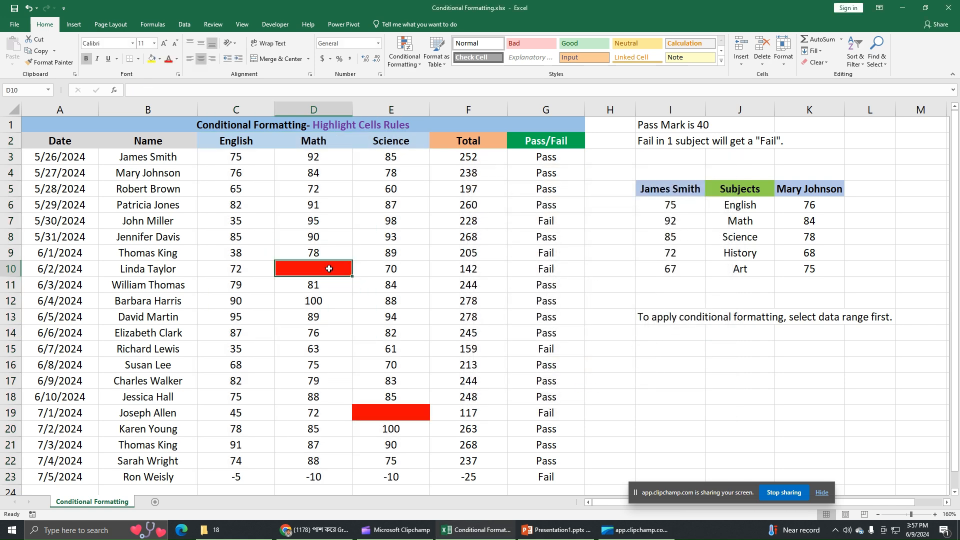
left_click(405, 412)
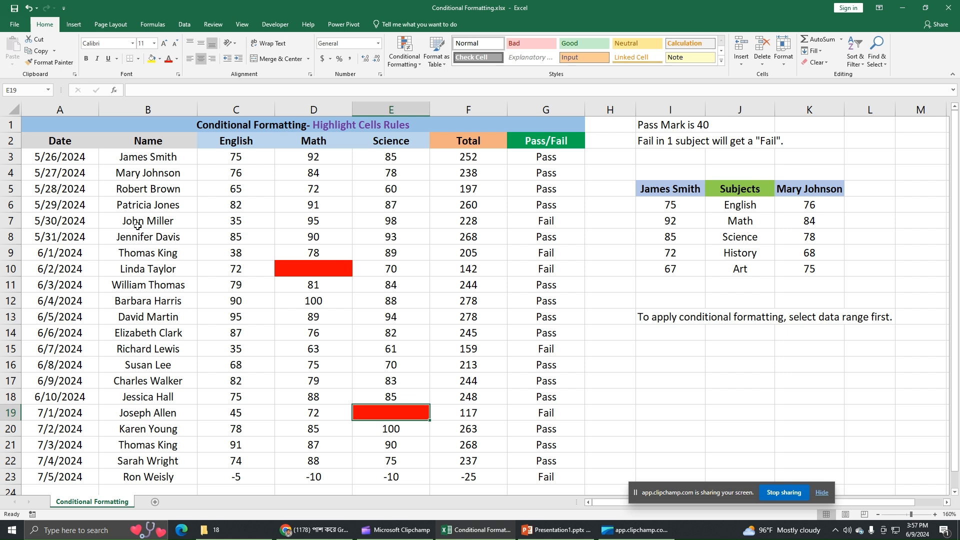
left_click(310, 275)
left_click(425, 414)
left_click(31, 8)
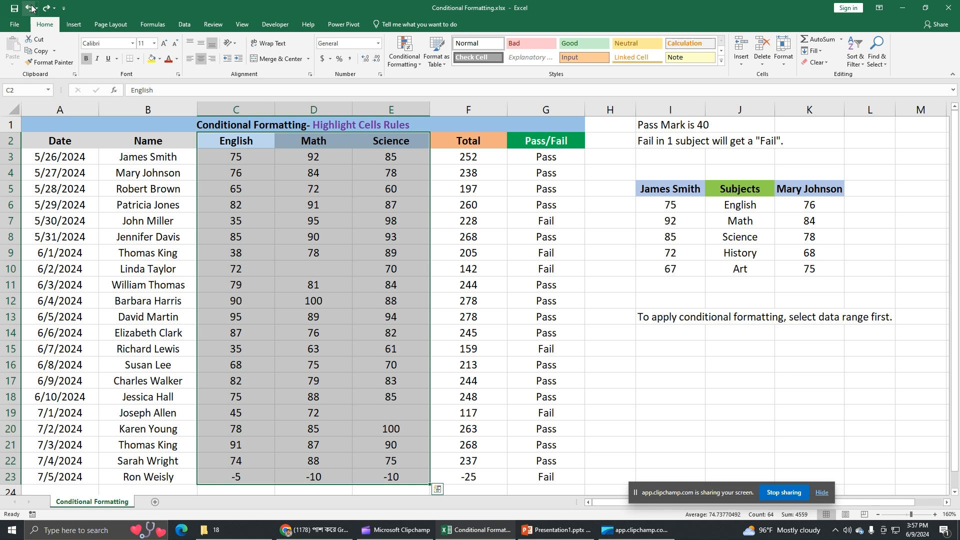
left_click(46, 8)
left_click(730, 402)
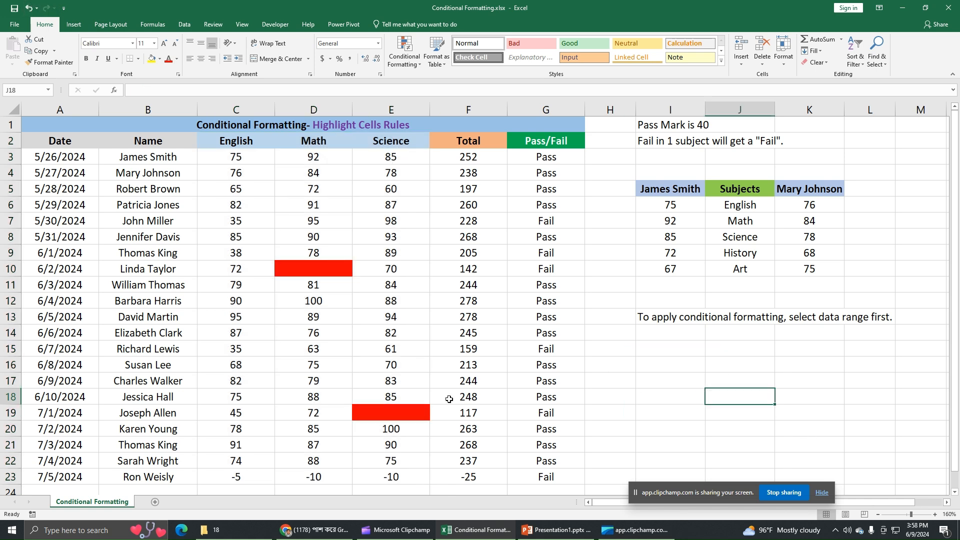
Create another conditional formatting rule on C2:E23 that formats only cells with no blanks
left_click_drag(244, 145, 392, 477)
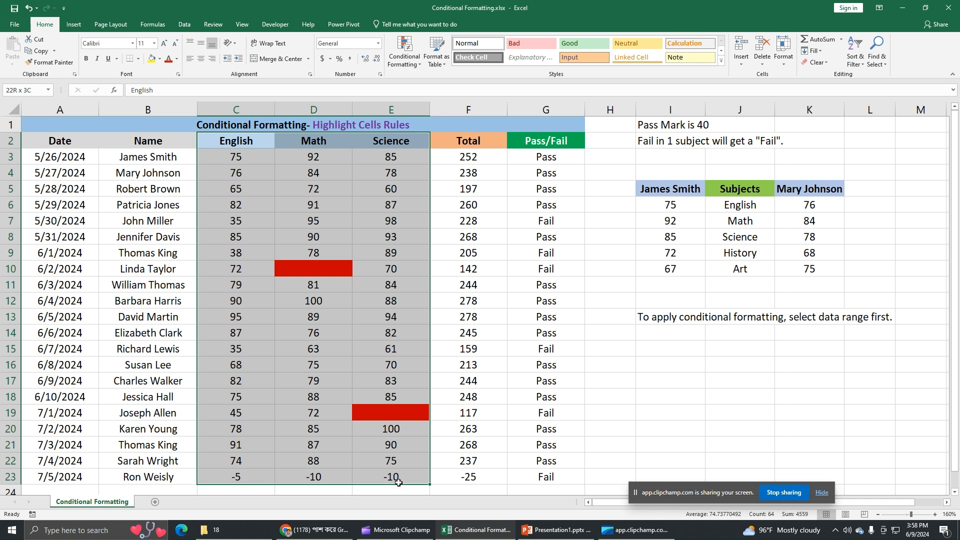
left_click(410, 65)
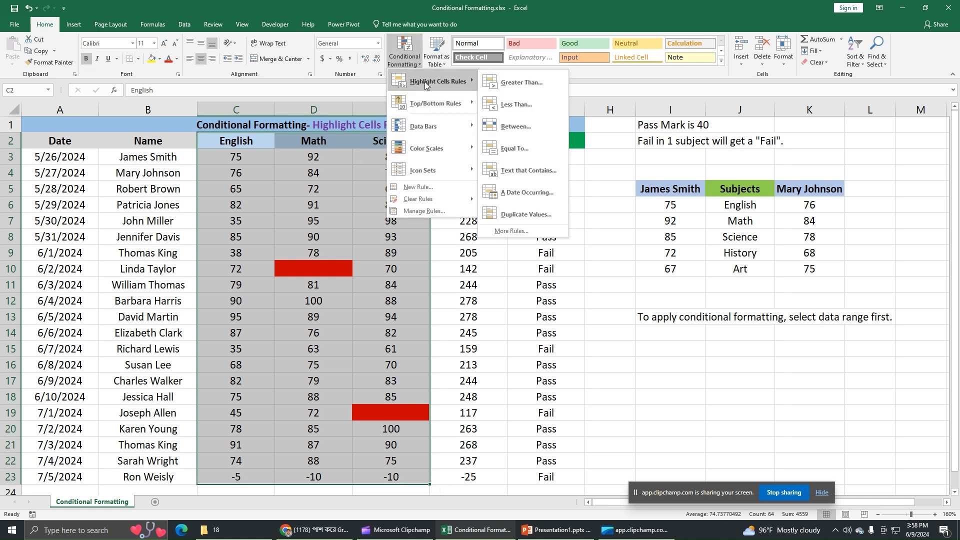
left_click(513, 236)
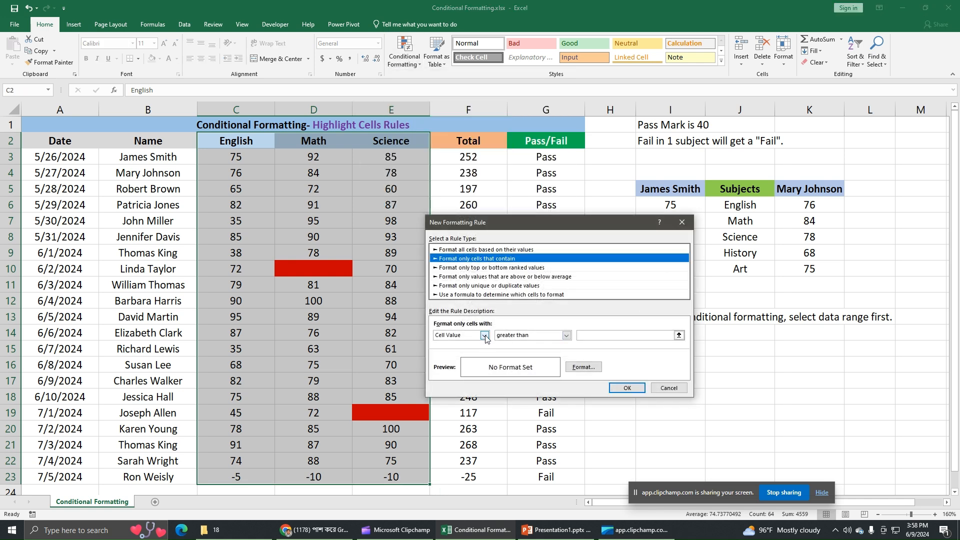
left_click(484, 335)
left_click(467, 371)
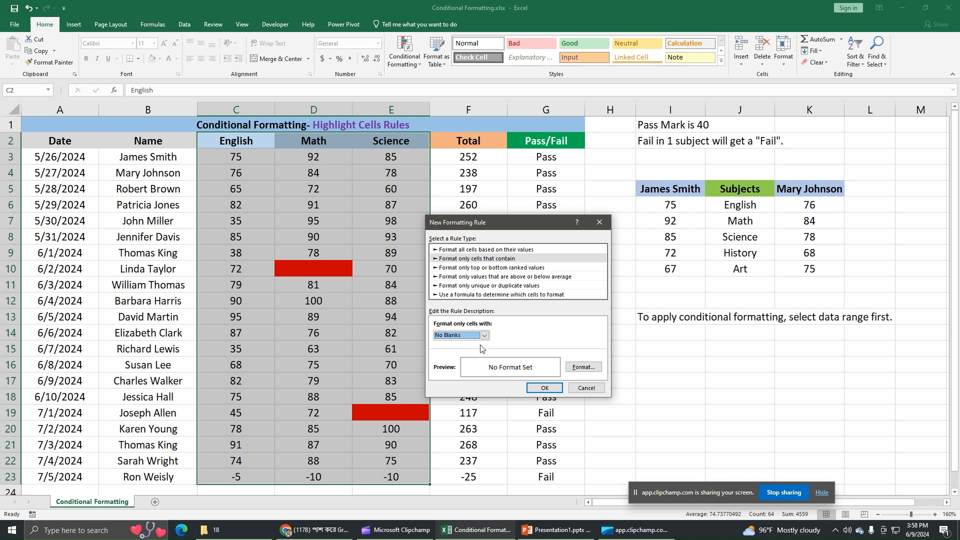
Give the no-blanks rule a light green fill and apply it to the English, Math and Science columns
left_click(584, 367)
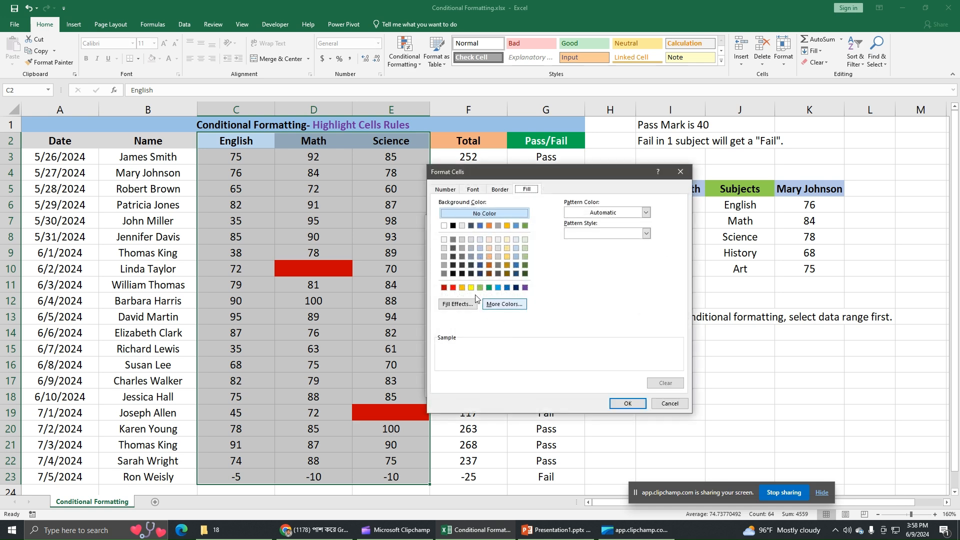
left_click(479, 287)
left_click(631, 404)
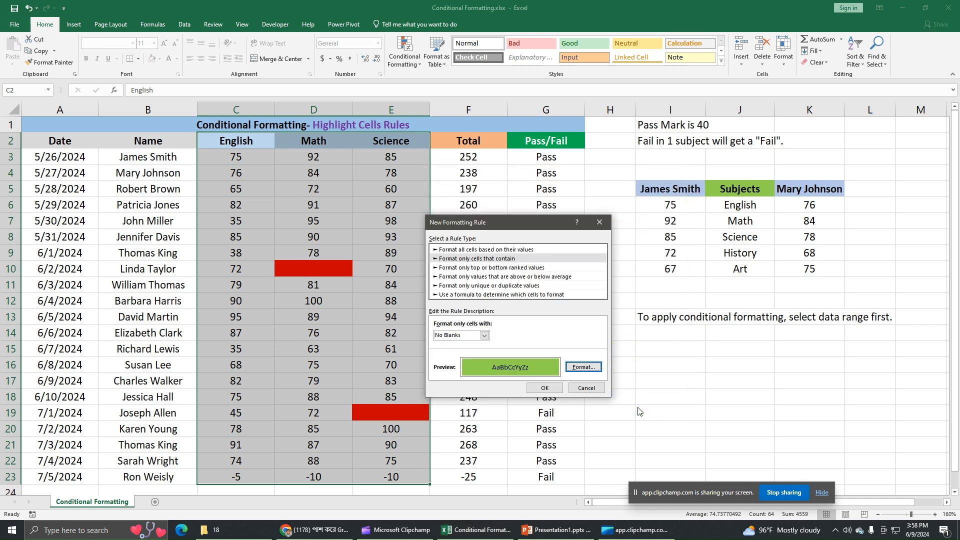
left_click(539, 388)
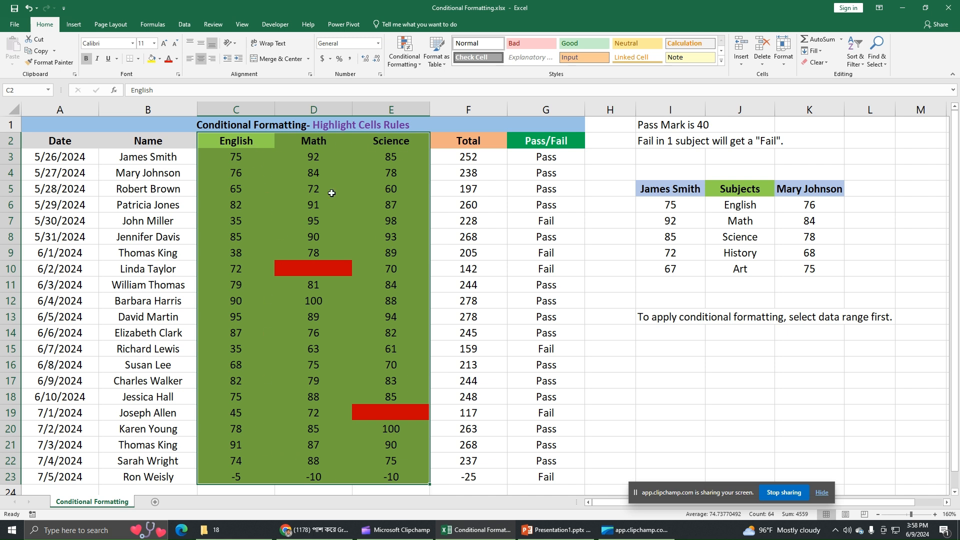
Undo both blank-related highlight rules and the clearing of the scores in D10 and E19
left_click(28, 9)
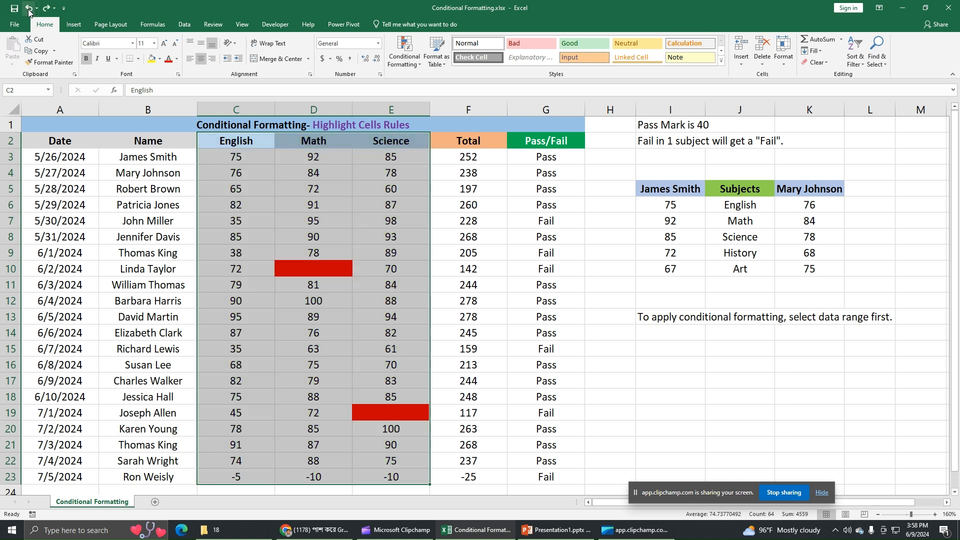
left_click(28, 10)
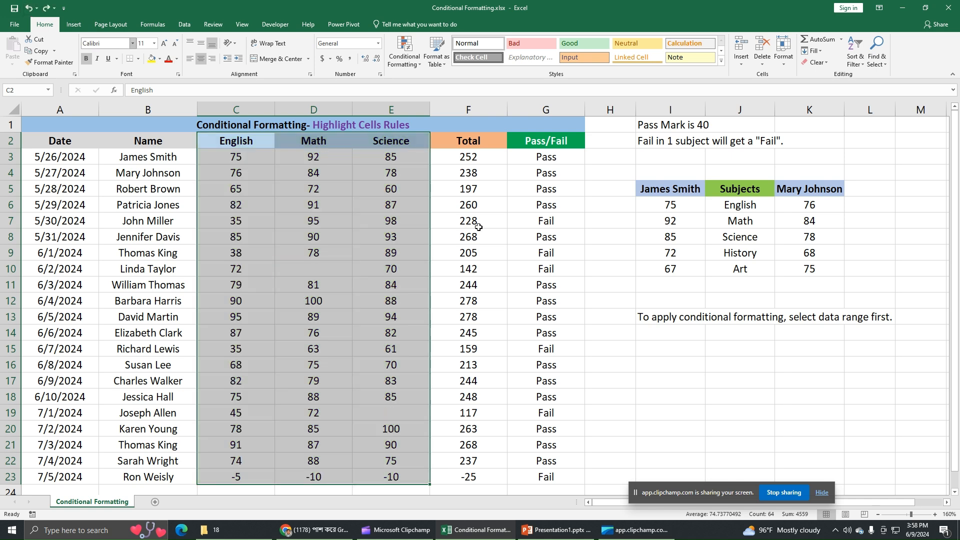
left_click(28, 11)
left_click(29, 11)
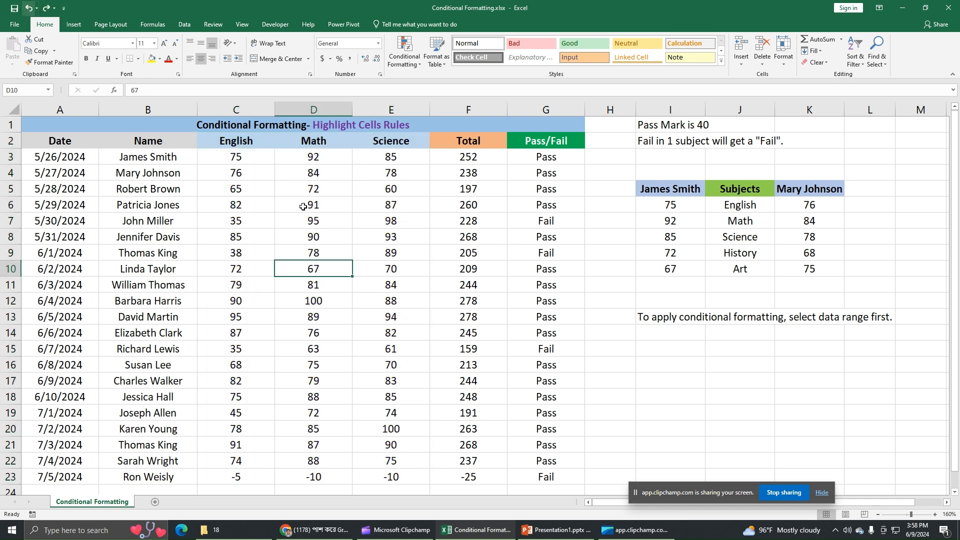
left_click(716, 399)
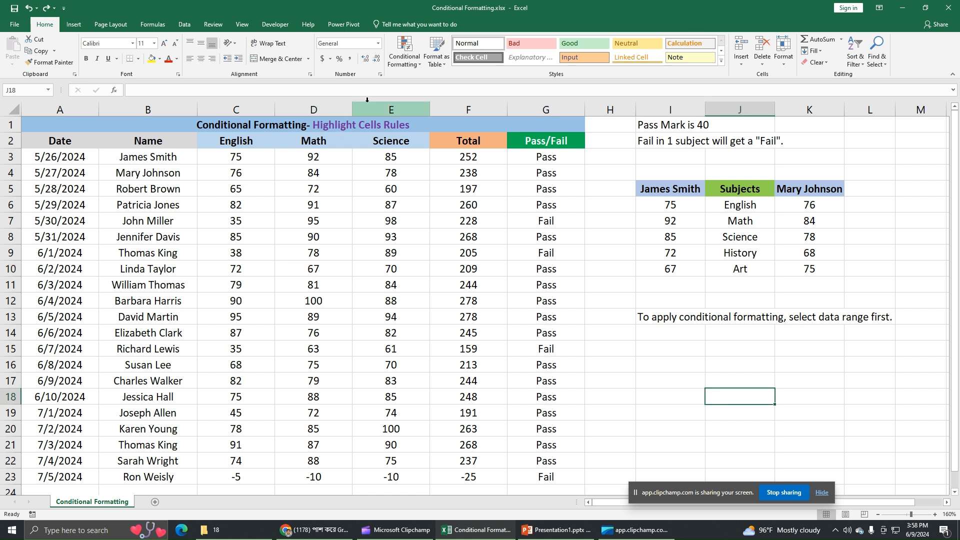
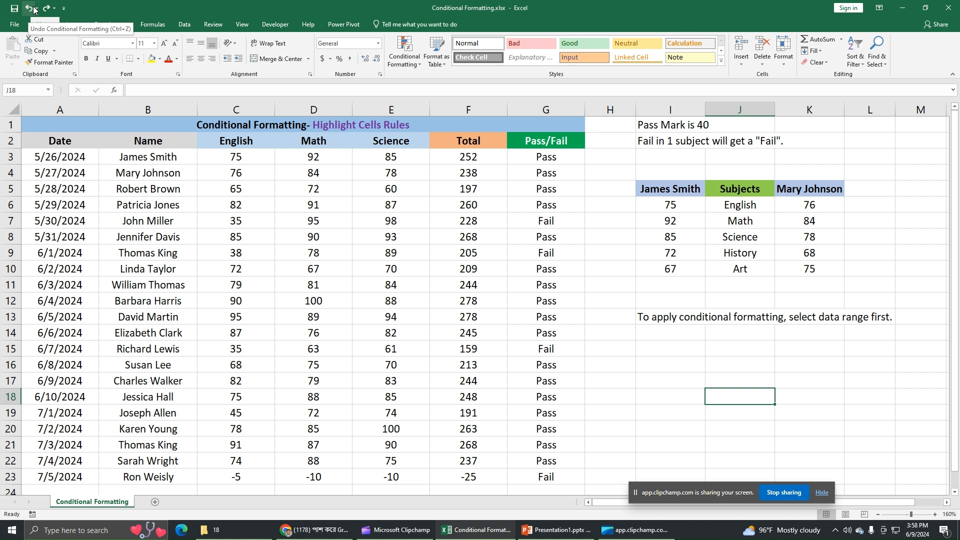
left_click(405, 53)
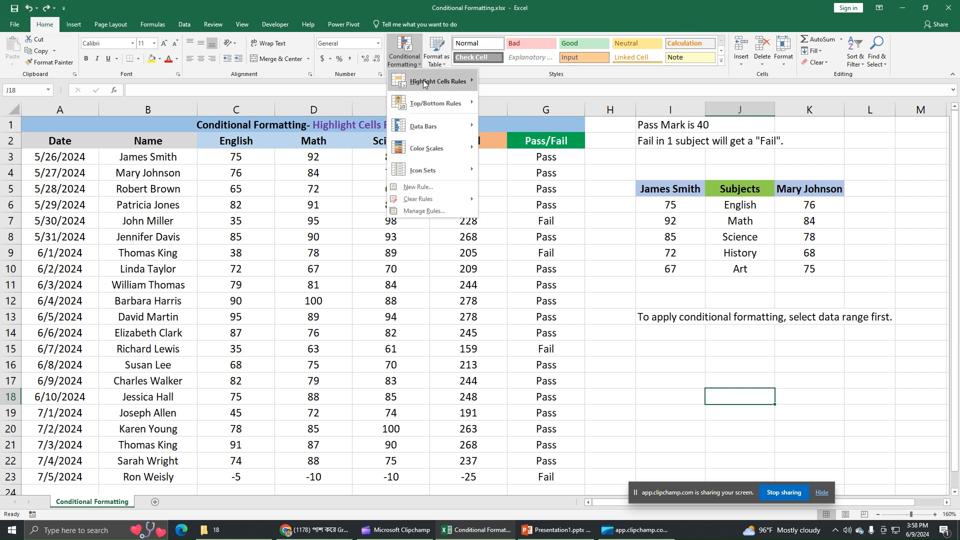
mouse_move(423, 83)
left_click(530, 233)
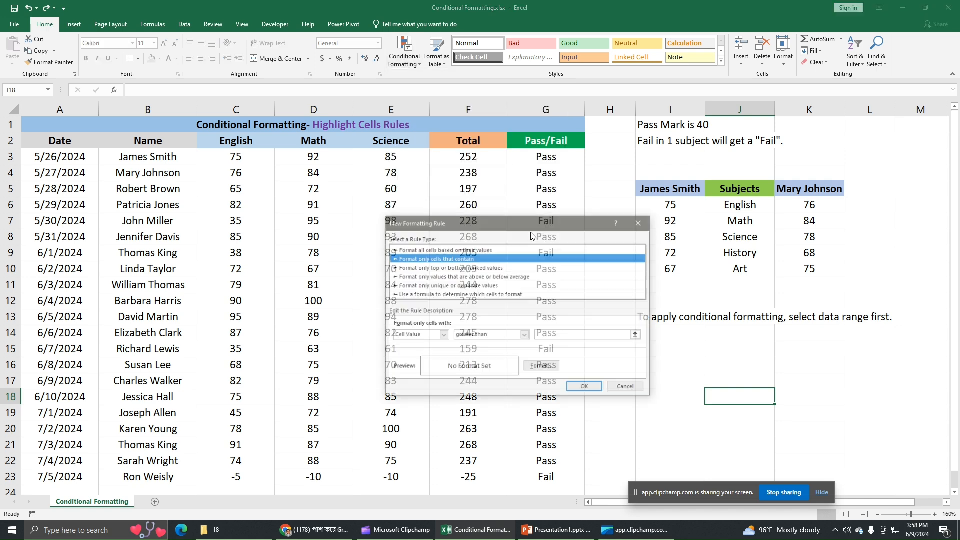
left_click(444, 335)
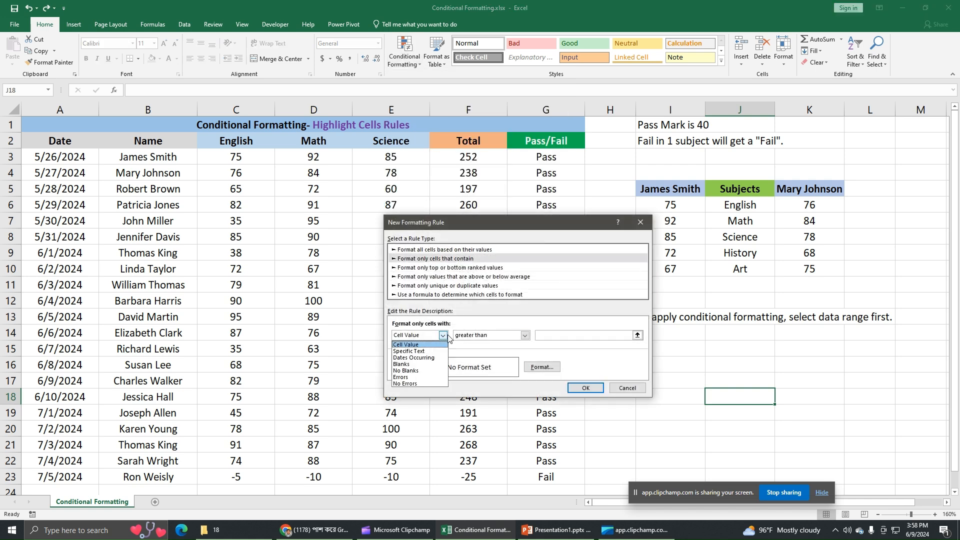
left_click(643, 224)
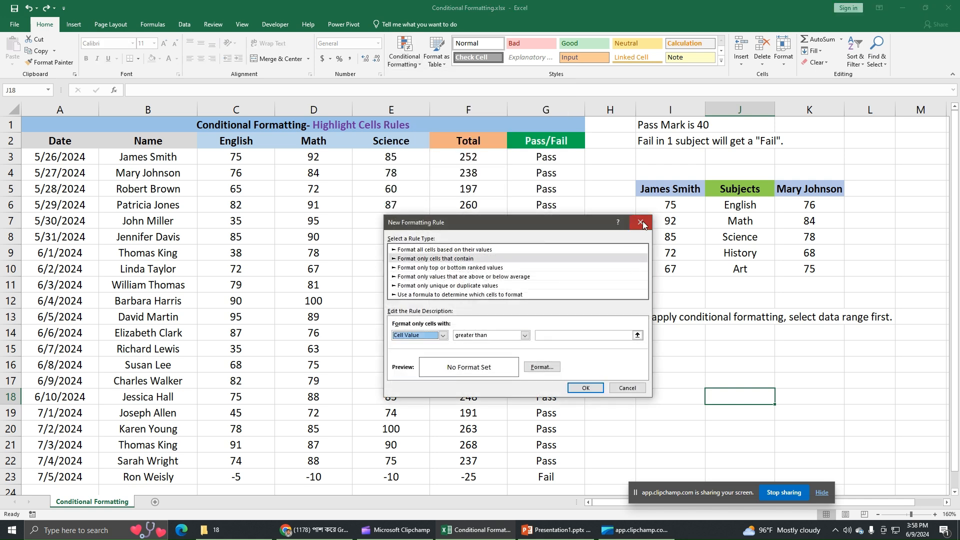
left_click(642, 223)
Append a division by zero to the total formula in F11, making it =SUM(C11:E11)/0
left_click(459, 285)
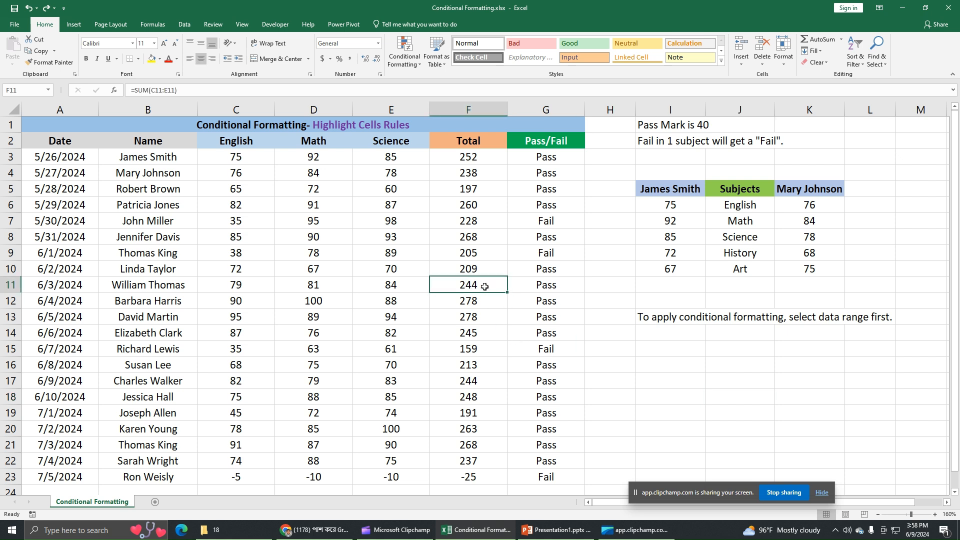
left_click(188, 92)
type("/0")
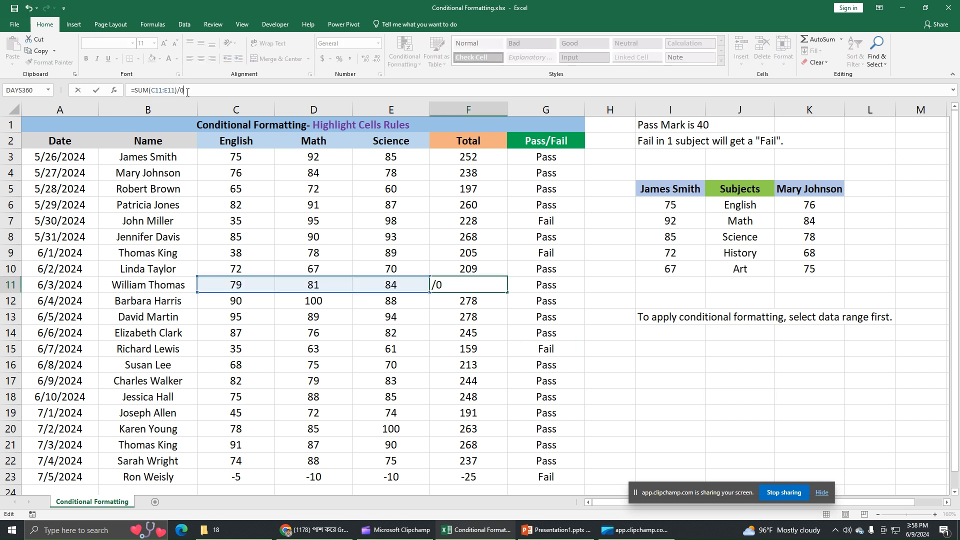
key("Return")
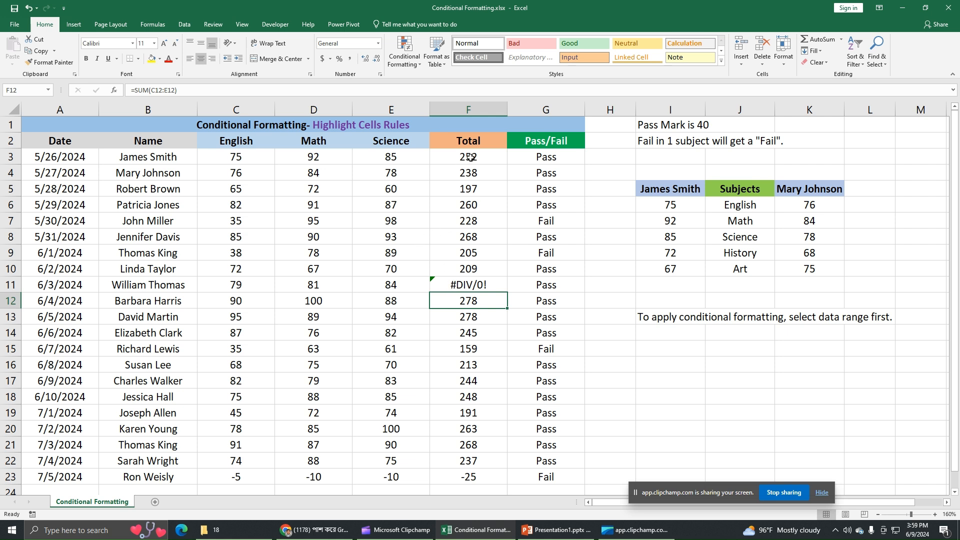
Create a conditional formatting rule on the totals in F3:F23 that fills only cells with errors in red
left_click_drag(471, 157, 470, 477)
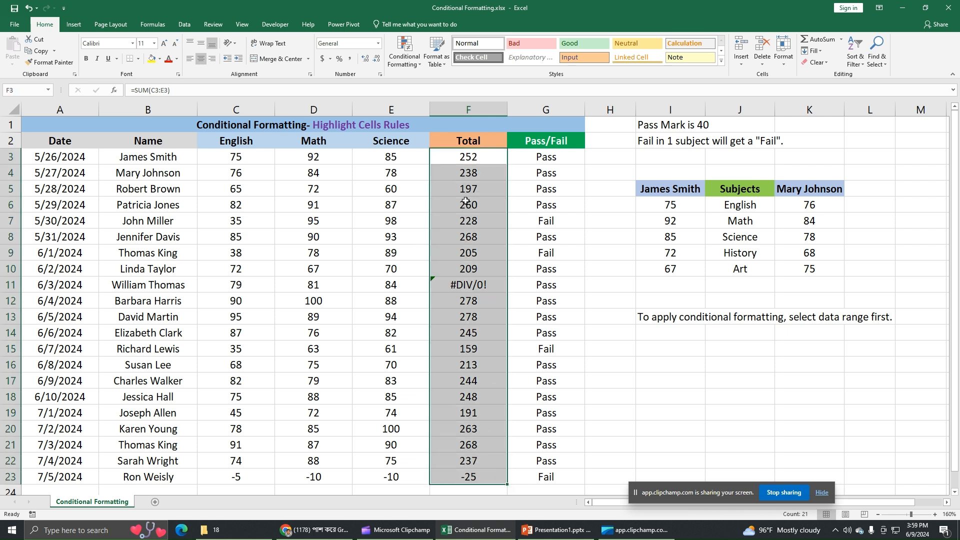
left_click(401, 64)
mouse_move(426, 79)
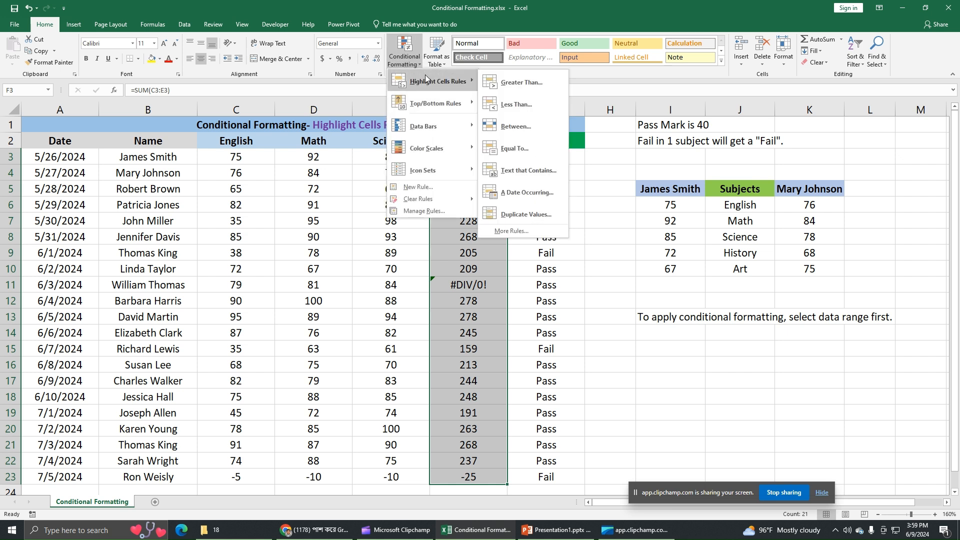
left_click(545, 232)
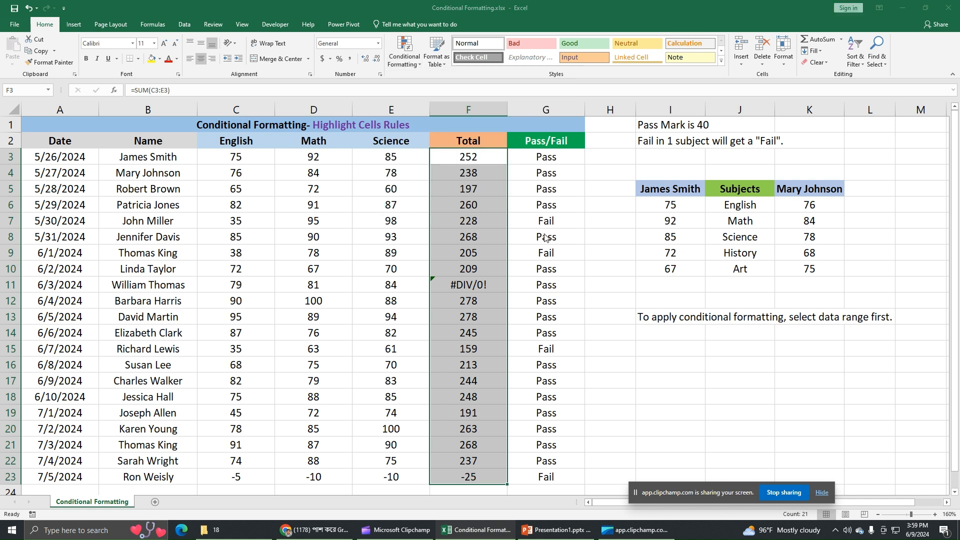
left_click(443, 335)
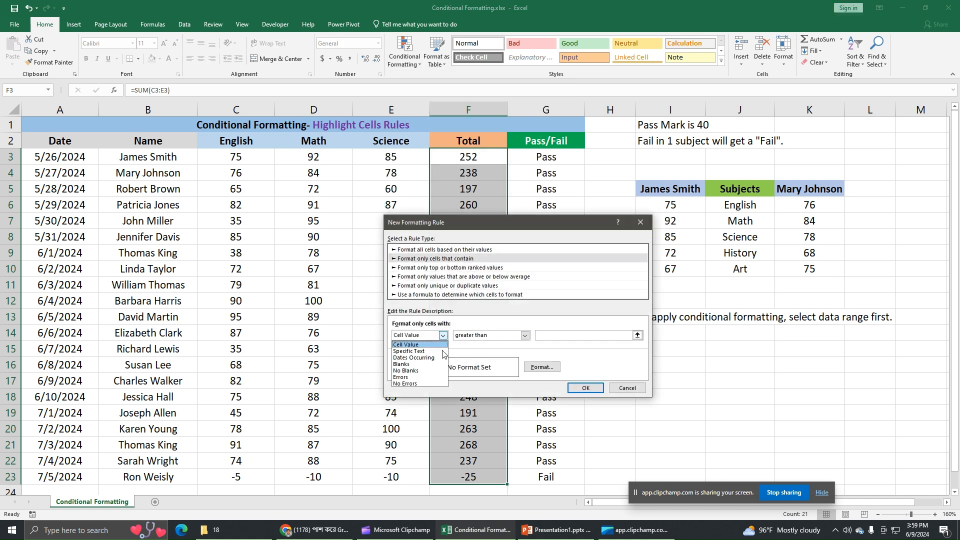
left_click(430, 377)
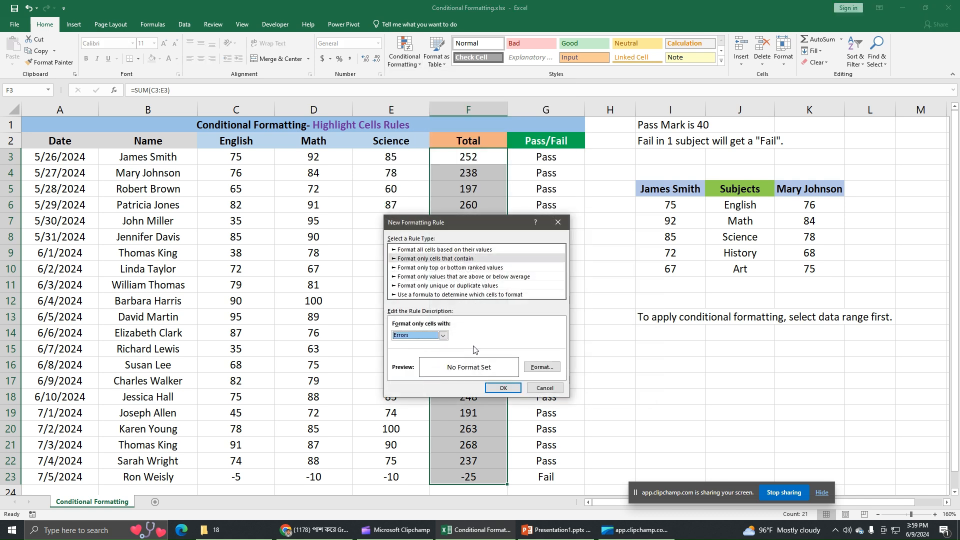
left_click(542, 366)
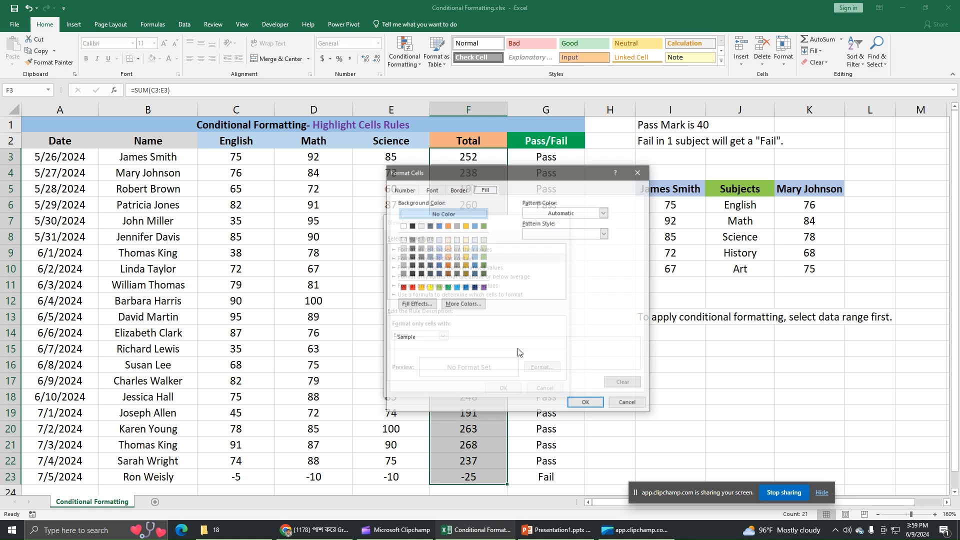
left_click(411, 287)
left_click(586, 404)
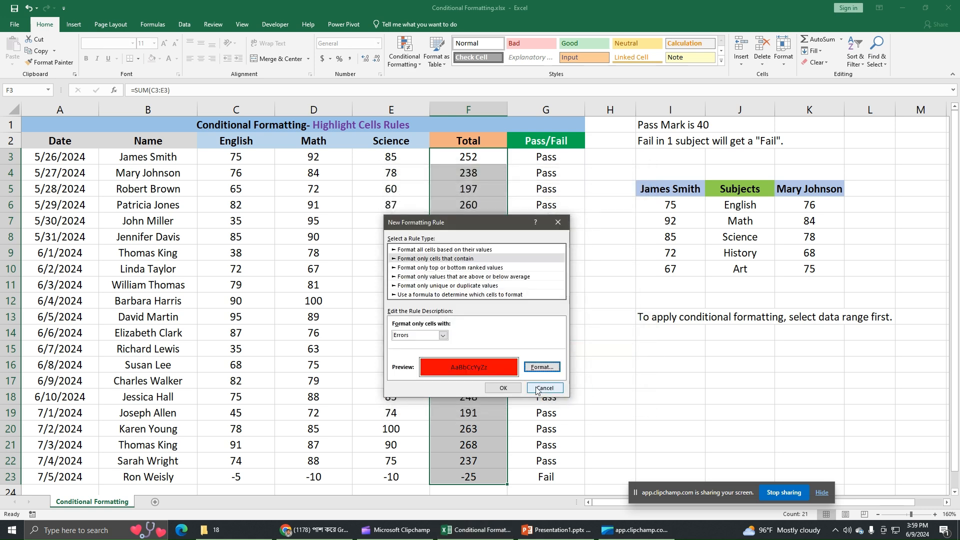
left_click(508, 388)
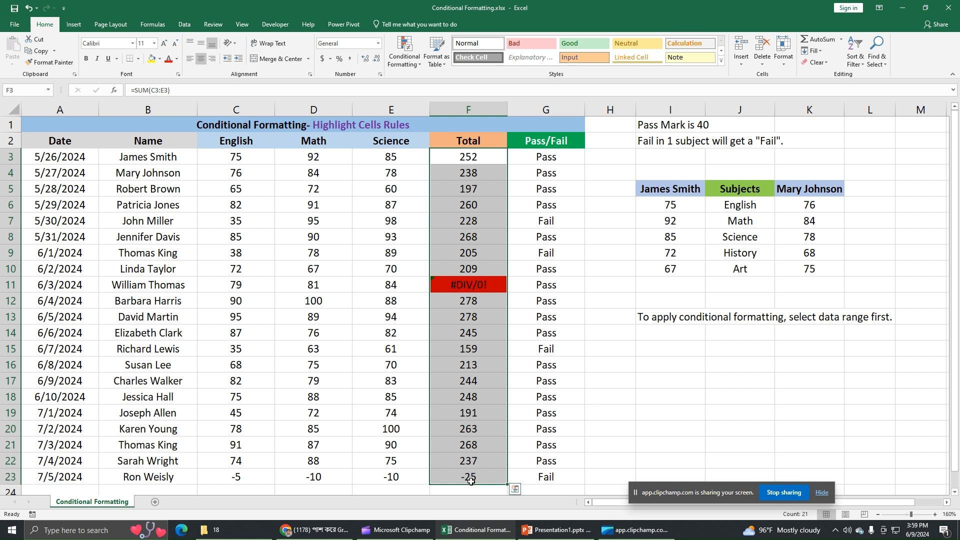
Add another rule to the totals in F3:F23 that fills only cells with no errors in light green
left_click(405, 56)
mouse_move(427, 73)
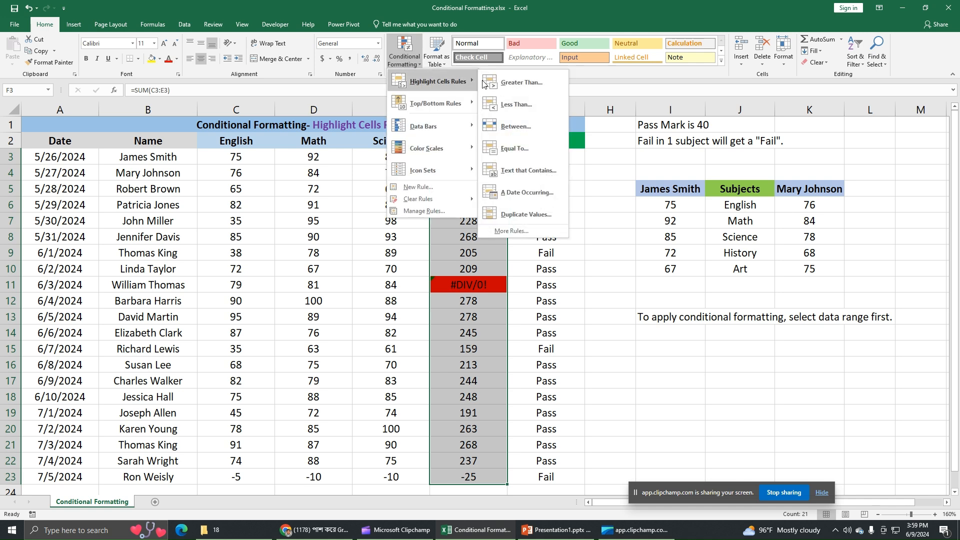
left_click(528, 230)
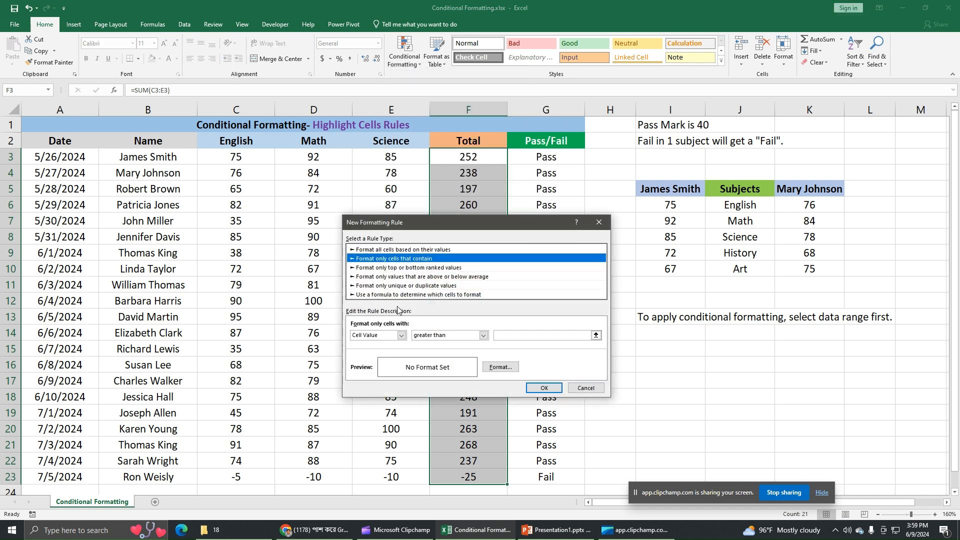
left_click(401, 335)
left_click(377, 384)
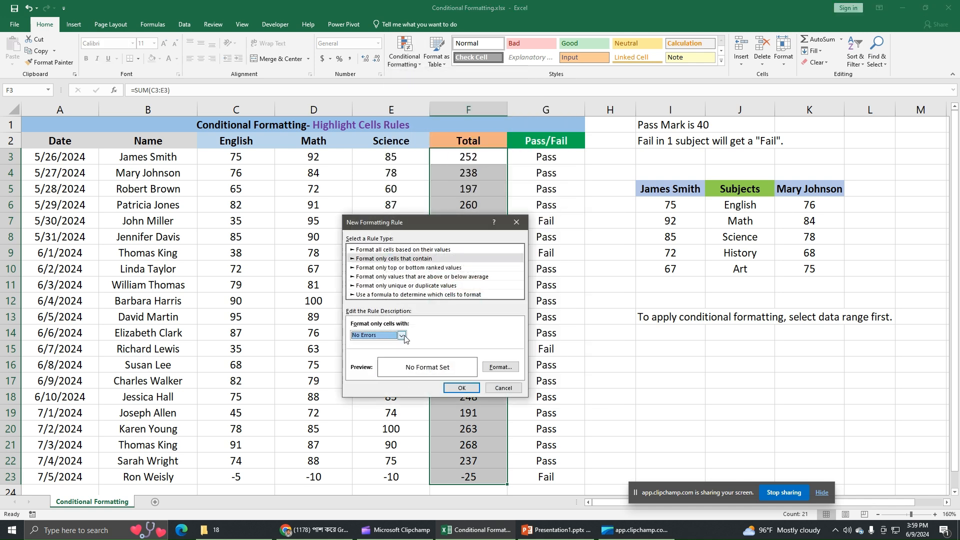
left_click(500, 367)
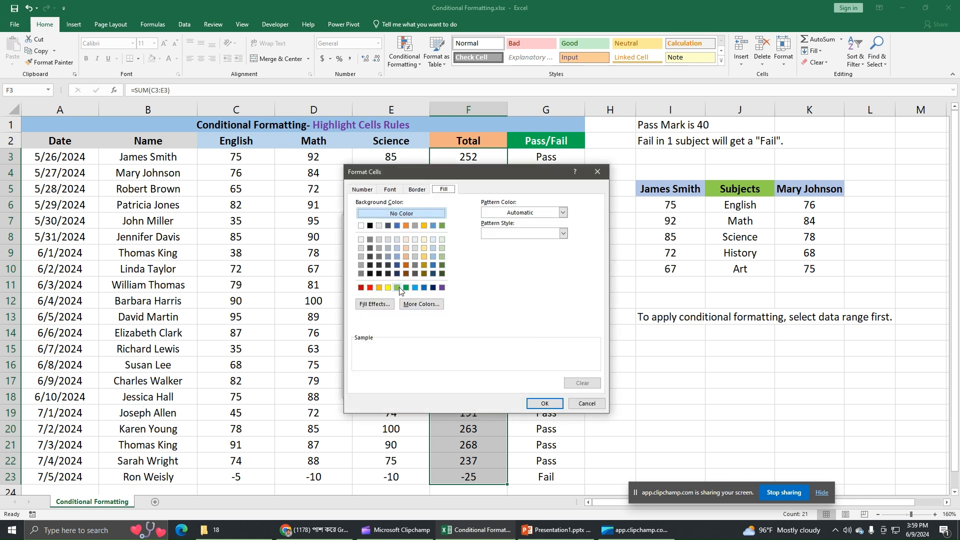
left_click(398, 288)
left_click(544, 403)
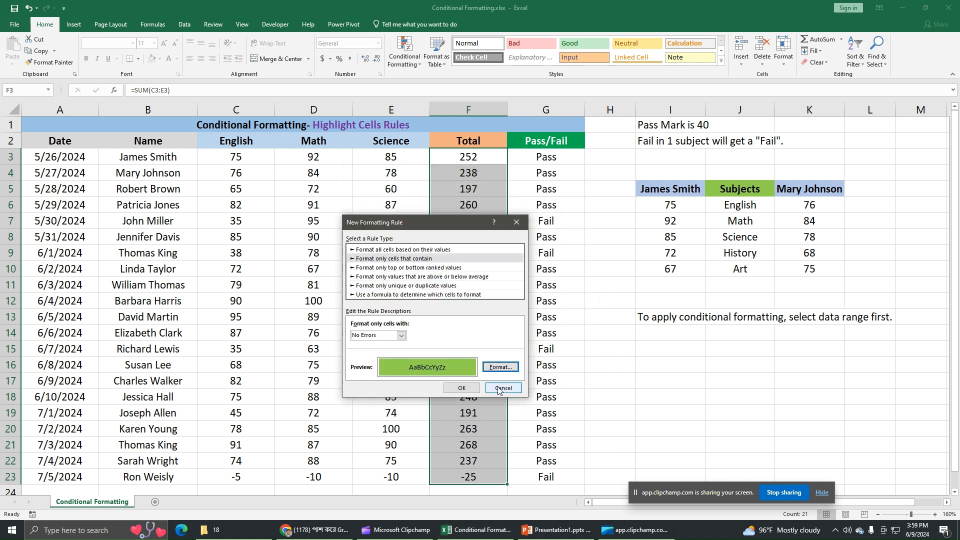
left_click(461, 388)
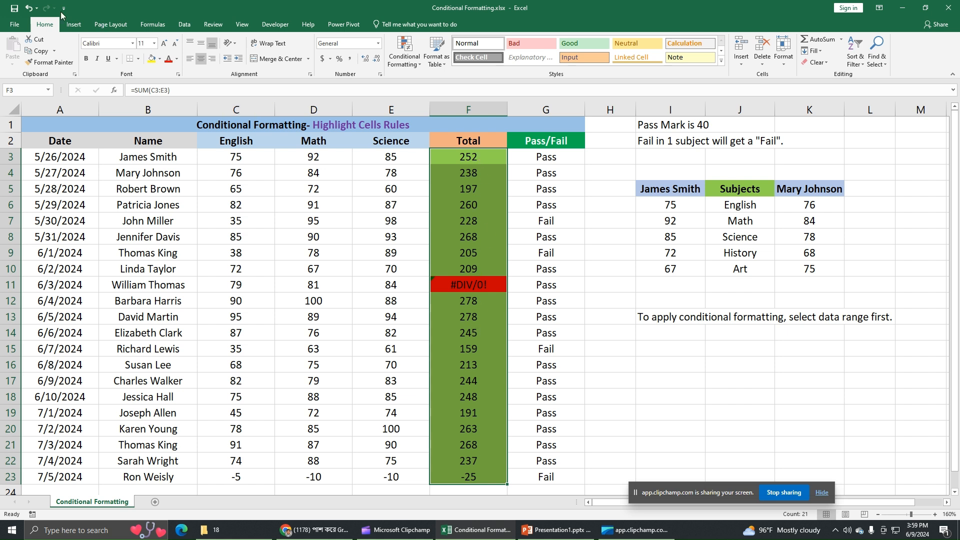
Undo both error-related highlight rules and the division by zero in the F11 total formula
left_click(28, 9)
left_click(28, 9)
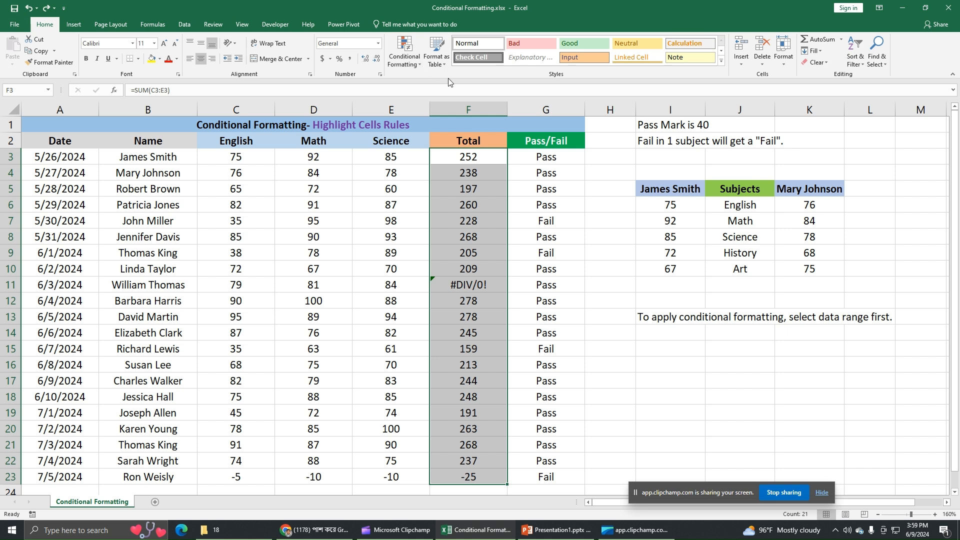
left_click(28, 9)
left_click(596, 313)
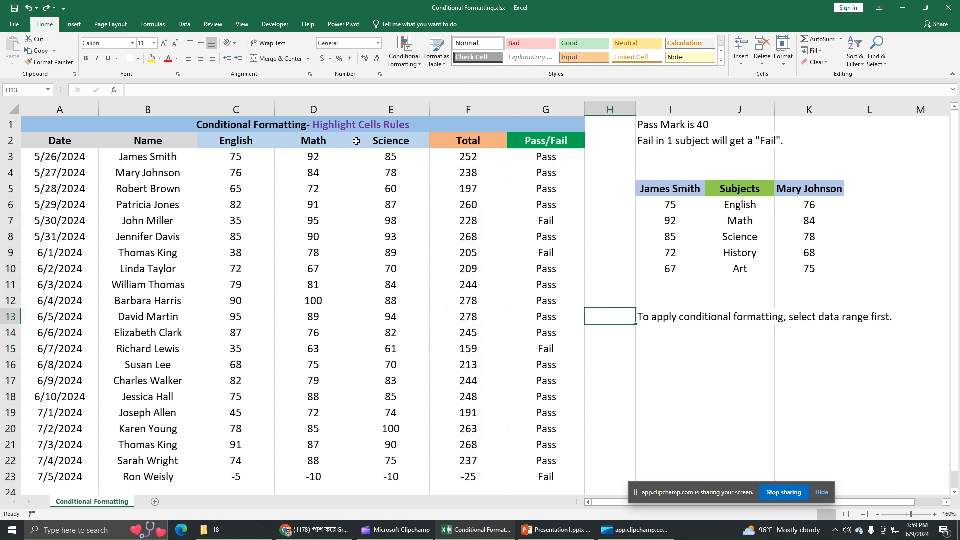
left_click(406, 65)
mouse_move(448, 83)
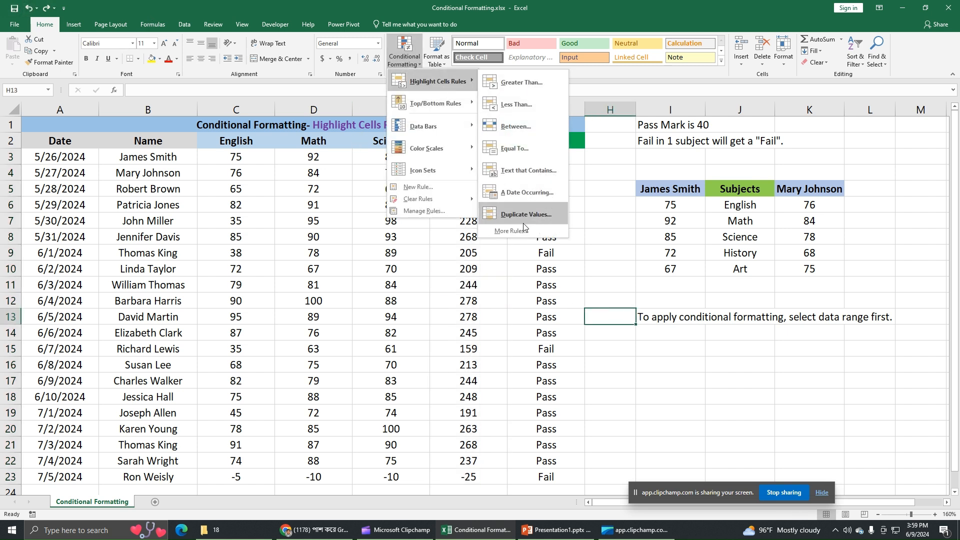
left_click(505, 230)
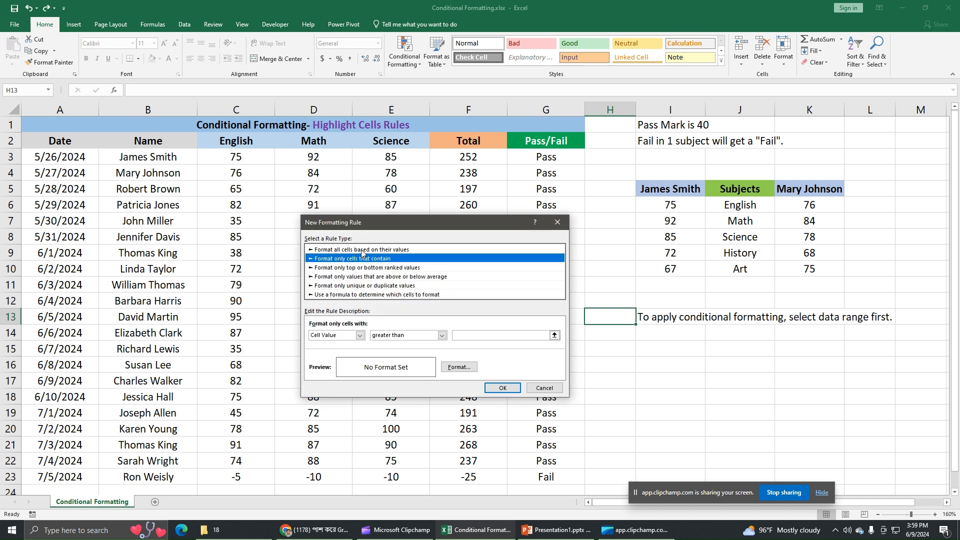
left_click(360, 268)
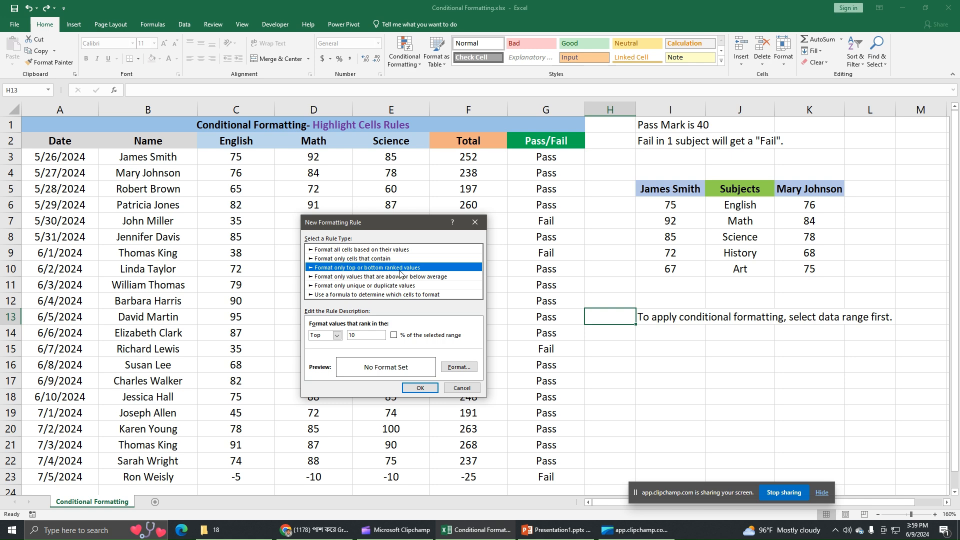
left_click(475, 222)
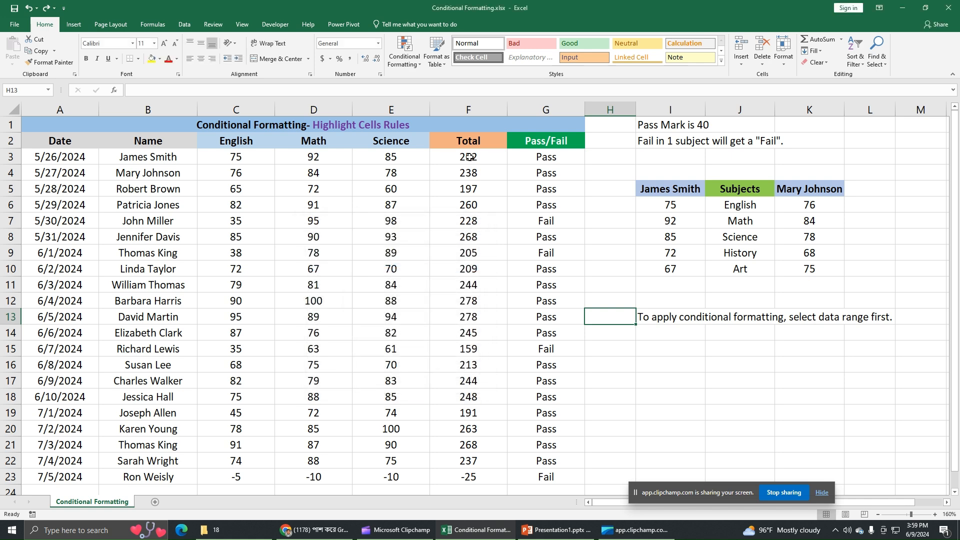
Create a new formatting rule on the totals in F3:F23 for top-ranked values, with the rank set to Top 5
left_click_drag(470, 157, 468, 476)
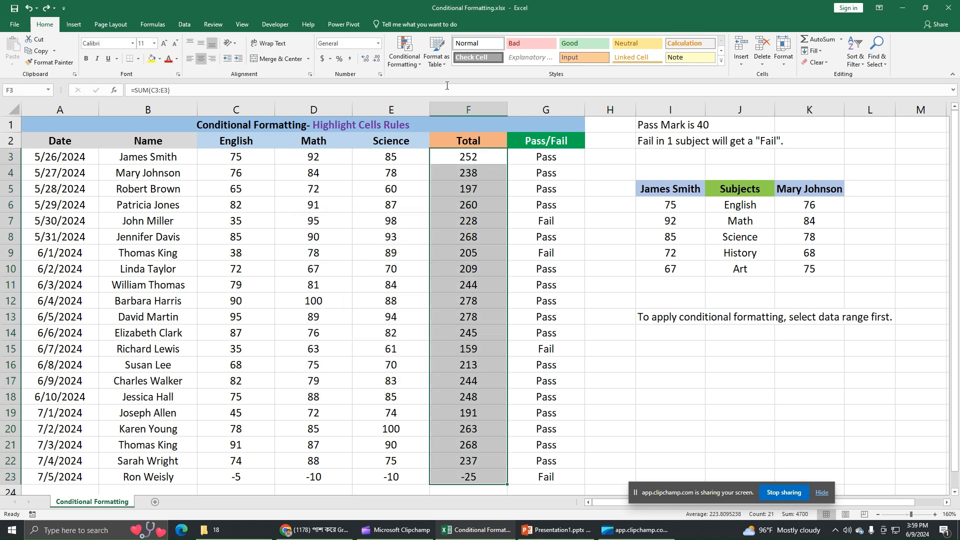
left_click(406, 65)
mouse_move(421, 82)
left_click(511, 230)
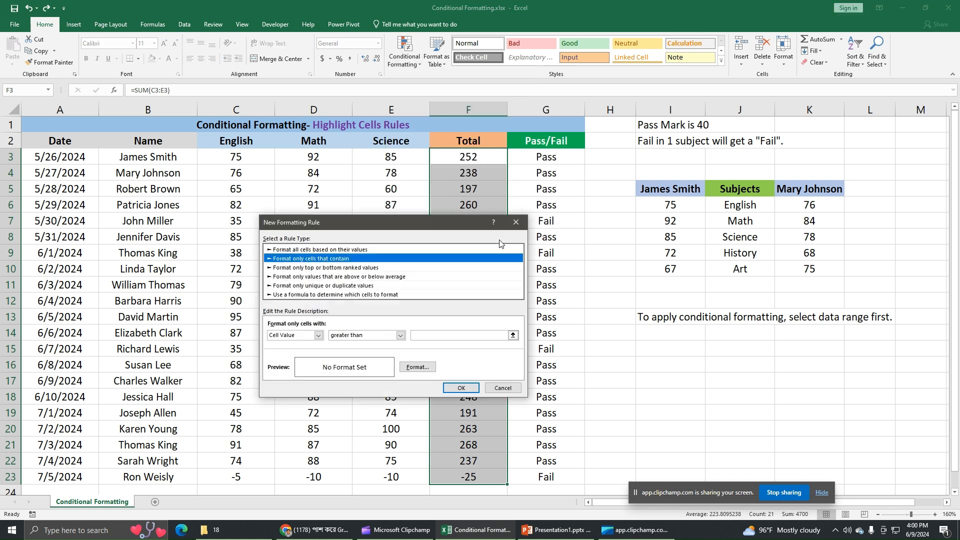
left_click(339, 269)
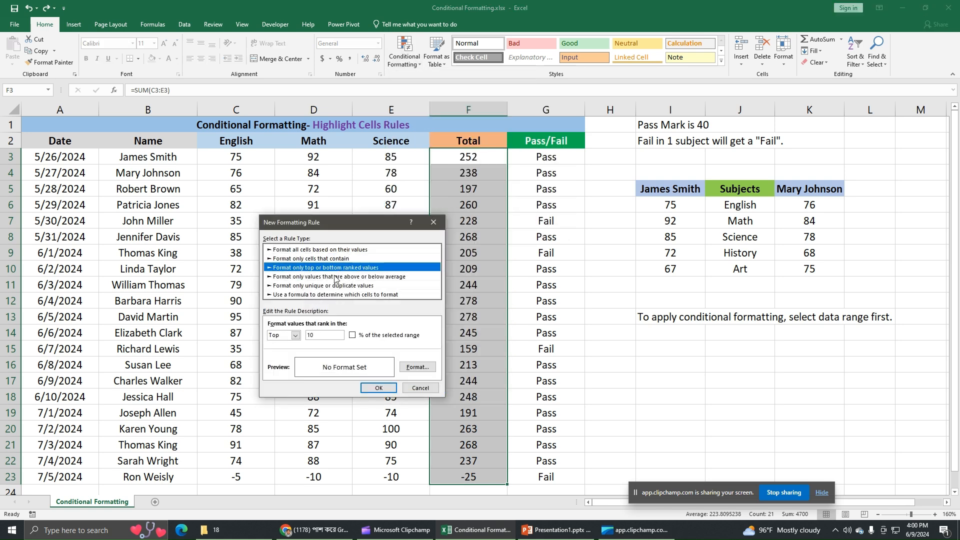
left_click(296, 335)
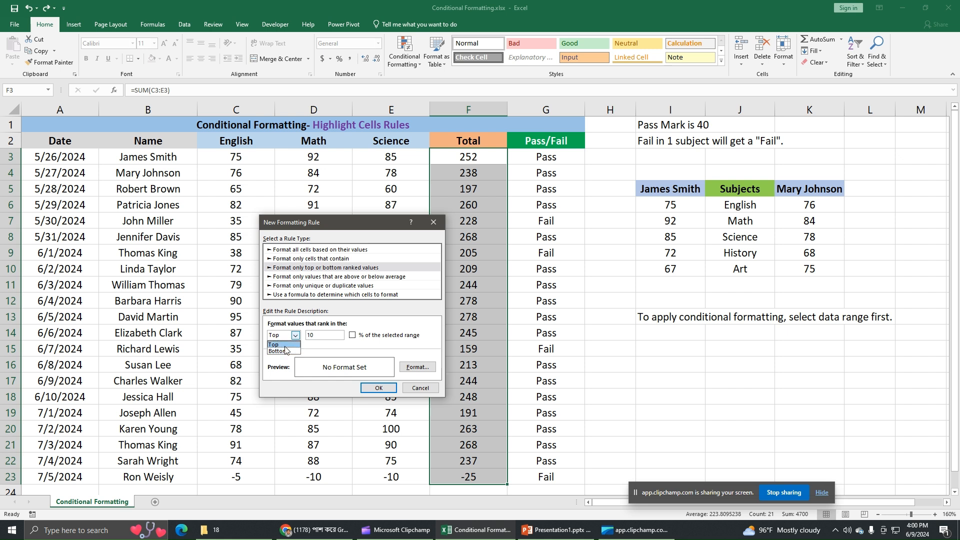
left_click(288, 346)
key("Tab")
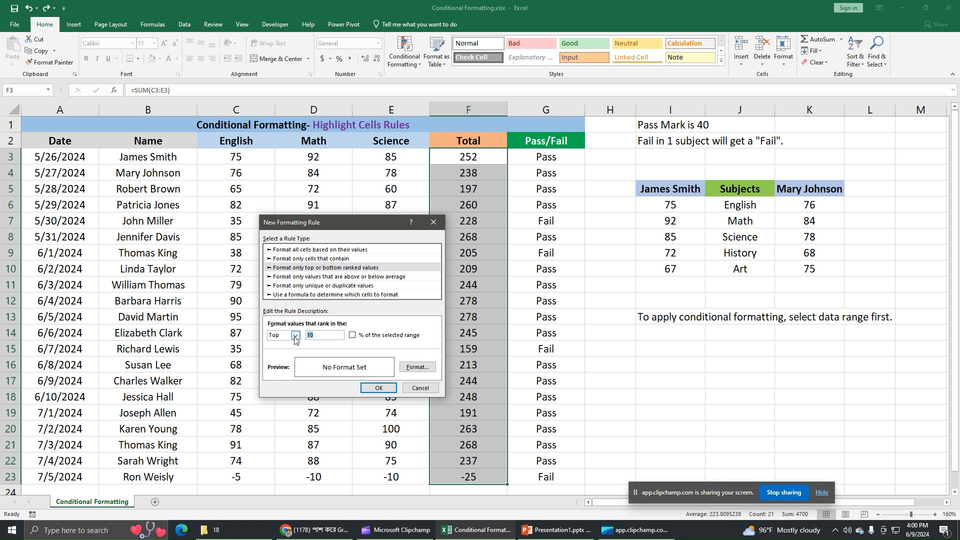
type("5")
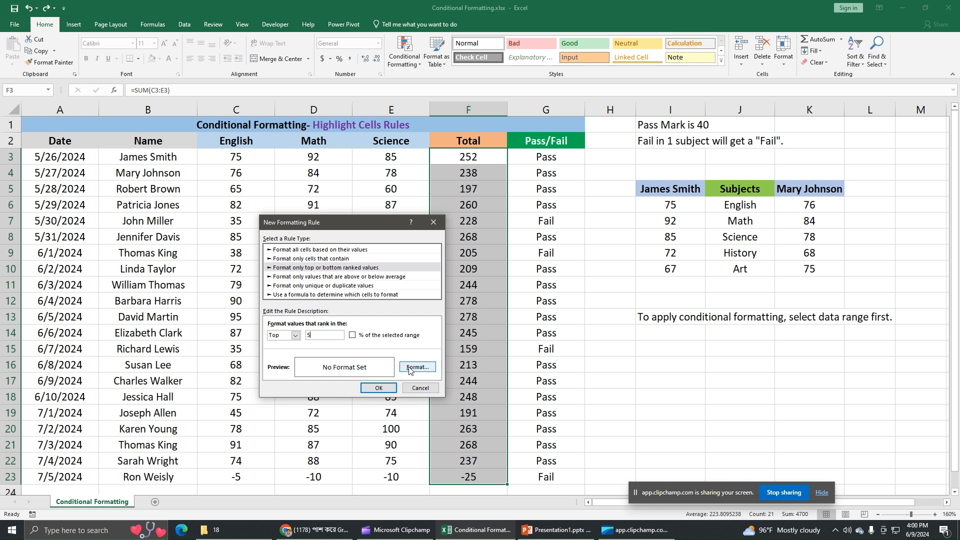
Give the top 5 rule a light green fill and apply it to the Total column
left_click(418, 367)
left_click(314, 288)
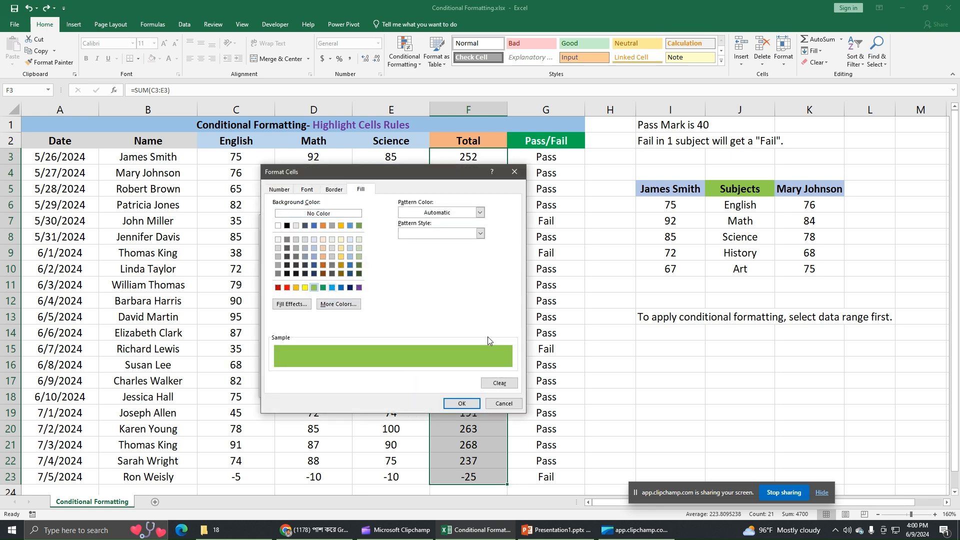
left_click(461, 403)
left_click(379, 388)
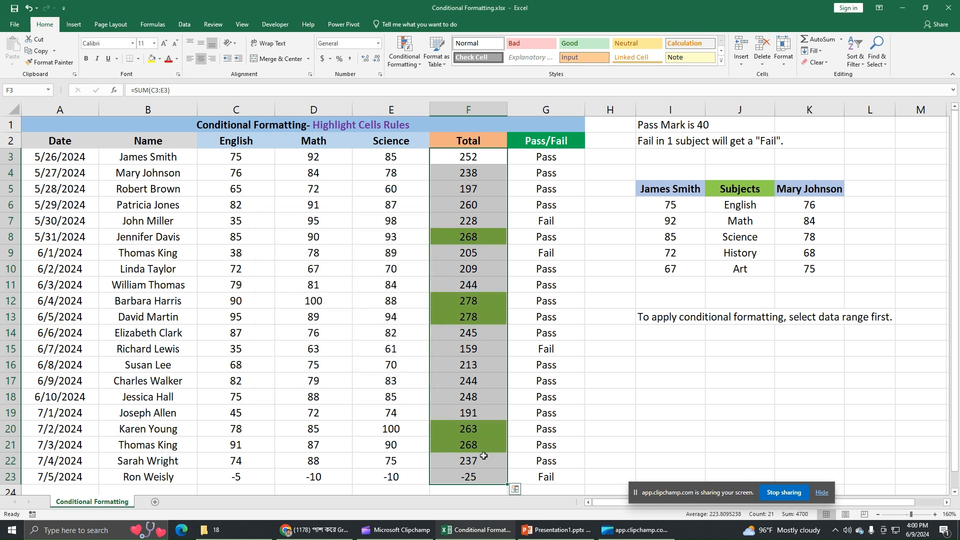
Create another ranked-values rule on the Total column, with the rank set to Bottom 5
left_click(410, 65)
mouse_move(433, 77)
left_click(509, 230)
left_click(281, 269)
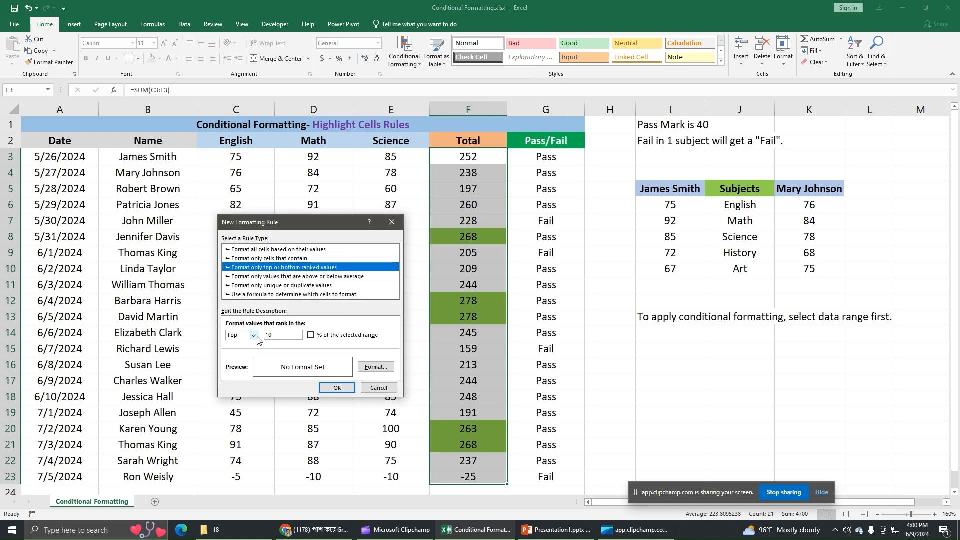
left_click(254, 335)
left_click(247, 351)
key("Tab")
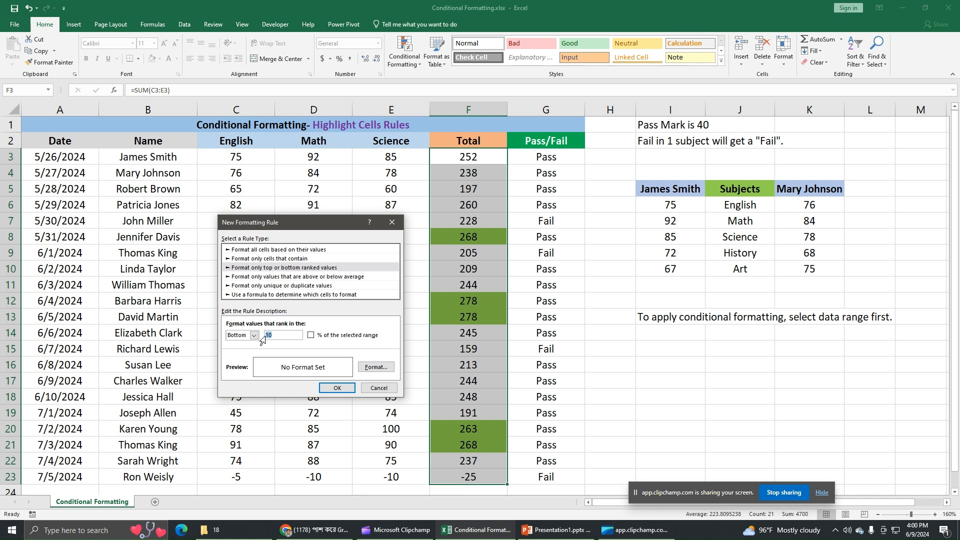
type("5")
Give the bottom 5 rule a red fill and apply it to the Total column
left_click(376, 366)
left_click(246, 289)
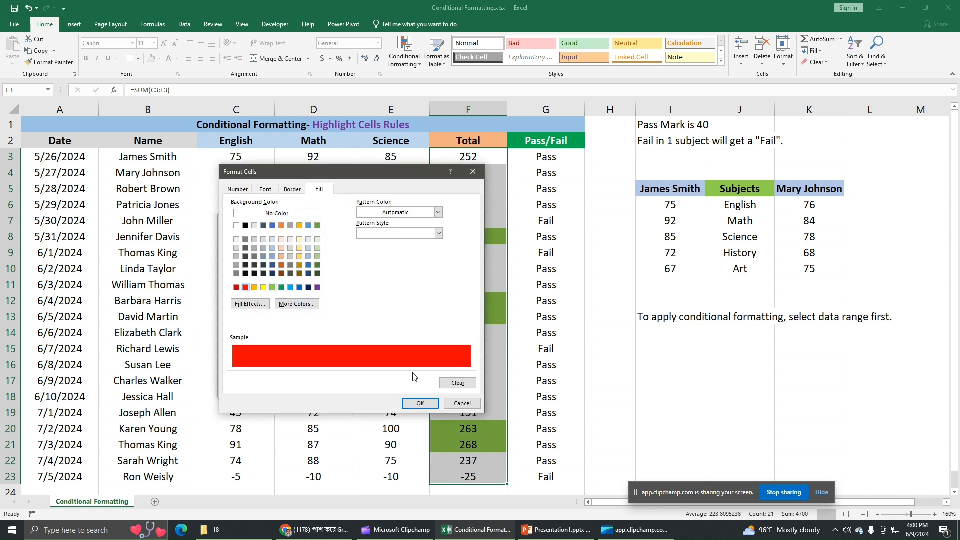
left_click(420, 404)
left_click(338, 388)
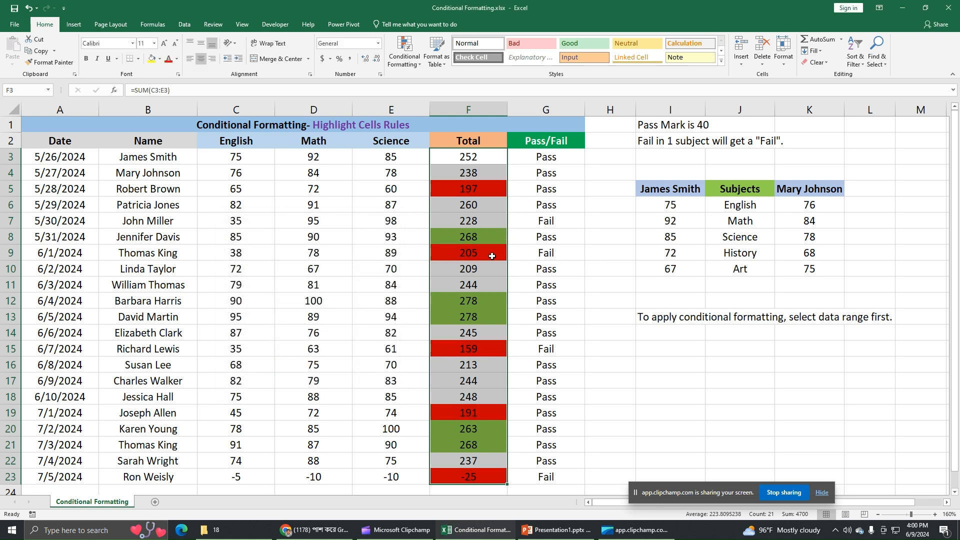
Undo the top 5 and bottom 5 highlight rules on the Total column
left_click(620, 390)
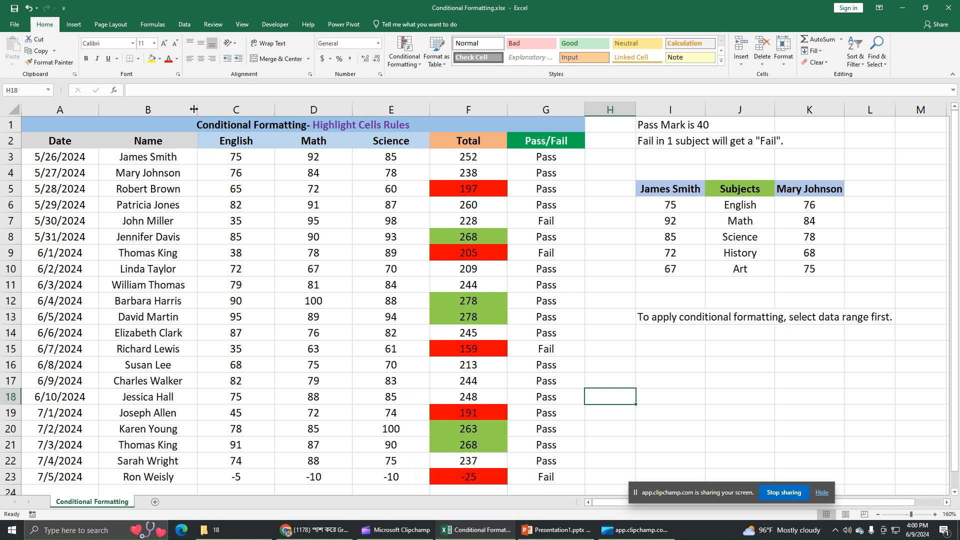
left_click(29, 8)
left_click(29, 8)
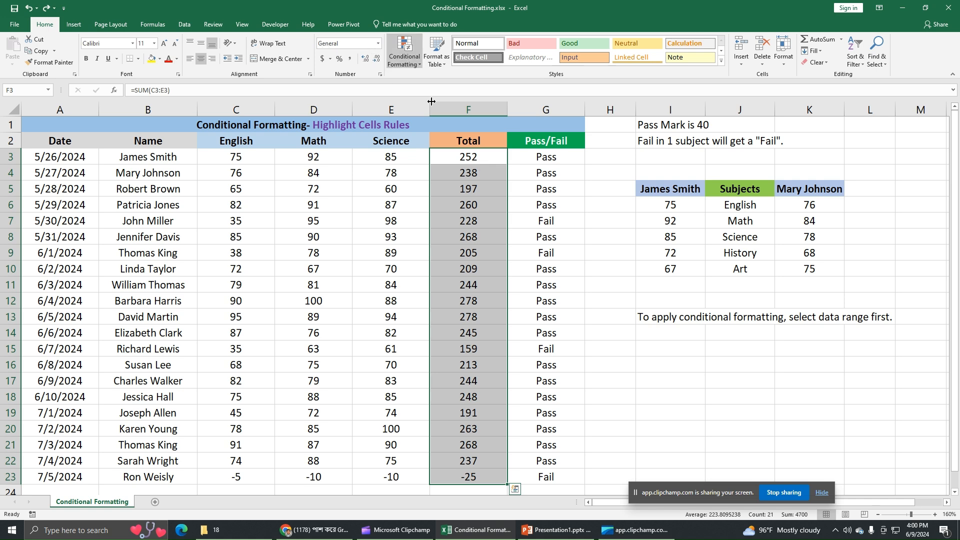
Create a ranked-values rule on the Total column for the Top 10 percent of the selected range
left_click(404, 51)
mouse_move(437, 81)
left_click(495, 231)
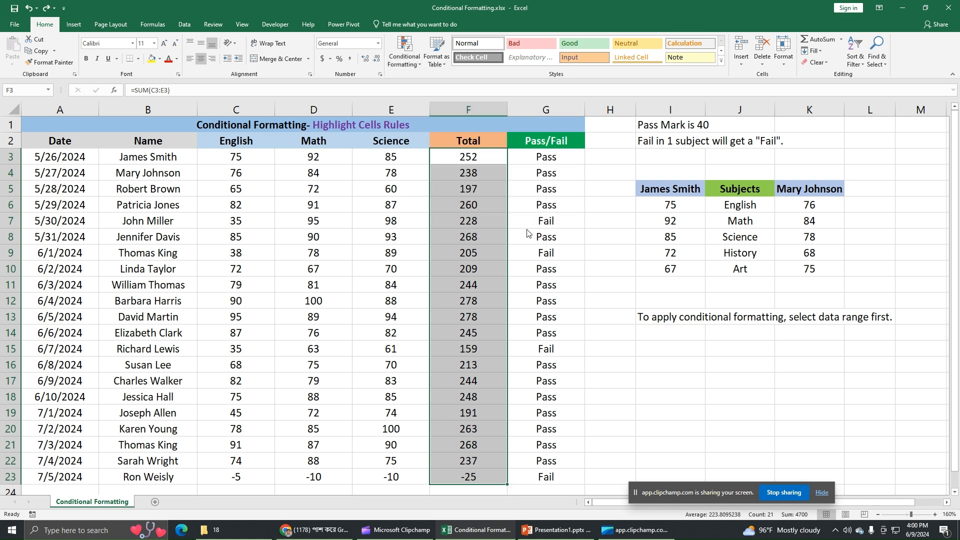
left_click(255, 269)
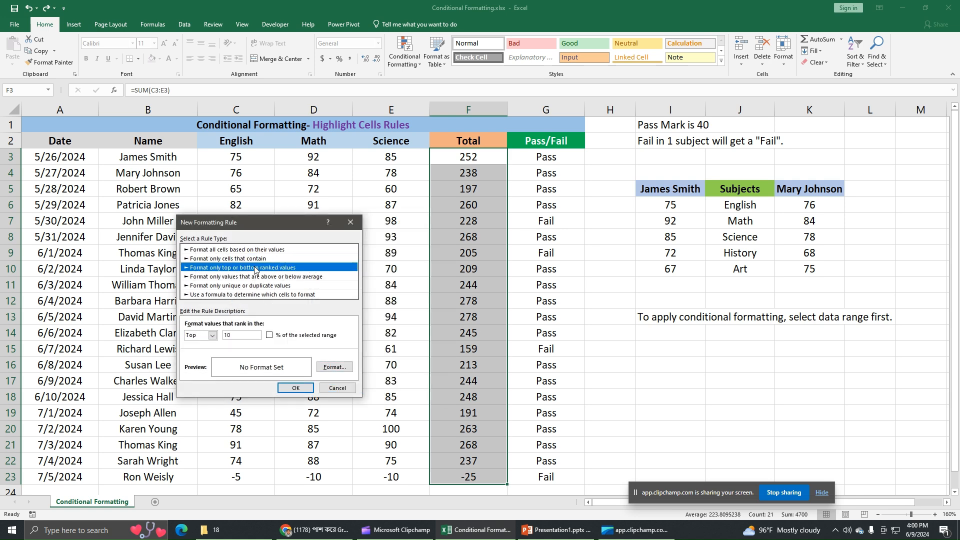
left_click(269, 336)
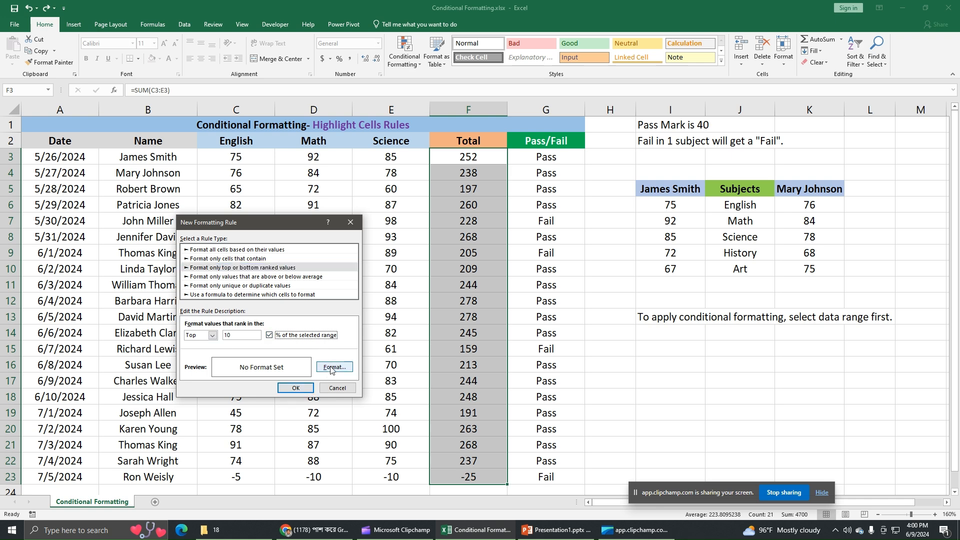
Give the top 10% rule a green fill and apply it to the Total column
left_click(333, 367)
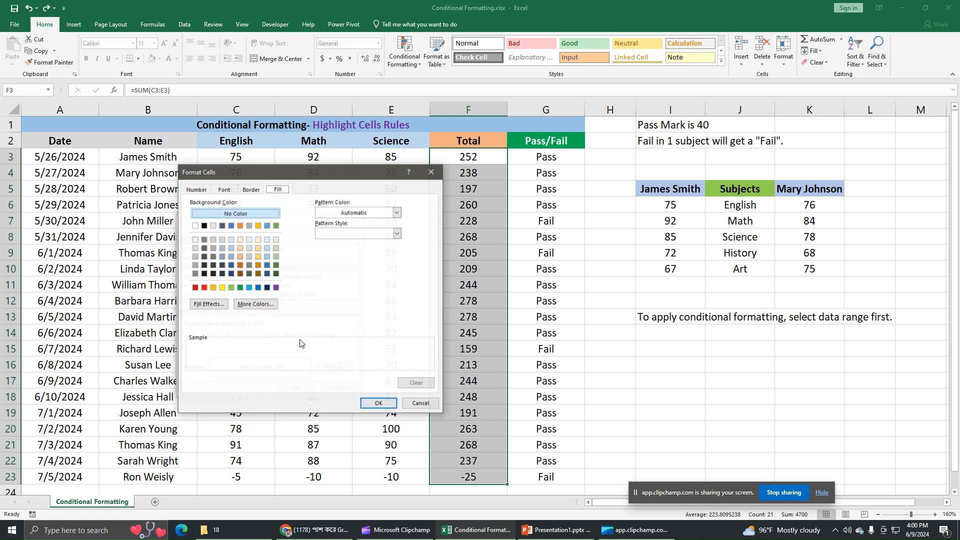
left_click(239, 289)
left_click(378, 404)
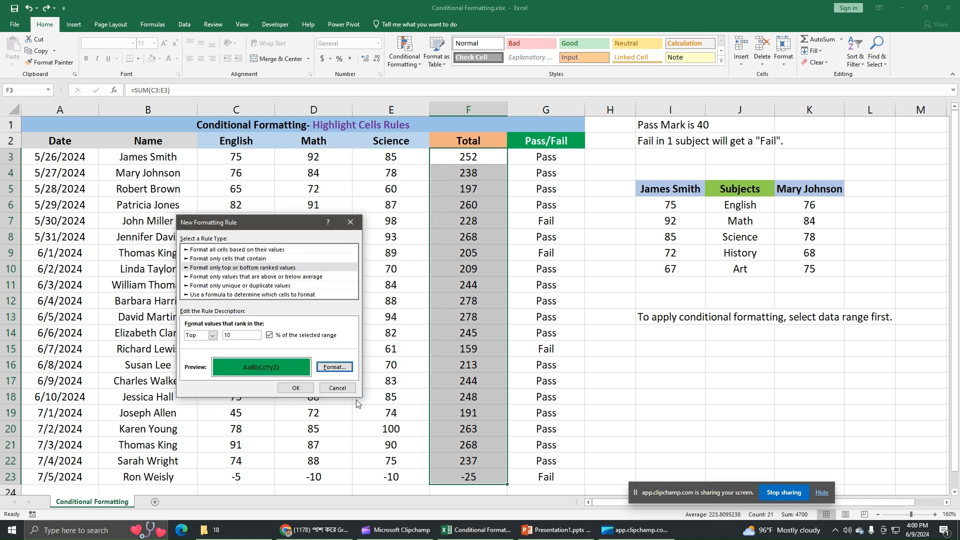
left_click(296, 388)
Compare the highlighted totals with the full list of dates, and undo the top 10% rule
left_click_drag(484, 302, 488, 315)
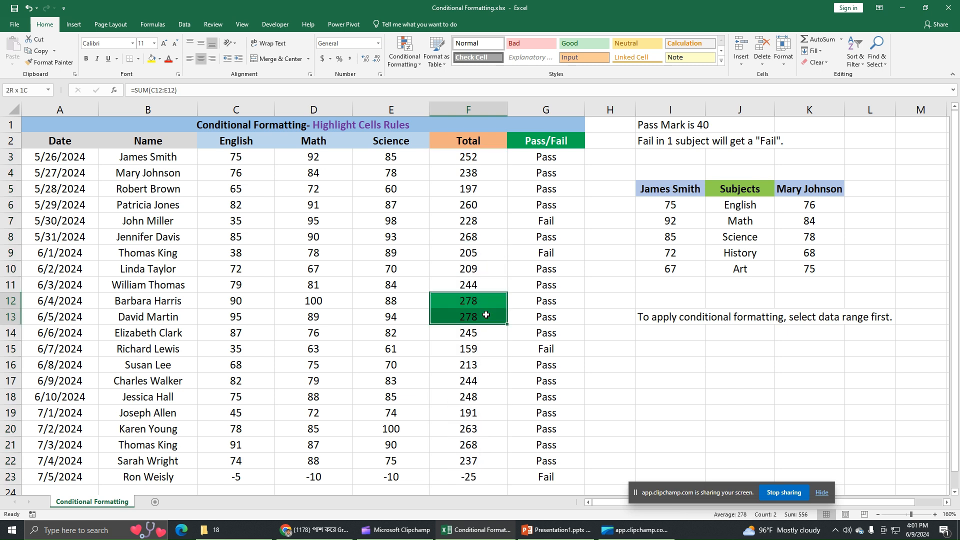
left_click_drag(80, 164, 84, 470)
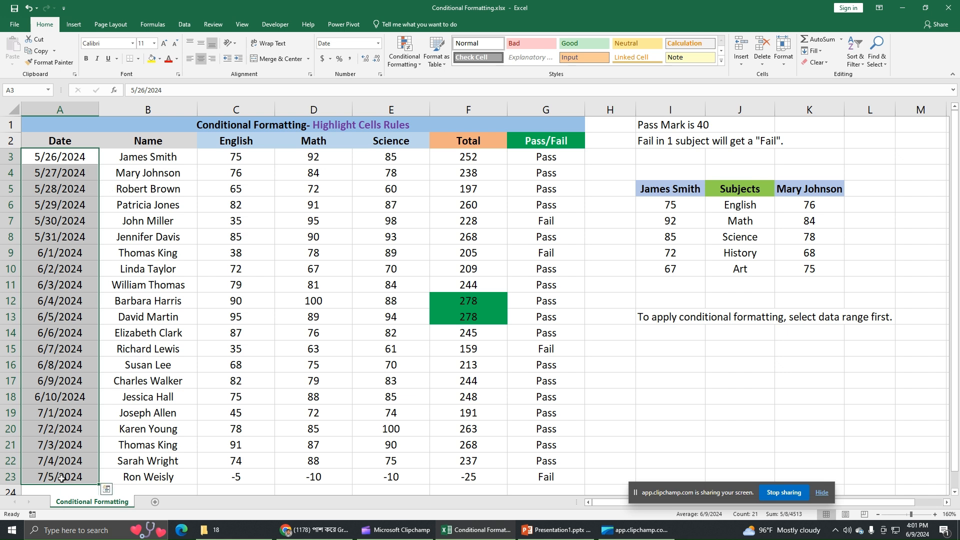
left_click_drag(474, 301, 474, 313)
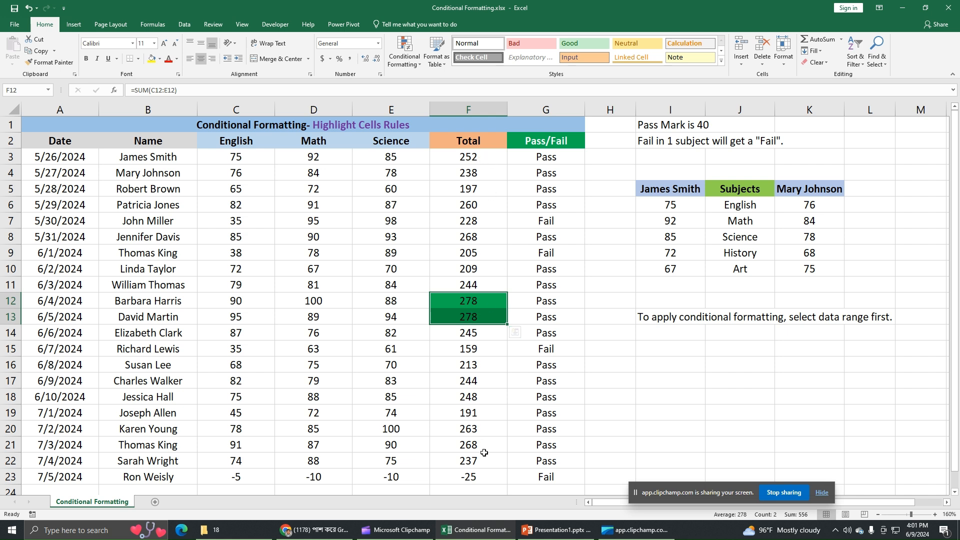
left_click_drag(50, 158, 102, 479)
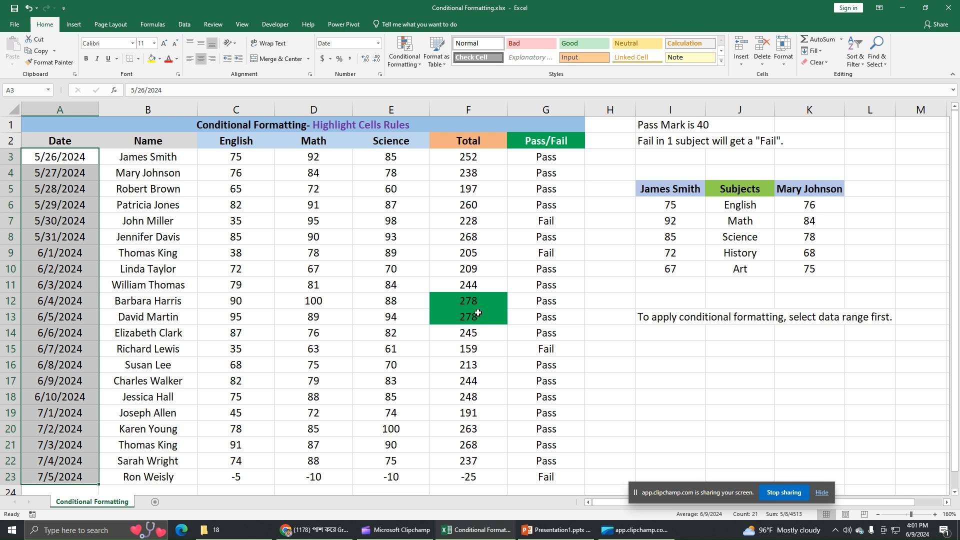
left_click_drag(480, 301, 480, 311)
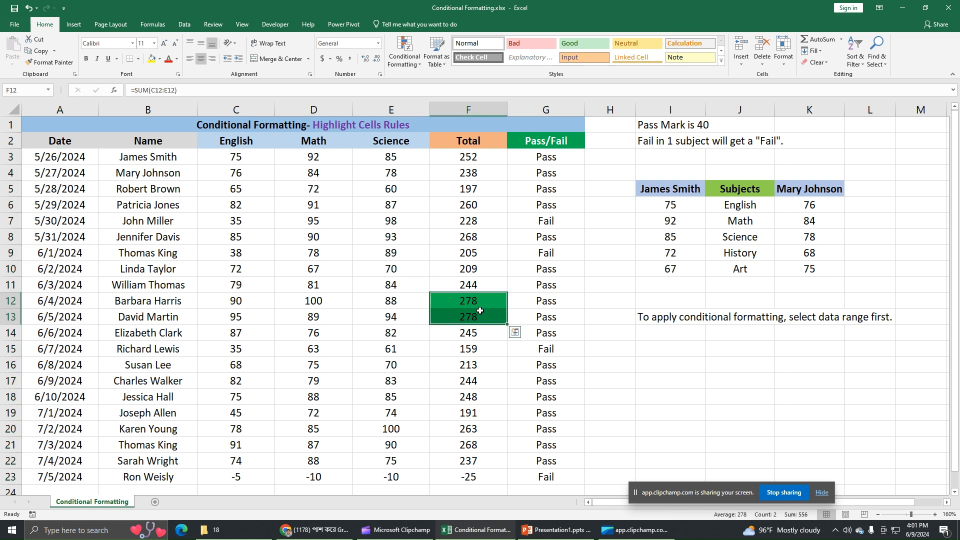
left_click(29, 8)
Create another ranked-values rule on the Total column for the Bottom 10 percent of the selected range
left_click(417, 64)
mouse_move(427, 82)
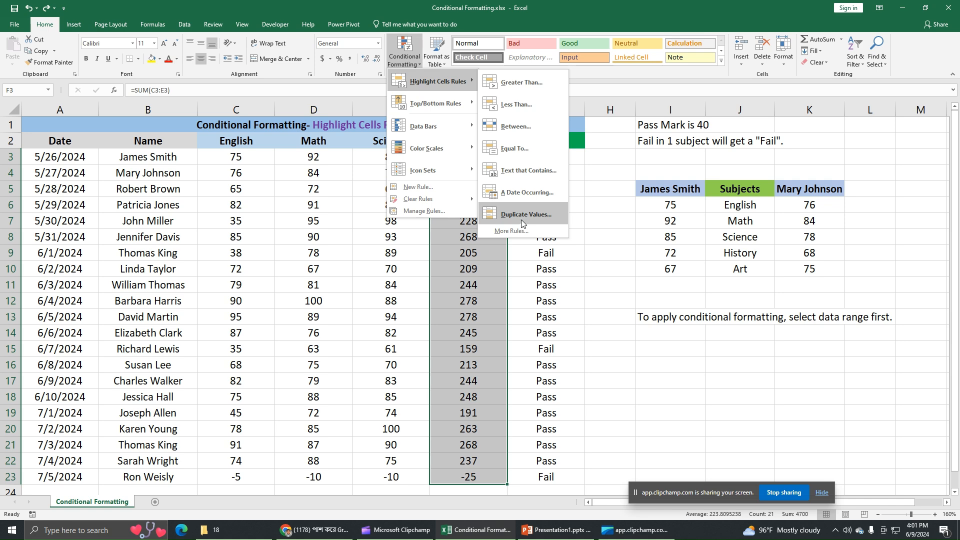
left_click(512, 232)
left_click(252, 268)
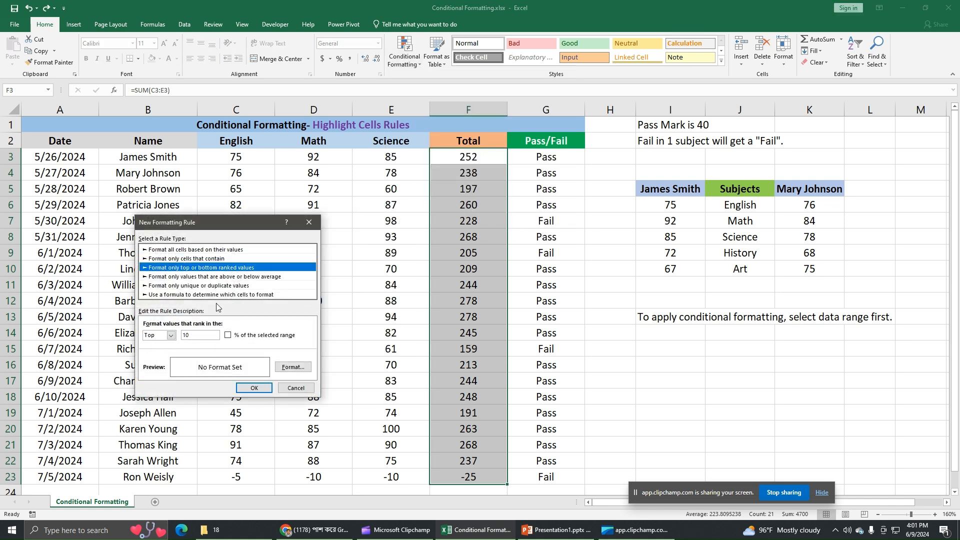
left_click(170, 339)
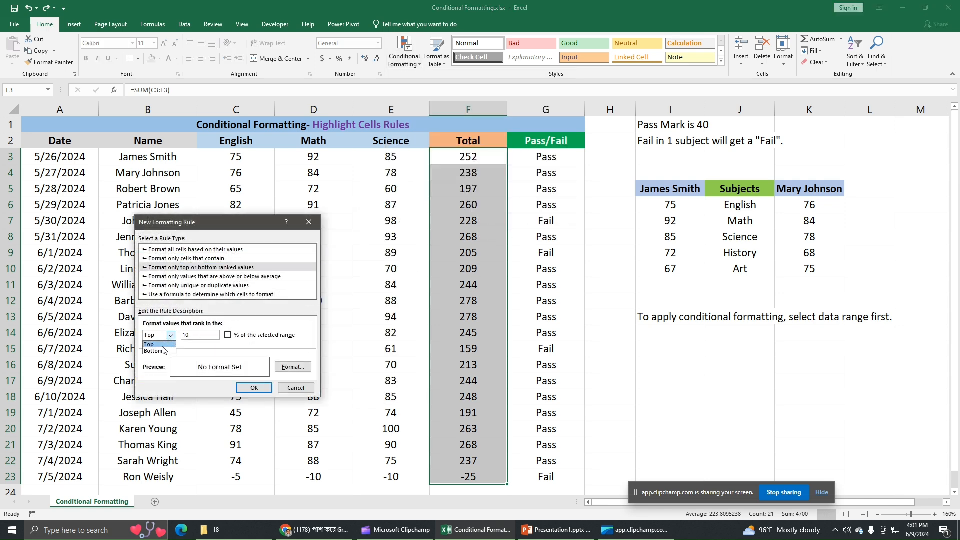
left_click(160, 351)
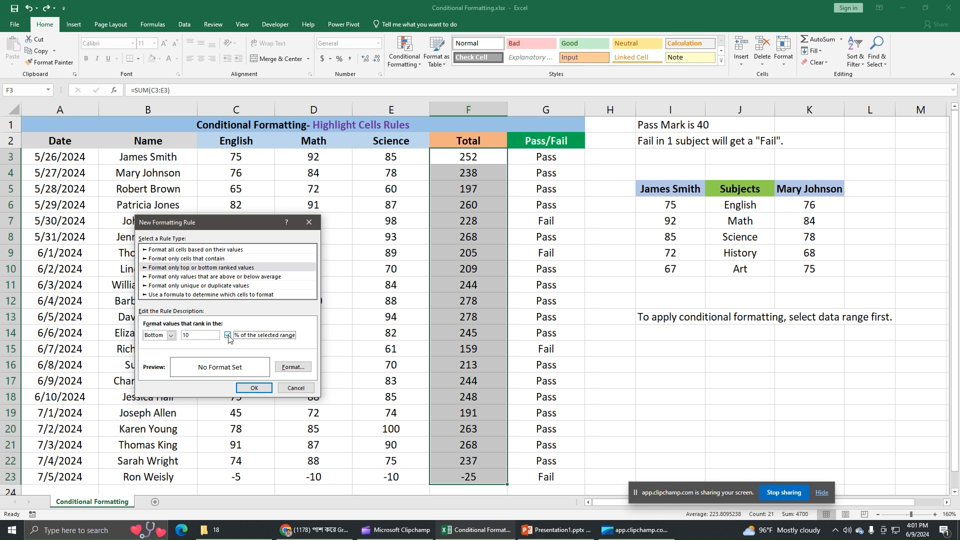
Give the bottom 10% rule a red fill and apply it to the Total column
left_click(291, 368)
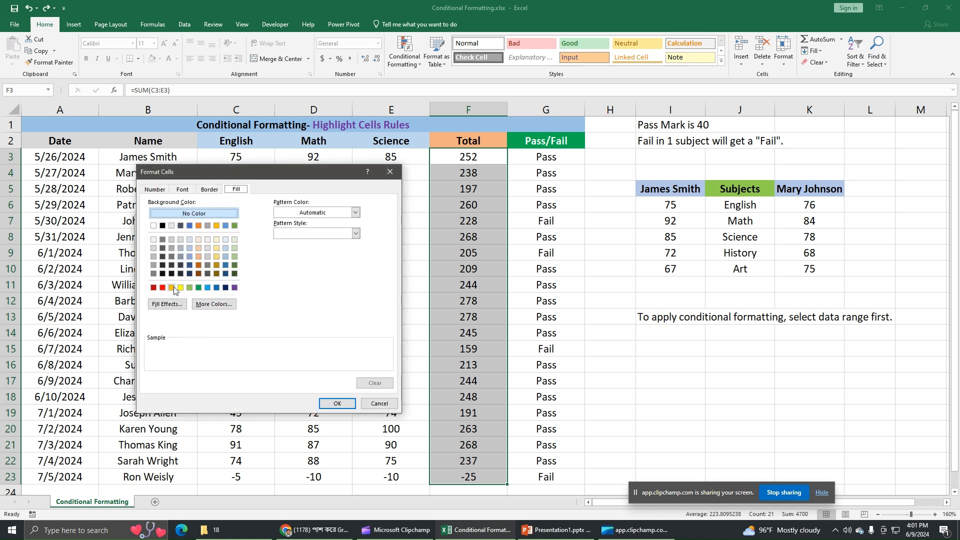
left_click(163, 287)
left_click(337, 403)
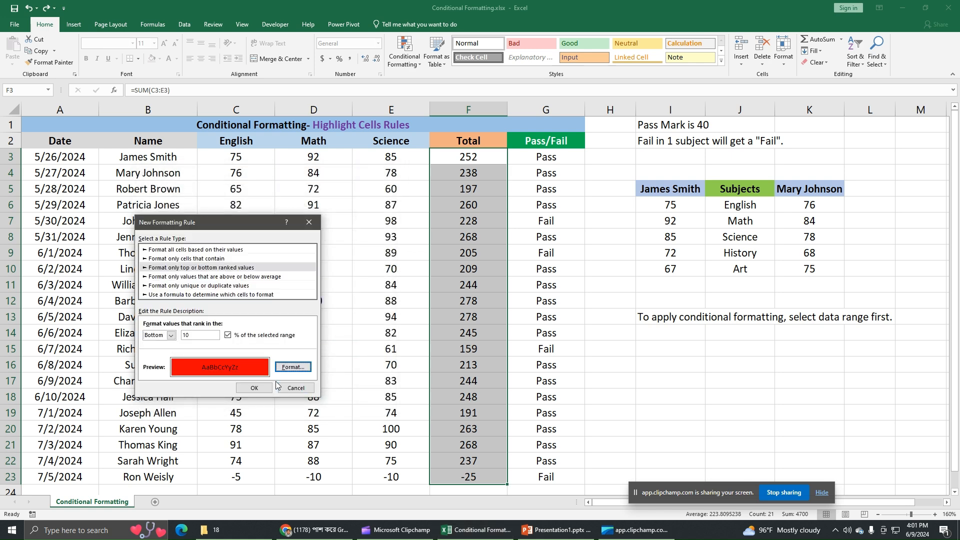
left_click(255, 388)
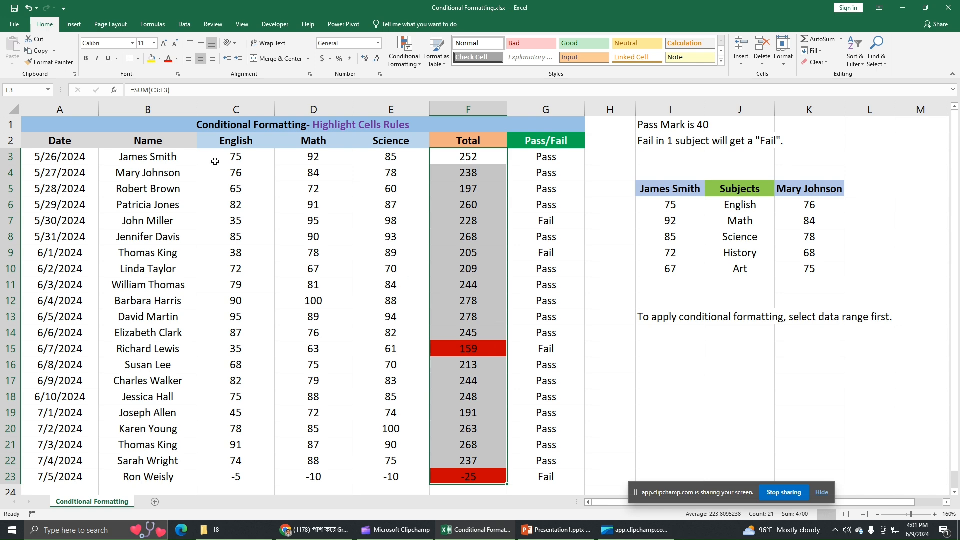
Undo the bottom 10% rule and set up a new rule on the Total column for values above the average
left_click(31, 8)
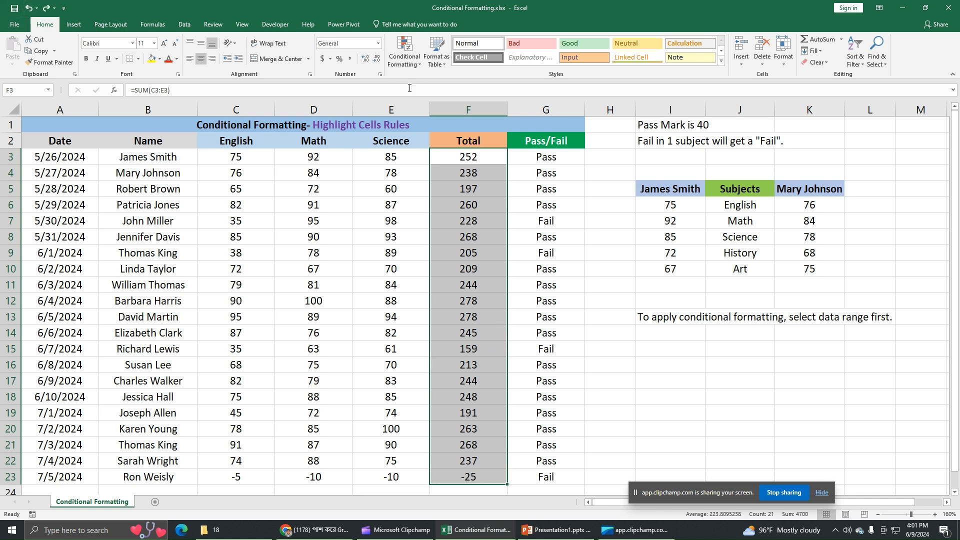
left_click(405, 52)
mouse_move(431, 83)
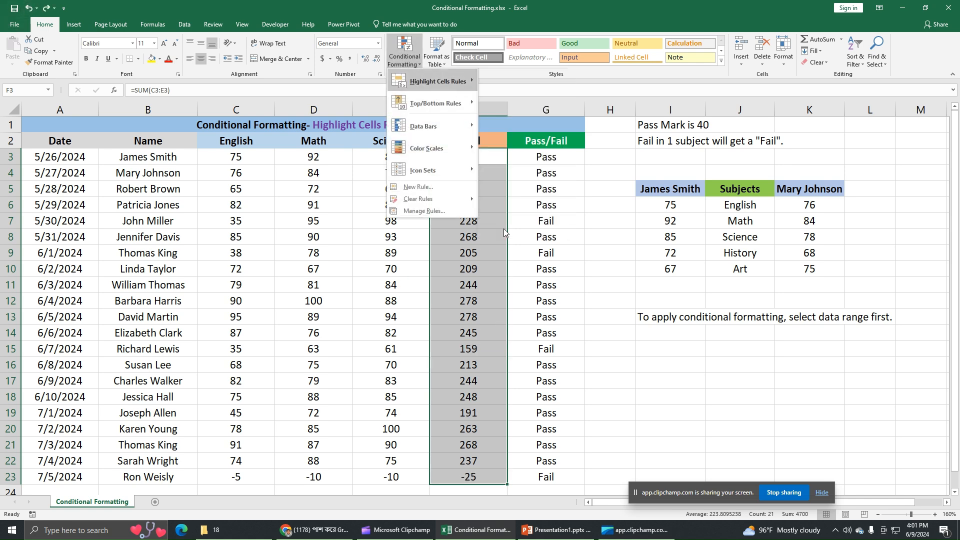
left_click(503, 230)
left_click(170, 268)
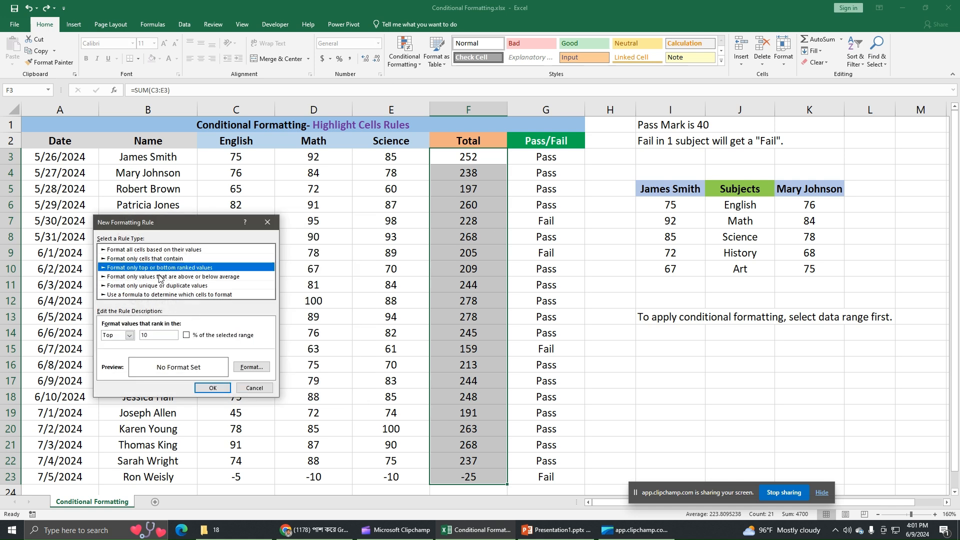
left_click(159, 277)
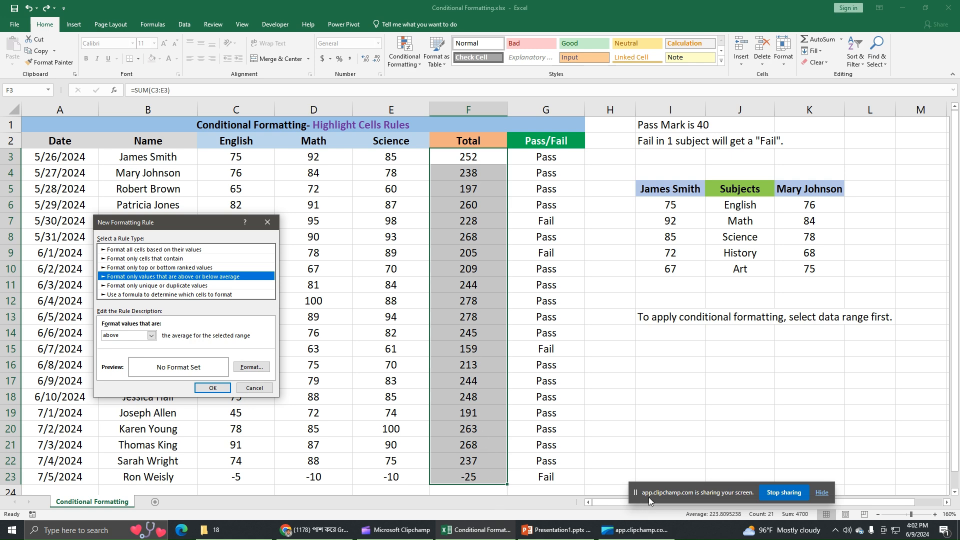
left_click_drag(649, 497, 663, 491)
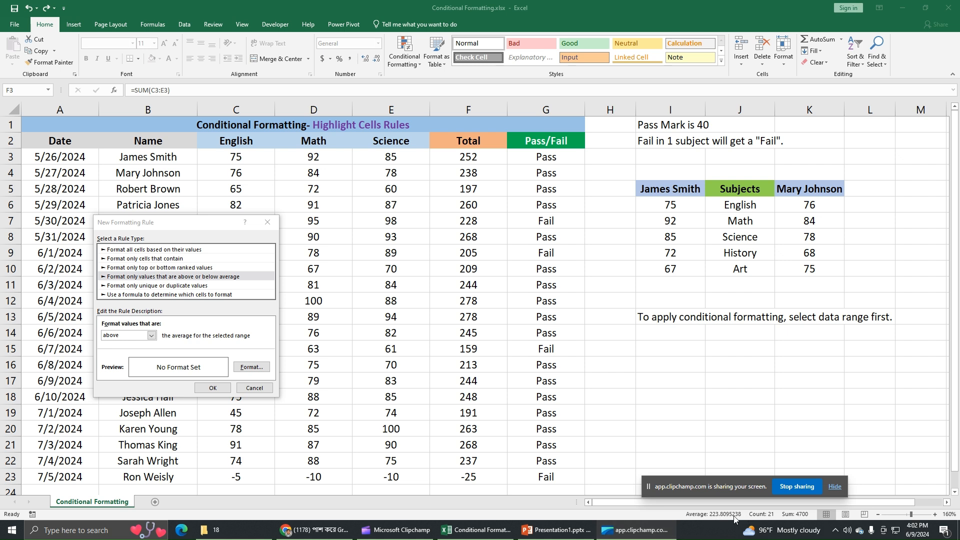
left_click(143, 278)
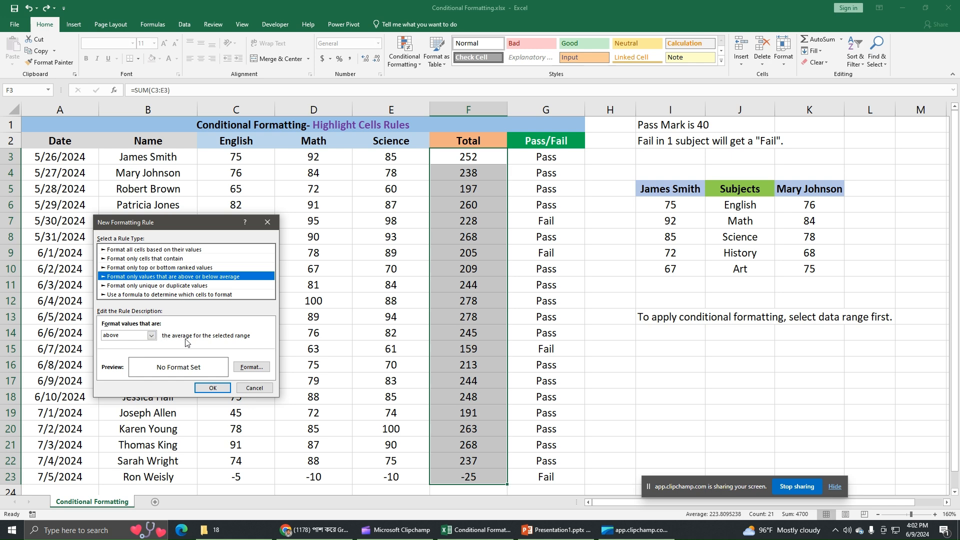
Give the above-average rule a light green fill and apply it to the Total column
left_click(250, 368)
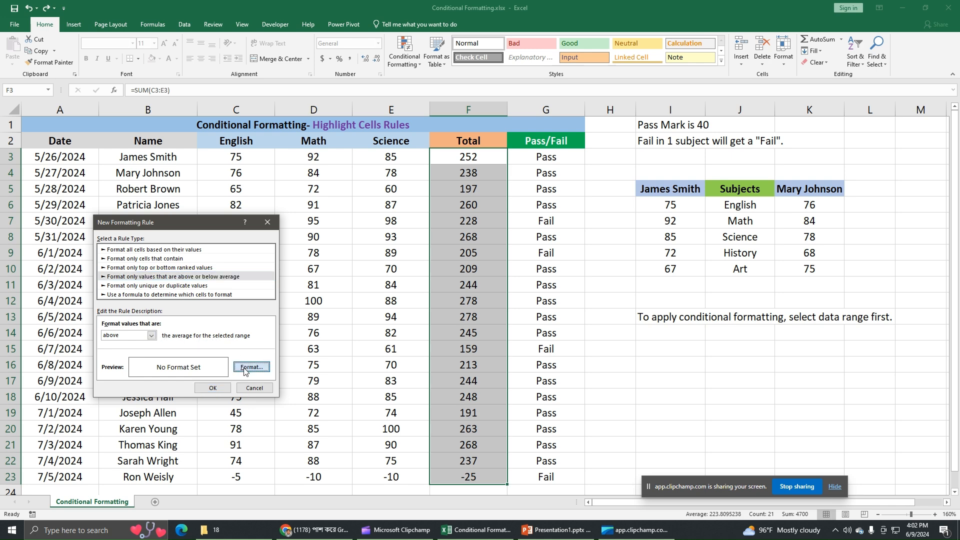
left_click(148, 288)
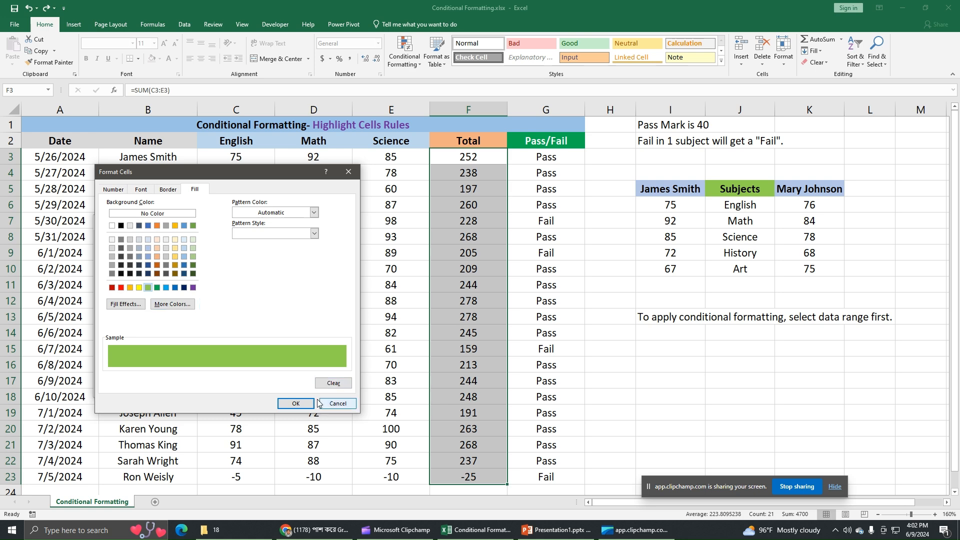
left_click(296, 403)
left_click(212, 388)
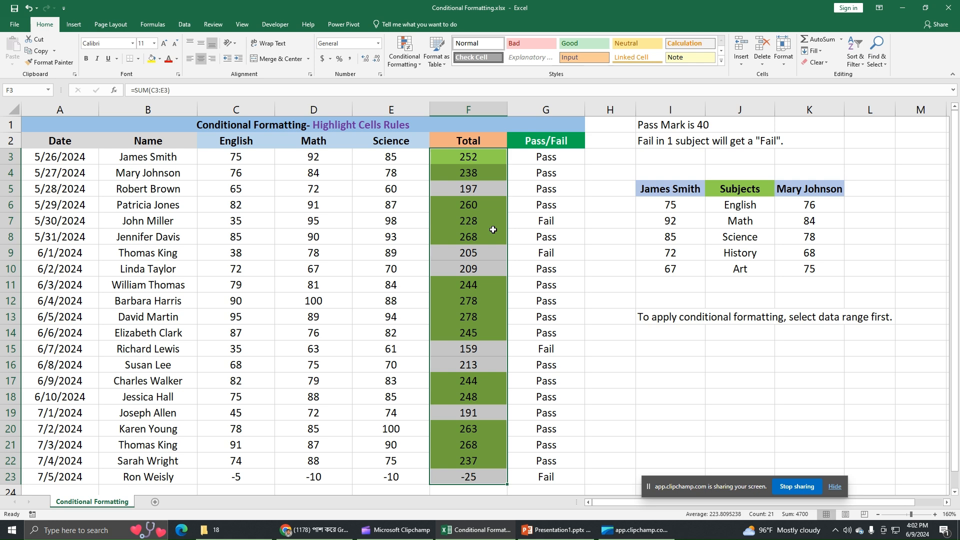
Create another average-based rule on the Total column for values below the average of the selected range
left_click(412, 66)
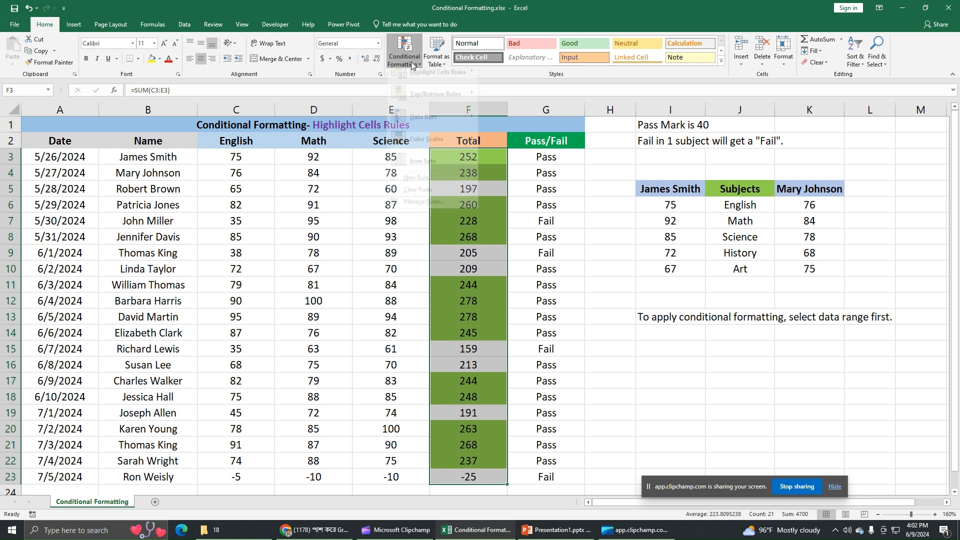
mouse_move(424, 82)
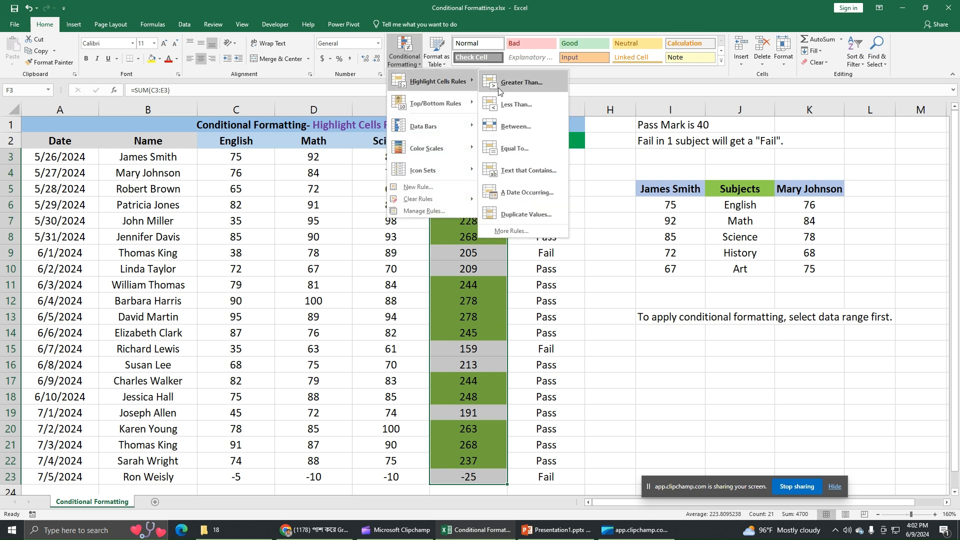
left_click(526, 230)
left_click(114, 277)
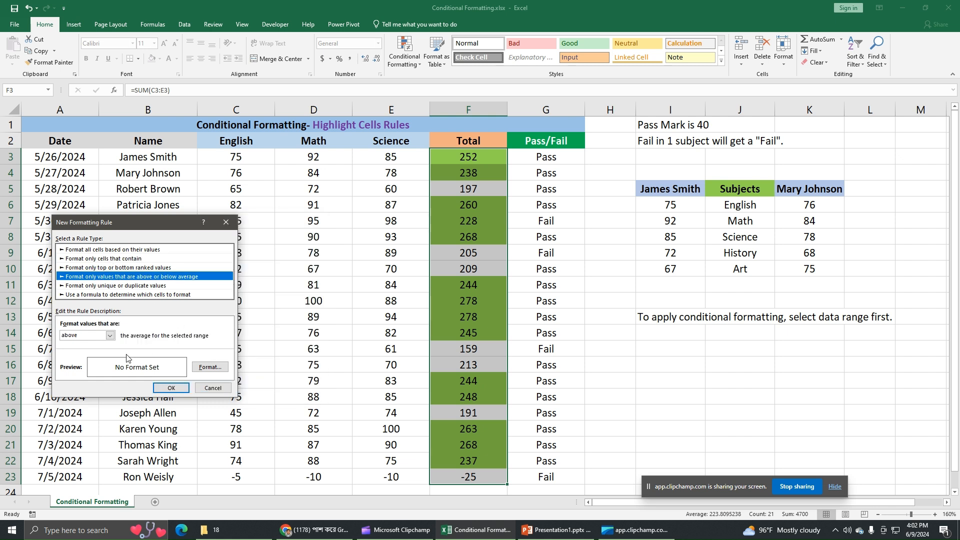
left_click(109, 335)
left_click(88, 355)
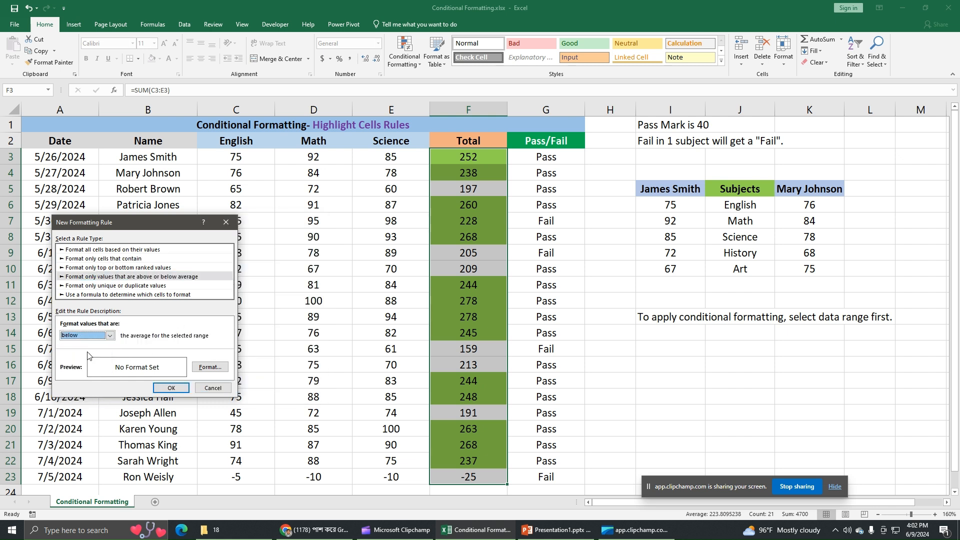
Give the below-average rule a red fill and apply it to the Total column
left_click(208, 368)
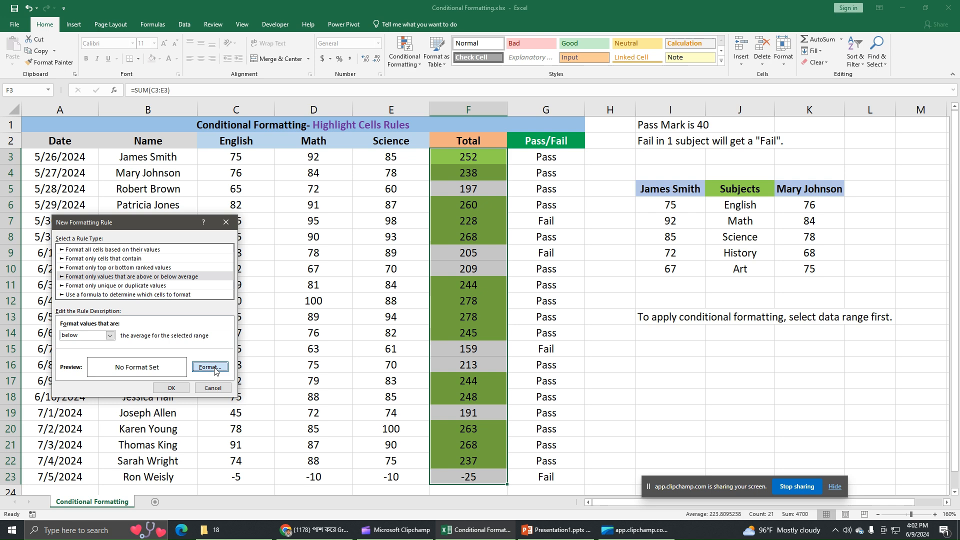
left_click(80, 287)
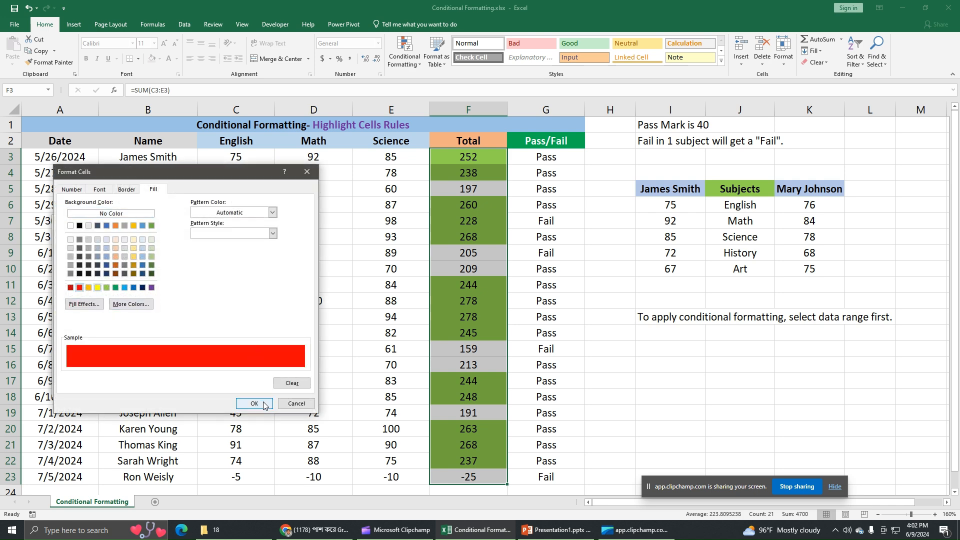
left_click(255, 403)
left_click(172, 390)
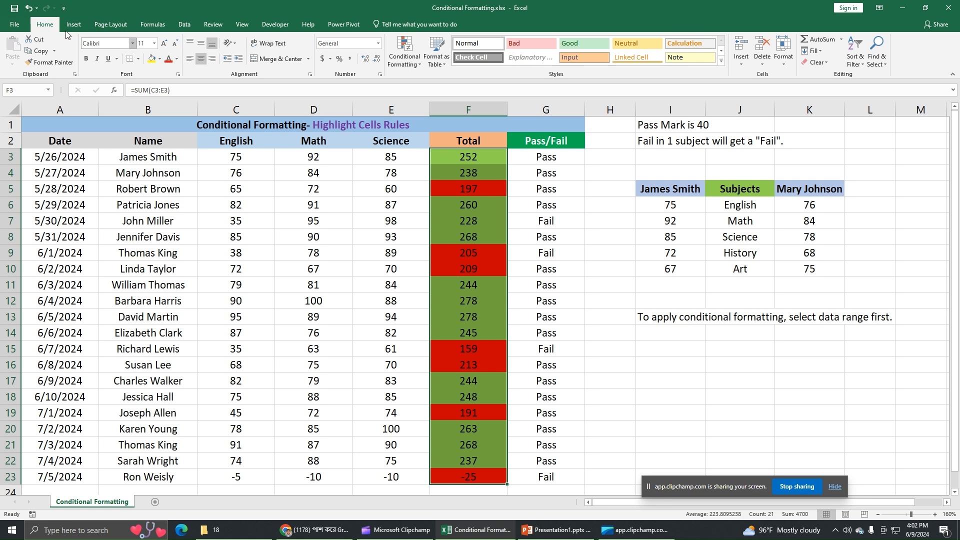
Undo the average-based rules on the Total column and review the comparison options for an above-or-below-average rule
left_click(28, 9)
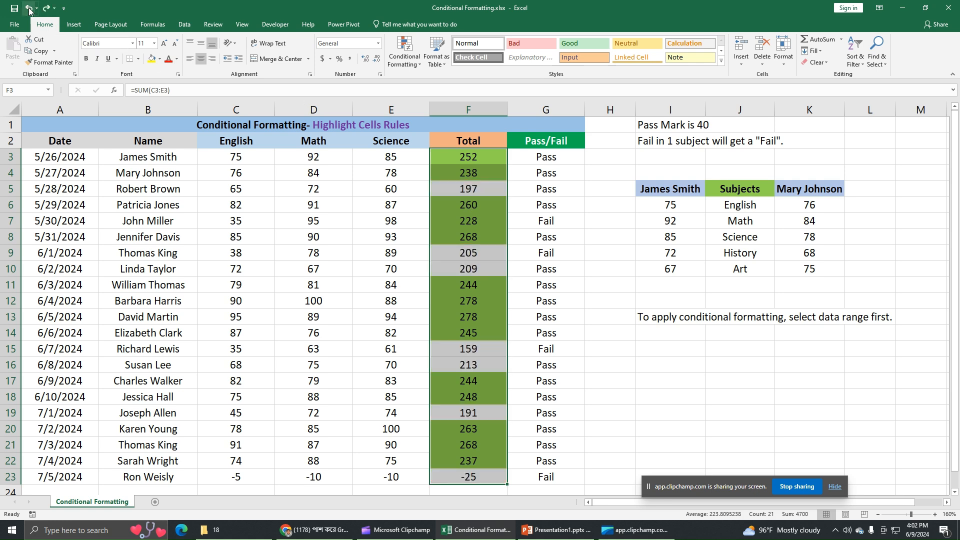
left_click(405, 50)
mouse_move(437, 81)
left_click(512, 230)
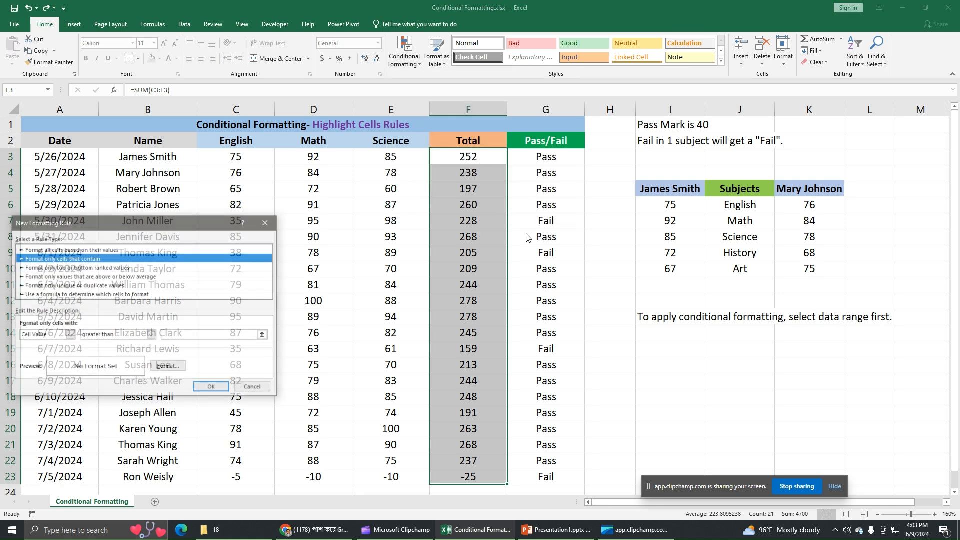
left_click(116, 277)
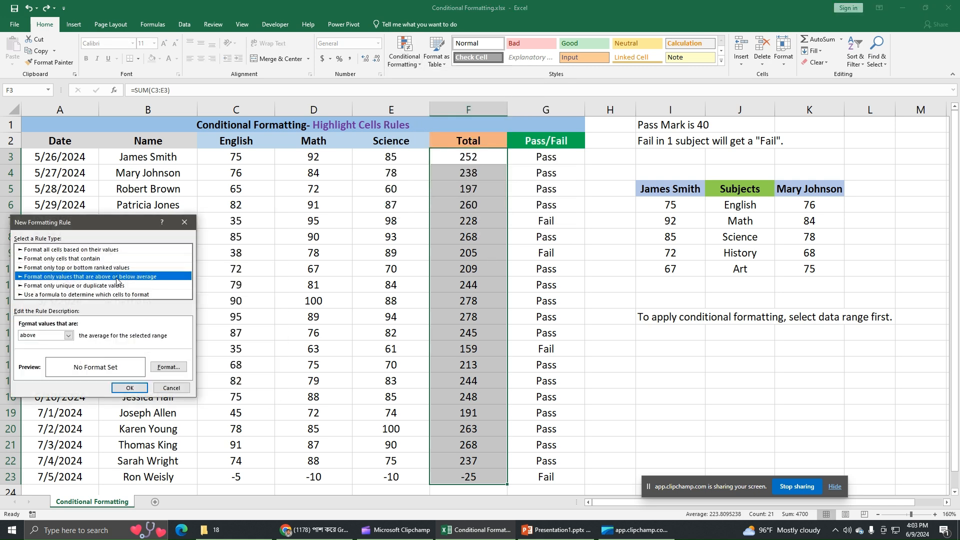
left_click(69, 336)
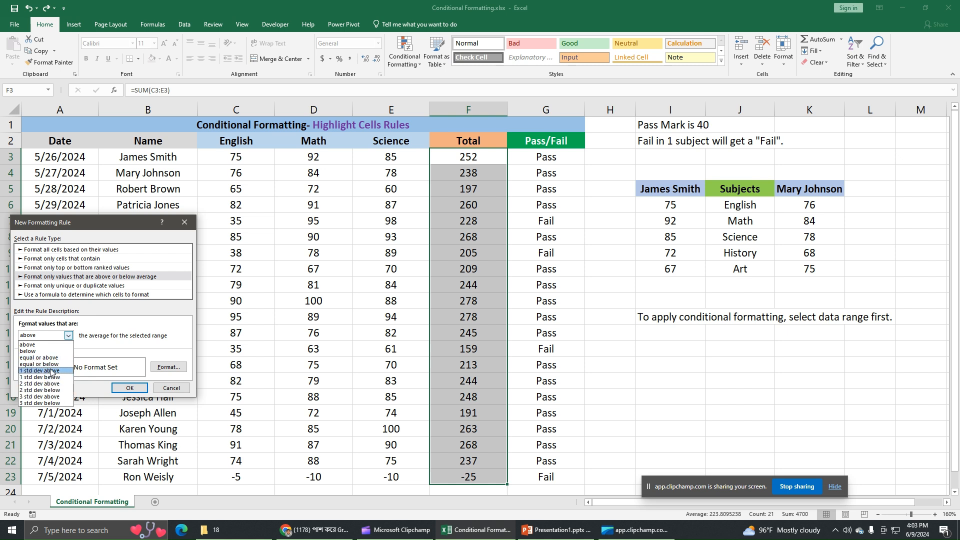
left_click(106, 324)
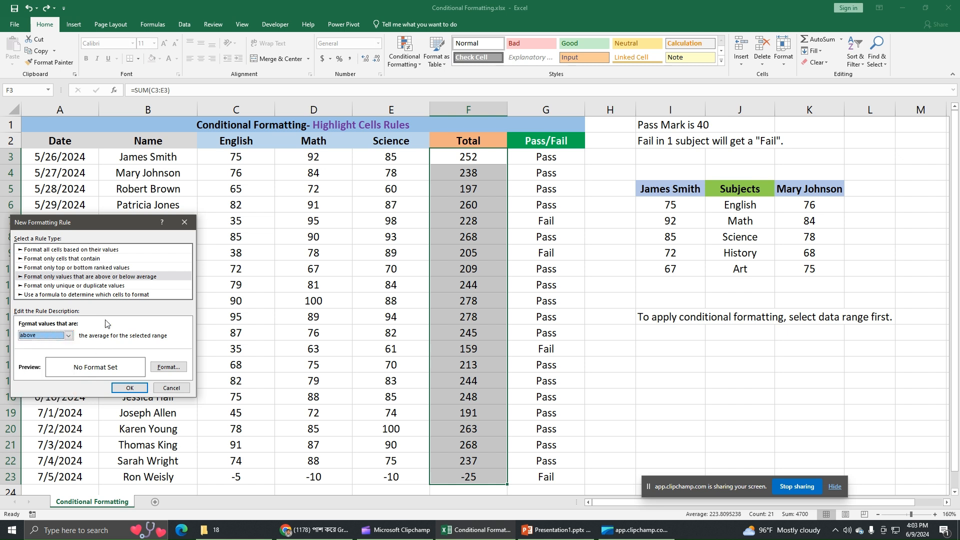
left_click(49, 286)
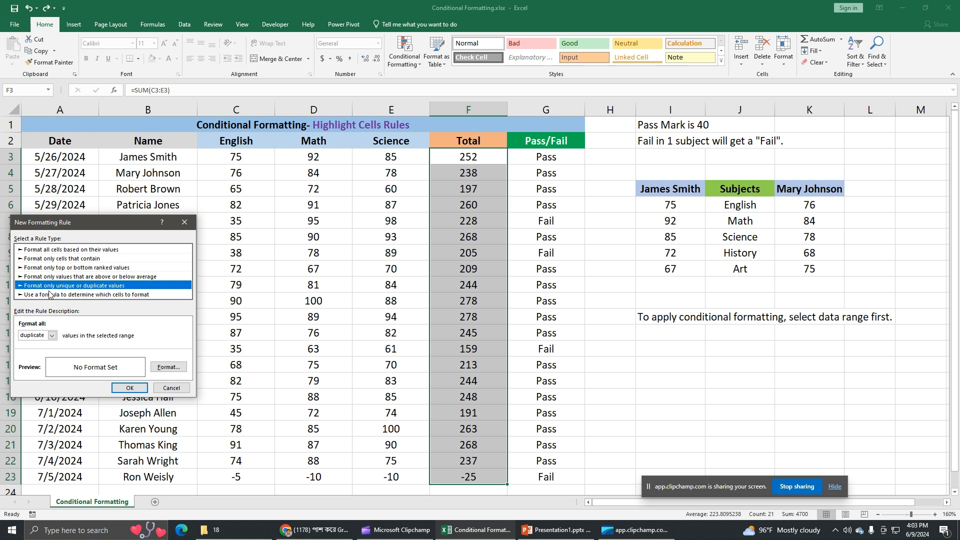
left_click(185, 223)
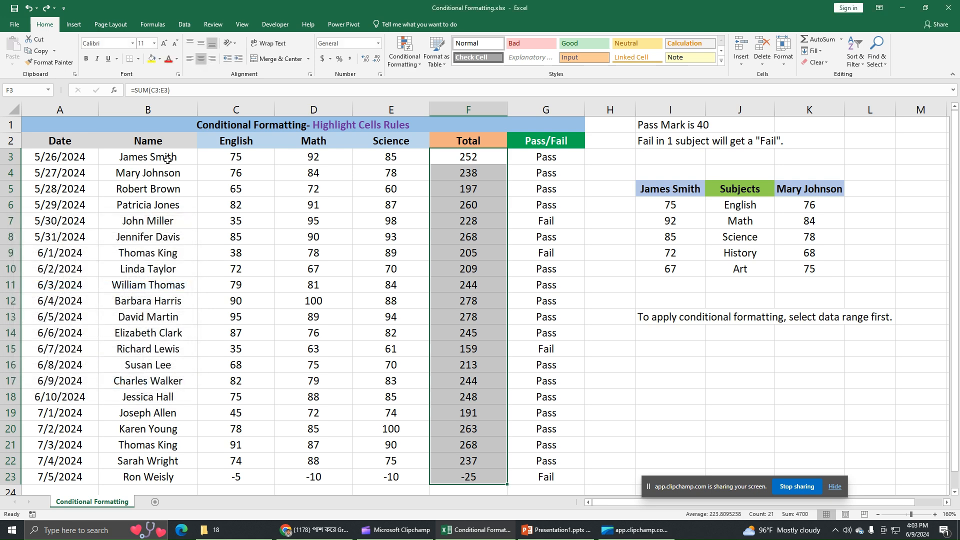
left_click(168, 158)
left_click(167, 176)
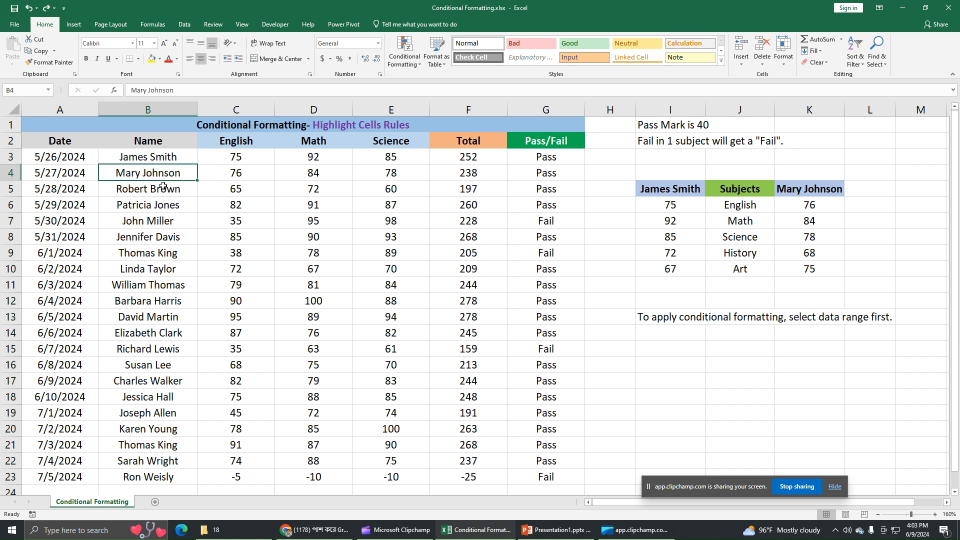
left_click(186, 191)
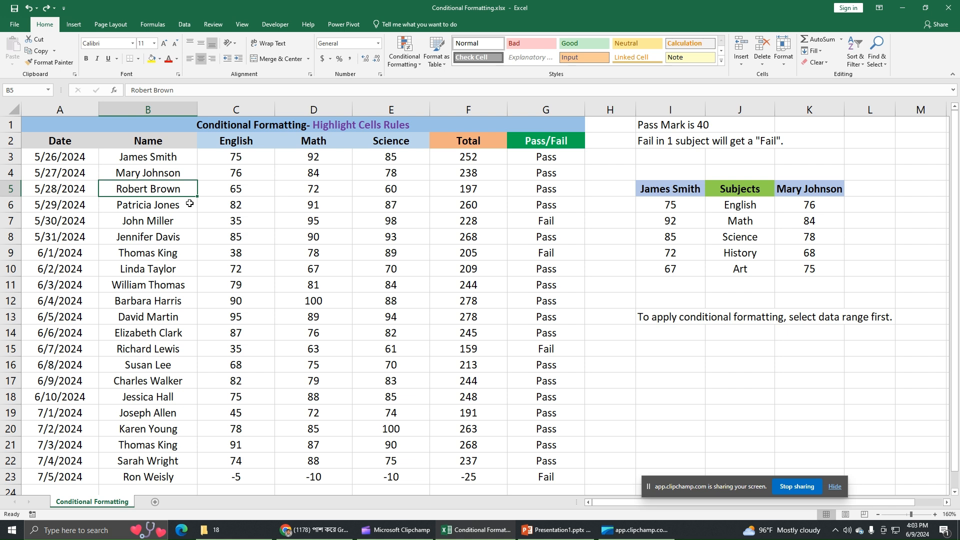
left_click_drag(170, 158, 170, 413)
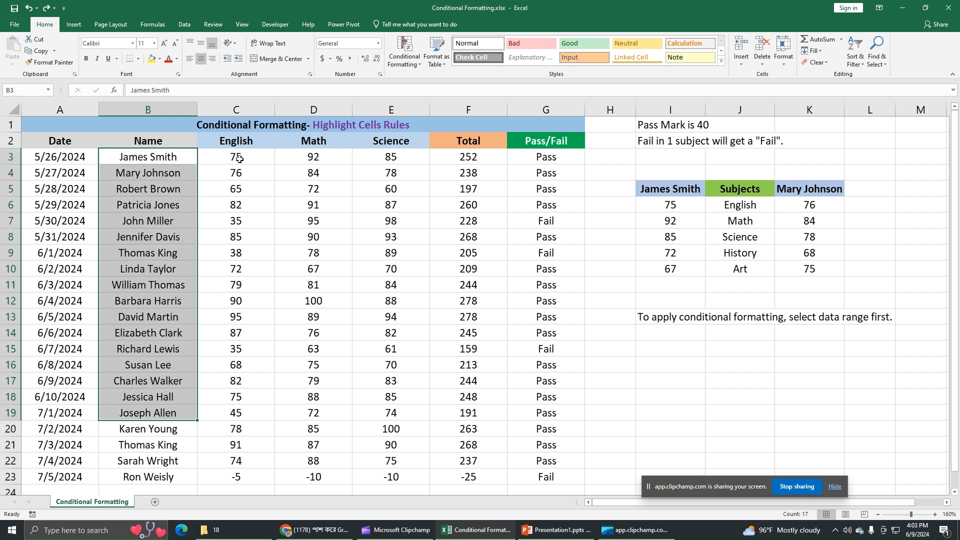
left_click_drag(240, 158, 377, 479)
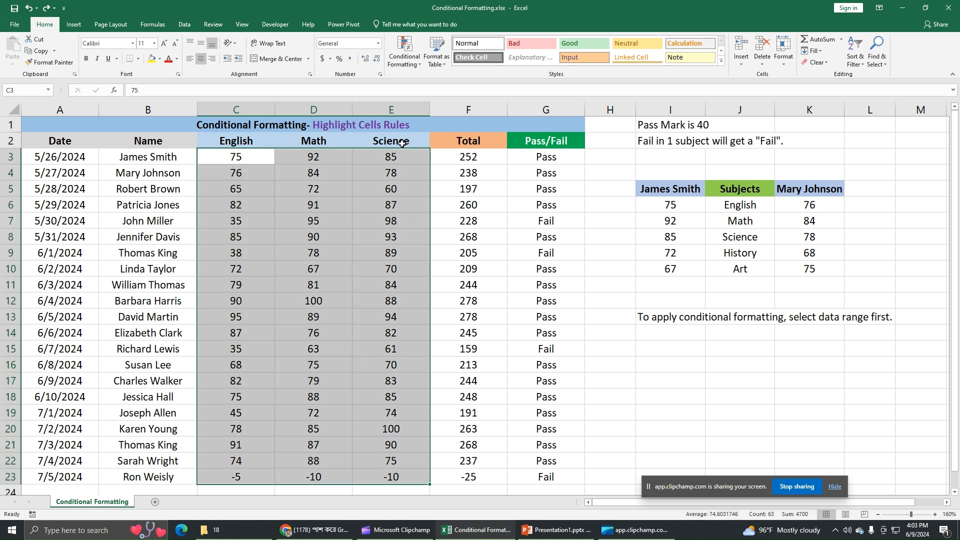
left_click(409, 61)
mouse_move(419, 81)
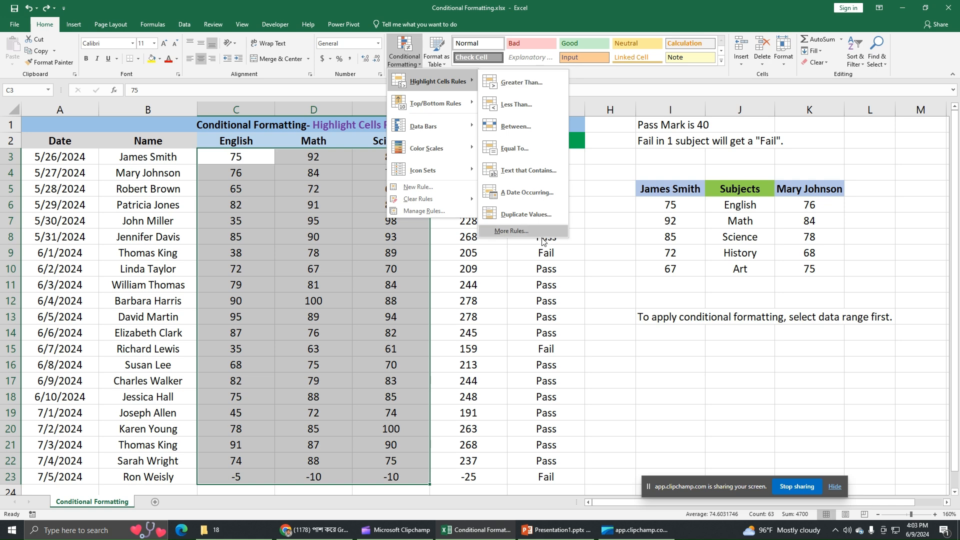
left_click(541, 236)
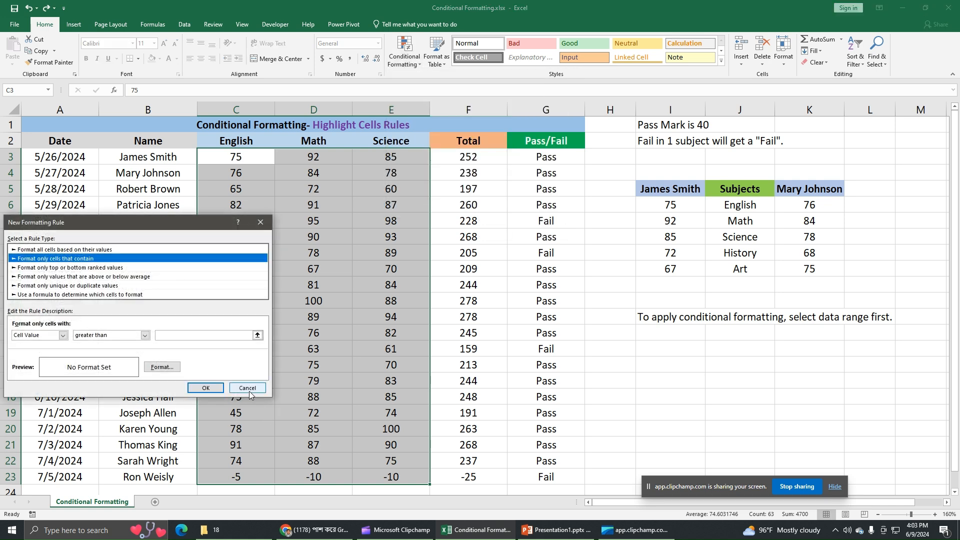
left_click(248, 388)
Start a new formatting rule for duplicate values in the names and subject scores, B3:E23
left_click_drag(148, 157, 388, 476)
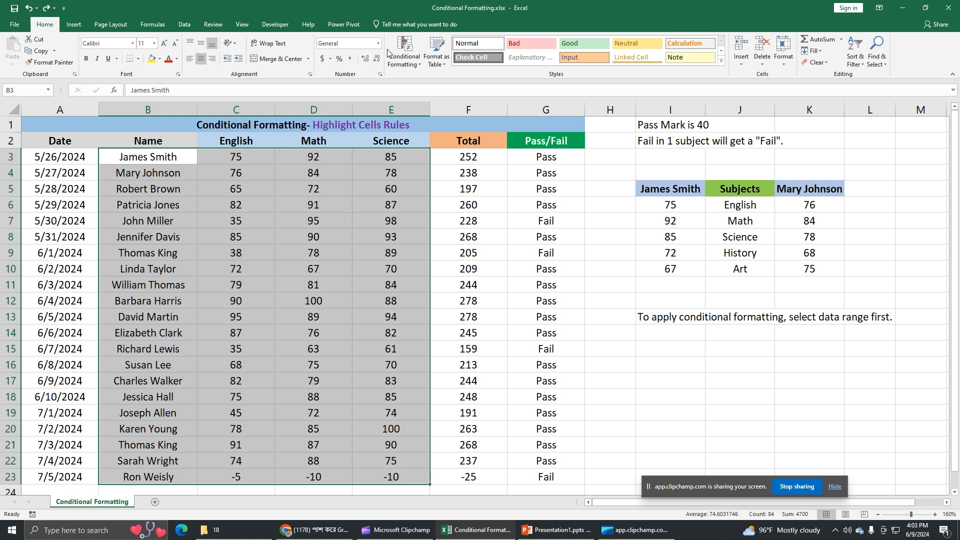
left_click(404, 56)
mouse_move(433, 83)
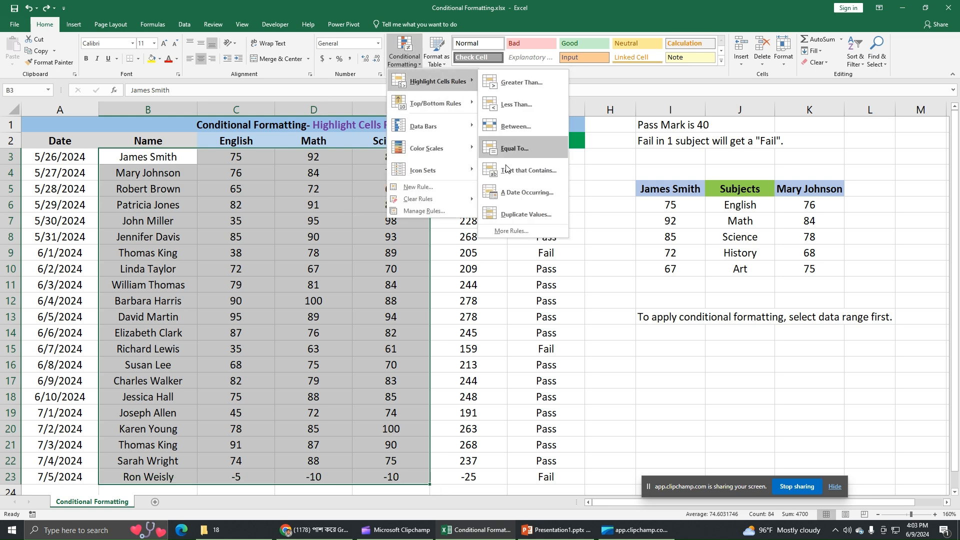
left_click(505, 231)
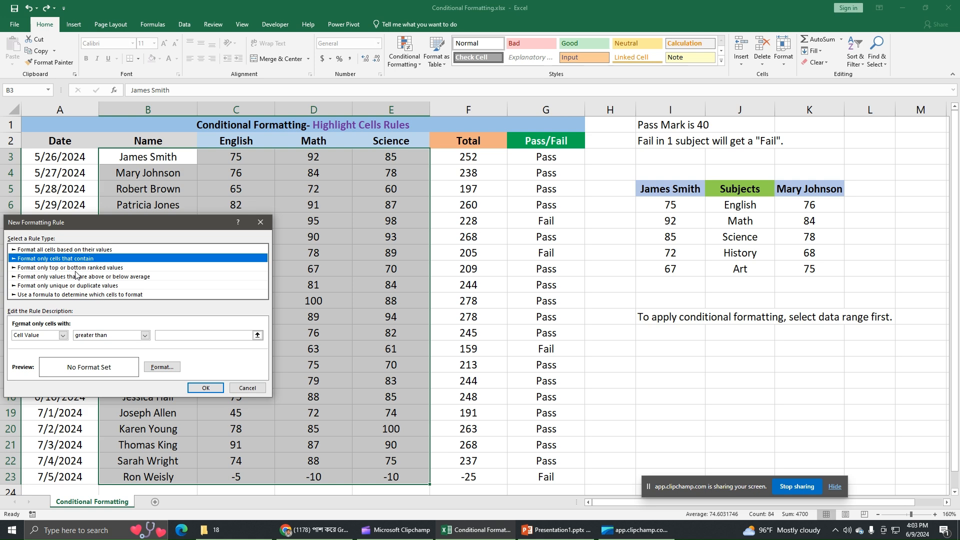
left_click(75, 286)
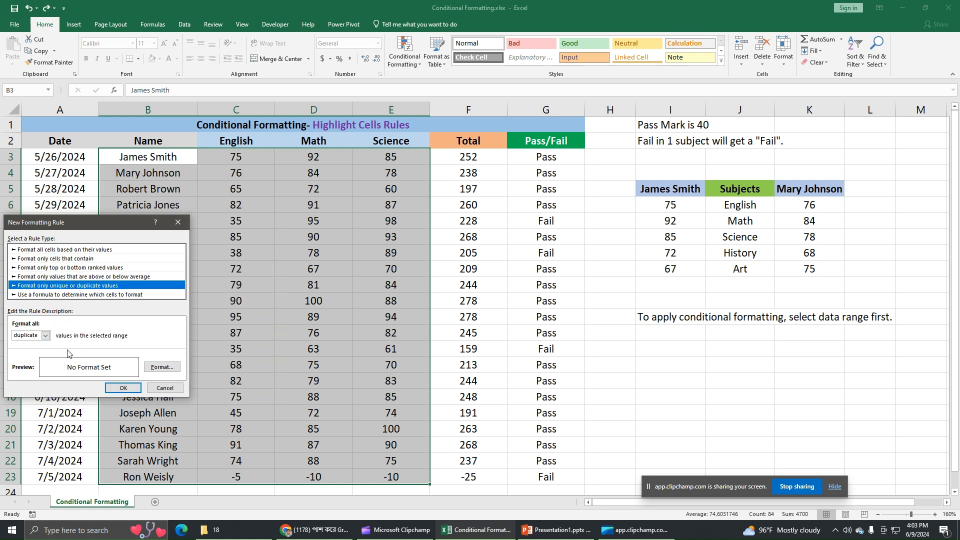
Give the duplicate-values rule a light blue fill and apply it to the names and scores
left_click(161, 368)
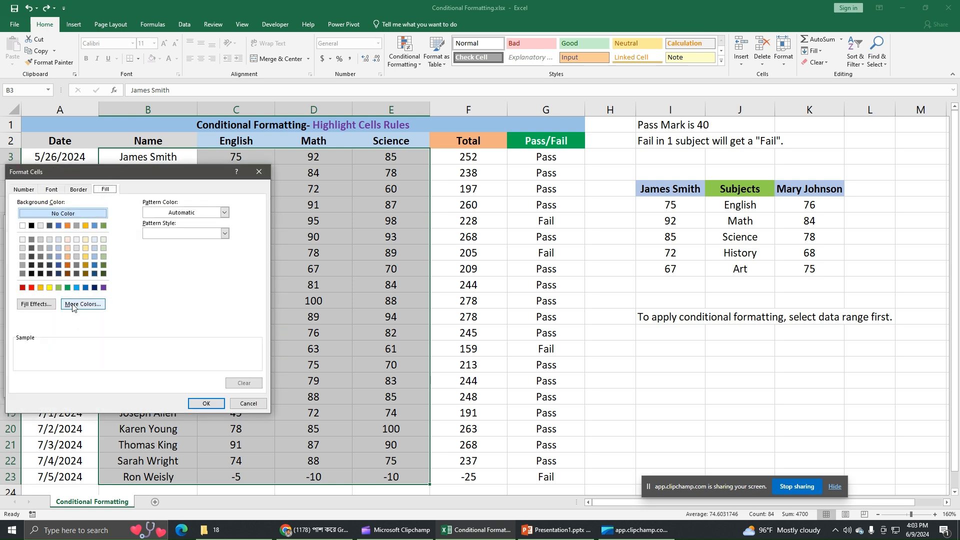
left_click(76, 287)
left_click(206, 403)
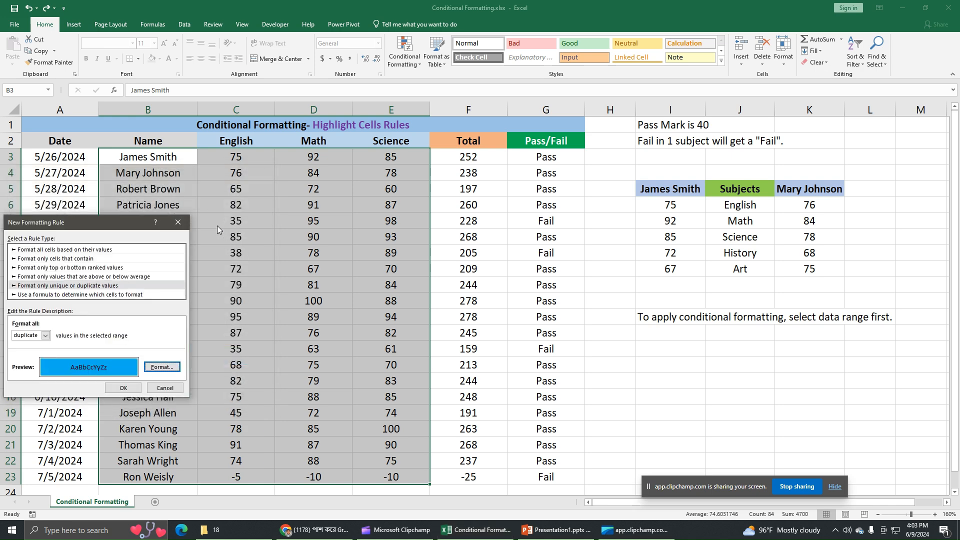
left_click(124, 390)
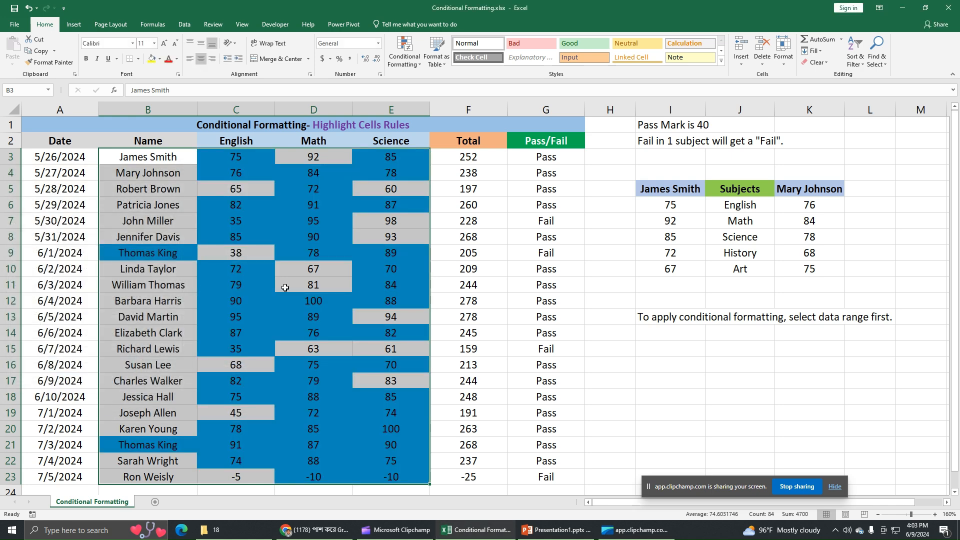
Compare the repeated scores 87 and 88 across the English, Math and Science columns
left_click(245, 334)
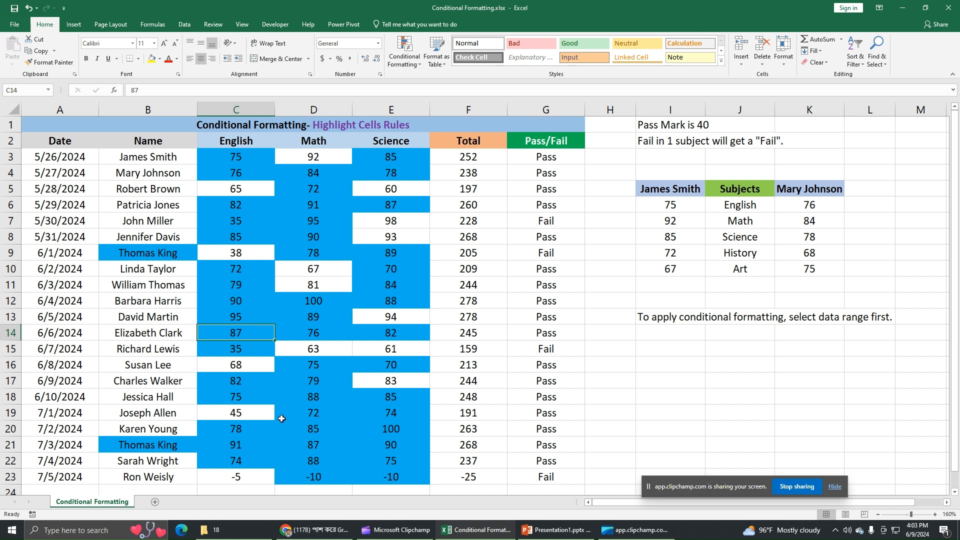
left_click(328, 450)
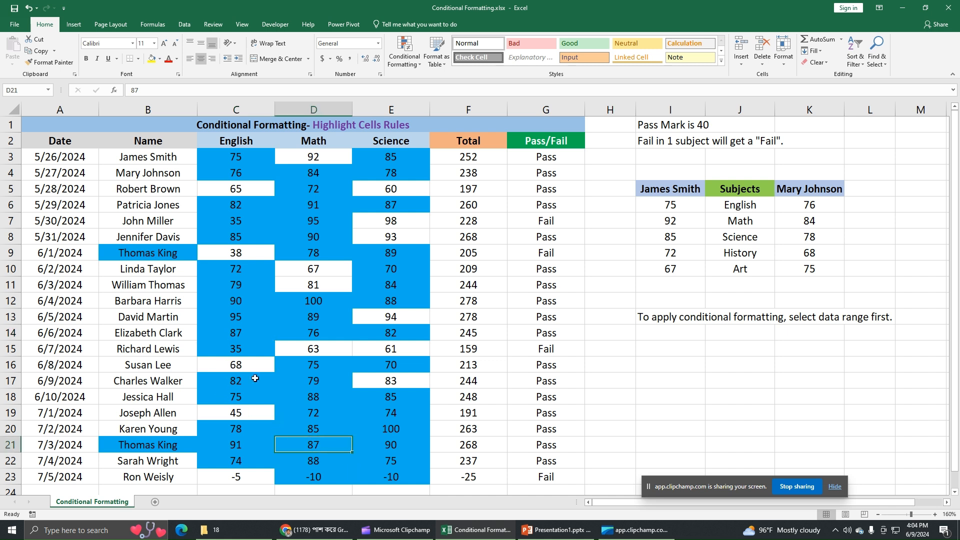
left_click(310, 400)
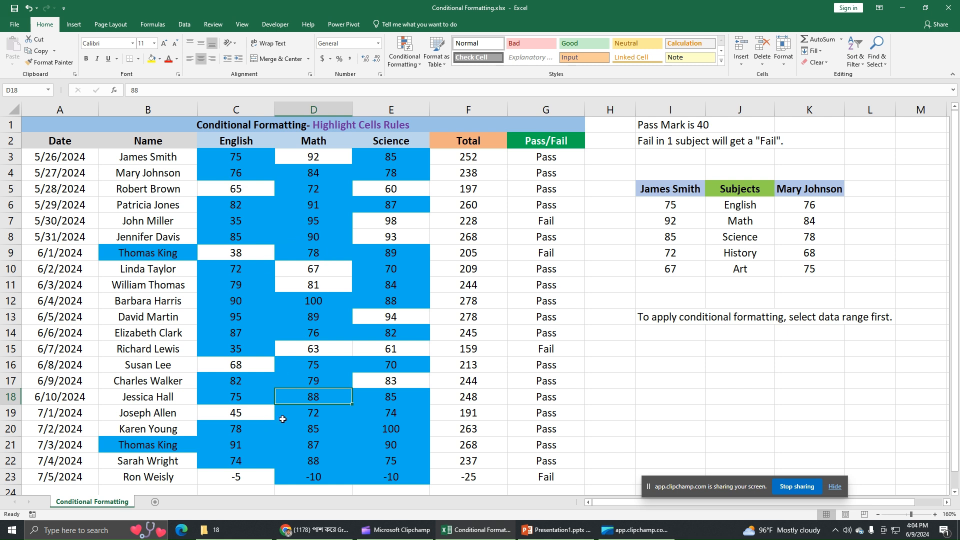
left_click(388, 303)
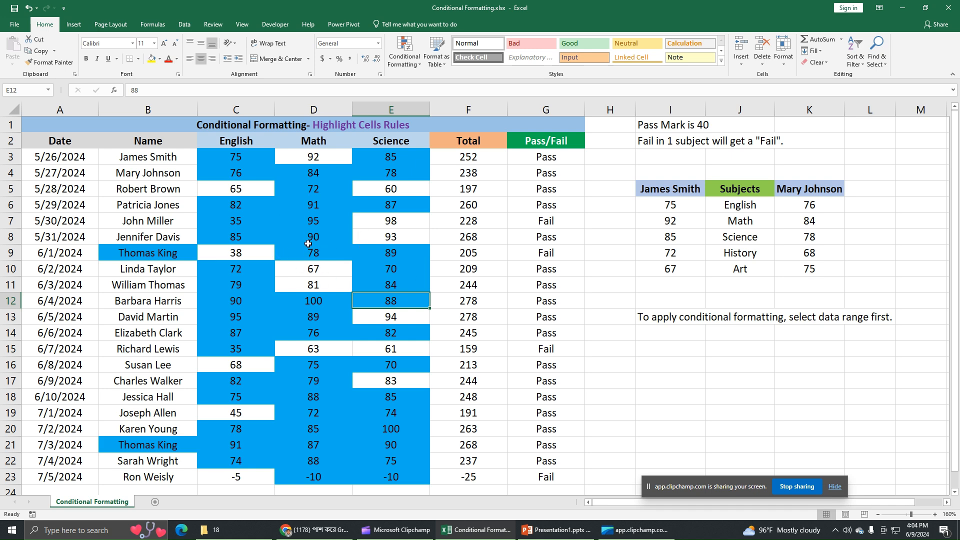
Create another rule on B3:E23 that formats only unique values in the selected range
left_click_drag(177, 156, 360, 475)
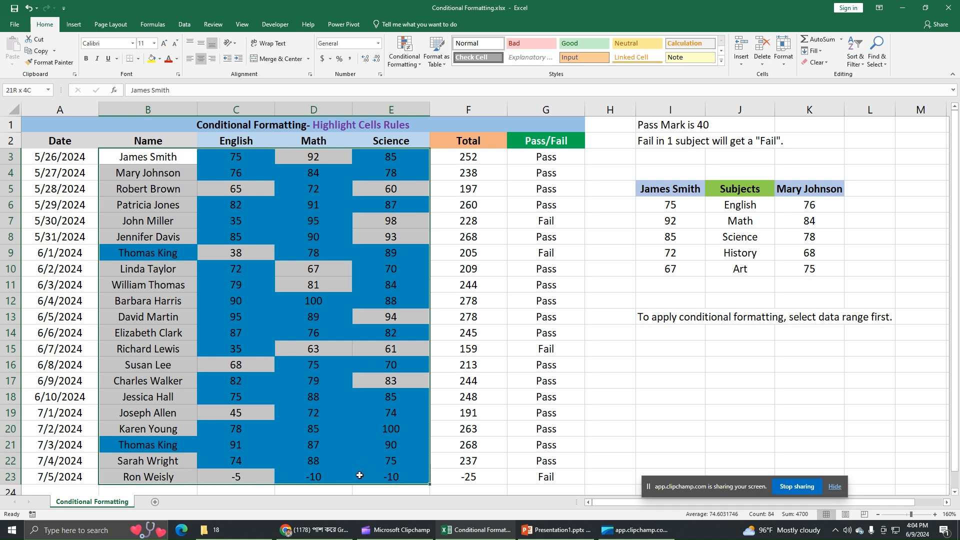
left_click(406, 60)
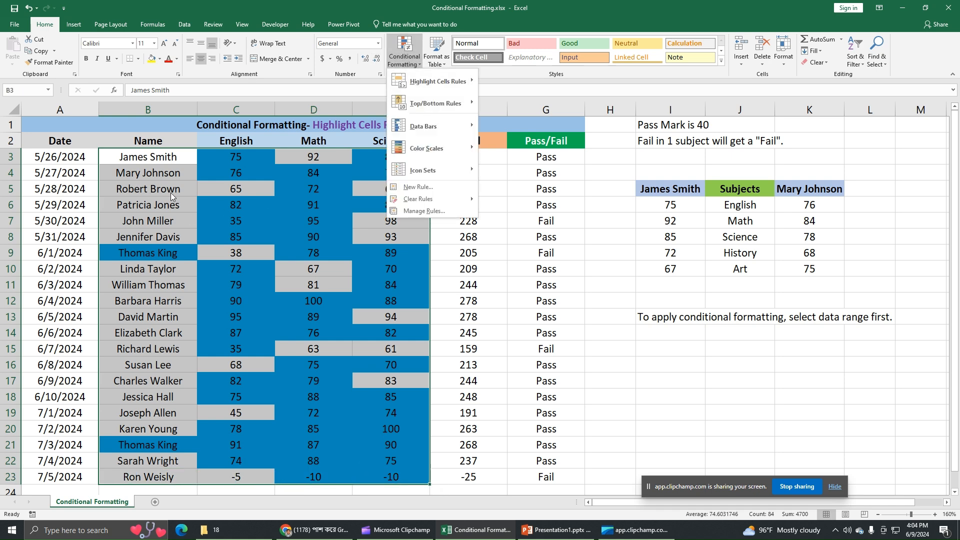
mouse_move(430, 80)
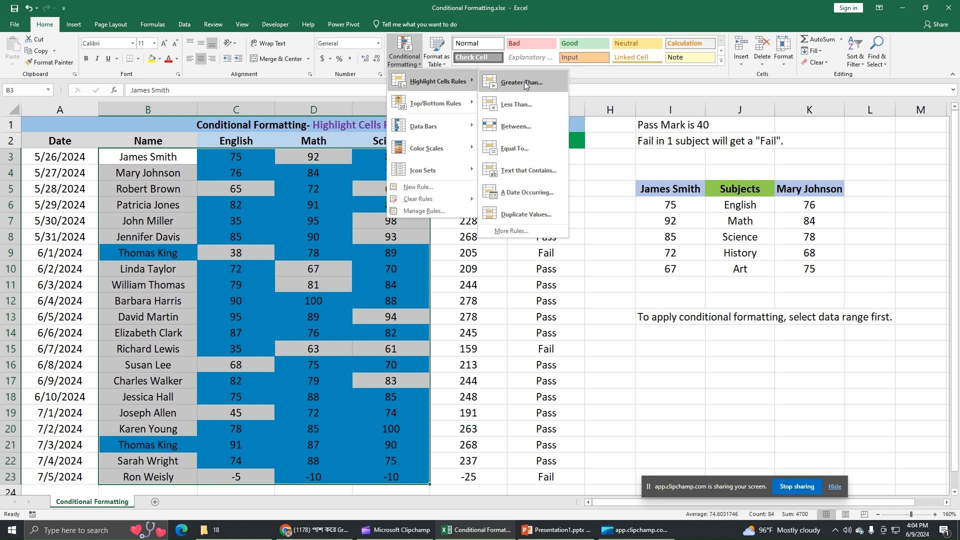
left_click(511, 231)
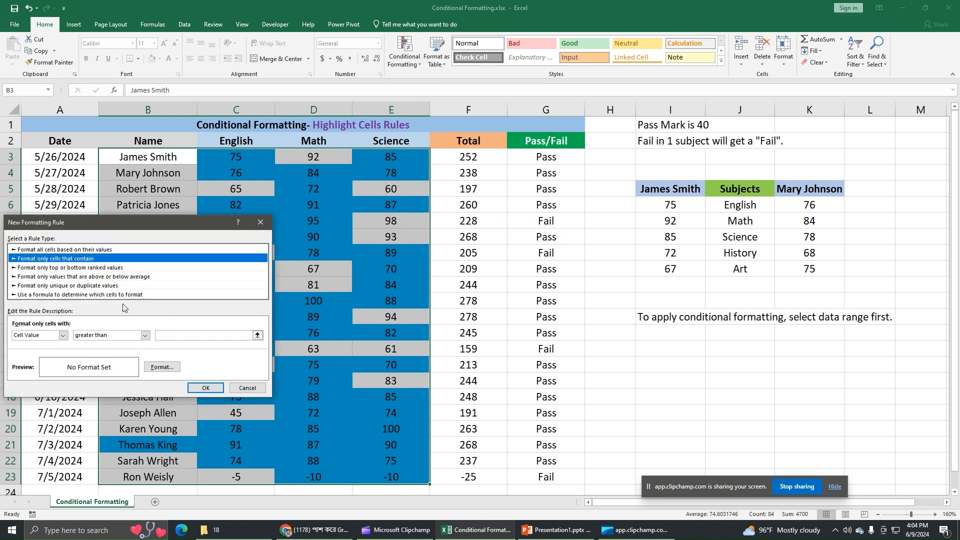
left_click(110, 286)
left_click(46, 335)
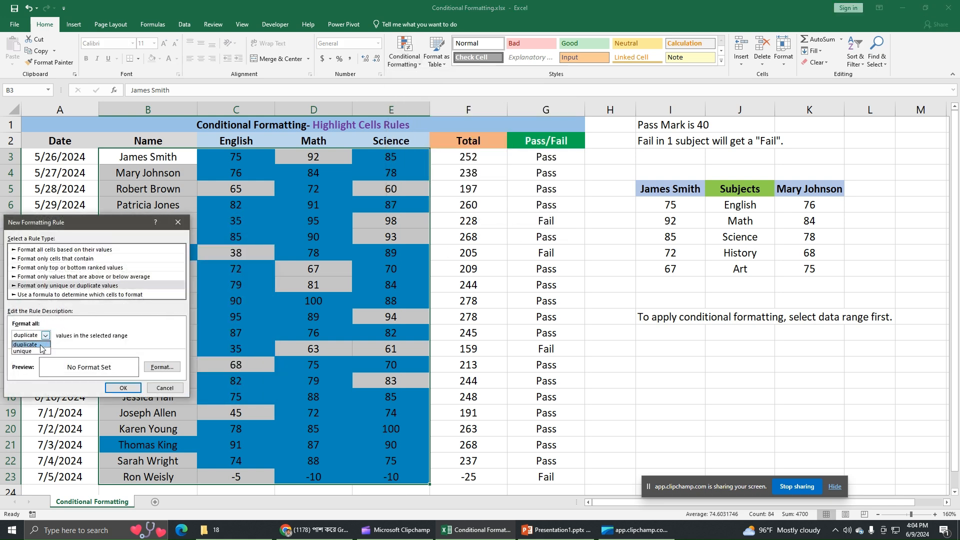
left_click(38, 352)
Give the unique-values rule a light green fill and apply it to the names and scores
left_click(161, 367)
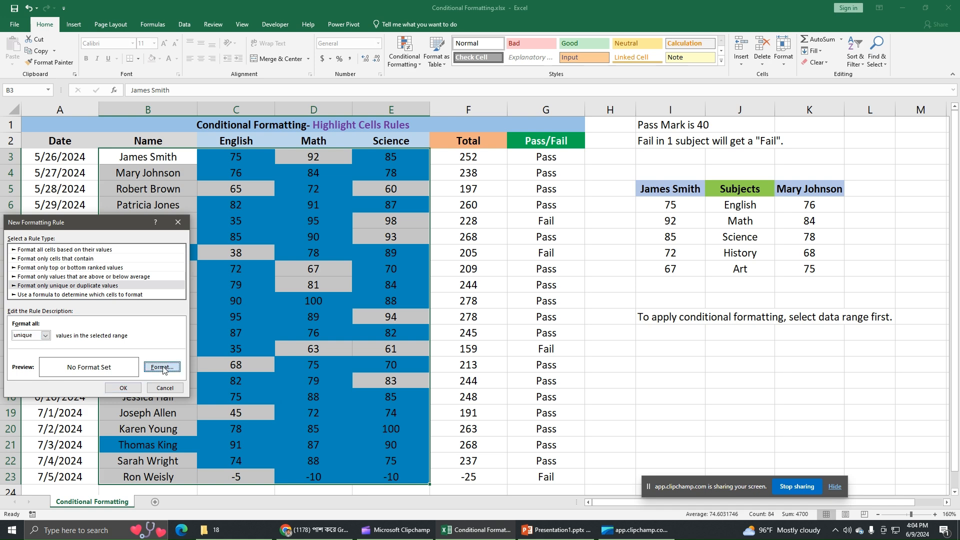
left_click(57, 287)
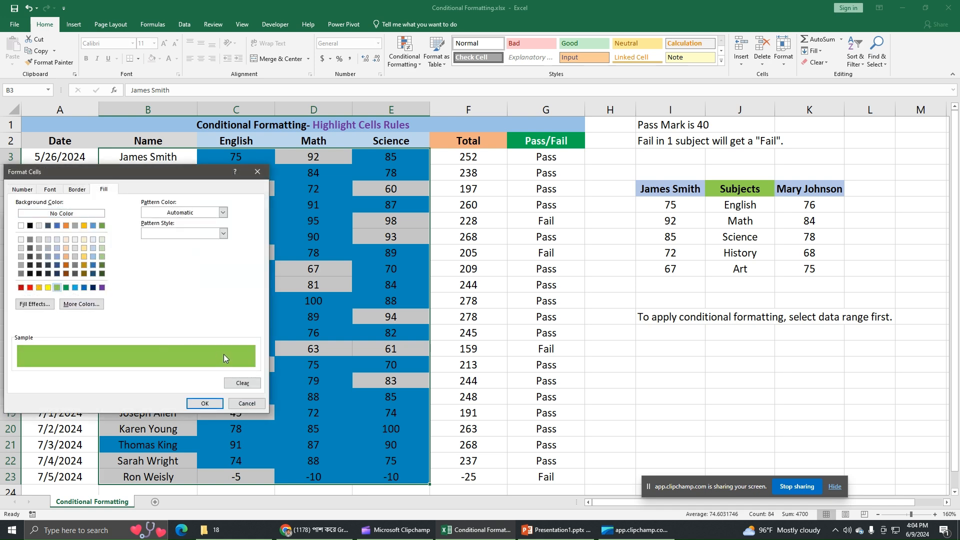
left_click(206, 405)
left_click(124, 389)
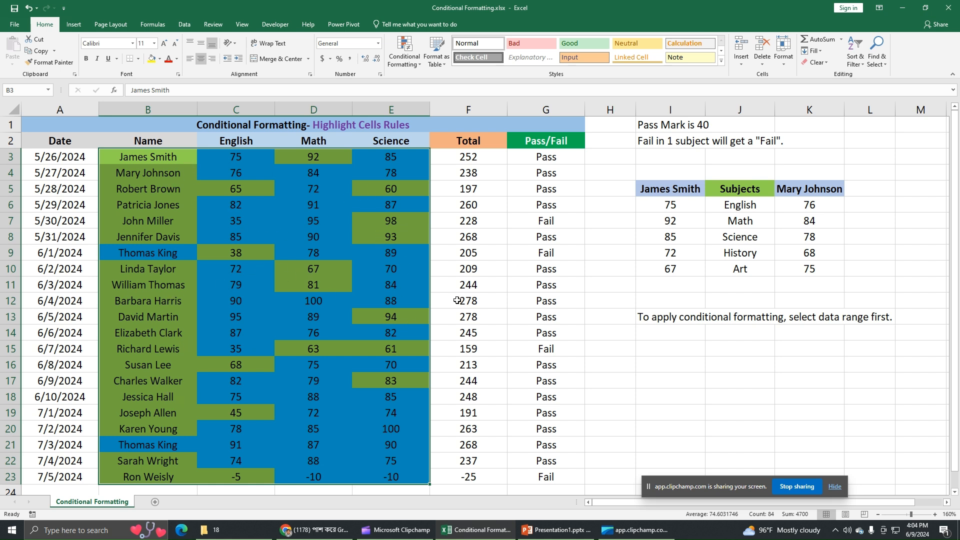
Undo the unique-values and duplicate-values rules on the names and scores in B3:E23
left_click(28, 8)
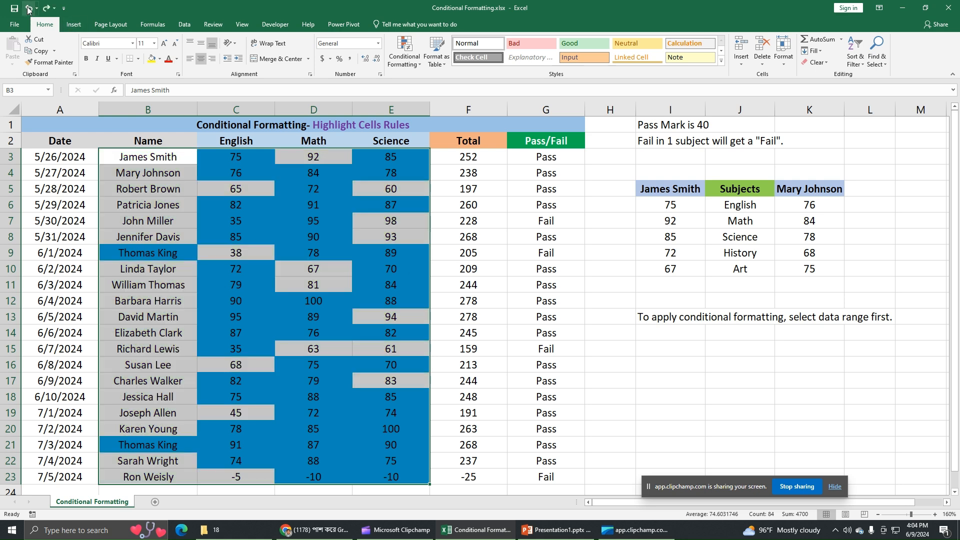
left_click(29, 8)
left_click(404, 52)
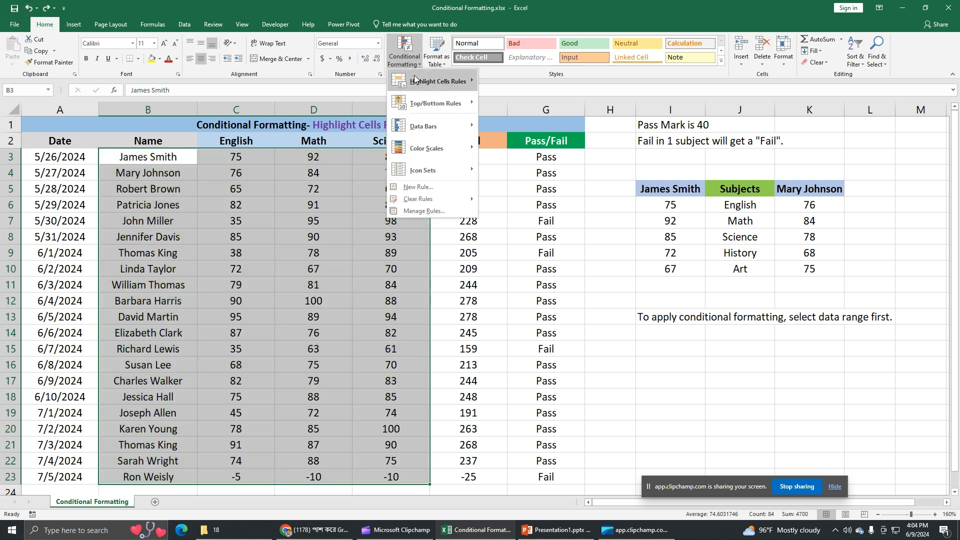
mouse_move(438, 81)
left_click(549, 231)
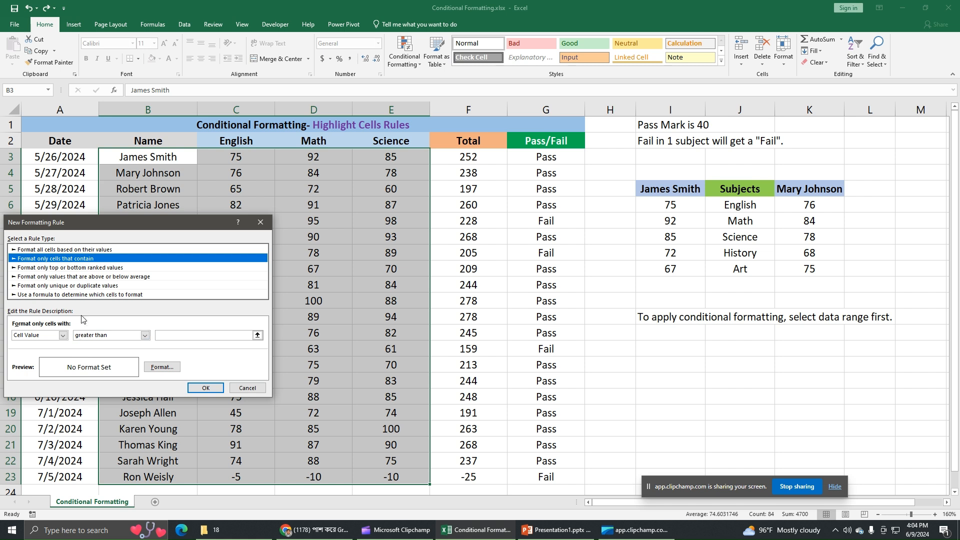
left_click(91, 295)
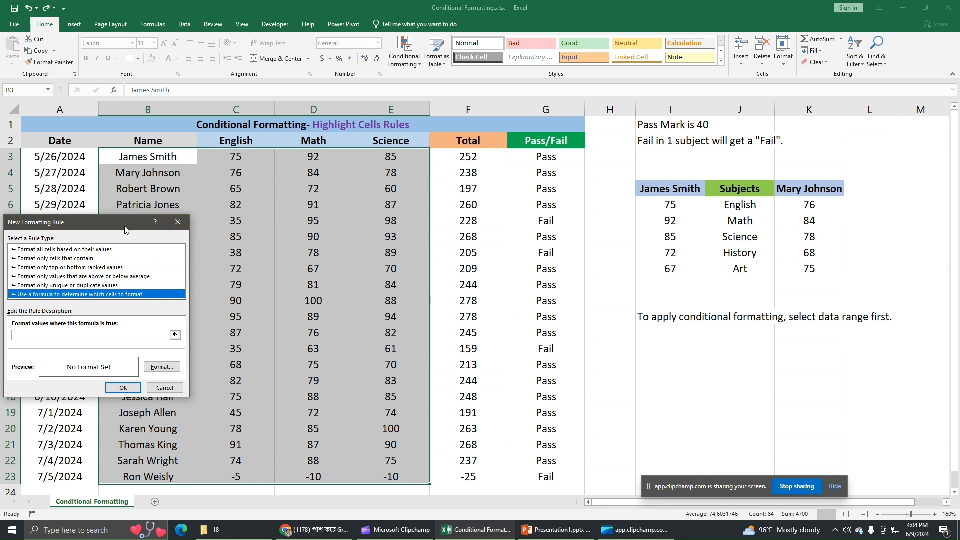
left_click_drag(165, 222, 754, 203)
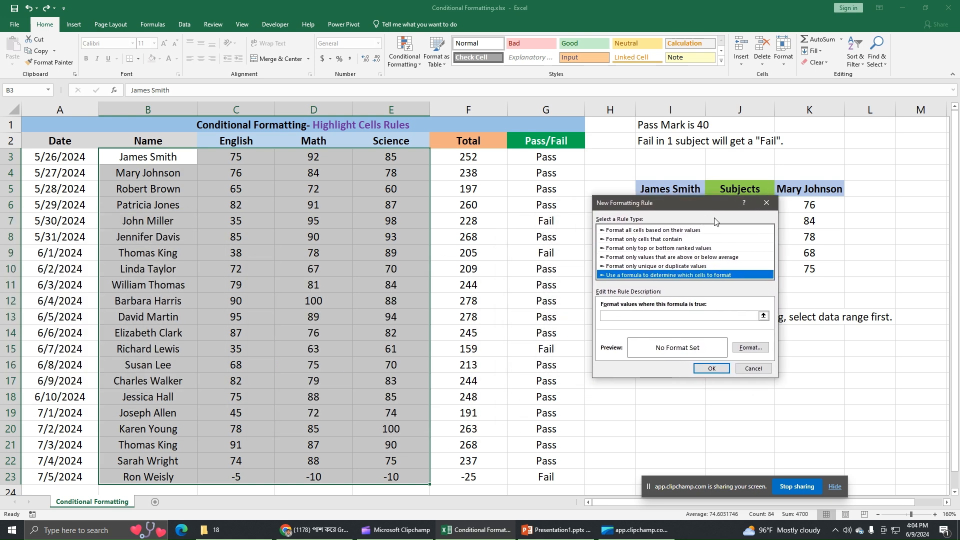
left_click(766, 203)
Create a formula-based formatting rule for the Pass/Fail results in G3:G23 using the formula =$G3=Fail
left_click_drag(562, 163, 565, 477)
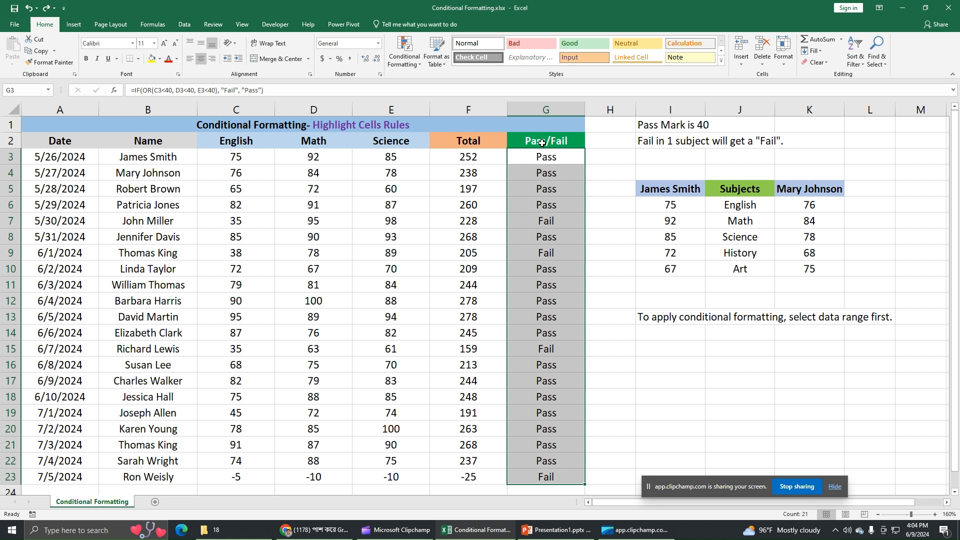
left_click(405, 55)
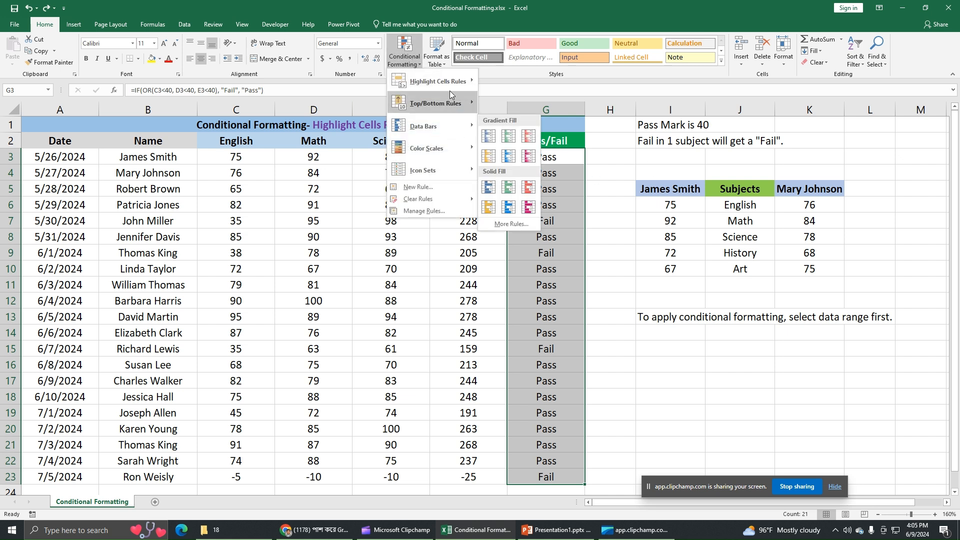
mouse_move(449, 89)
left_click(517, 230)
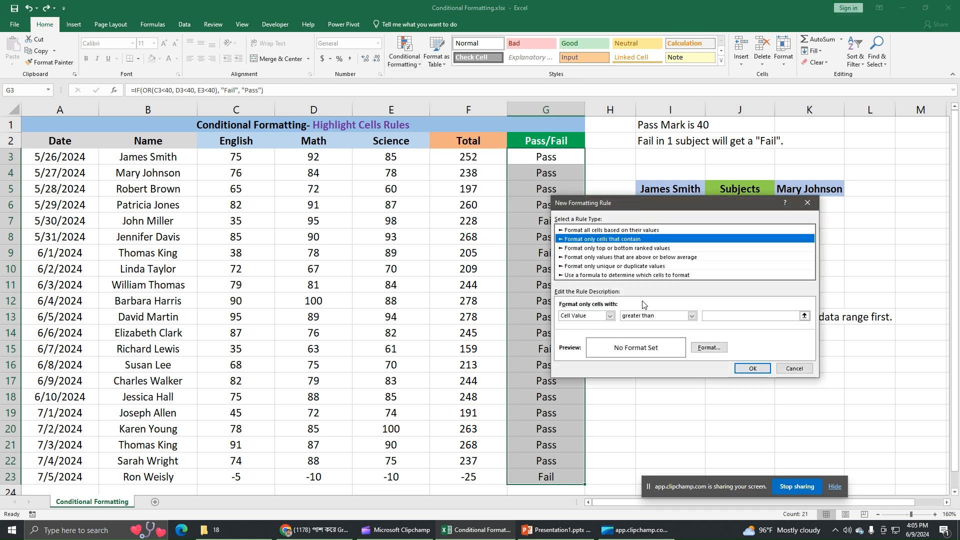
left_click(661, 276)
left_click_drag(636, 209, 699, 203)
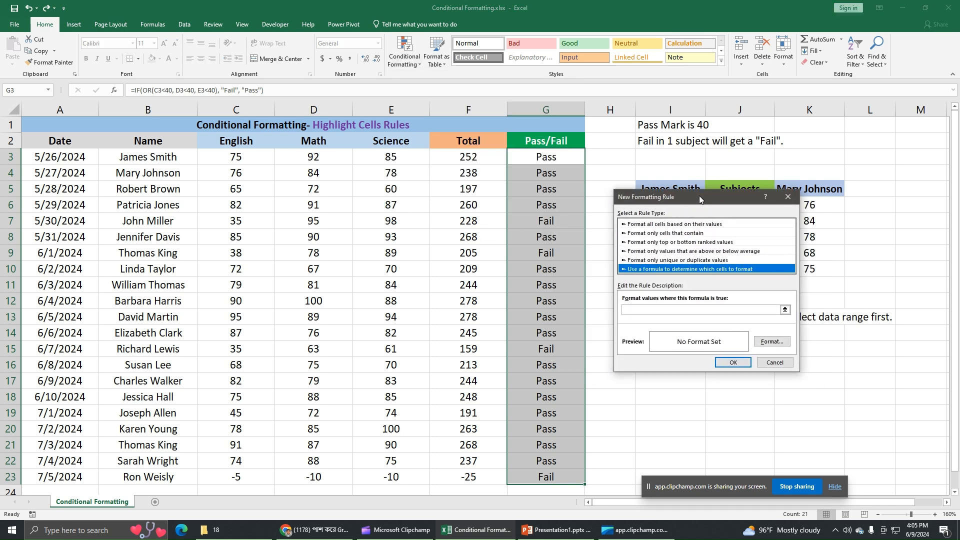
left_click(635, 310)
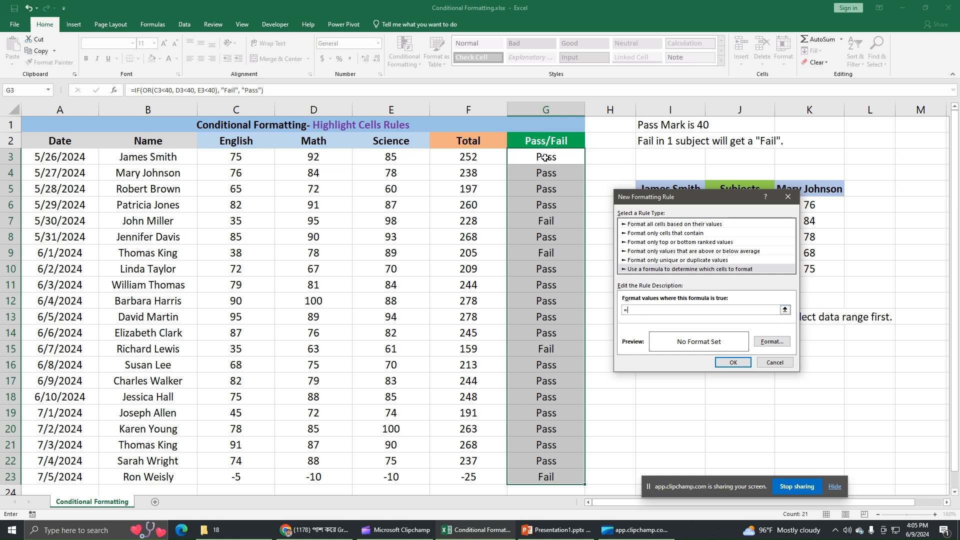
left_click(545, 157)
left_click(640, 310)
key("BackSpace")
Give the Pass/Fail rule a red fill and apply it with Fail enclosed in quotation marks in the formula
left_click(783, 345)
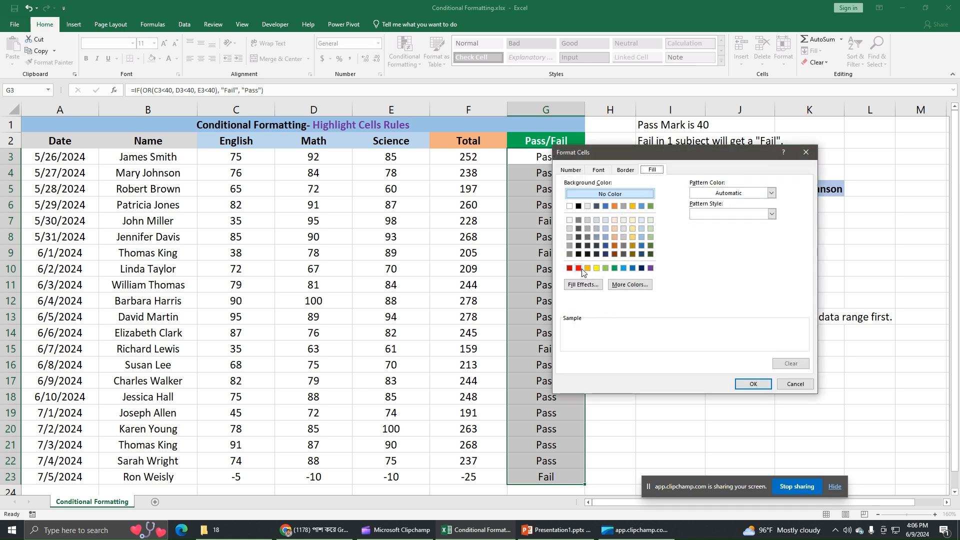
left_click(578, 268)
left_click(754, 384)
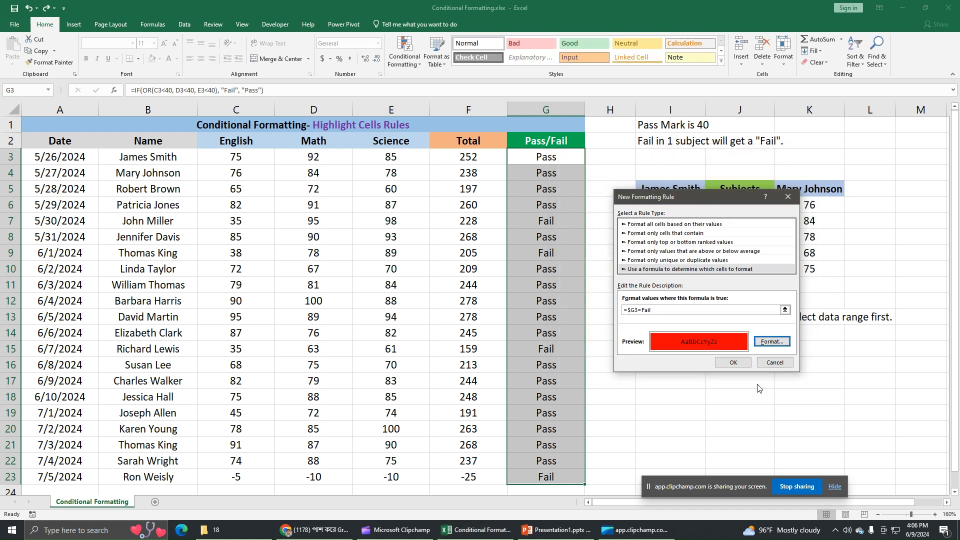
left_click(642, 311)
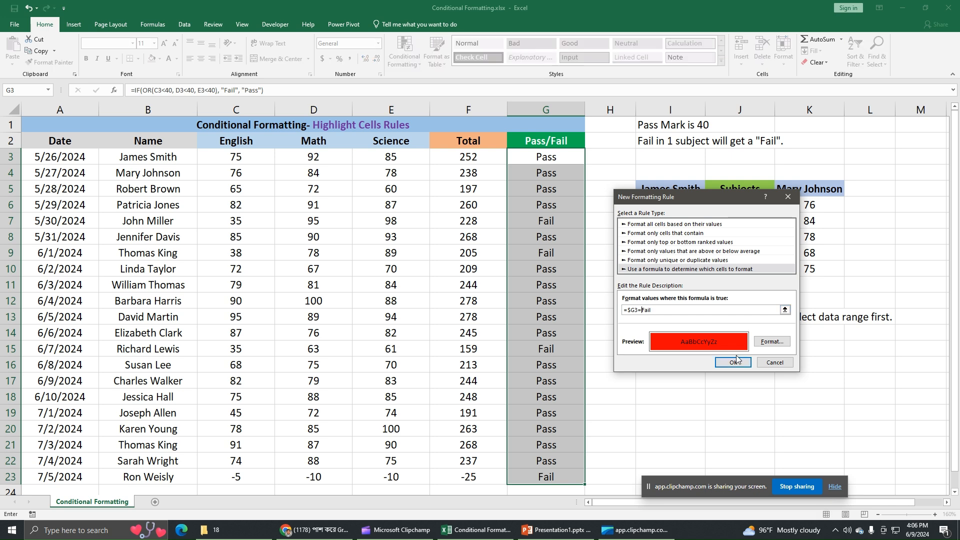
type("\"")
left_click(733, 362)
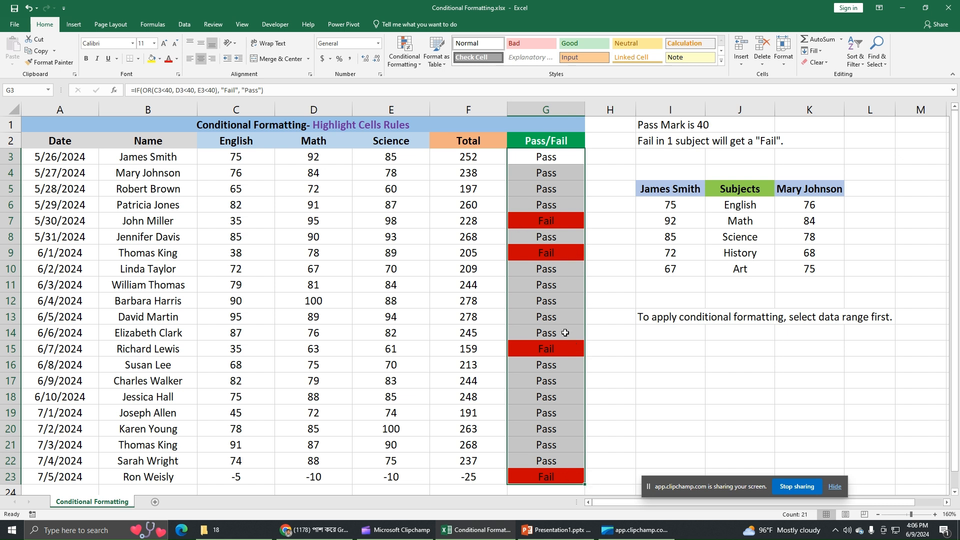
Undo the red formula-based rule on the Pass/Fail column and deselect the range
left_click(33, 10)
left_click(601, 298)
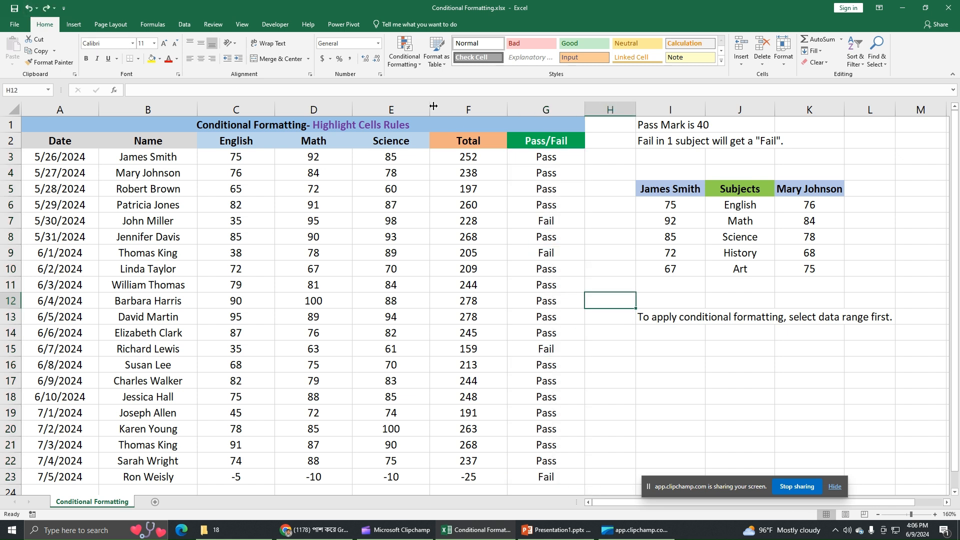
Compare the rule types offered for new formatting rules and examine the options for clearing rules
left_click(405, 50)
mouse_move(425, 80)
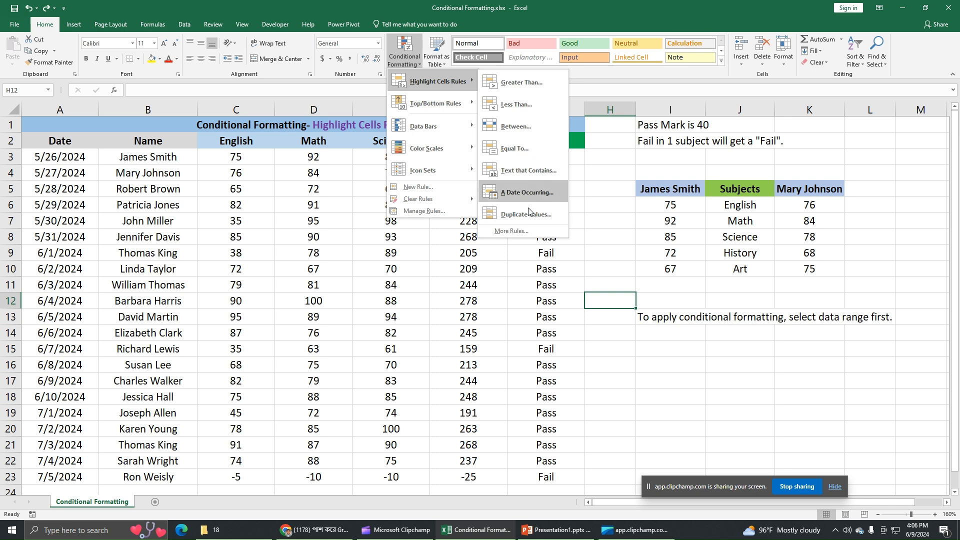
left_click(521, 231)
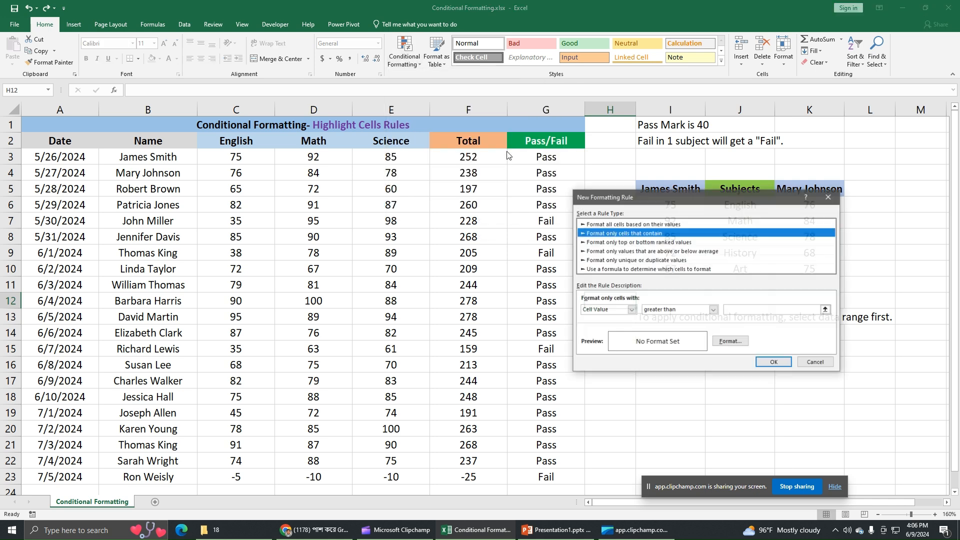
left_click(828, 198)
left_click(405, 52)
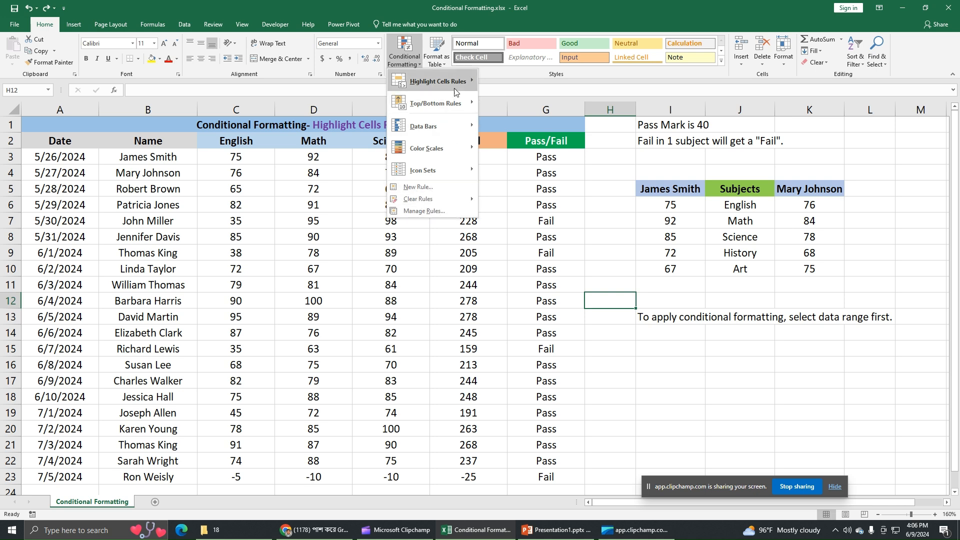
left_click(516, 233)
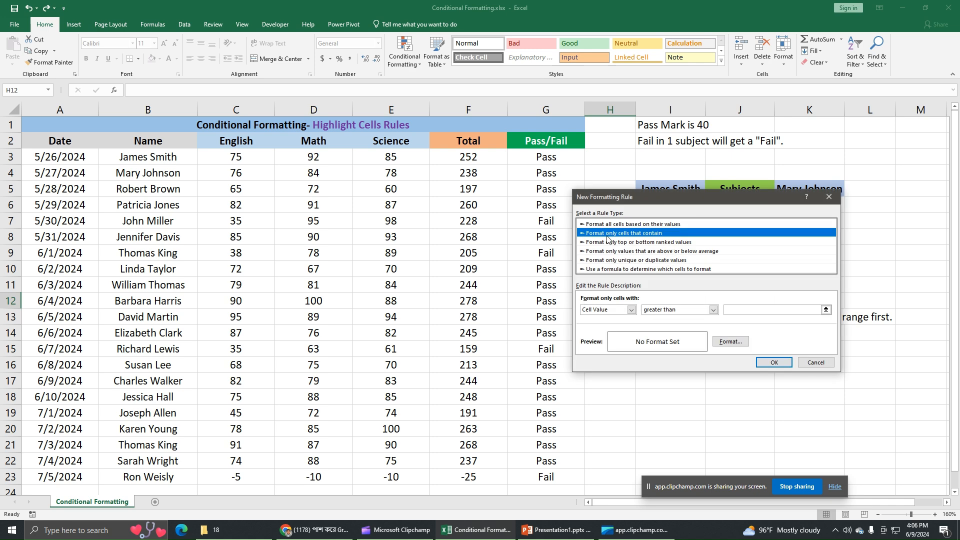
left_click(830, 197)
left_click(405, 55)
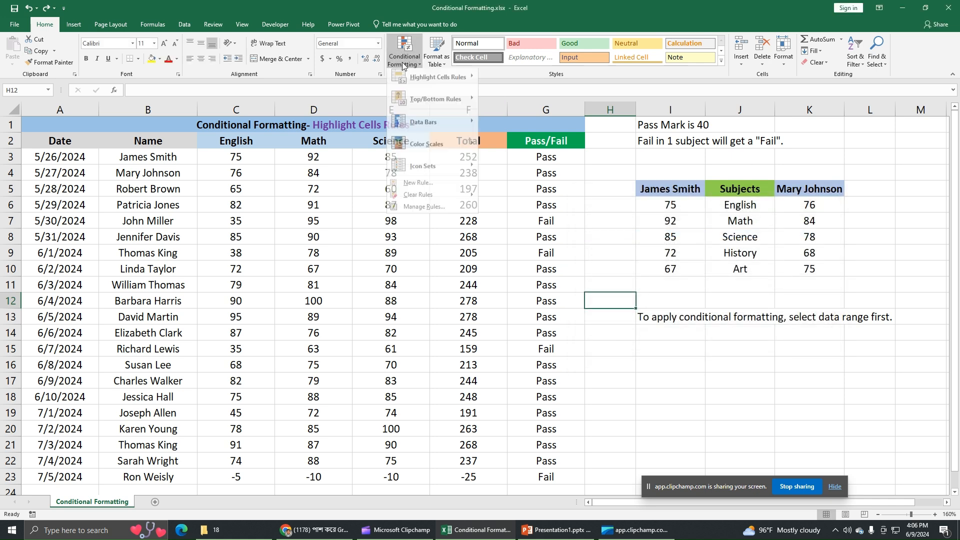
left_click(418, 186)
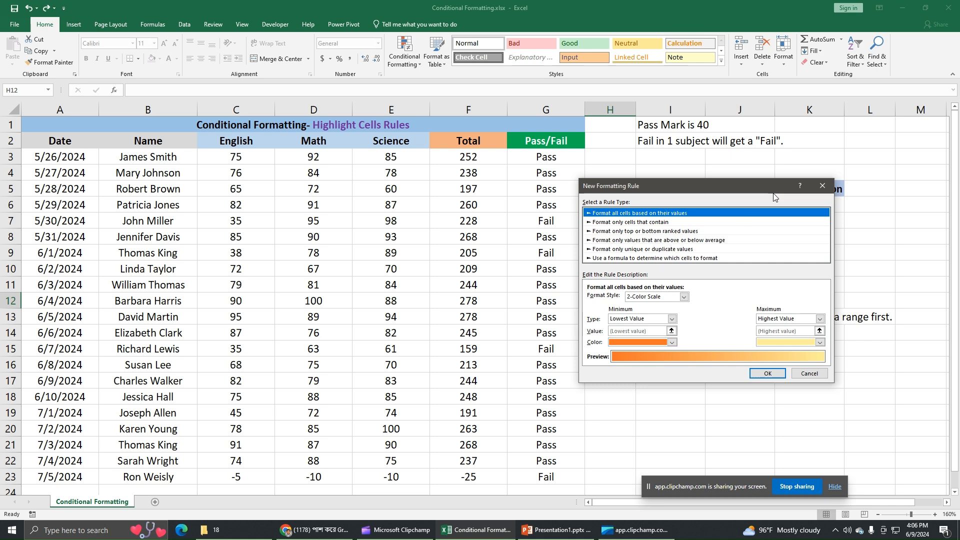
left_click(822, 186)
left_click(415, 58)
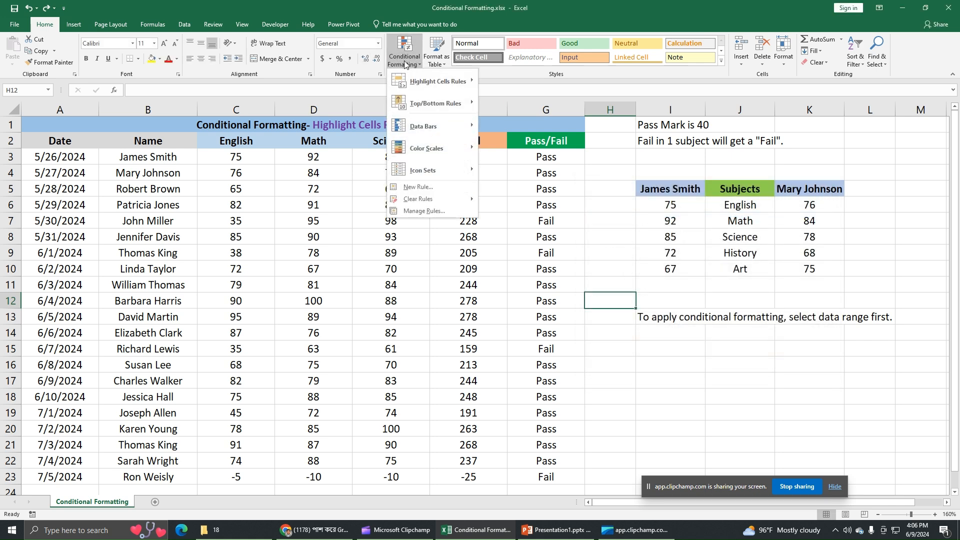
mouse_move(438, 203)
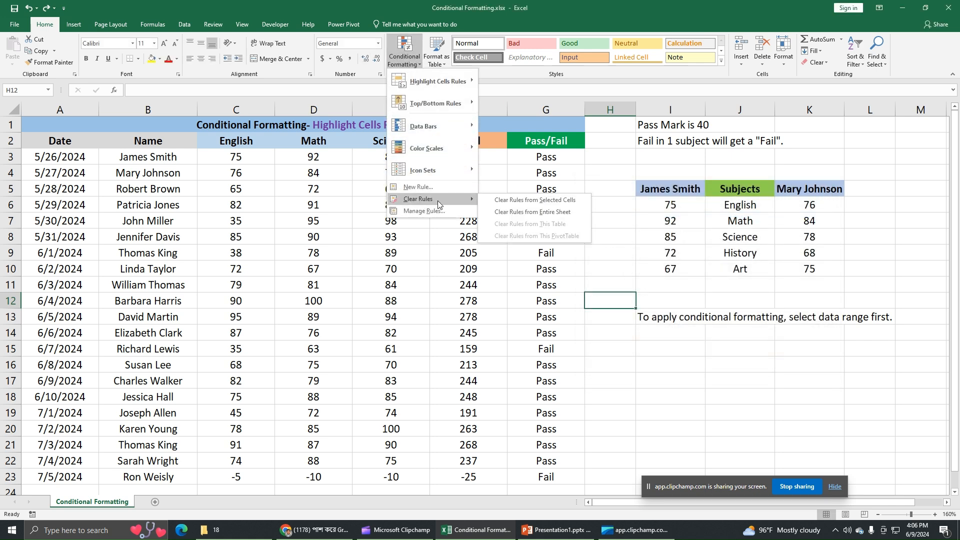
left_click(682, 406)
left_click(692, 367)
Highlight totals in F3:F23 greater than 126.5 with Light Red Fill with Dark Red Text
left_click_drag(434, 159, 450, 478)
left_click(406, 68)
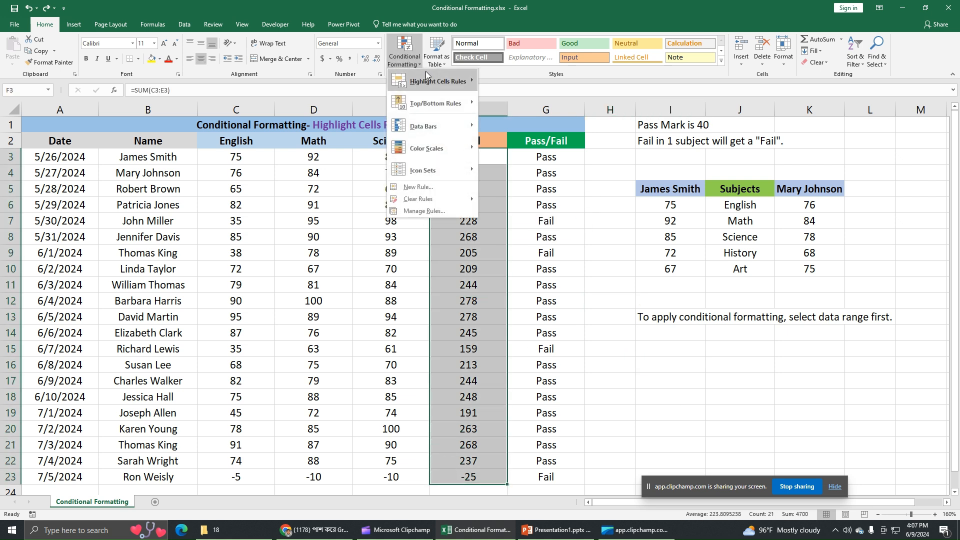
mouse_move(442, 79)
left_click(508, 83)
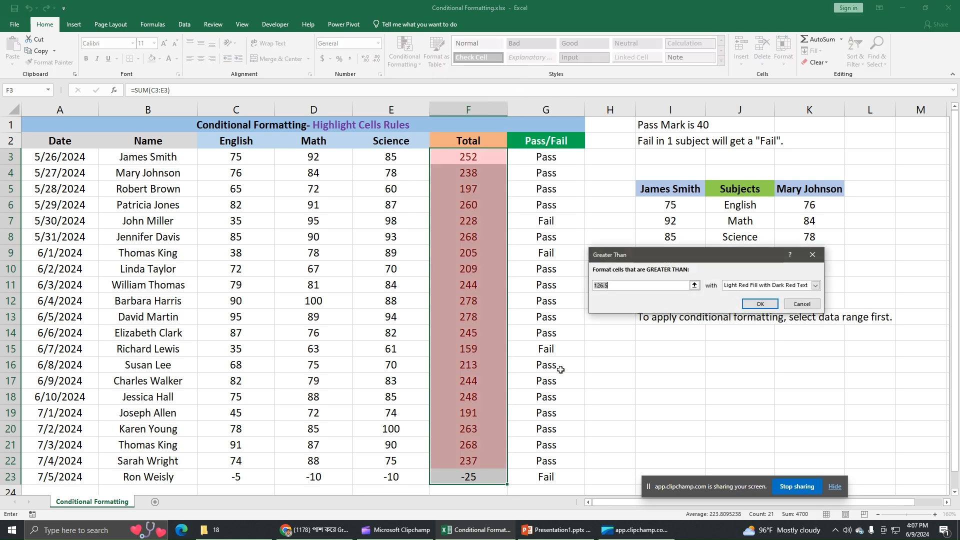
left_click(759, 305)
Highlight Math scores in D3:D23 between 18 and 73 with Light Red Fill with Dark Red Text
left_click_drag(315, 159, 318, 478)
left_click(402, 61)
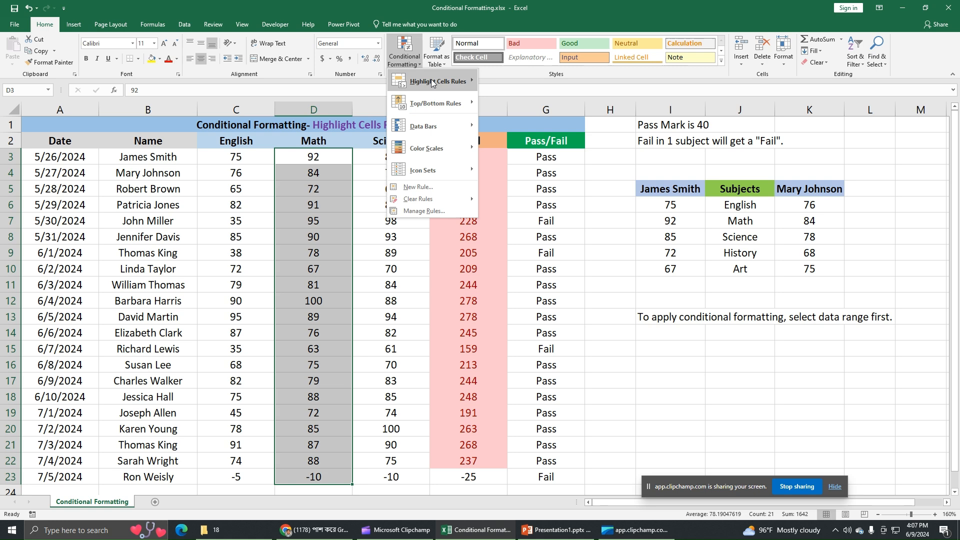
mouse_move(439, 81)
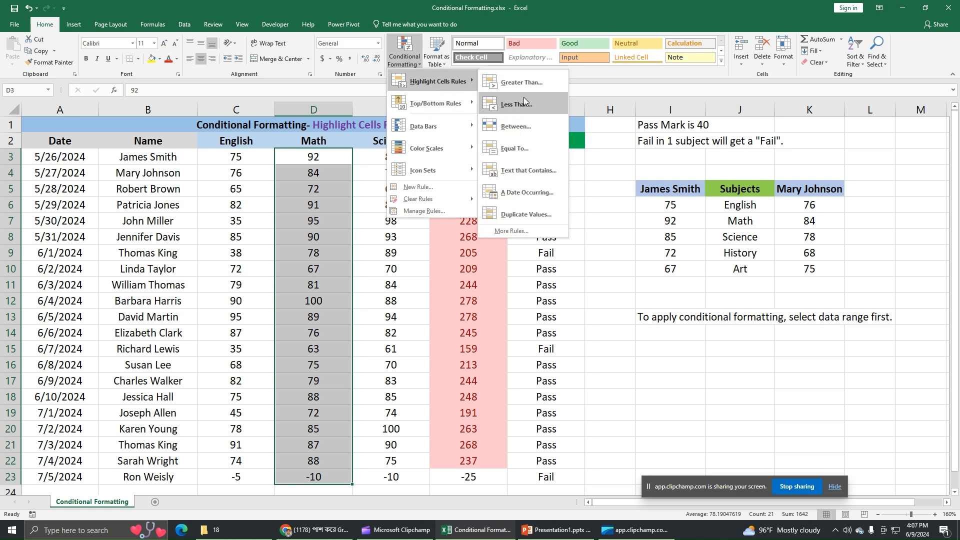
left_click(520, 125)
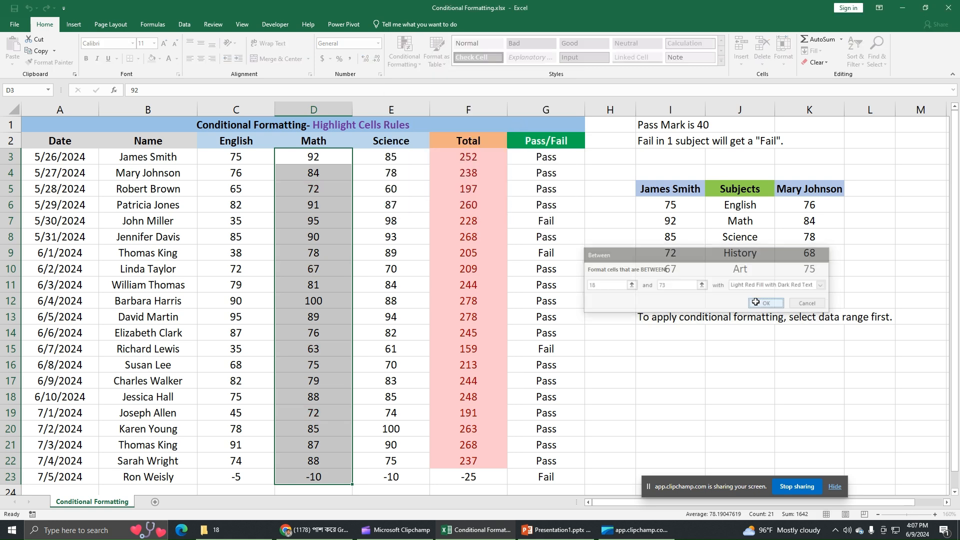
left_click(753, 303)
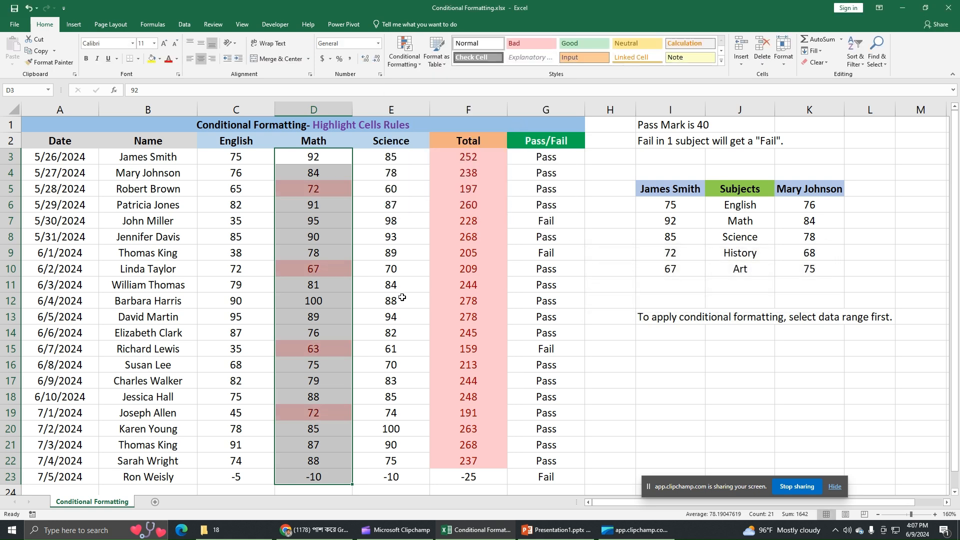
Highlight duplicate names in B3:B23 with Green Fill with Dark Green Text
left_click_drag(159, 161, 165, 479)
left_click(406, 56)
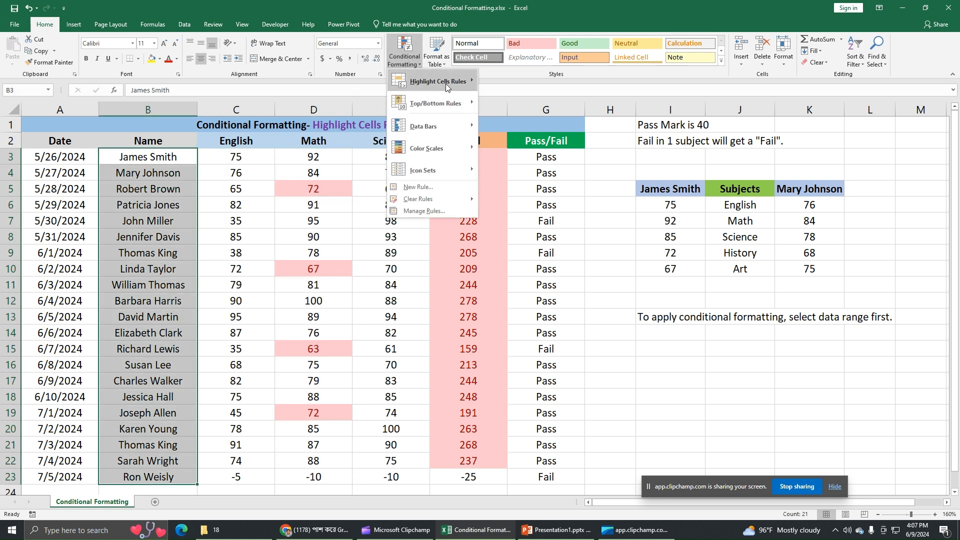
mouse_move(446, 83)
left_click(546, 214)
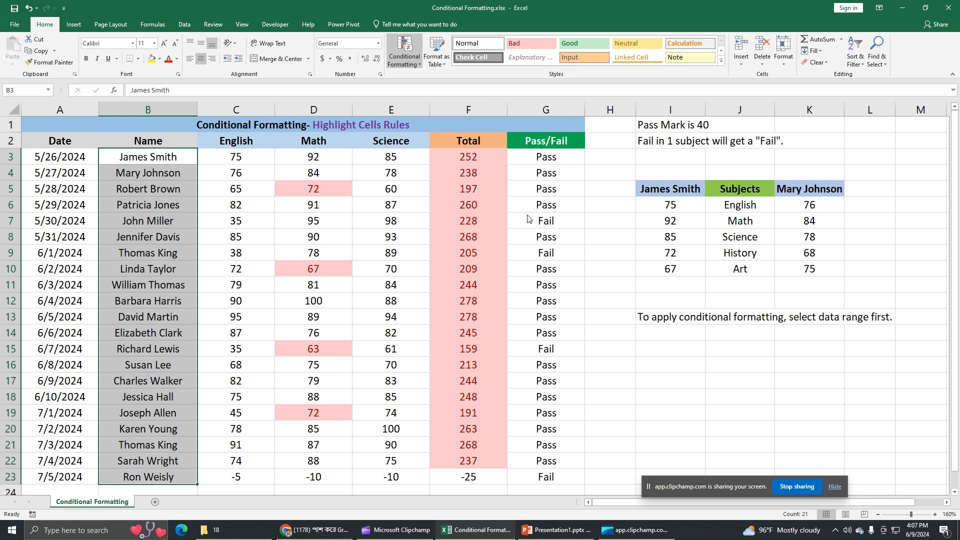
left_click(705, 278)
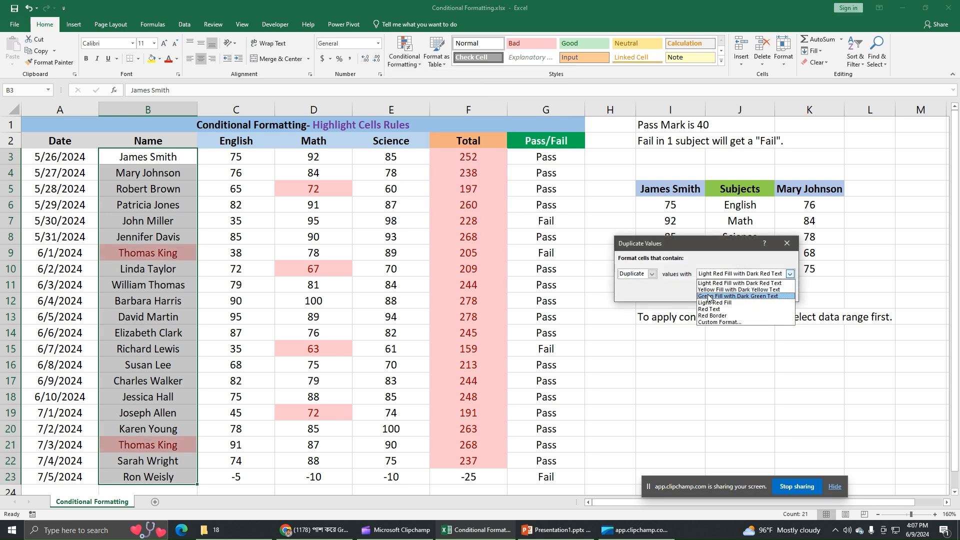
left_click(740, 295)
left_click(725, 294)
left_click(560, 316)
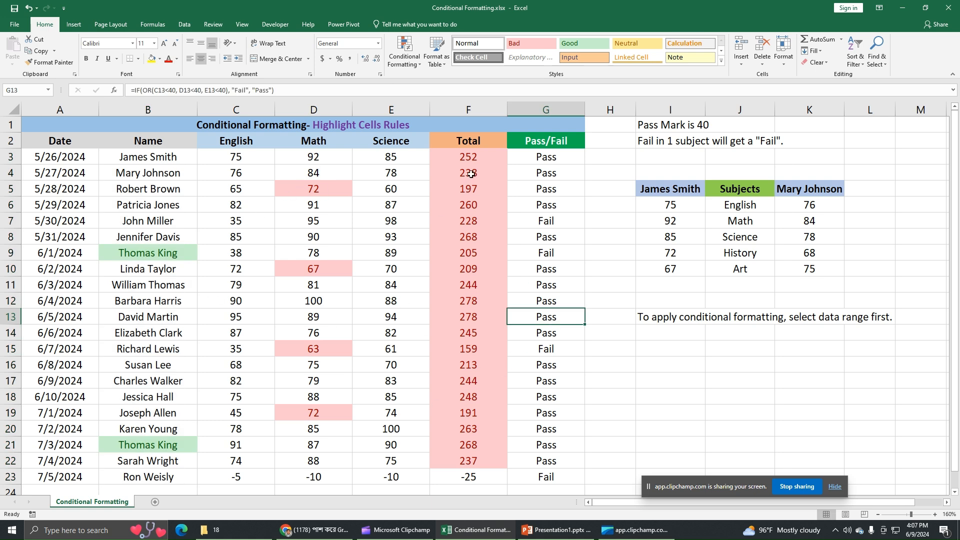
Try to clear the conditional formatting rules from cell G13 alone
left_click(404, 58)
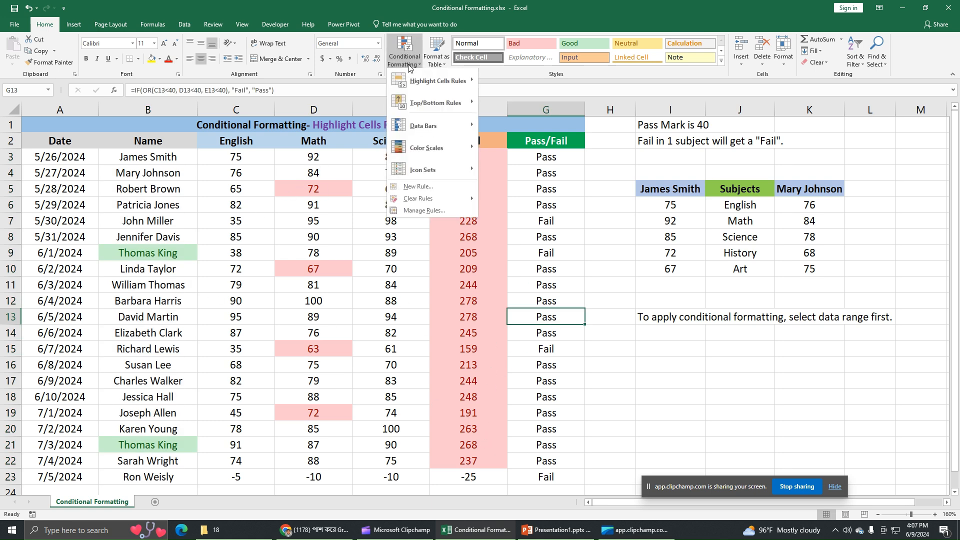
mouse_move(418, 200)
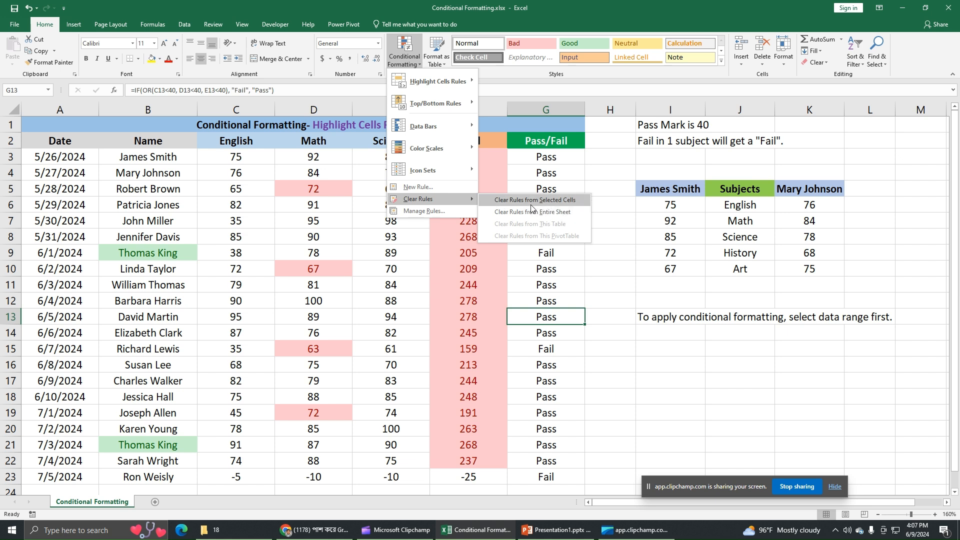
left_click(546, 200)
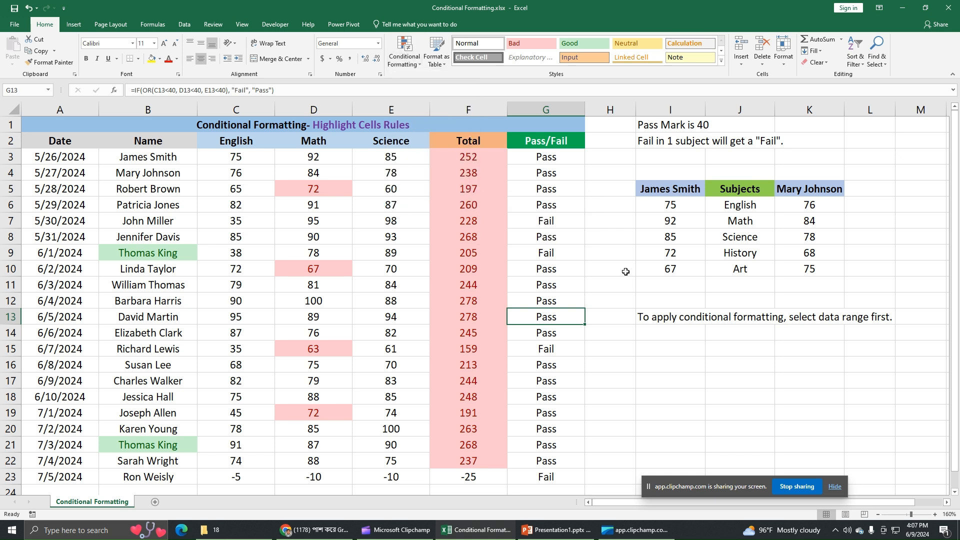
Clear the conditional formatting rules from the Total scores in F3:F23 only
left_click(471, 156)
left_click_drag(473, 179, 474, 478)
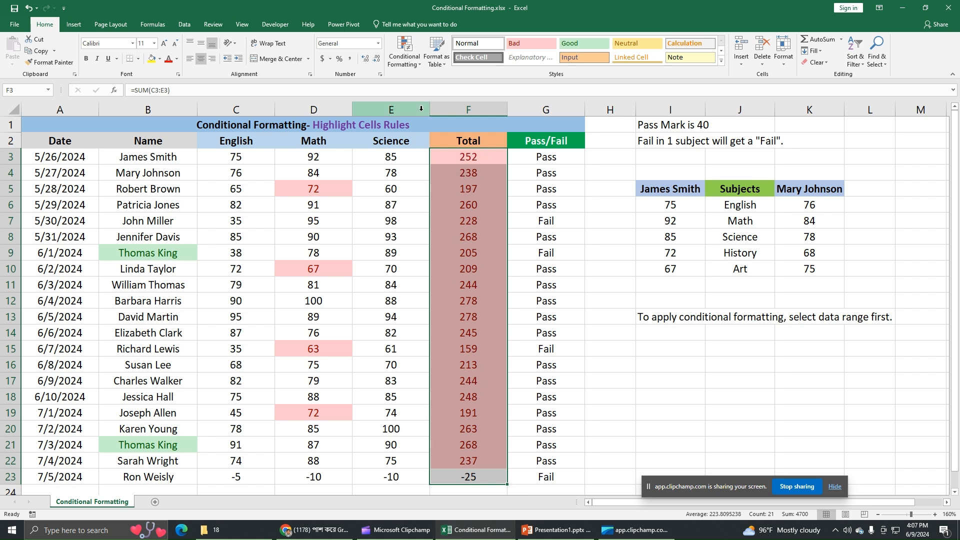
left_click(405, 57)
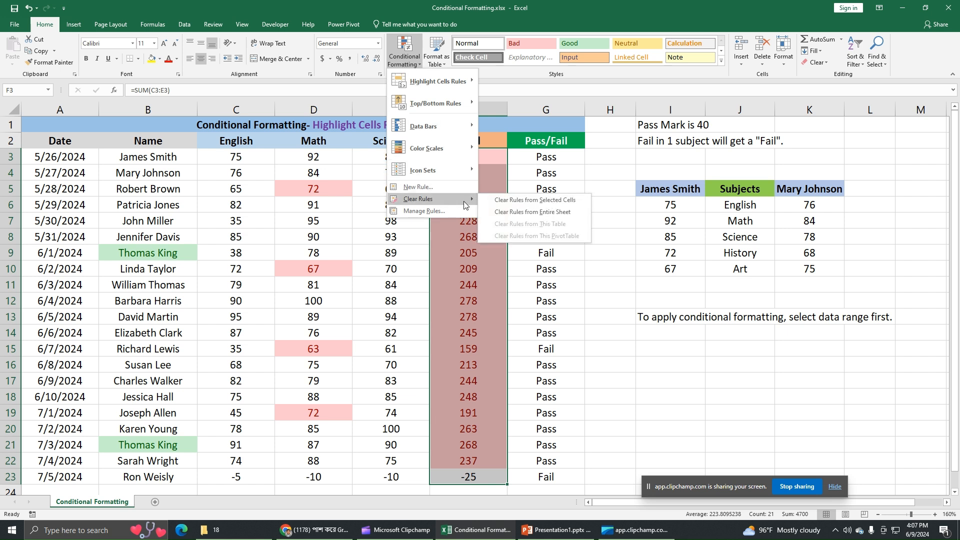
left_click(552, 201)
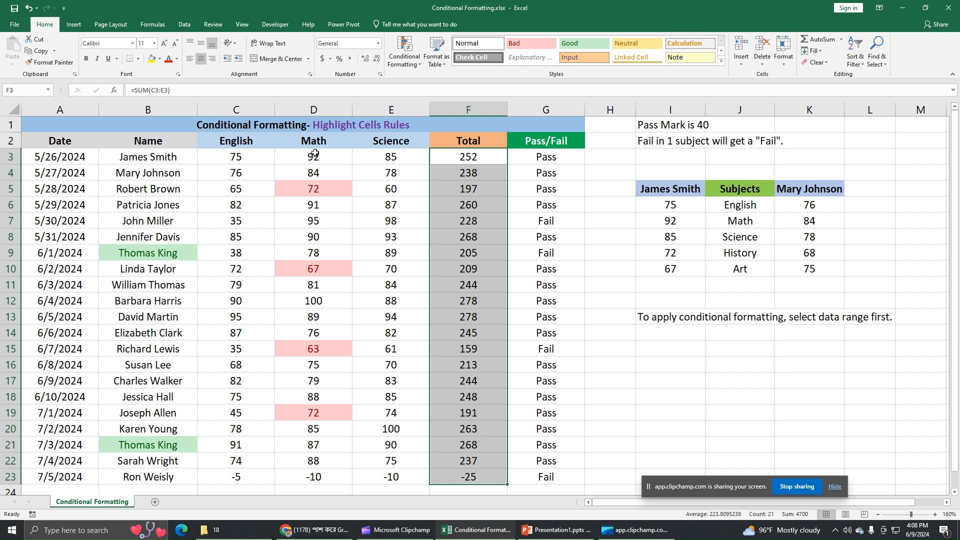
left_click_drag(315, 153, 314, 477)
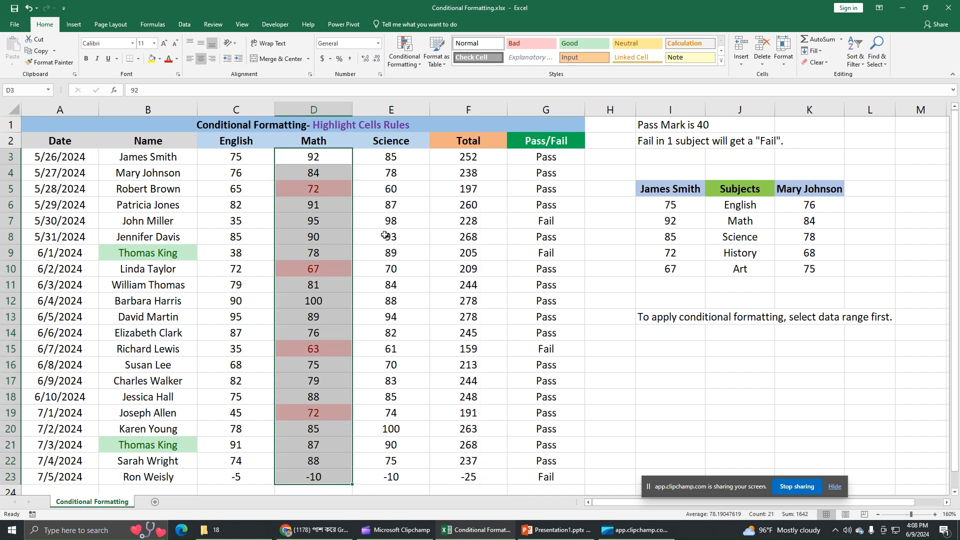
left_click(412, 61)
mouse_move(440, 201)
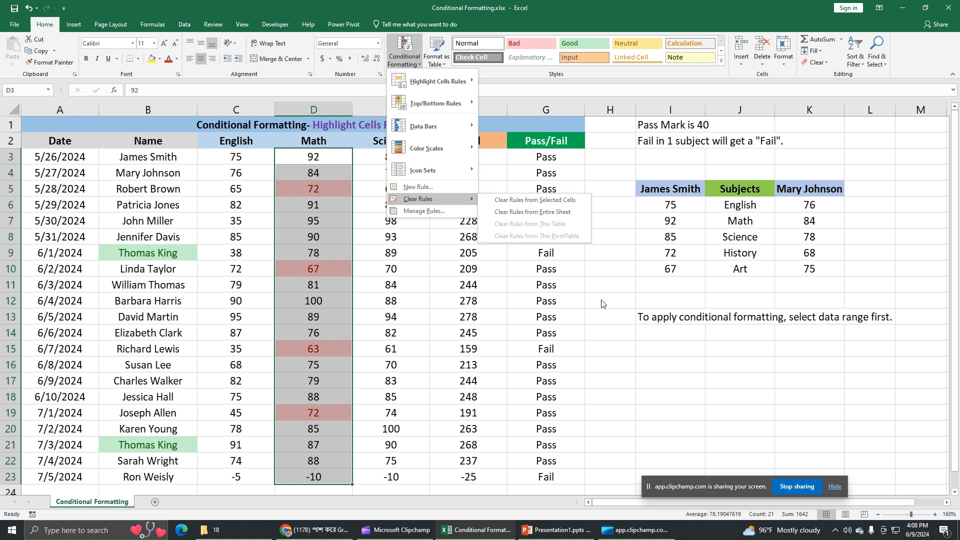
left_click(609, 314)
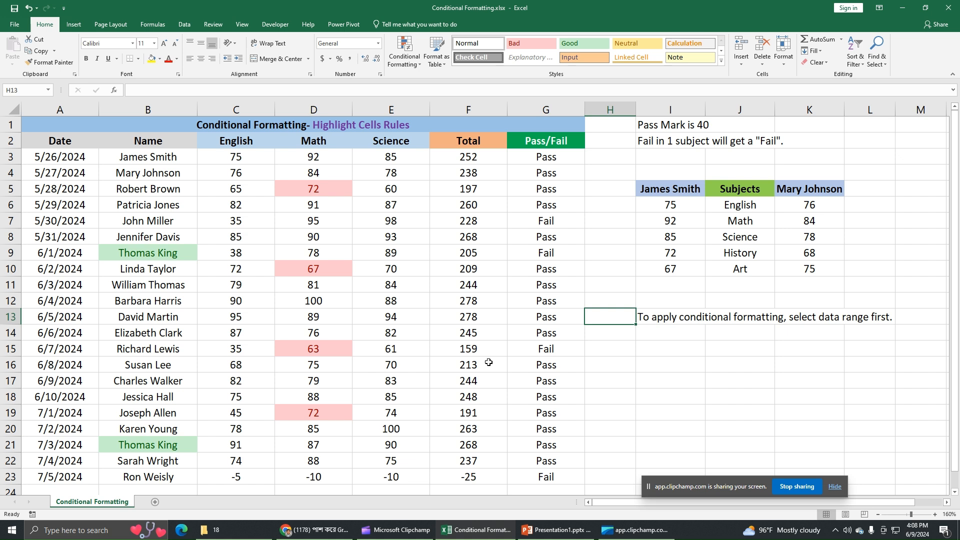
left_click(603, 263)
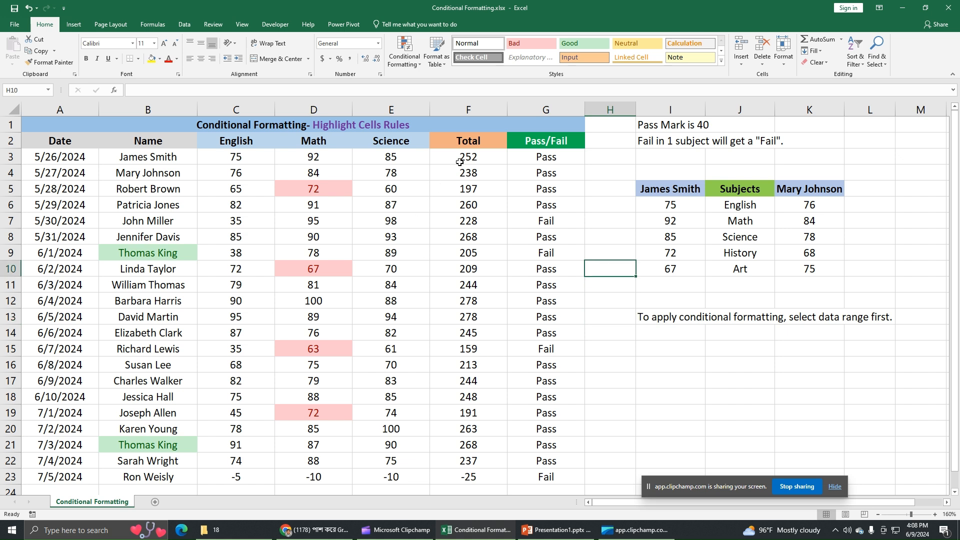
Clear all remaining conditional formatting rules from the entire sheet
left_click(404, 56)
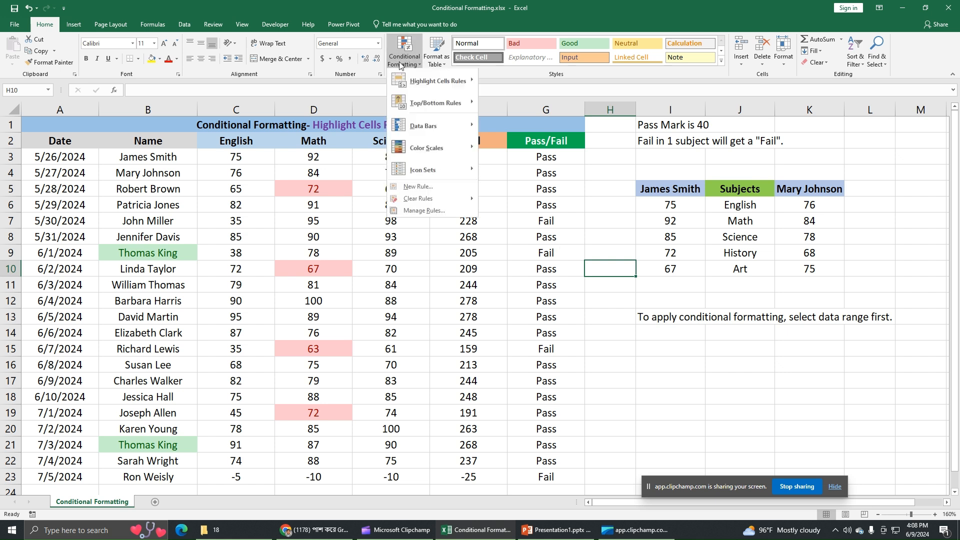
mouse_move(431, 199)
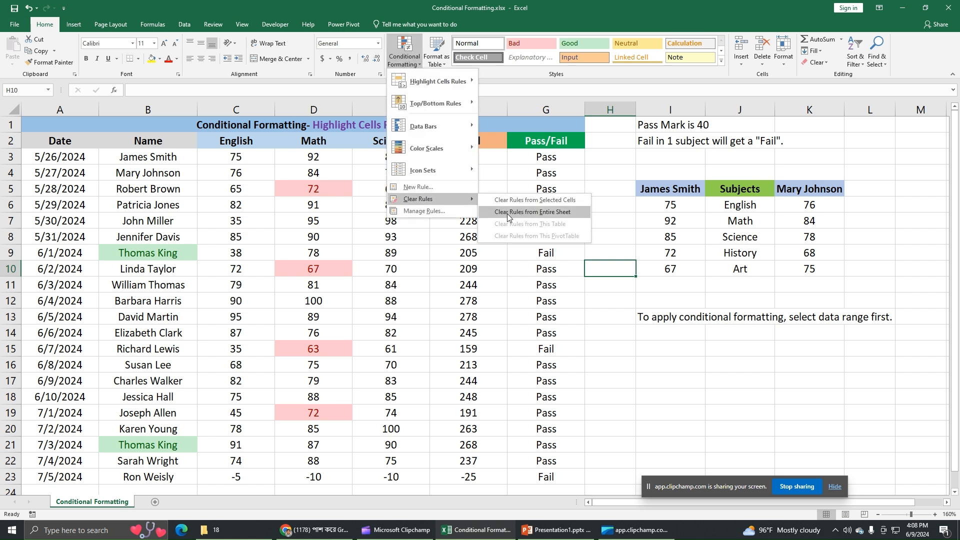
left_click(561, 213)
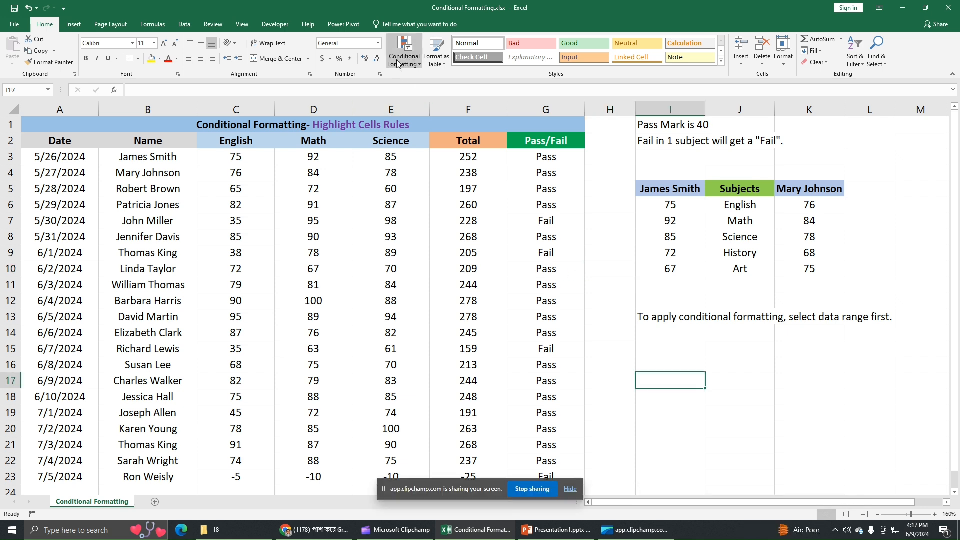
left_click(404, 53)
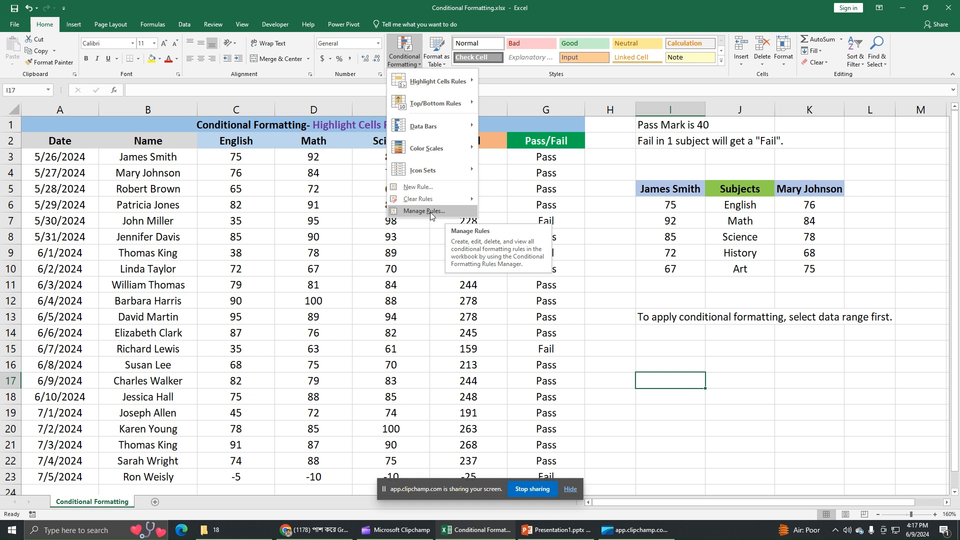
left_click(606, 362)
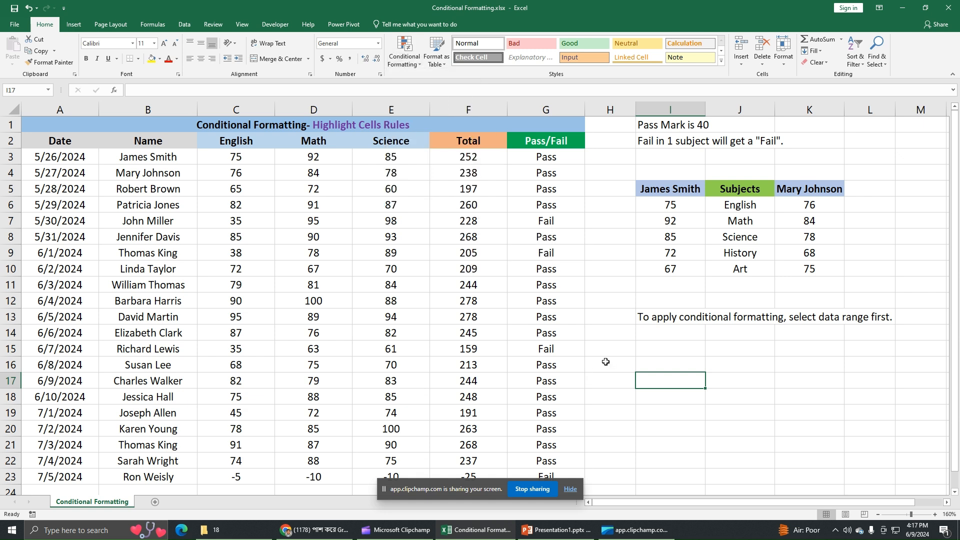